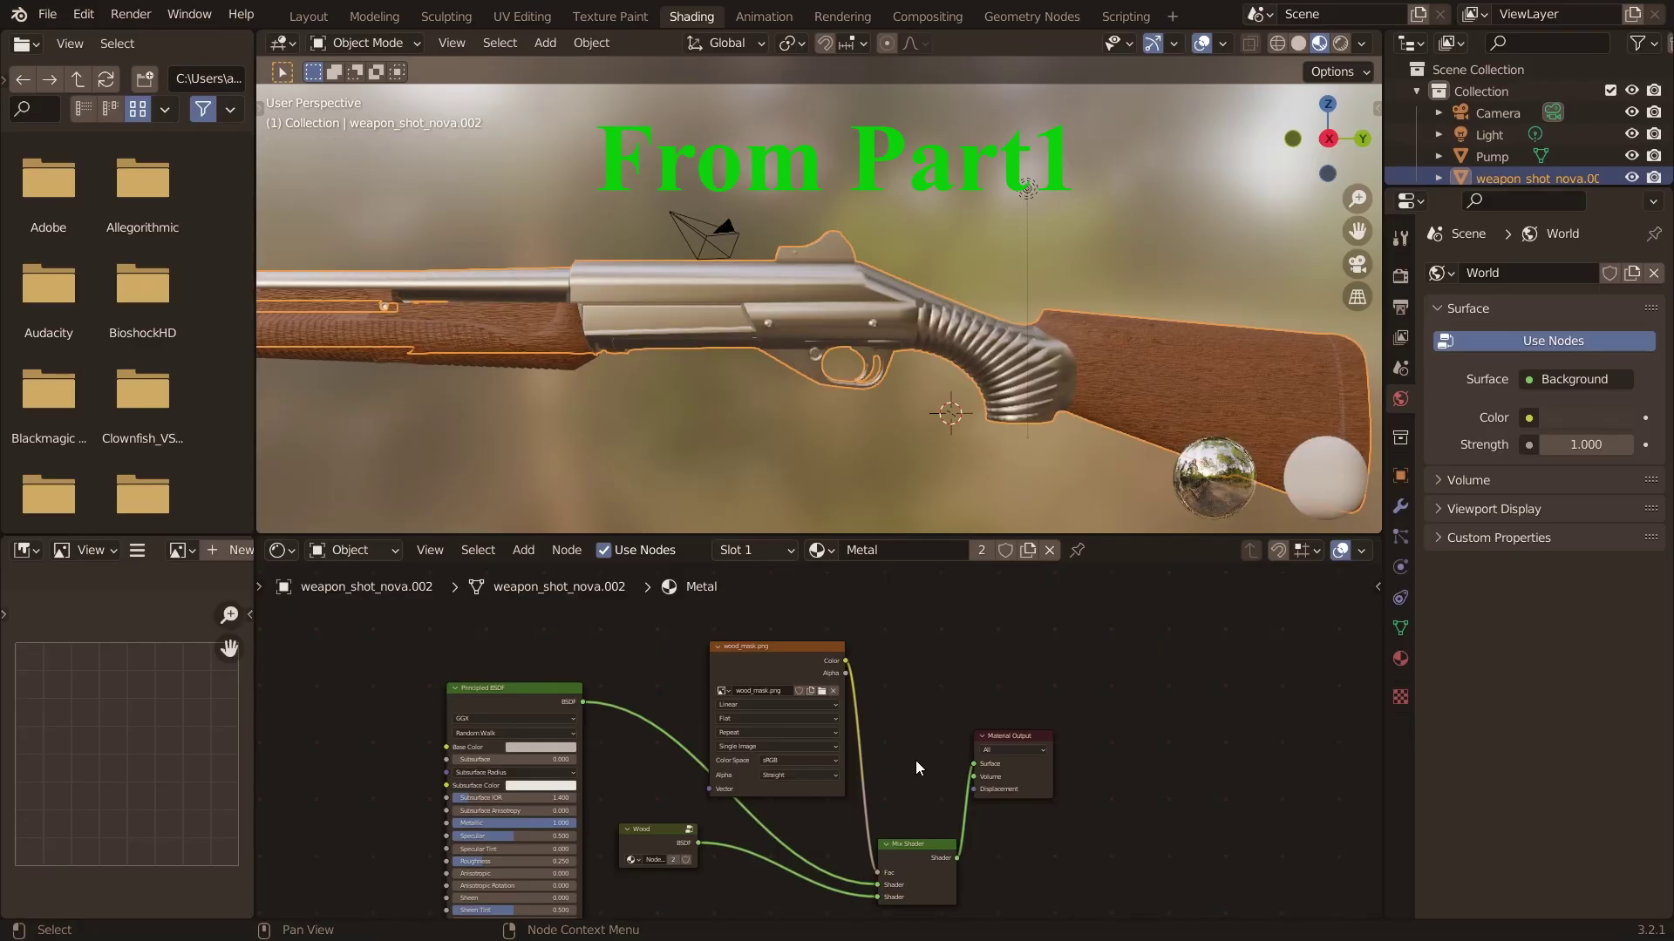
Zoom and orbit the Layout viewport close onto the ribbed grip where it meets the wooden stock.
scroll(945, 401, up, 8)
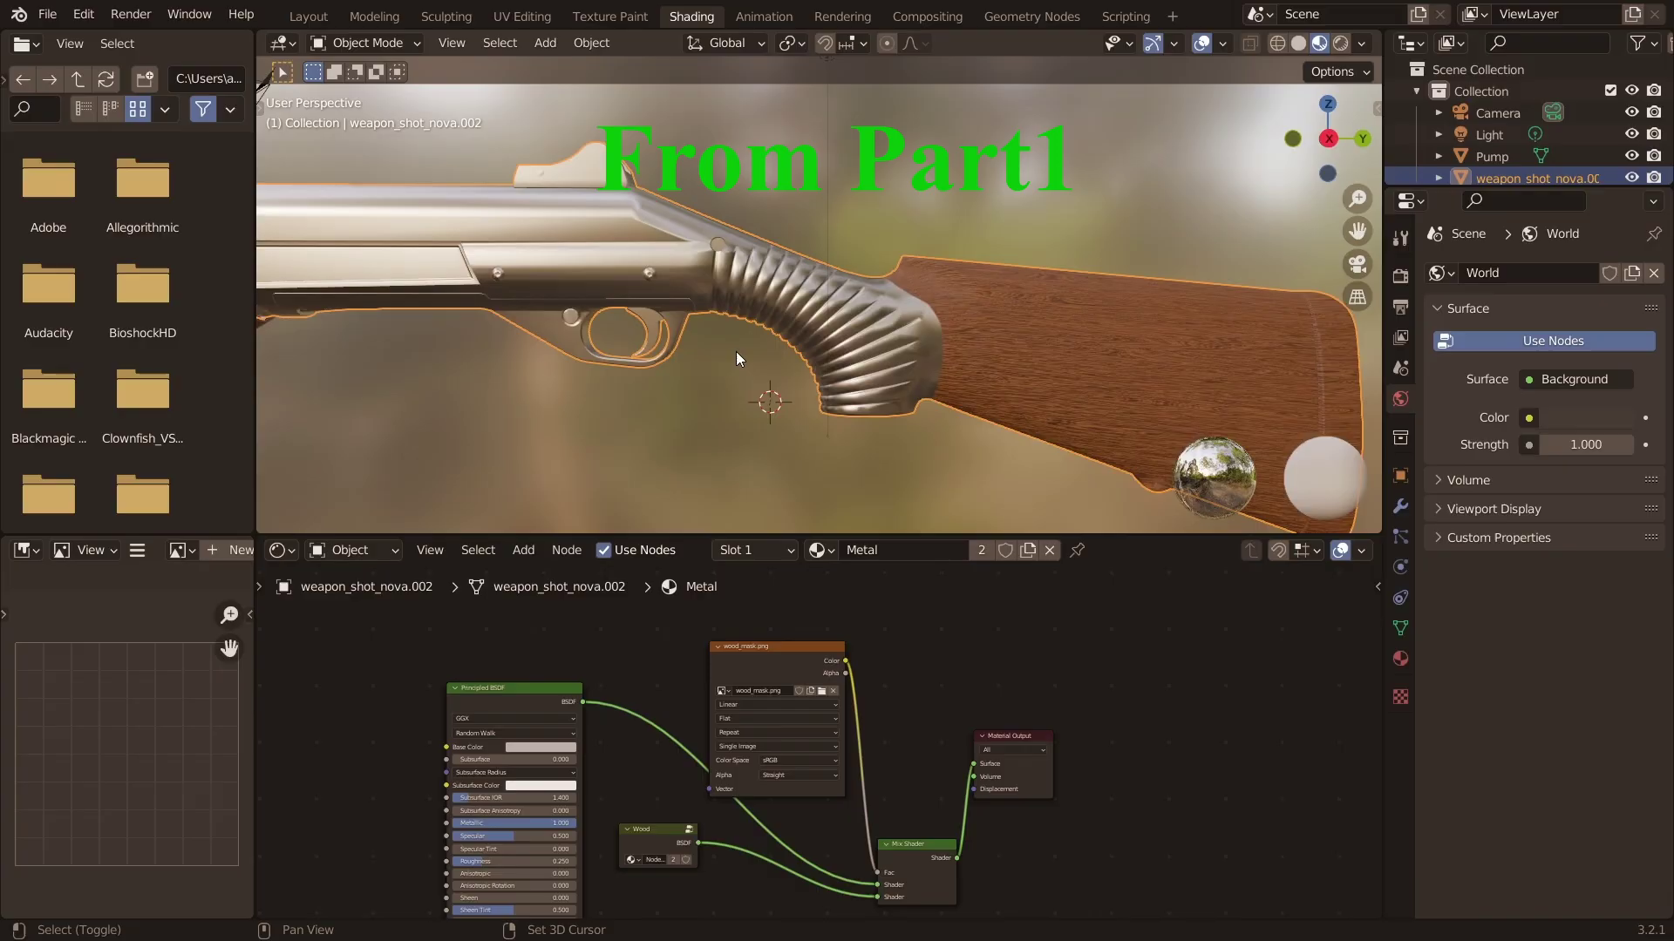
middle_drag(630, 293, 816, 476)
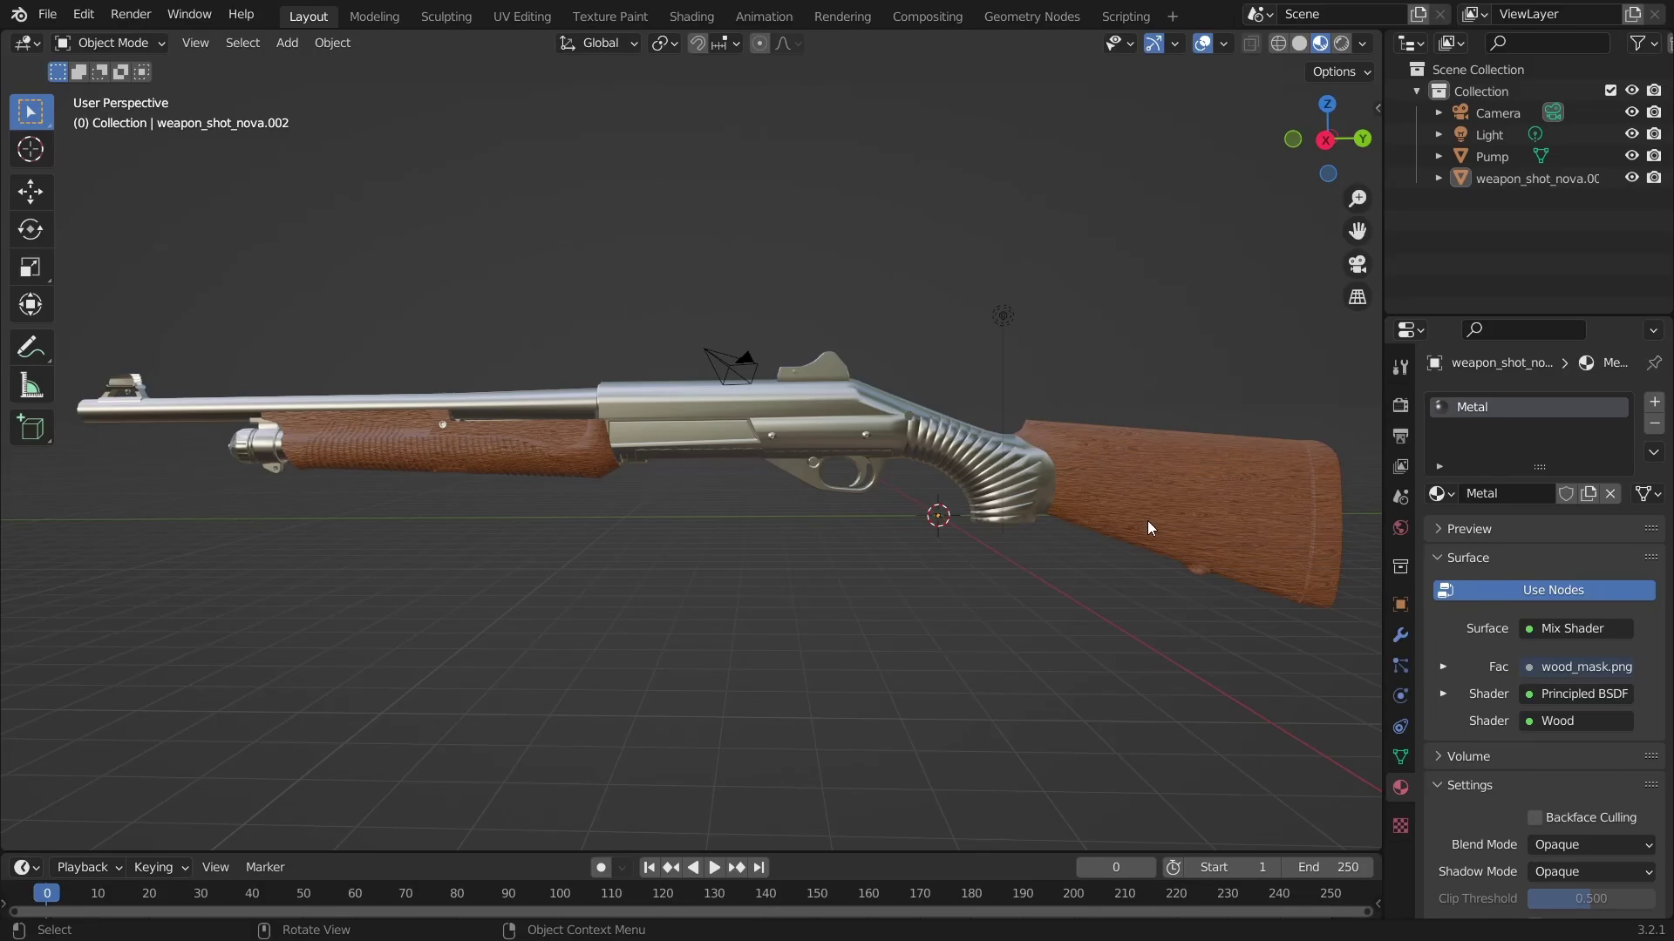
scroll(1147, 521, up, 8)
scroll(711, 416, up, 6)
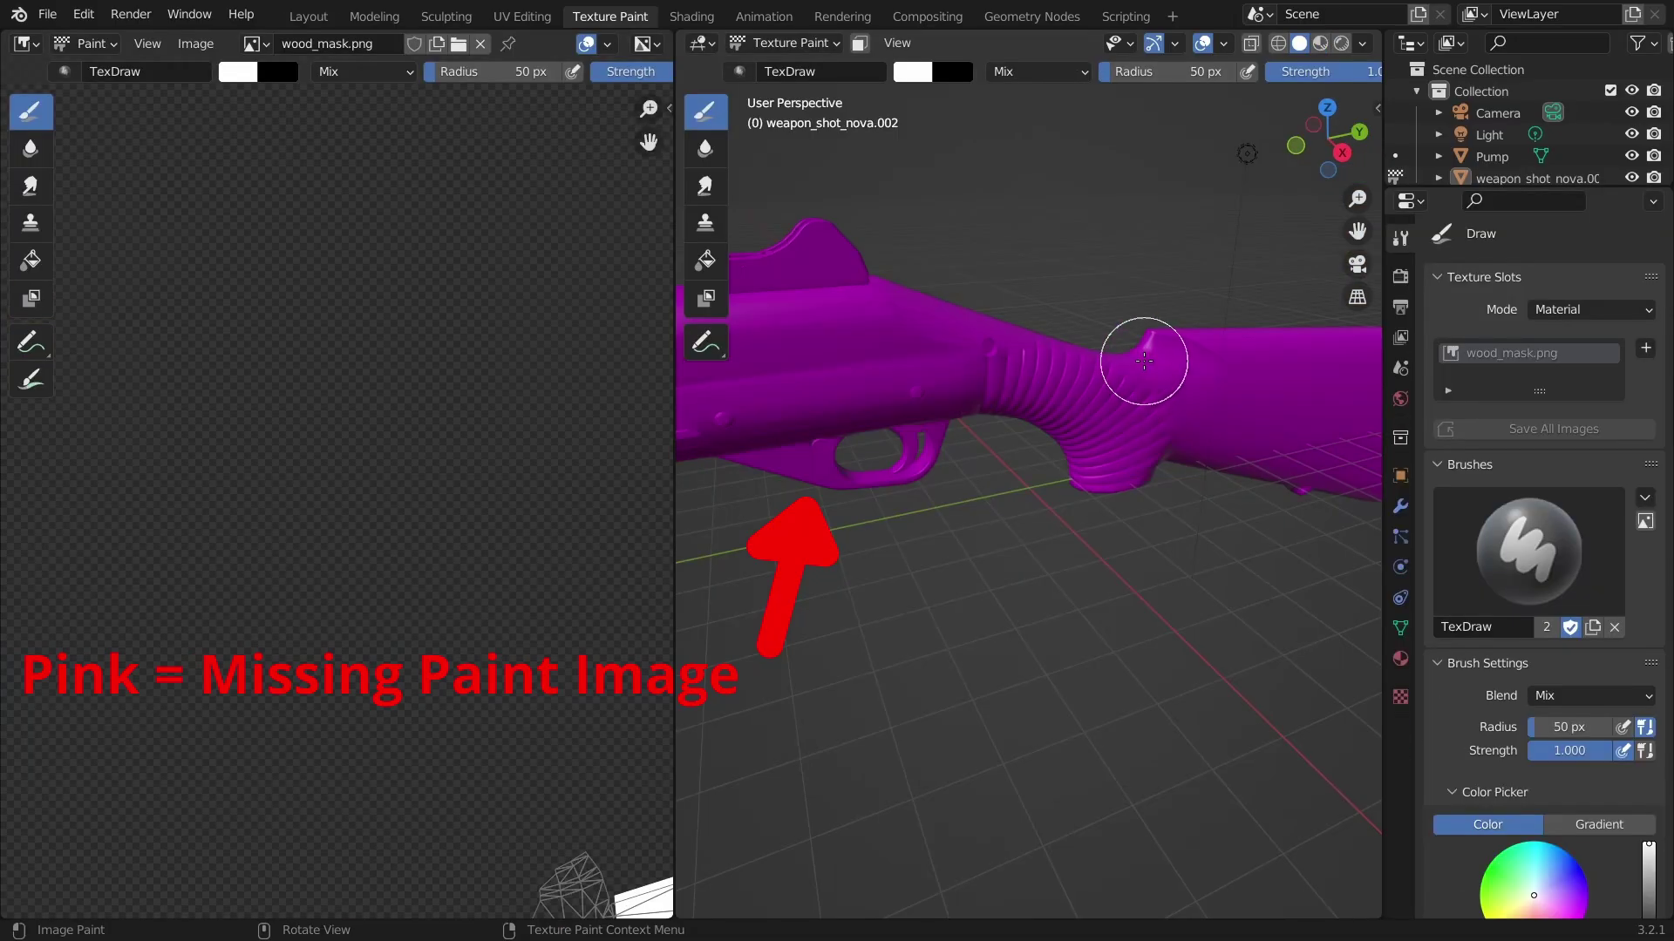
Show the gun in Material Preview, list the Texture Slots types, and paint black across the receiver.
click(1323, 41)
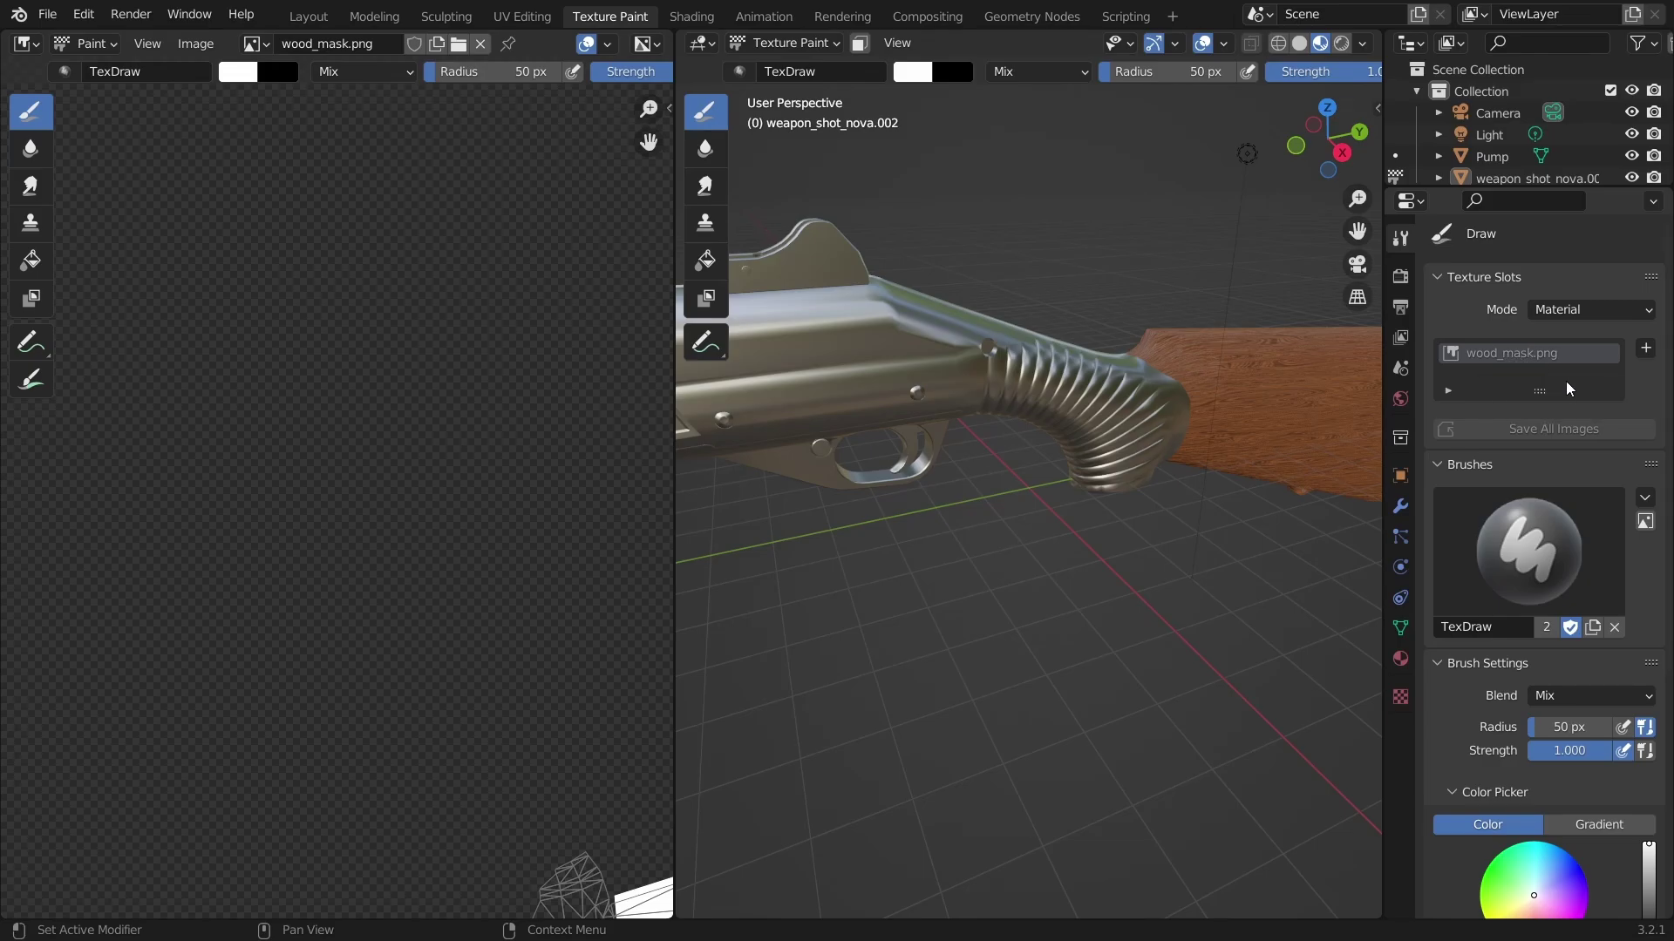
click(1647, 349)
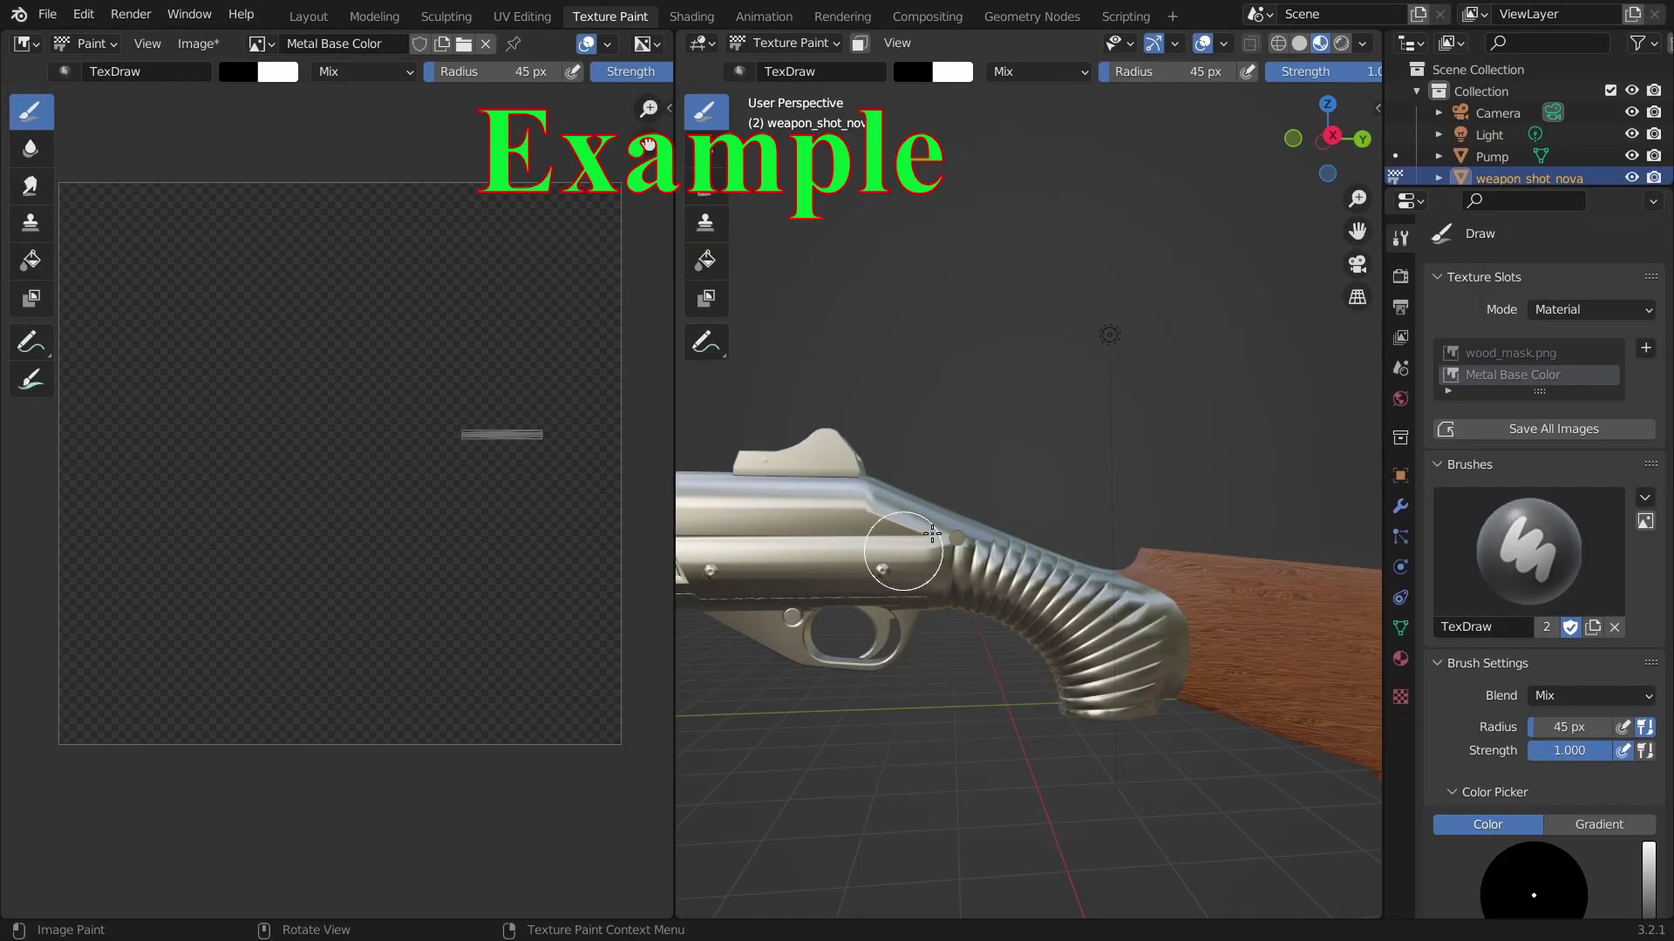
mouse_move(932, 534)
mouse_down()
mouse_move(661, 581)
mouse_move(1046, 559)
mouse_move(767, 629)
mouse_up()
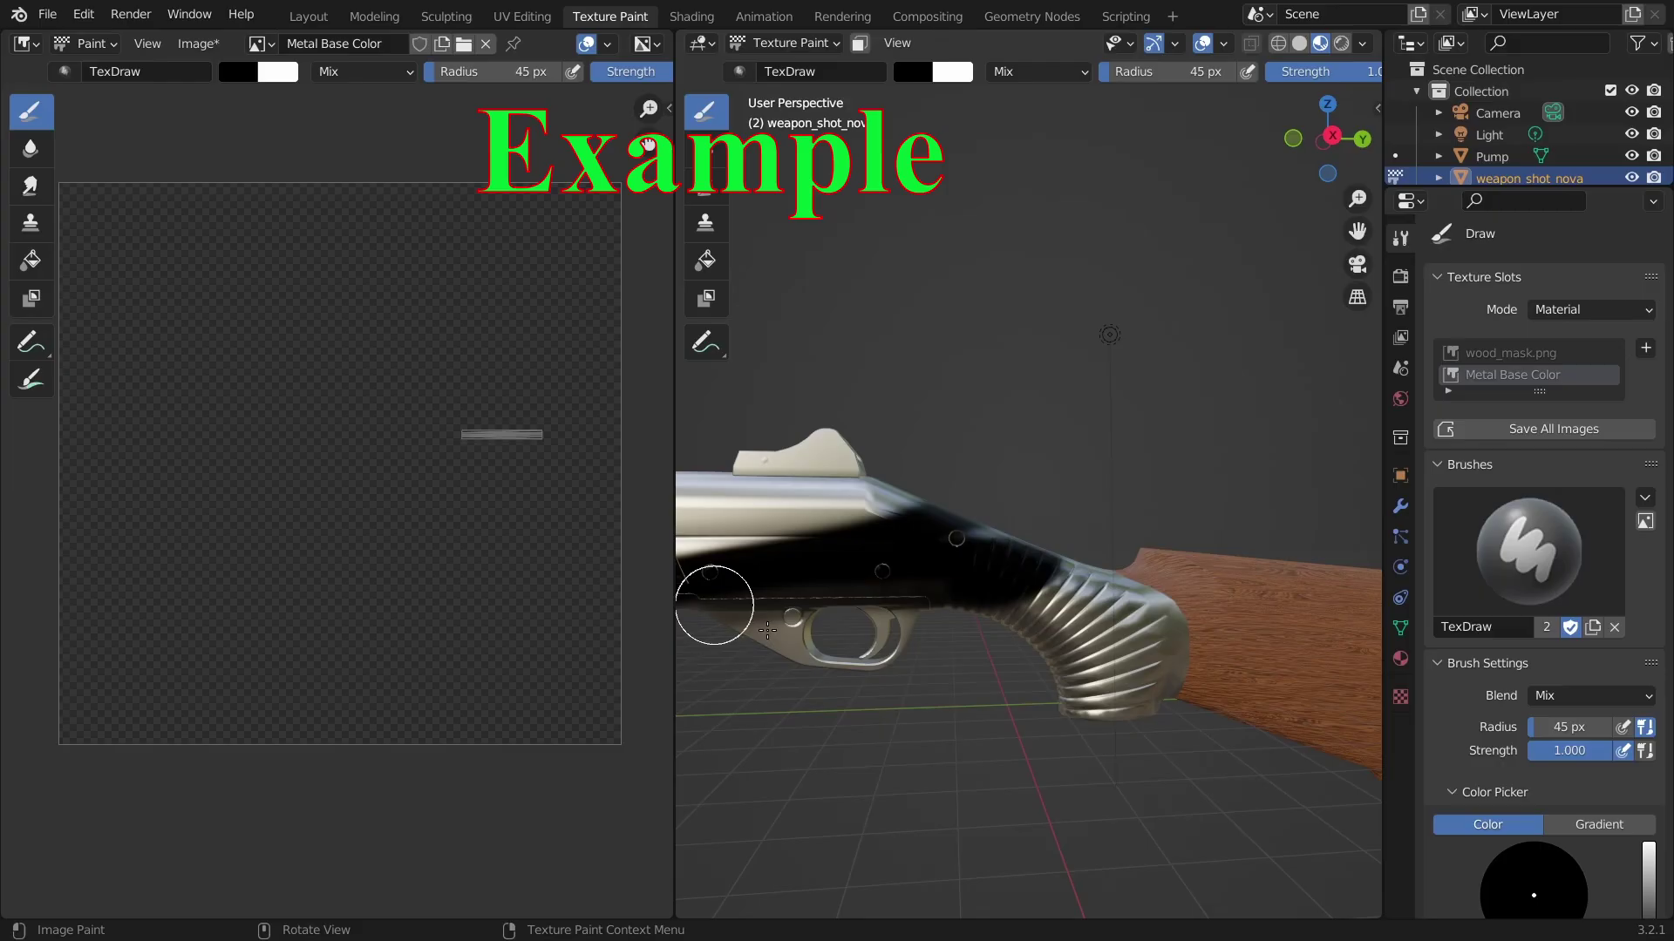
middle_drag(767, 629, 837, 610)
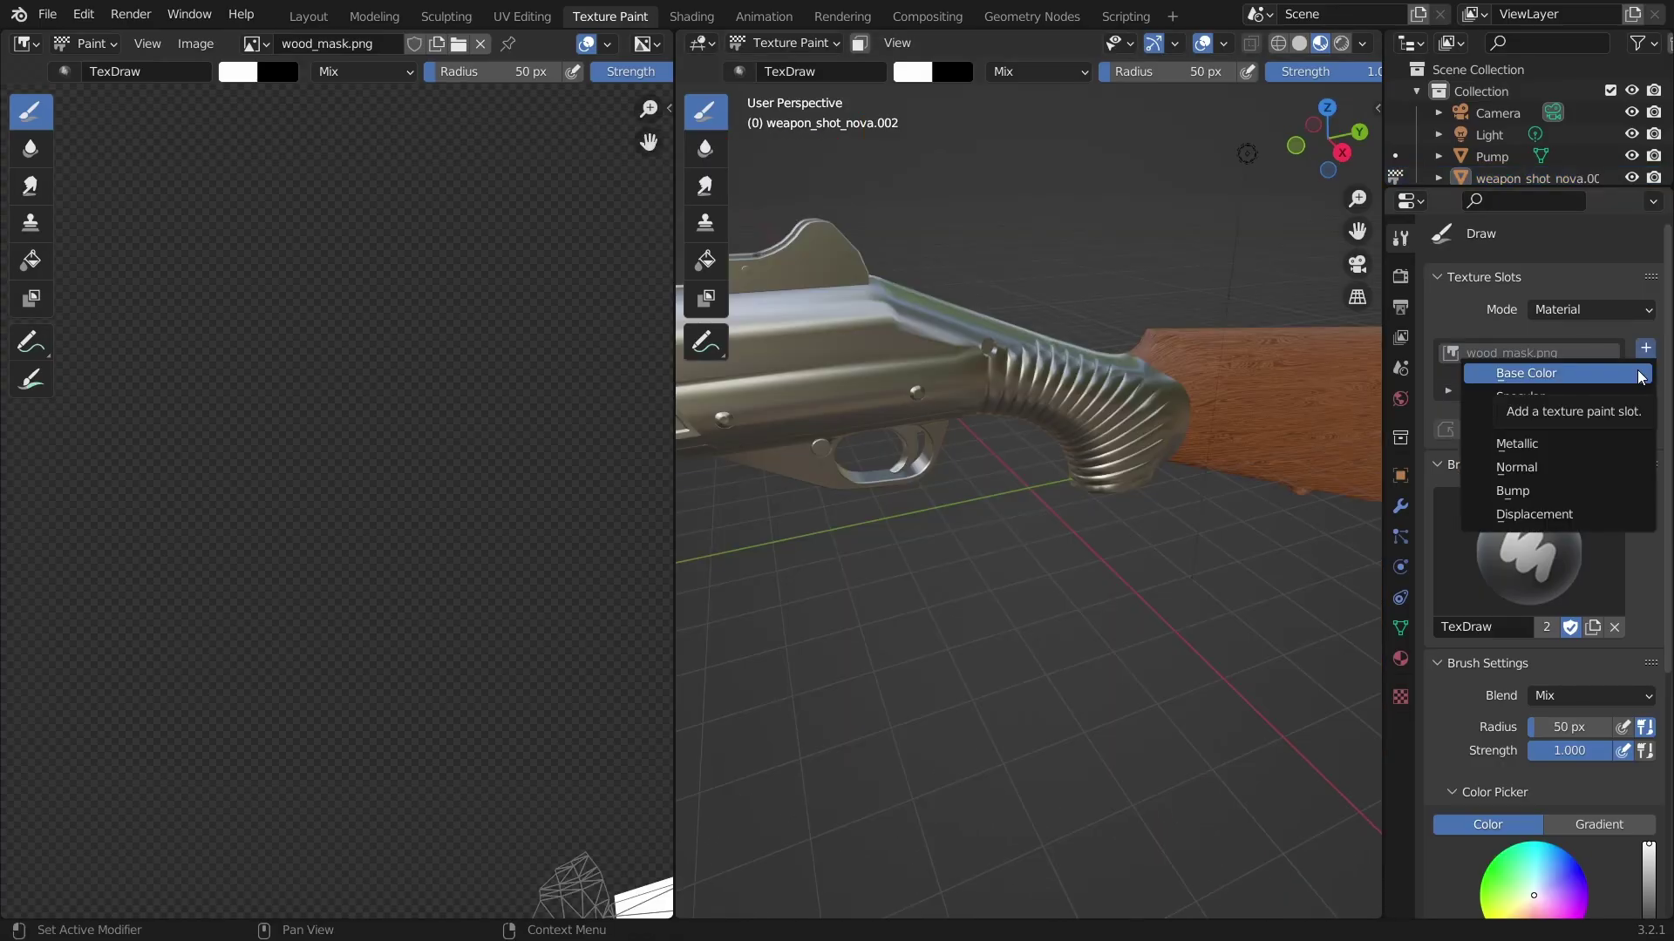
Add a Bump paint slot as a 4096 × 4096 px Metal Bump image.
click(1537, 496)
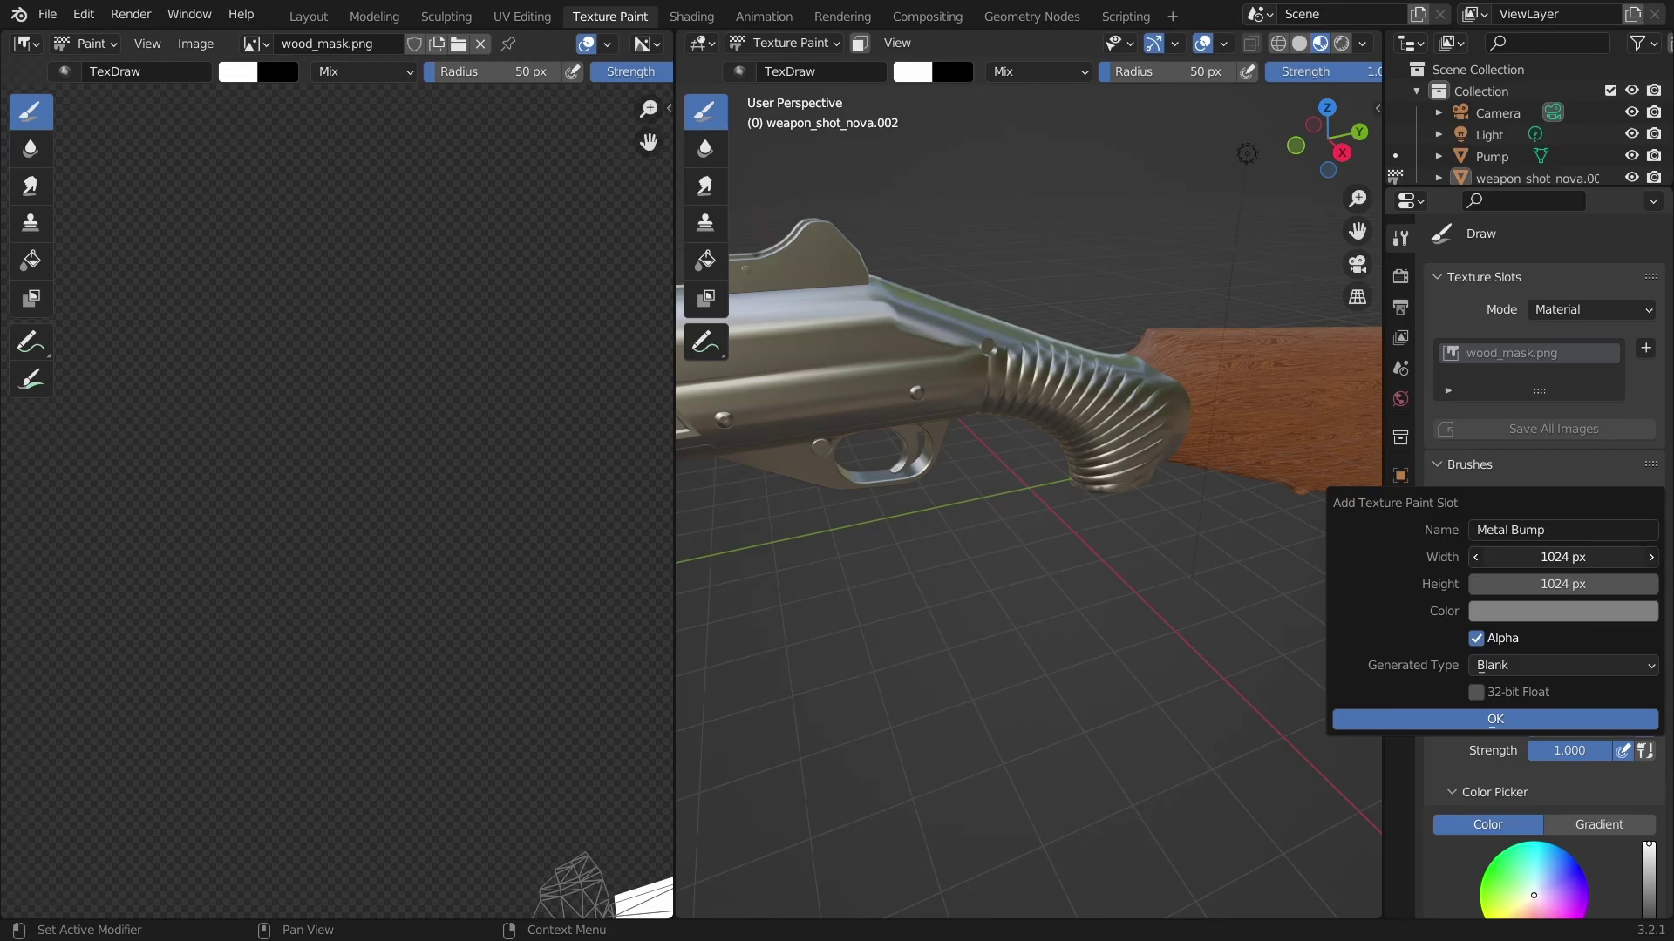
click(1601, 553)
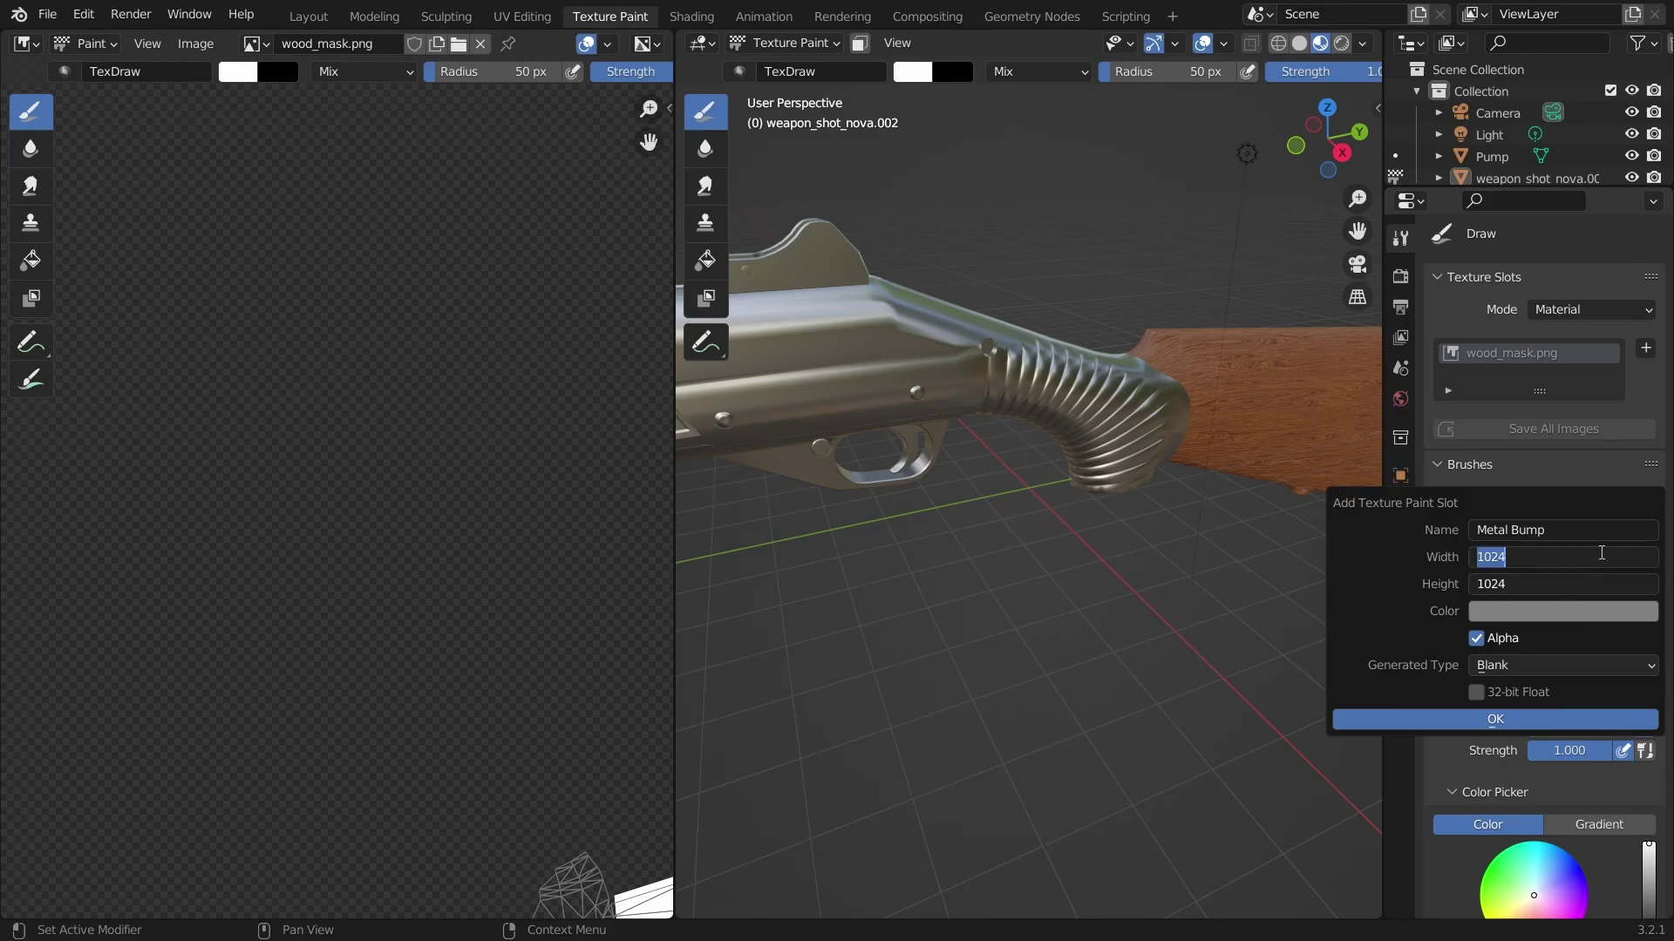
click(1601, 552)
text(*4)
key(Return)
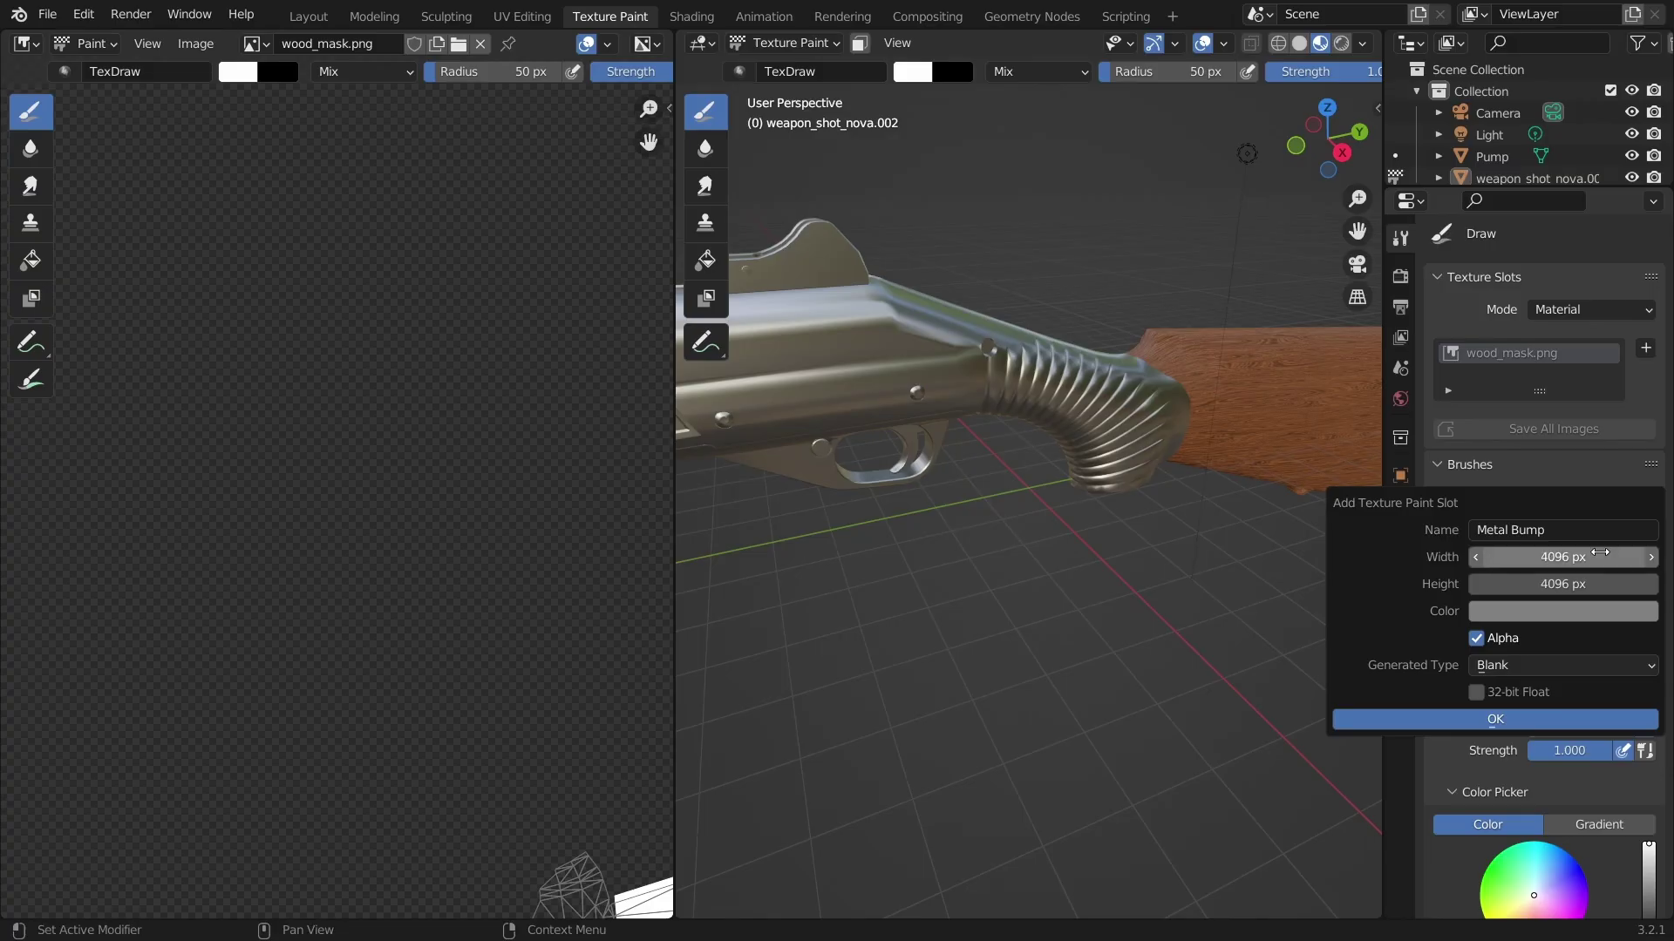
click(1578, 720)
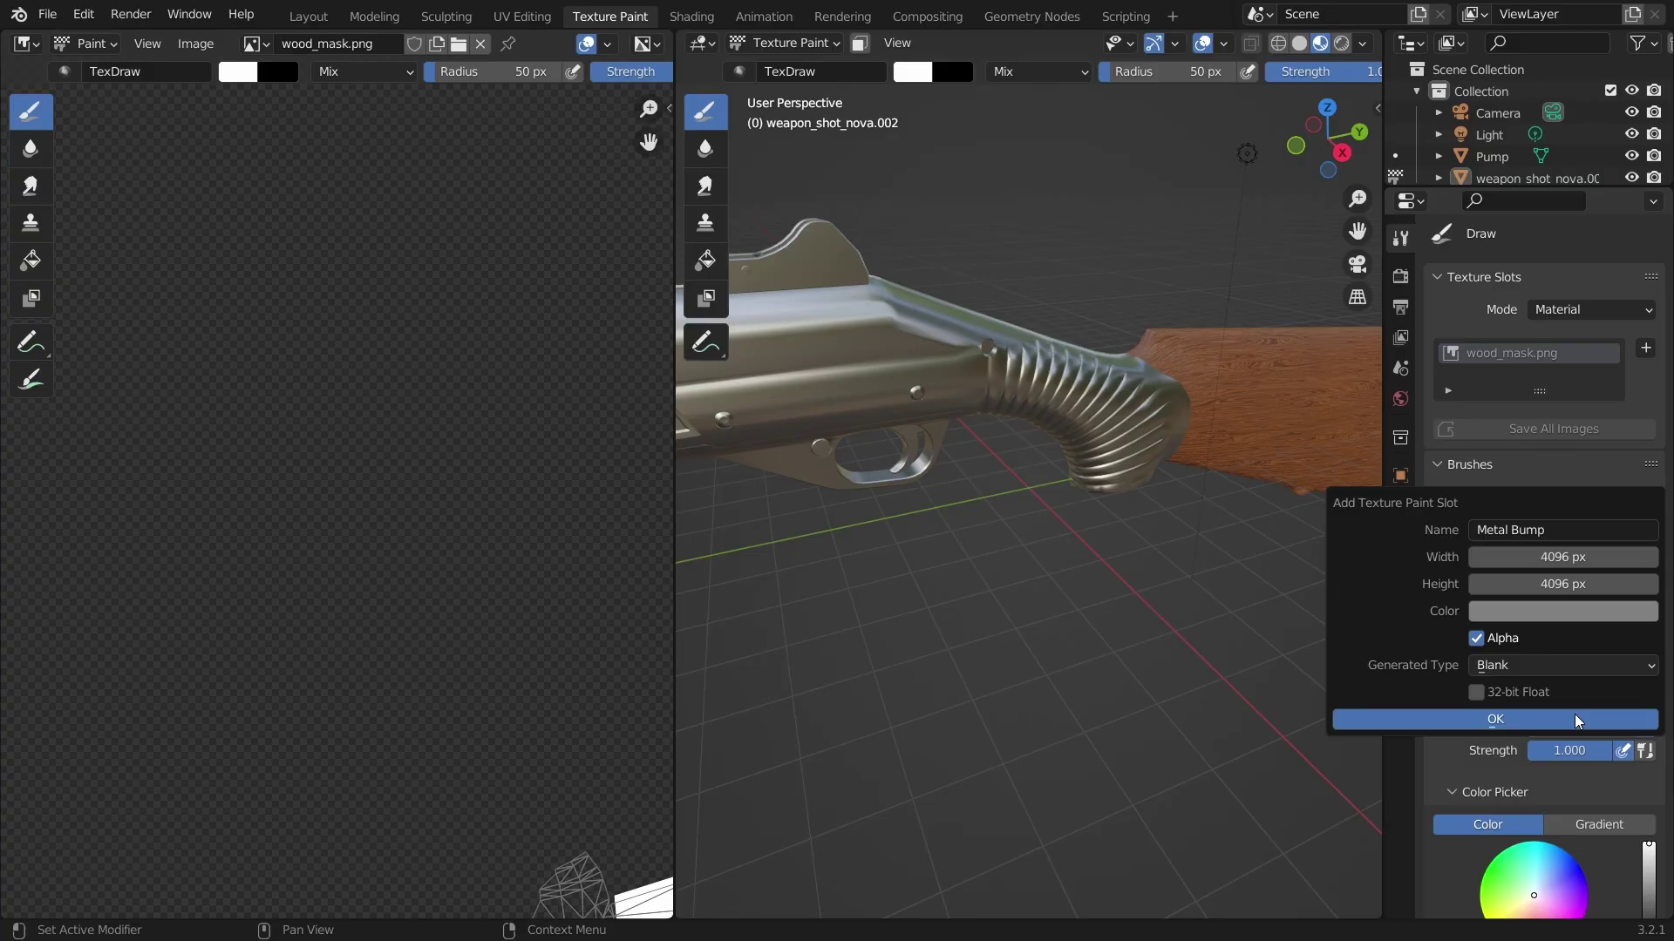
click(708, 21)
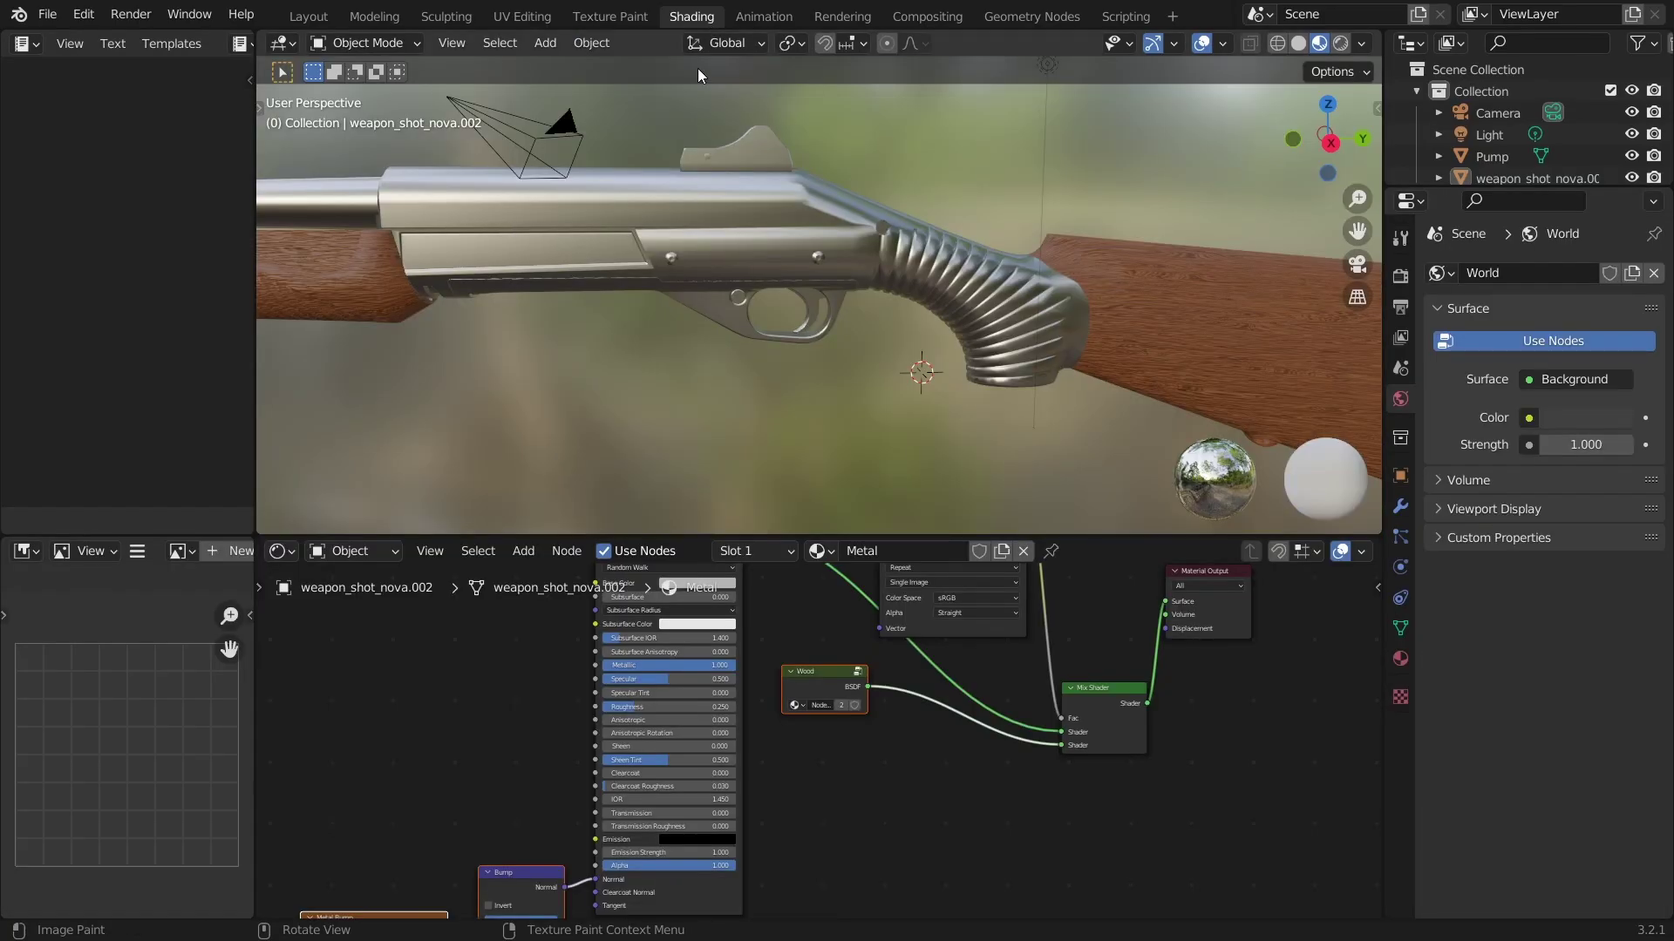
Select the Metal Bump and Bump nodes together and move them further left.
middle_drag(398, 871, 620, 683)
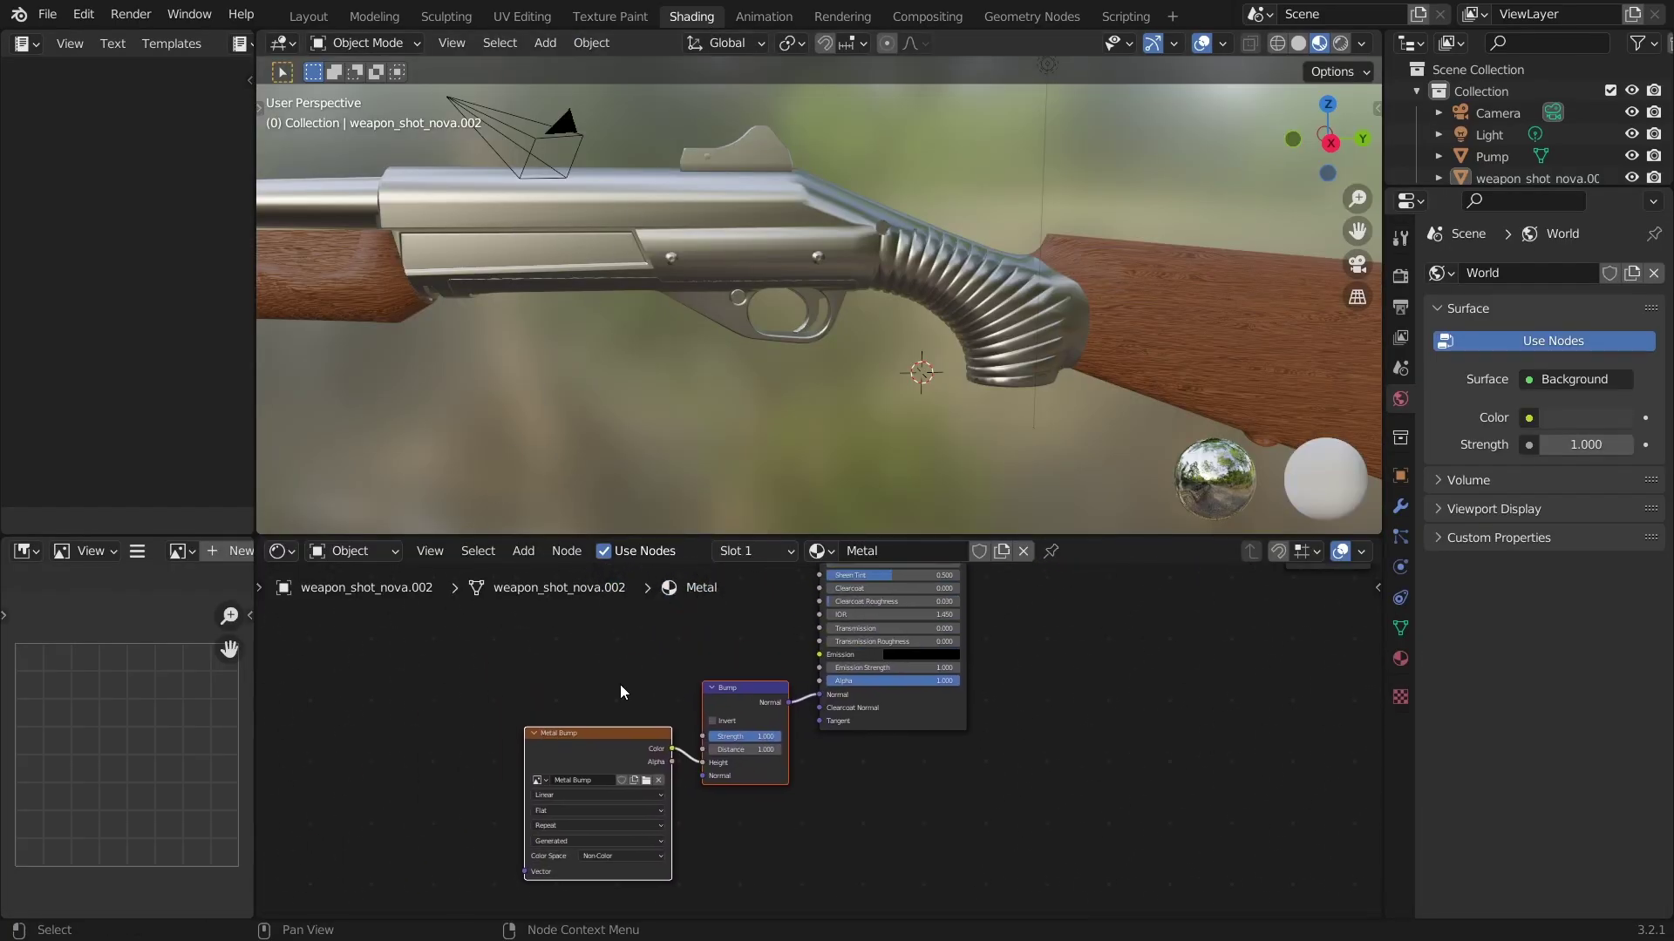
click(581, 757)
click(755, 695)
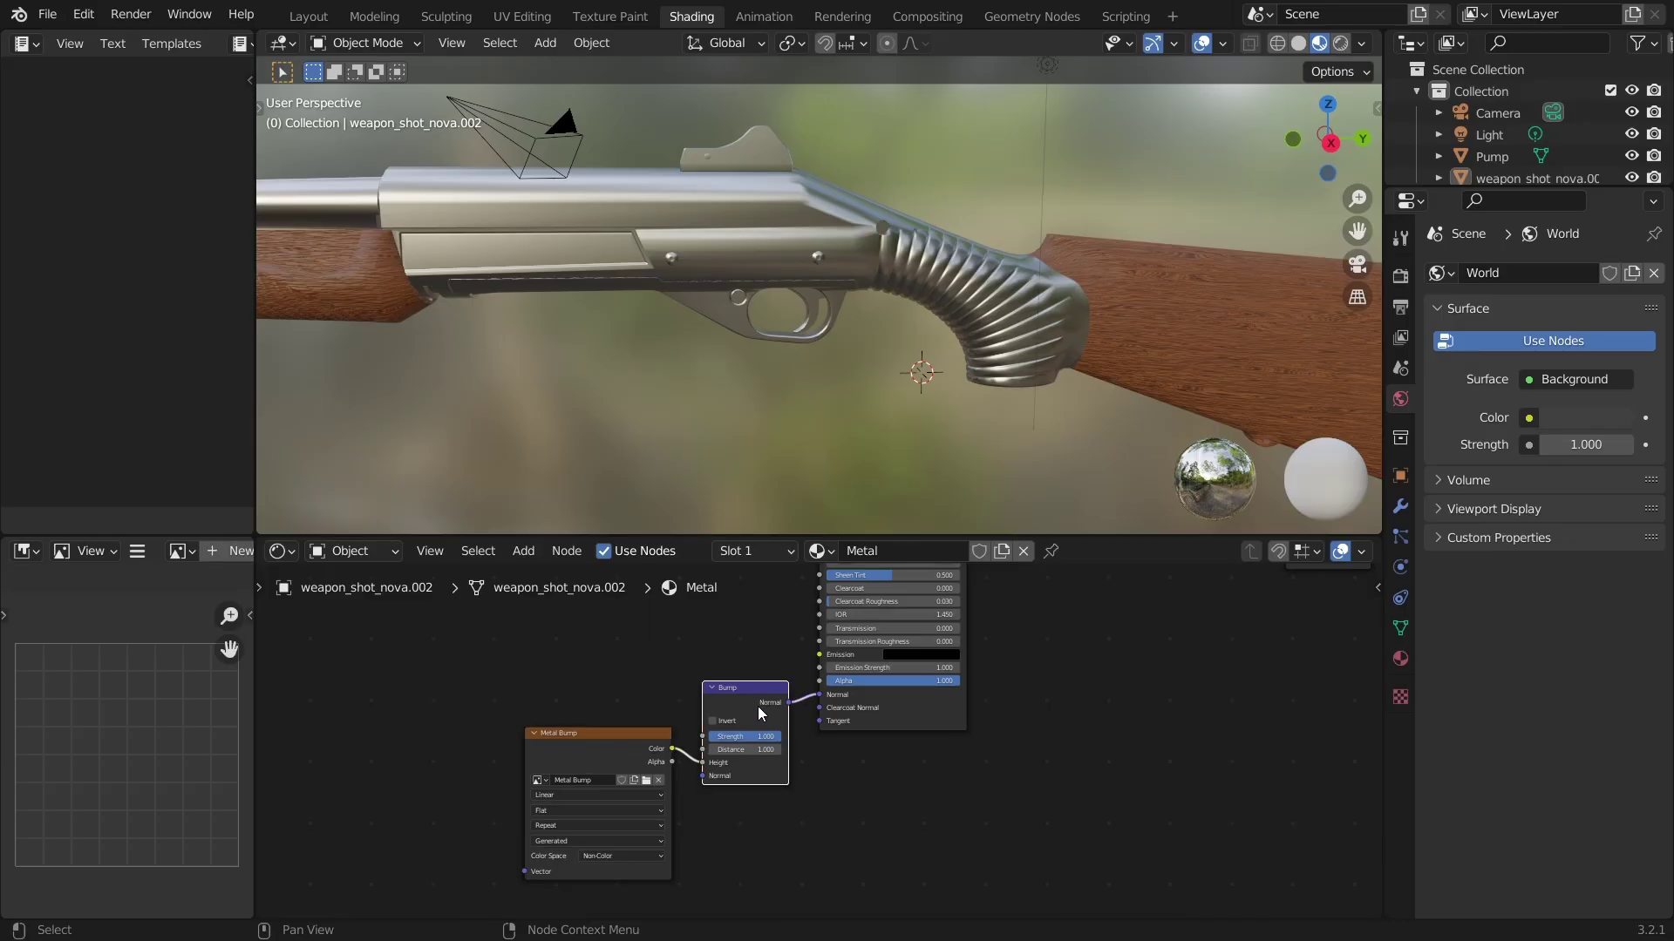
drag(645, 713, 732, 788)
drag(741, 706, 661, 720)
click(678, 709)
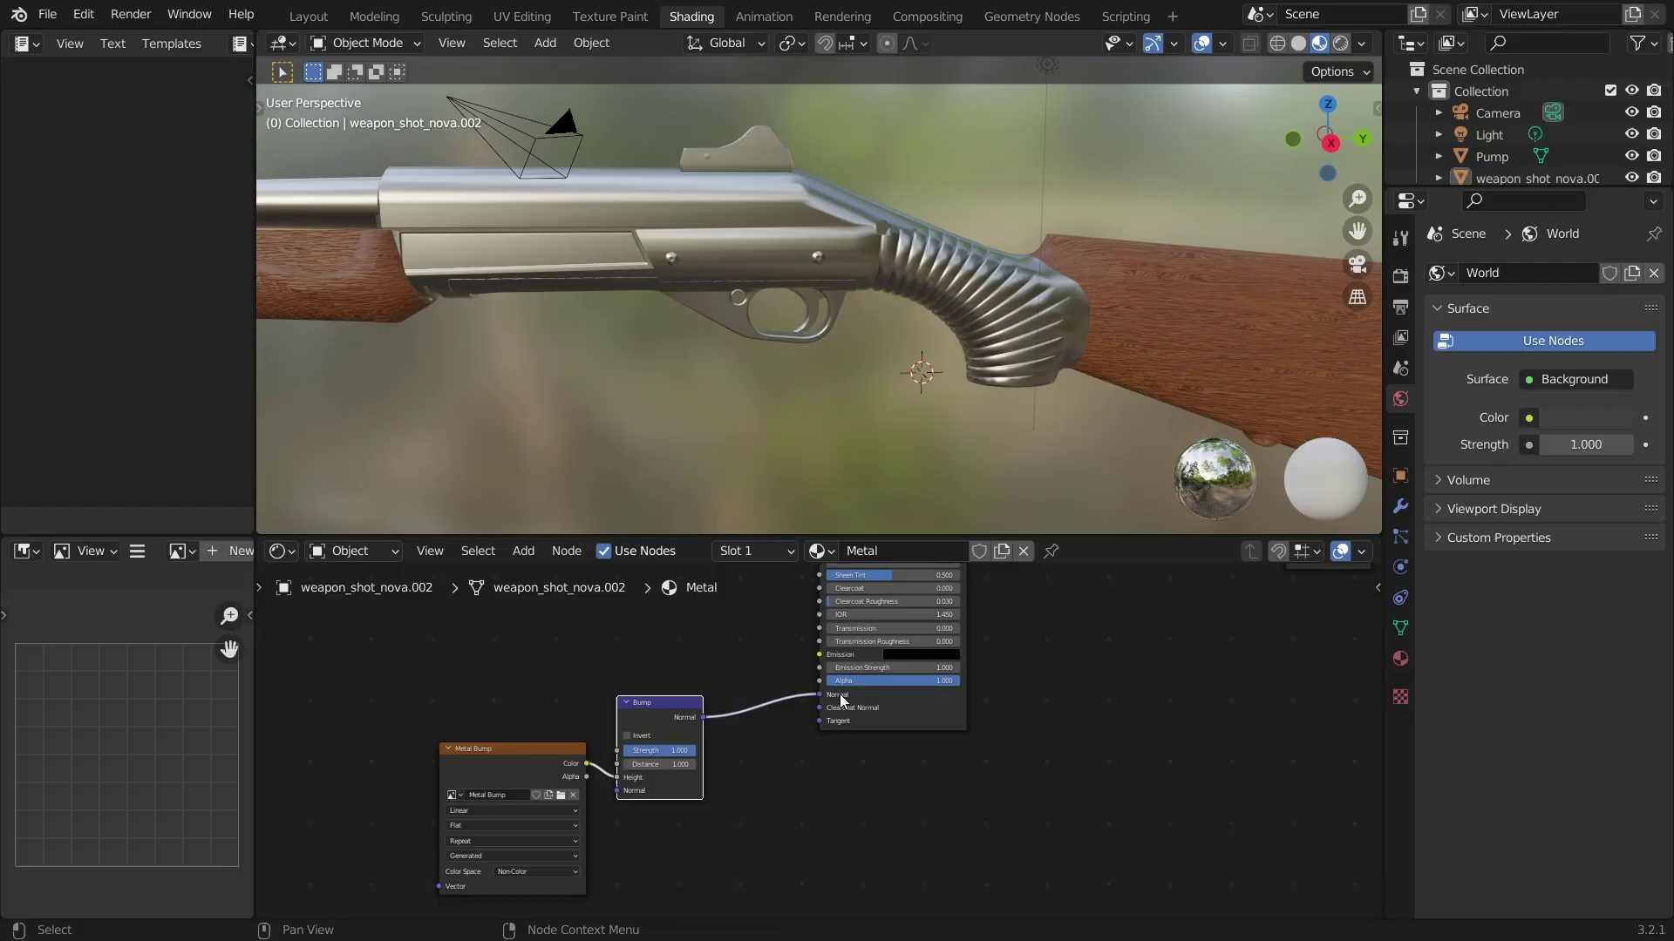
Select the Wood node among the material nodes.
scroll(828, 702, up, 3)
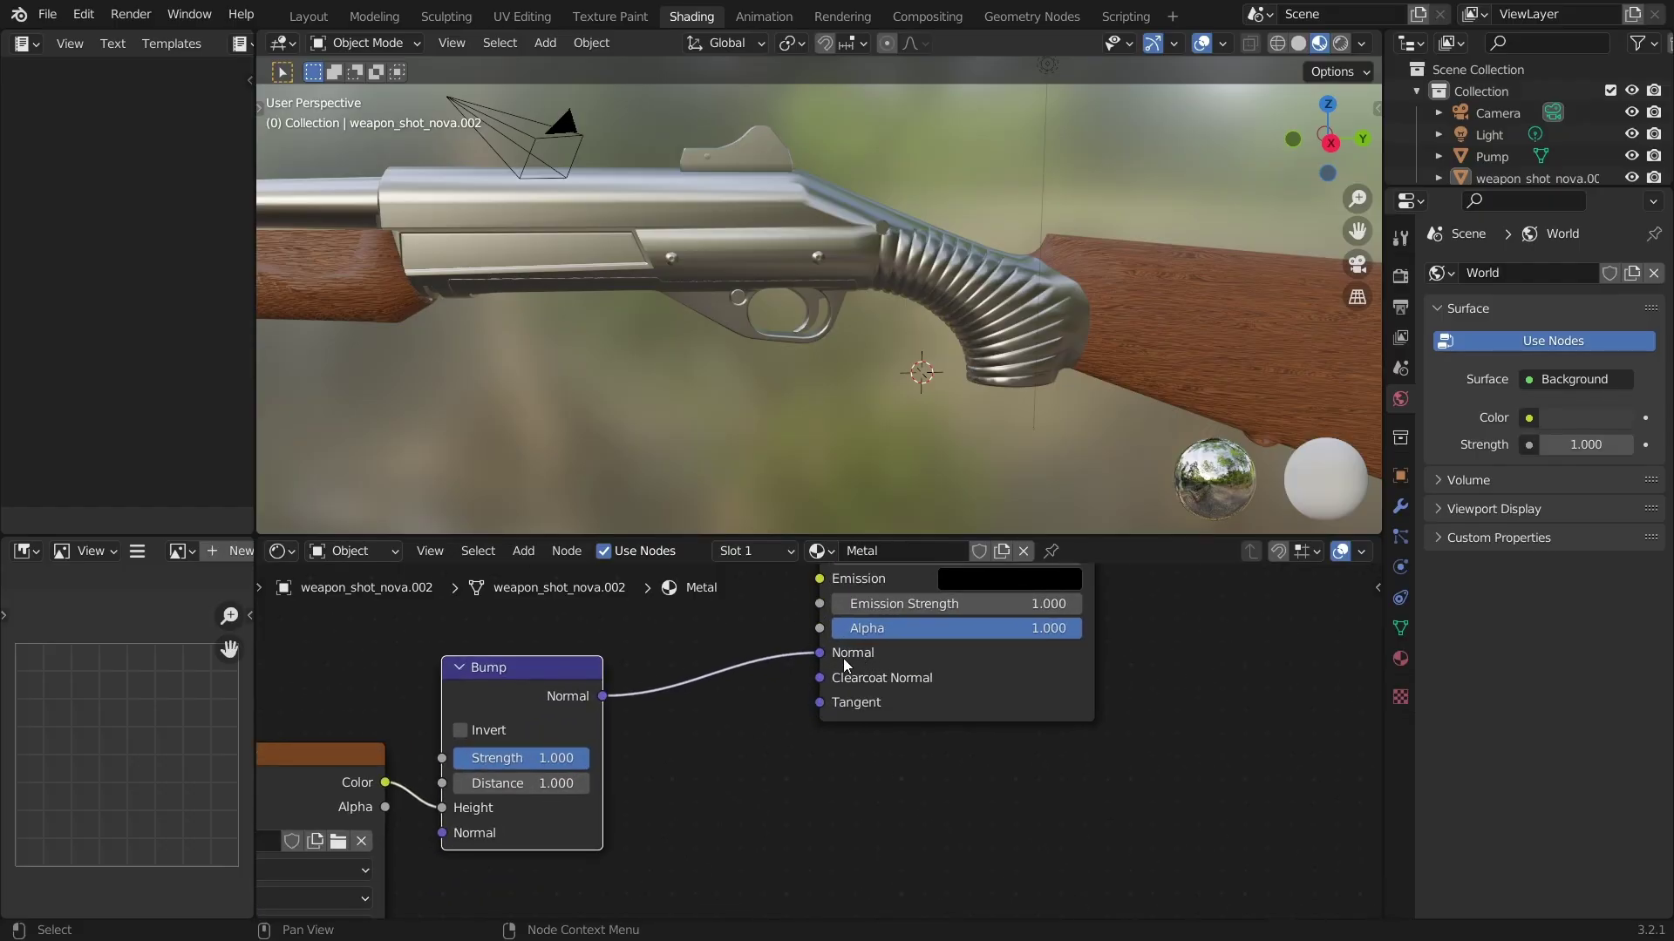
scroll(844, 657, down, 5)
middle_drag(982, 721, 799, 830)
scroll(919, 697, up, 2)
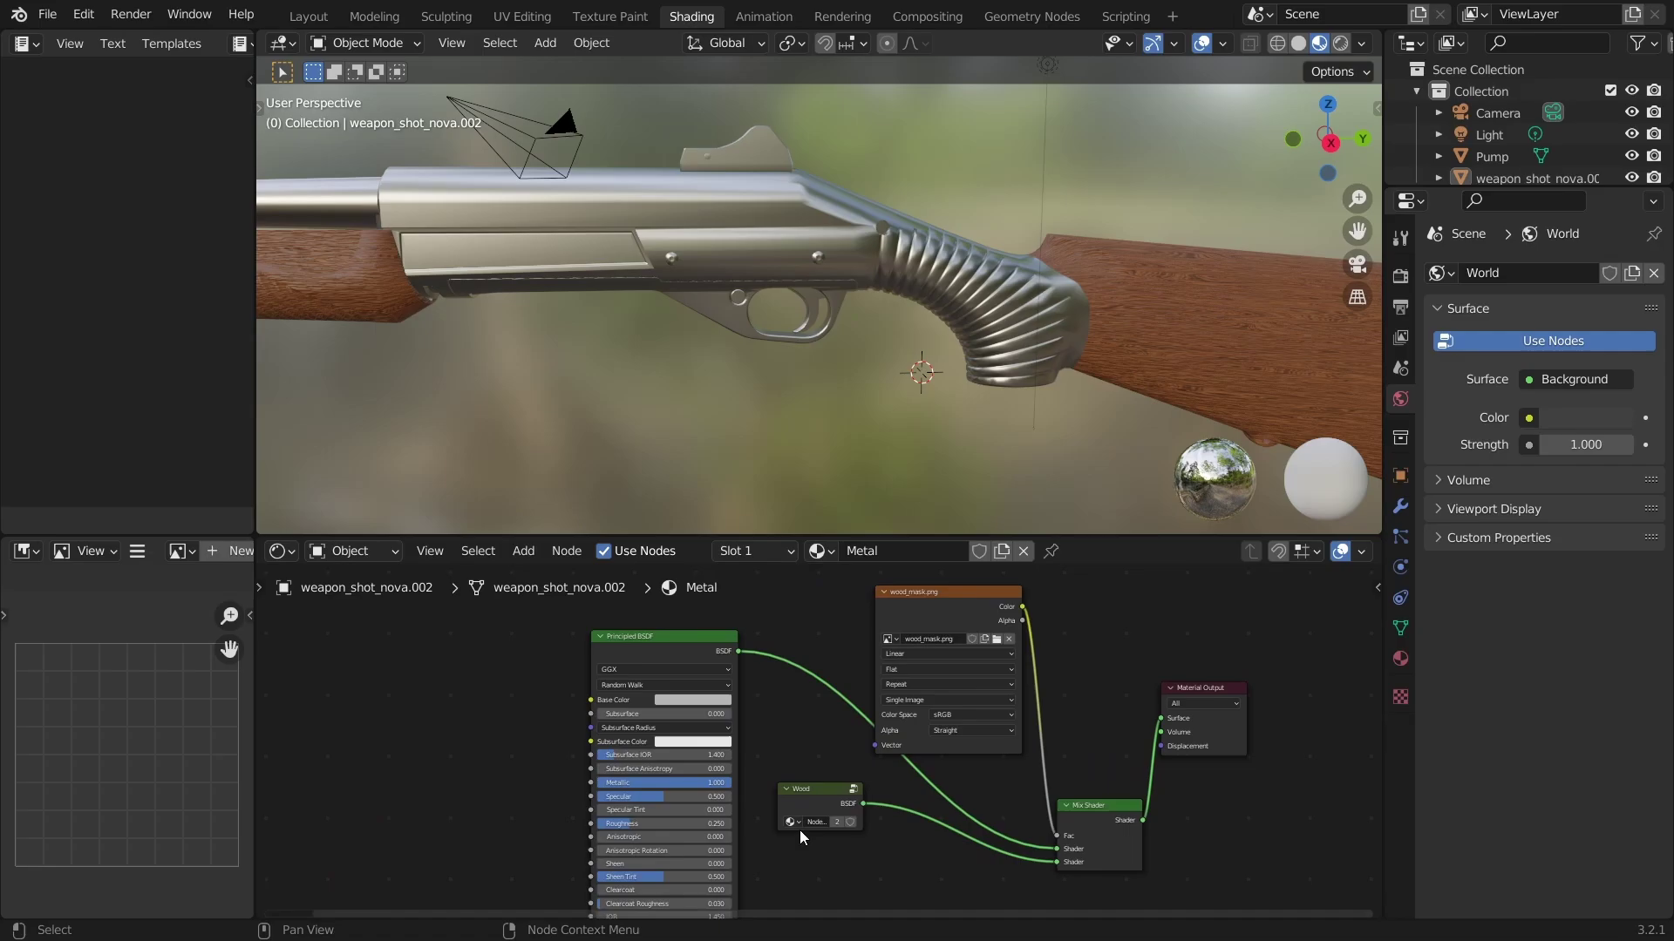
click(802, 788)
scroll(798, 803, down, 2)
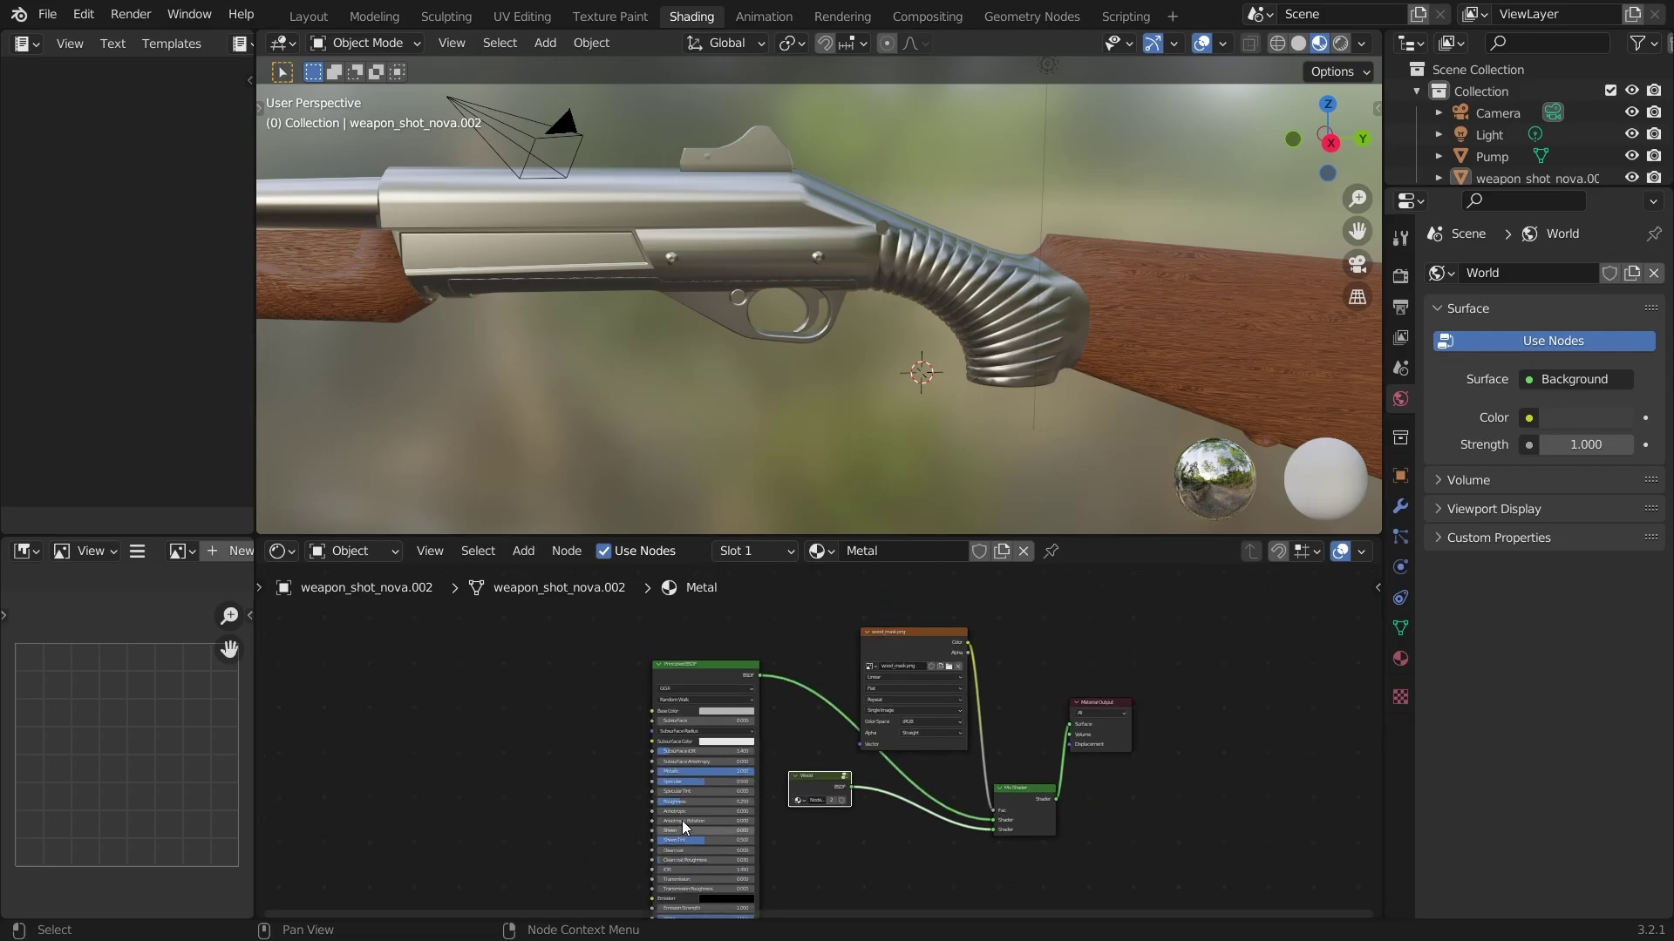
middle_drag(681, 820, 713, 670)
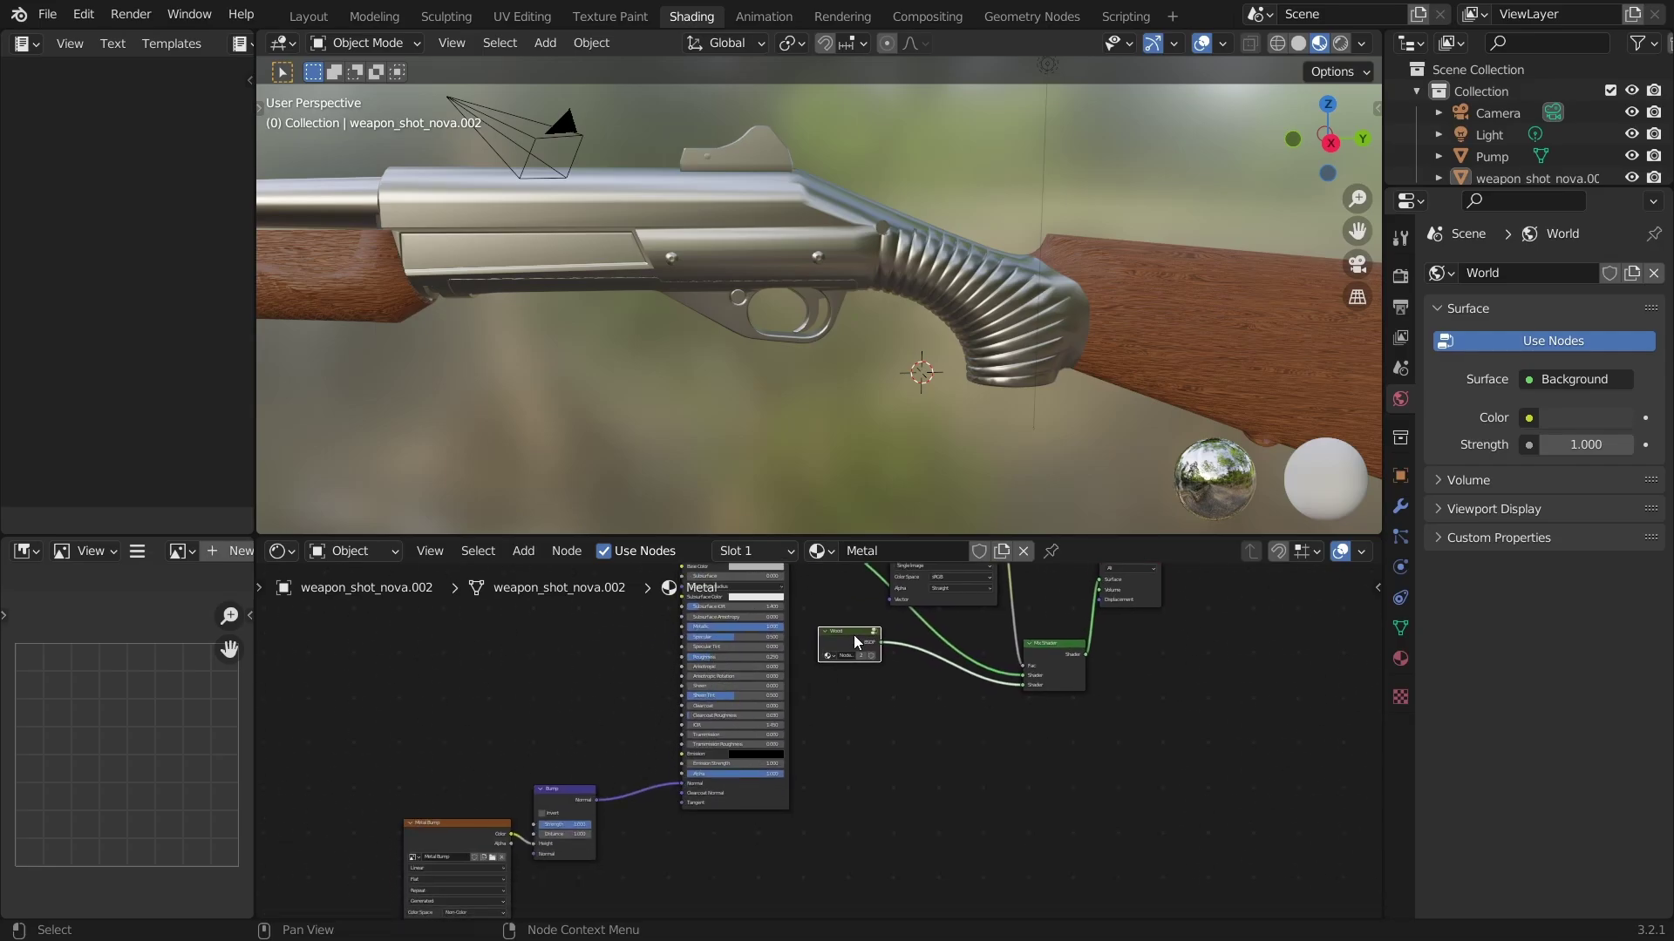
middle_drag(652, 764, 649, 803)
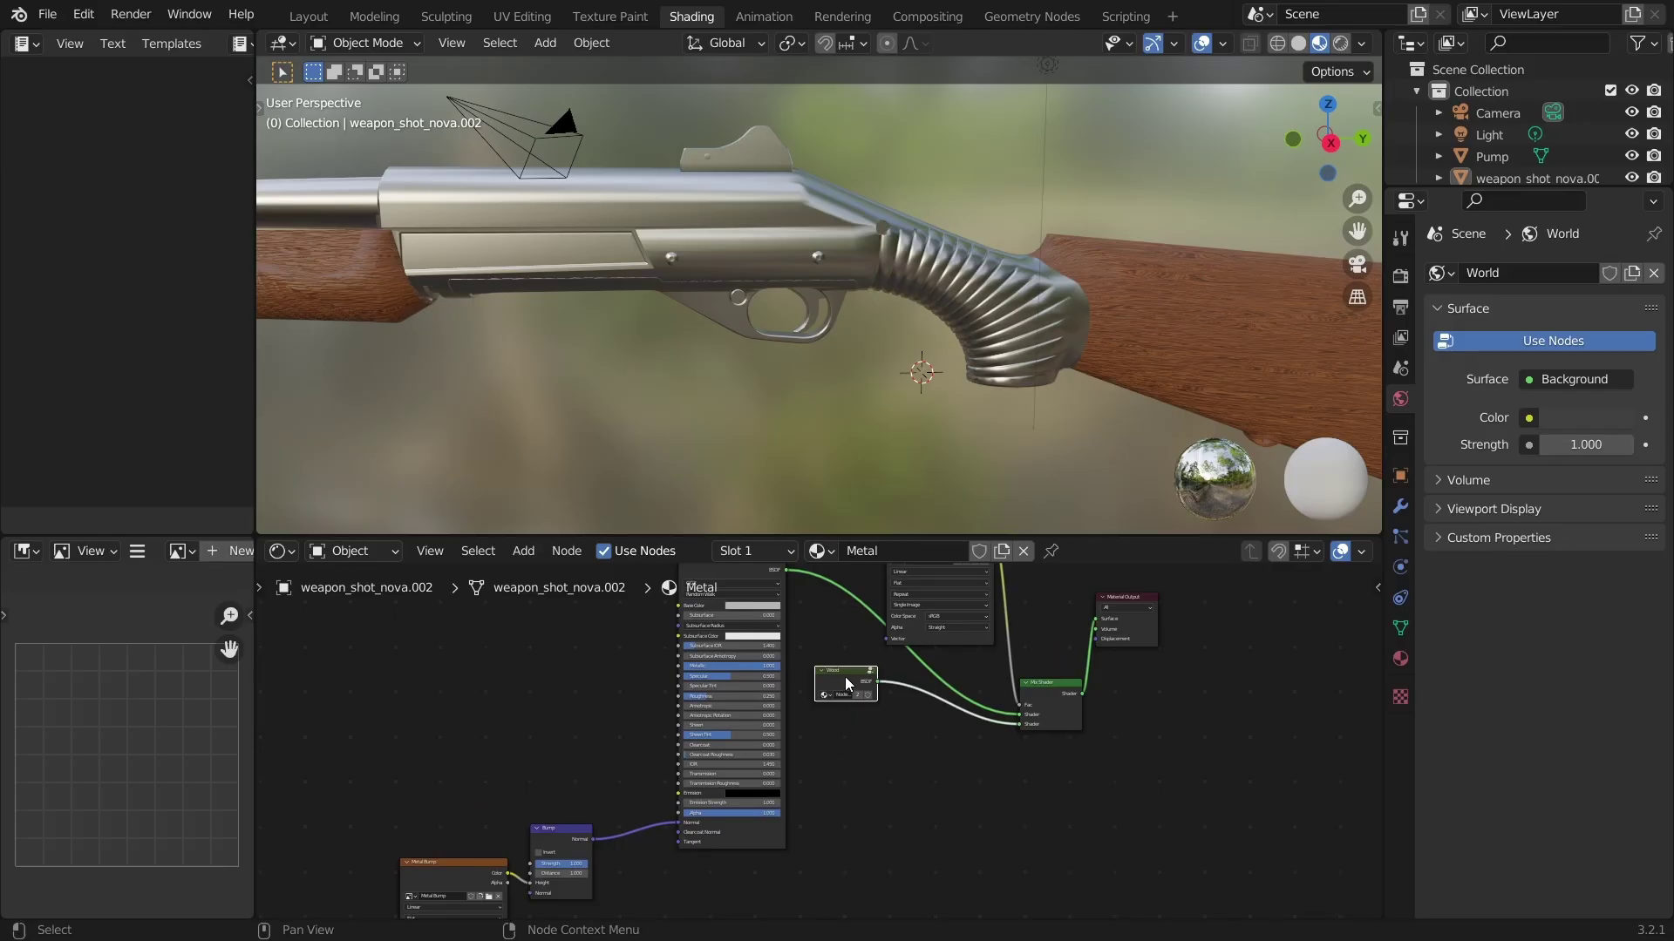
scroll(844, 677, up, 3)
Enter the node group and look over its Group Input, Mapping, Bump and Voronoi nodes.
key(Tab)
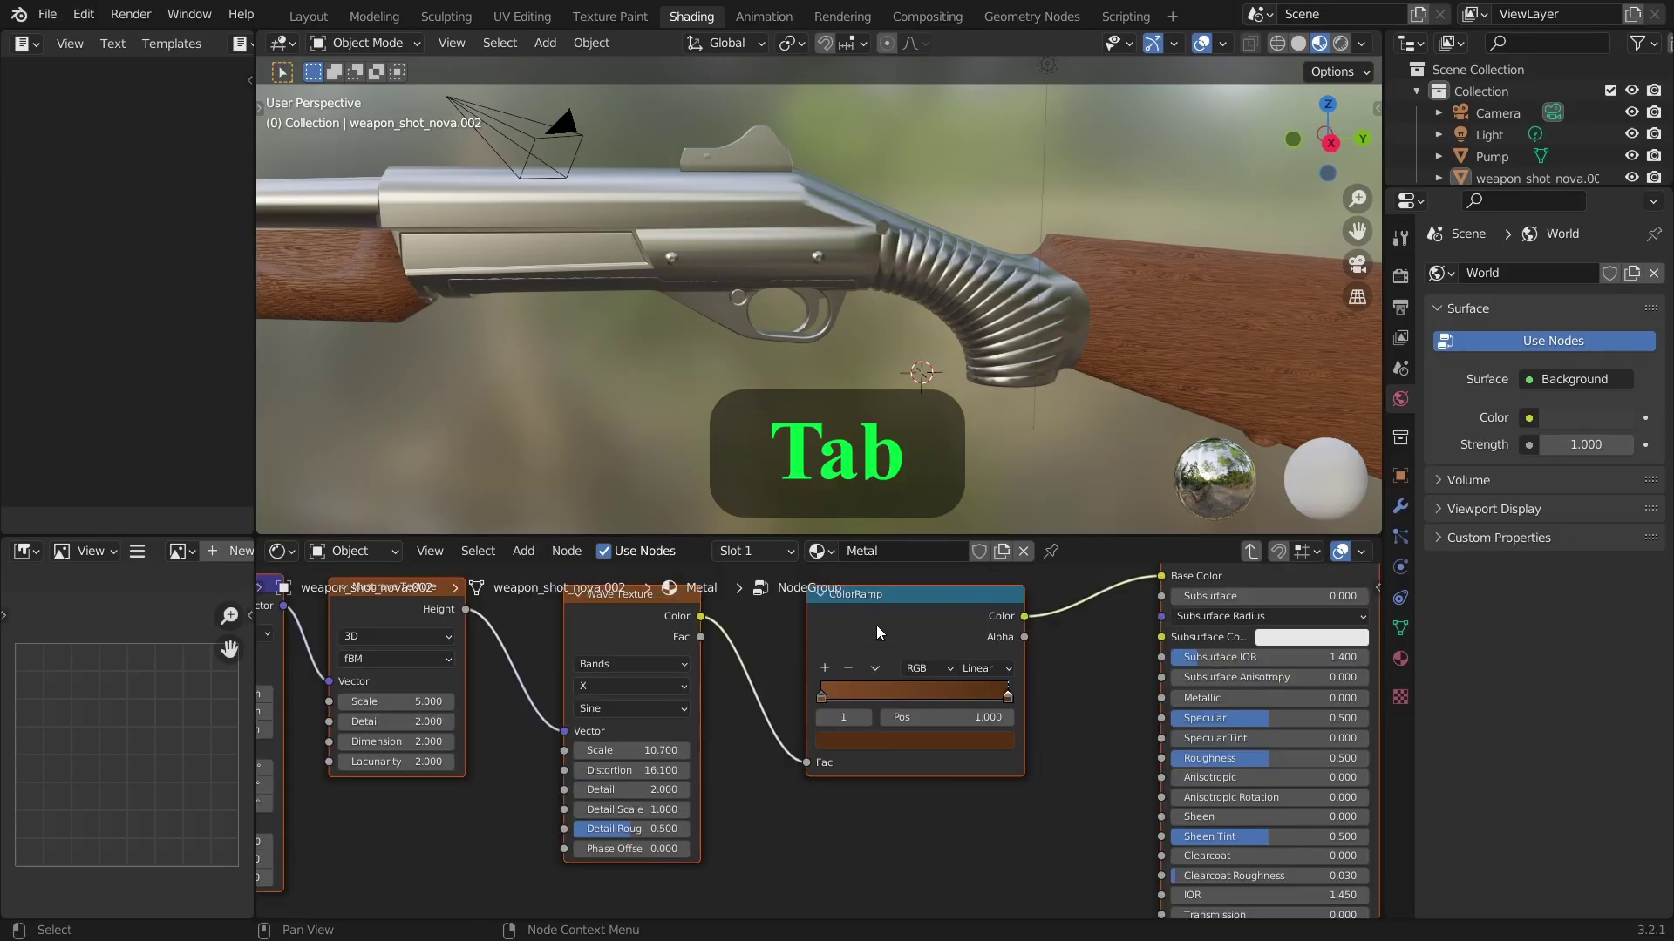
scroll(810, 689, down, 4)
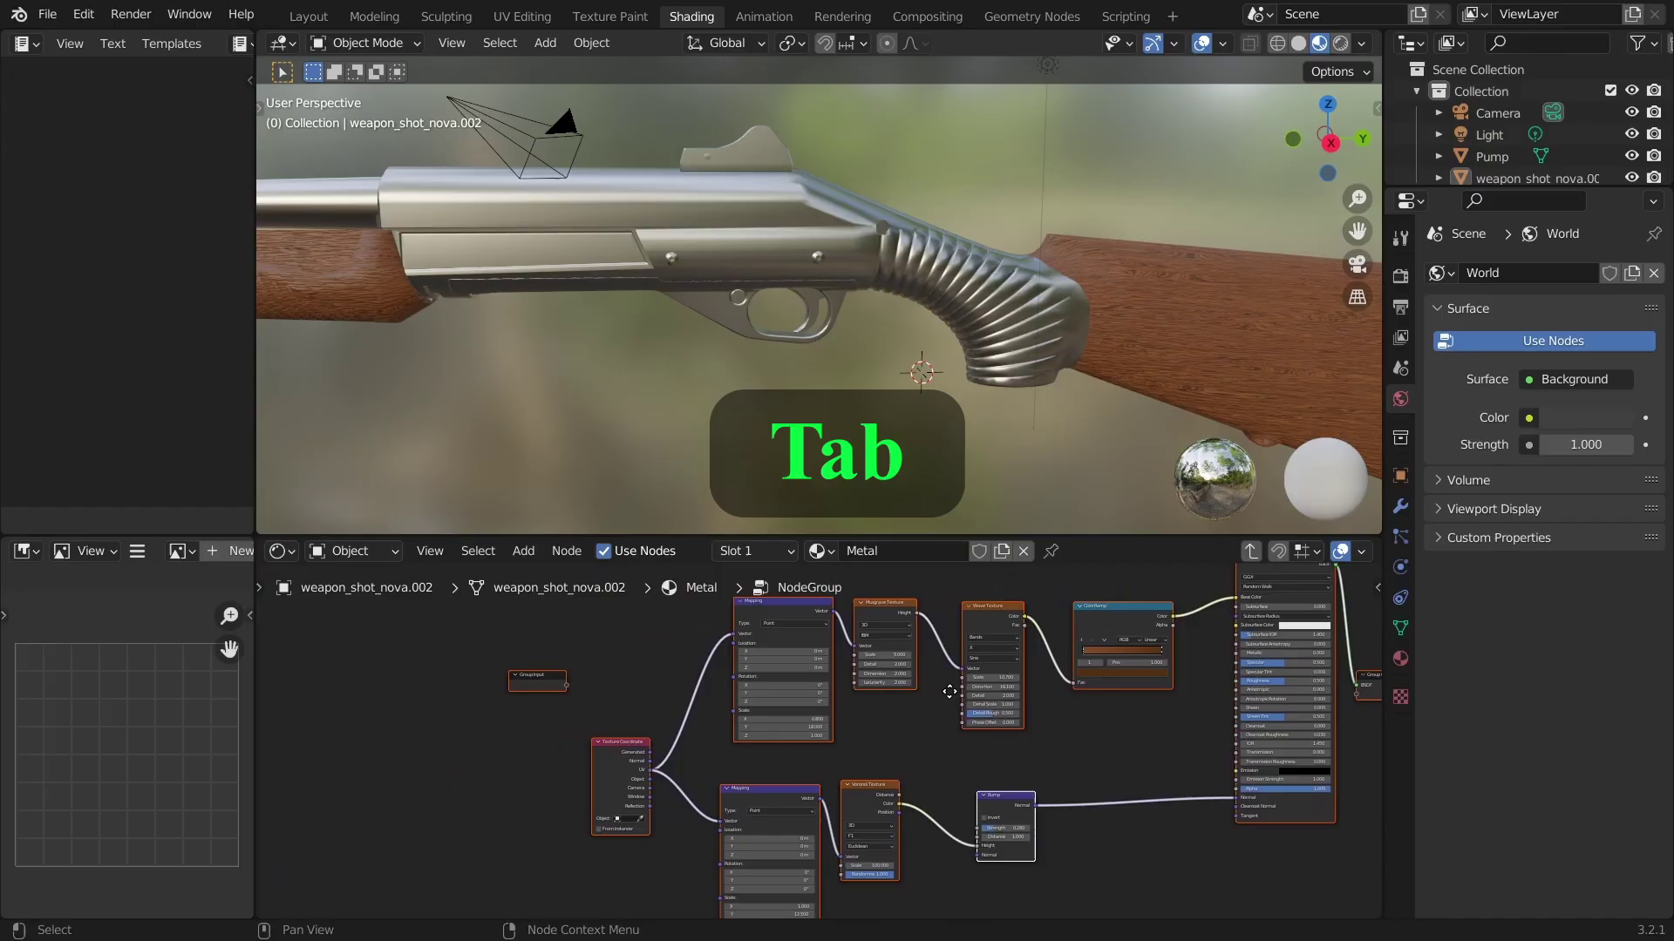
scroll(707, 740, up, 1)
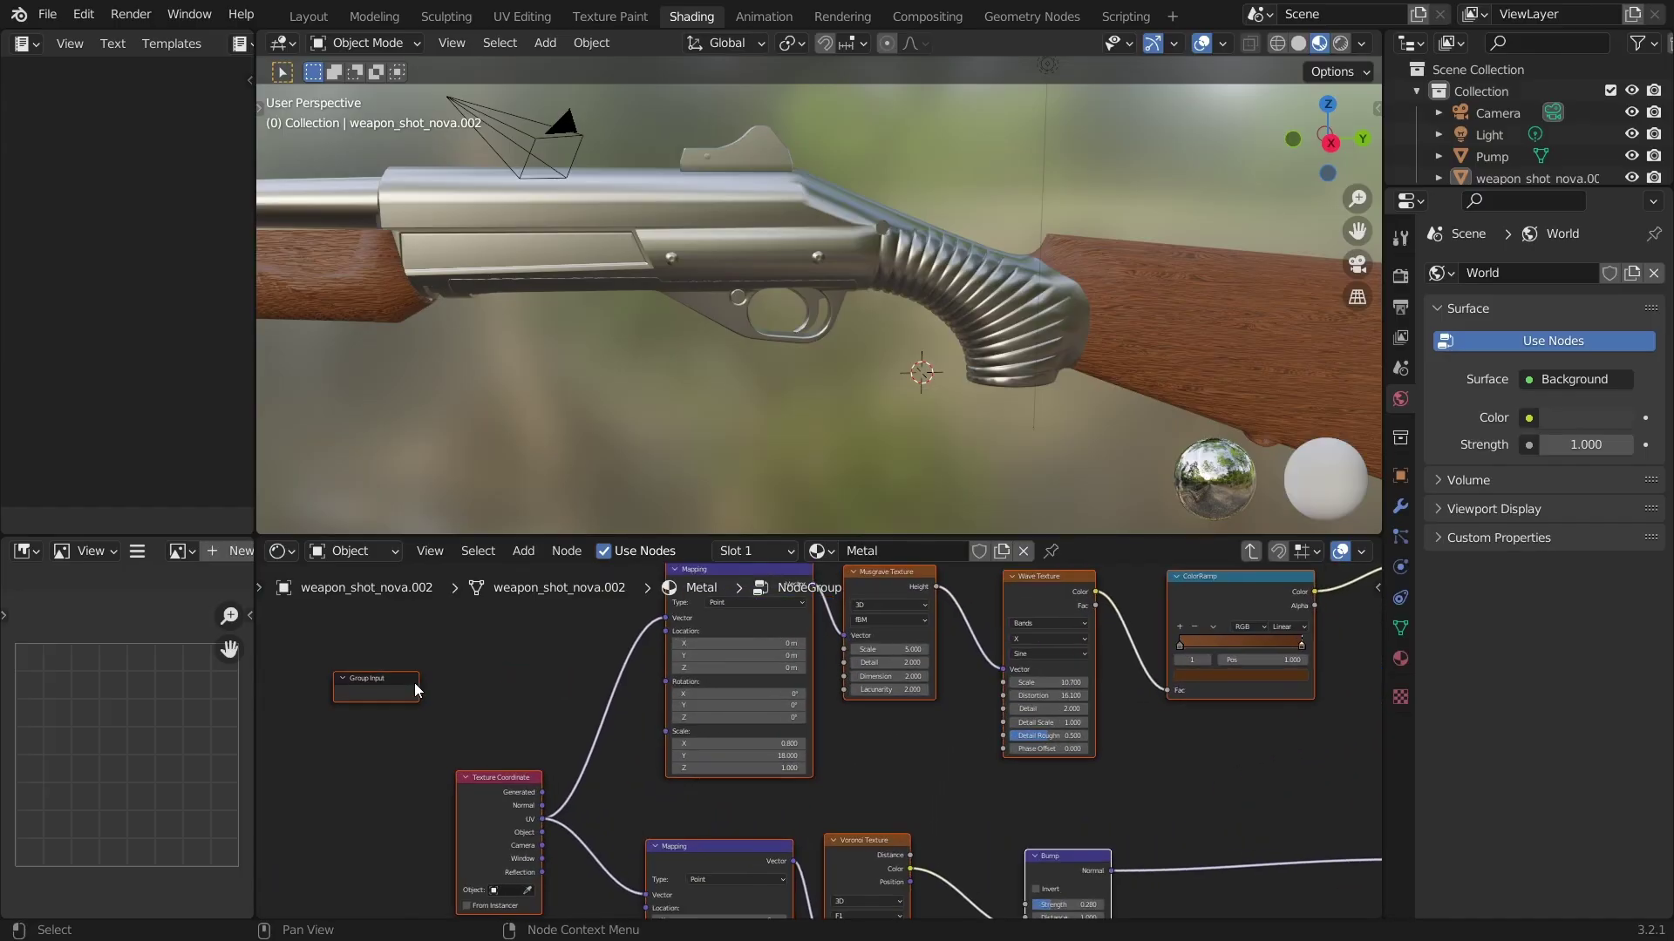
middle_drag(414, 683, 725, 767)
scroll(787, 762, up, 3)
scroll(802, 743, down, 4)
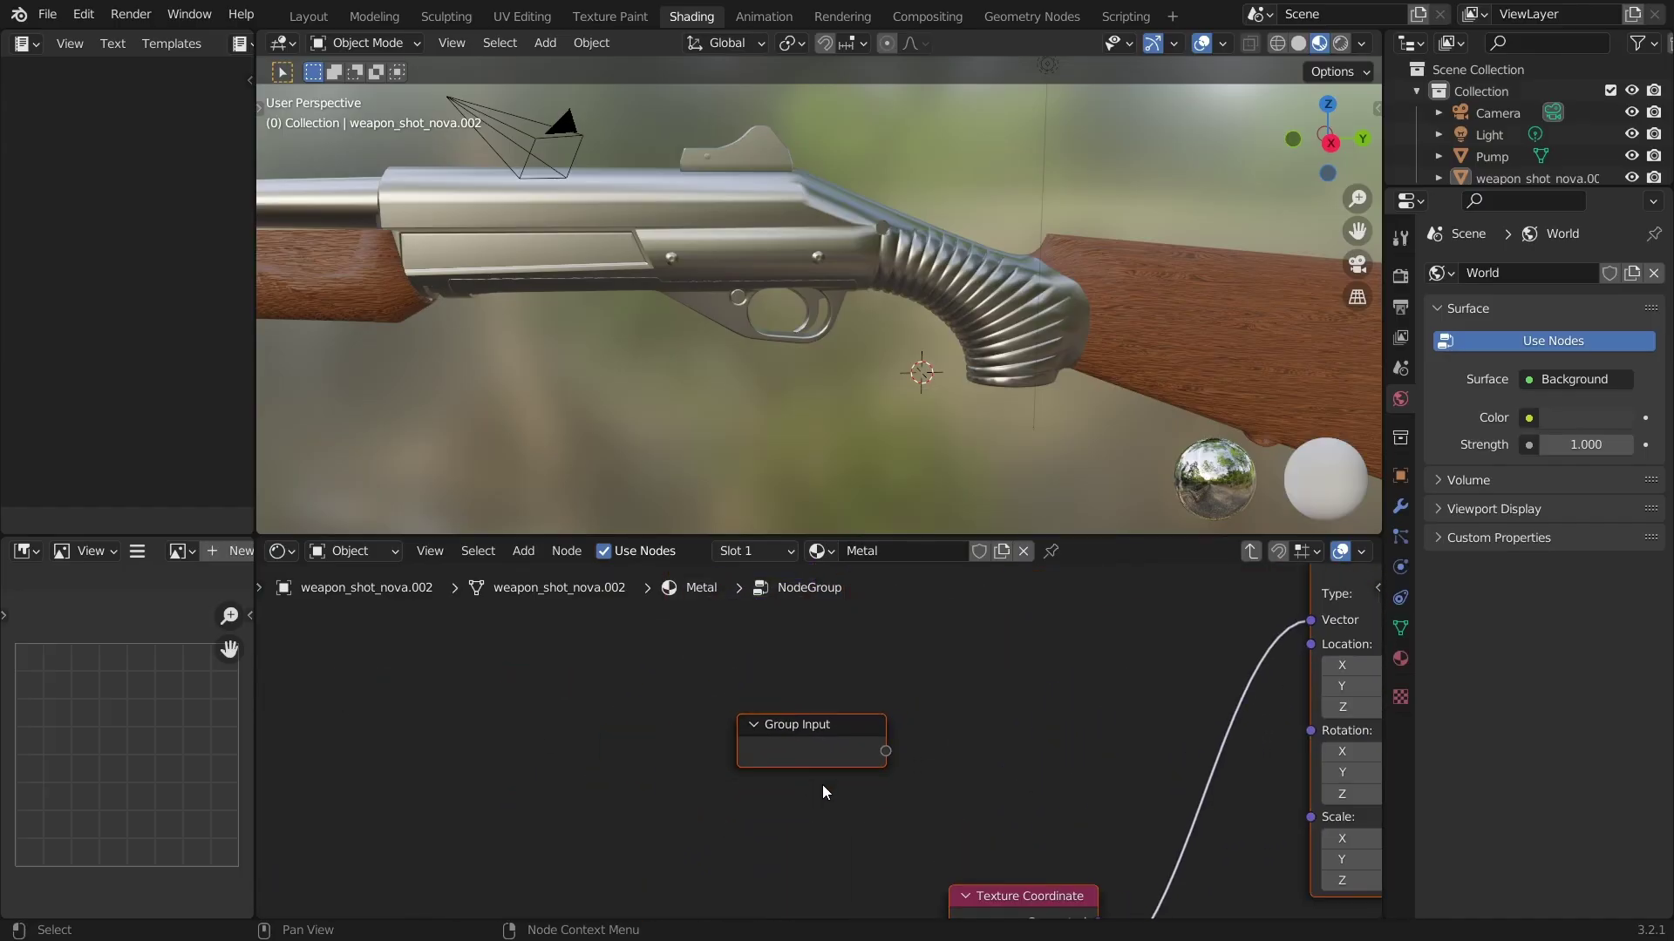
middle_drag(907, 811, 679, 740)
scroll(678, 740, down, 1)
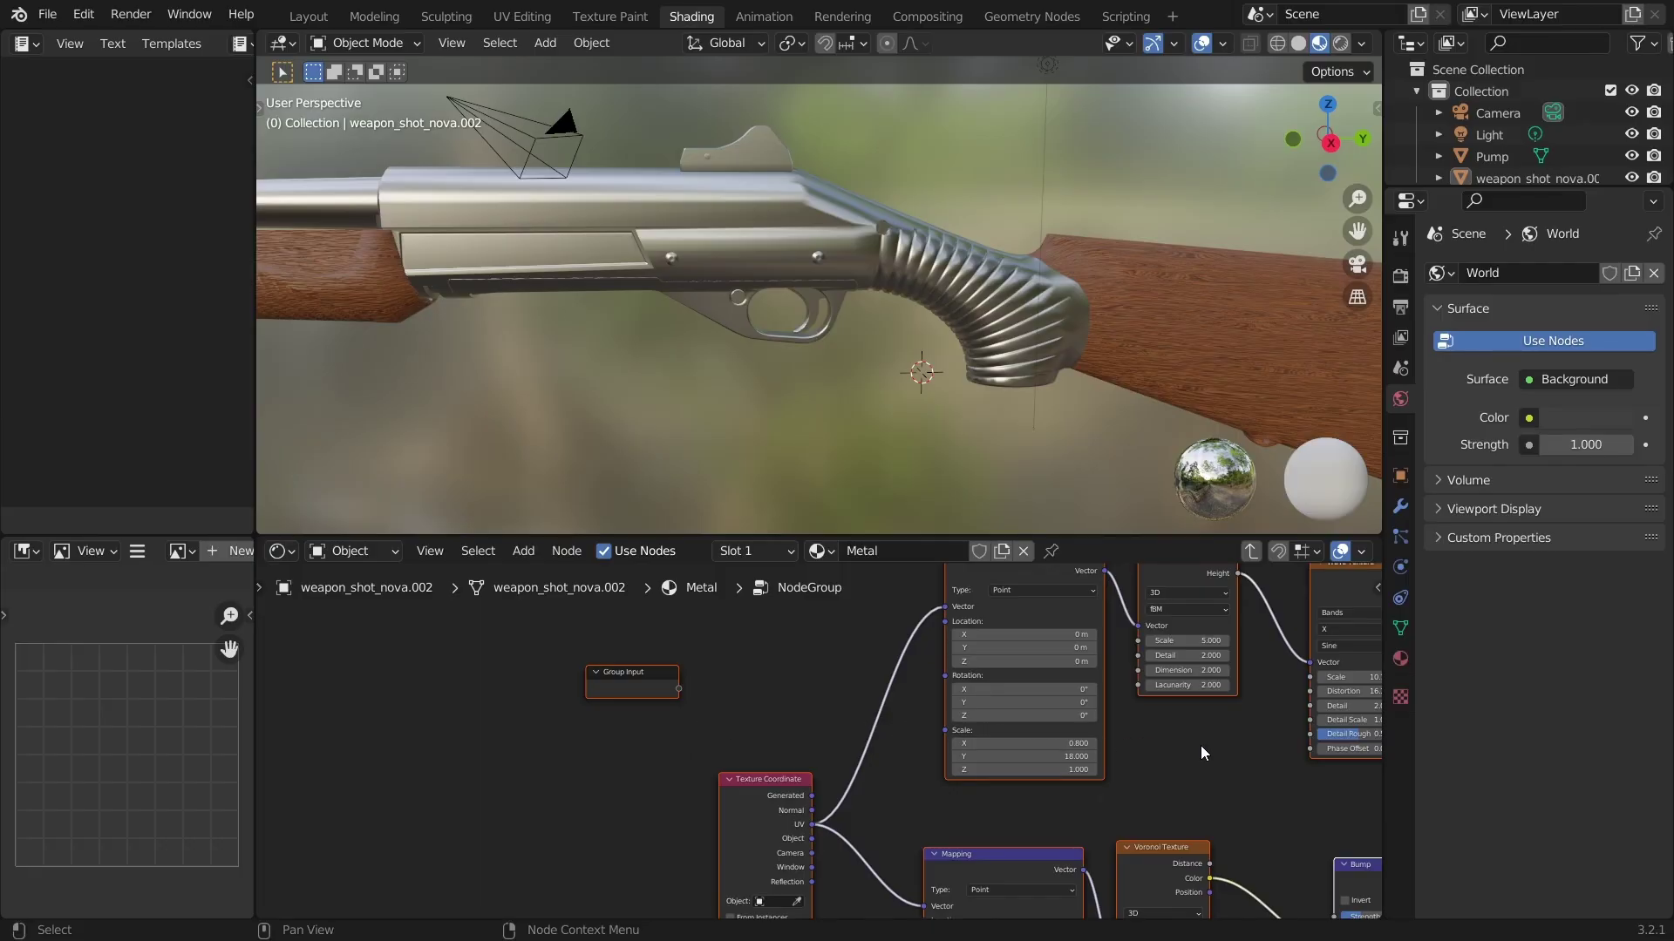
middle_drag(1200, 745, 1139, 747)
scroll(698, 682, up, 3)
middle_drag(698, 681, 910, 724)
scroll(910, 725, up, 2)
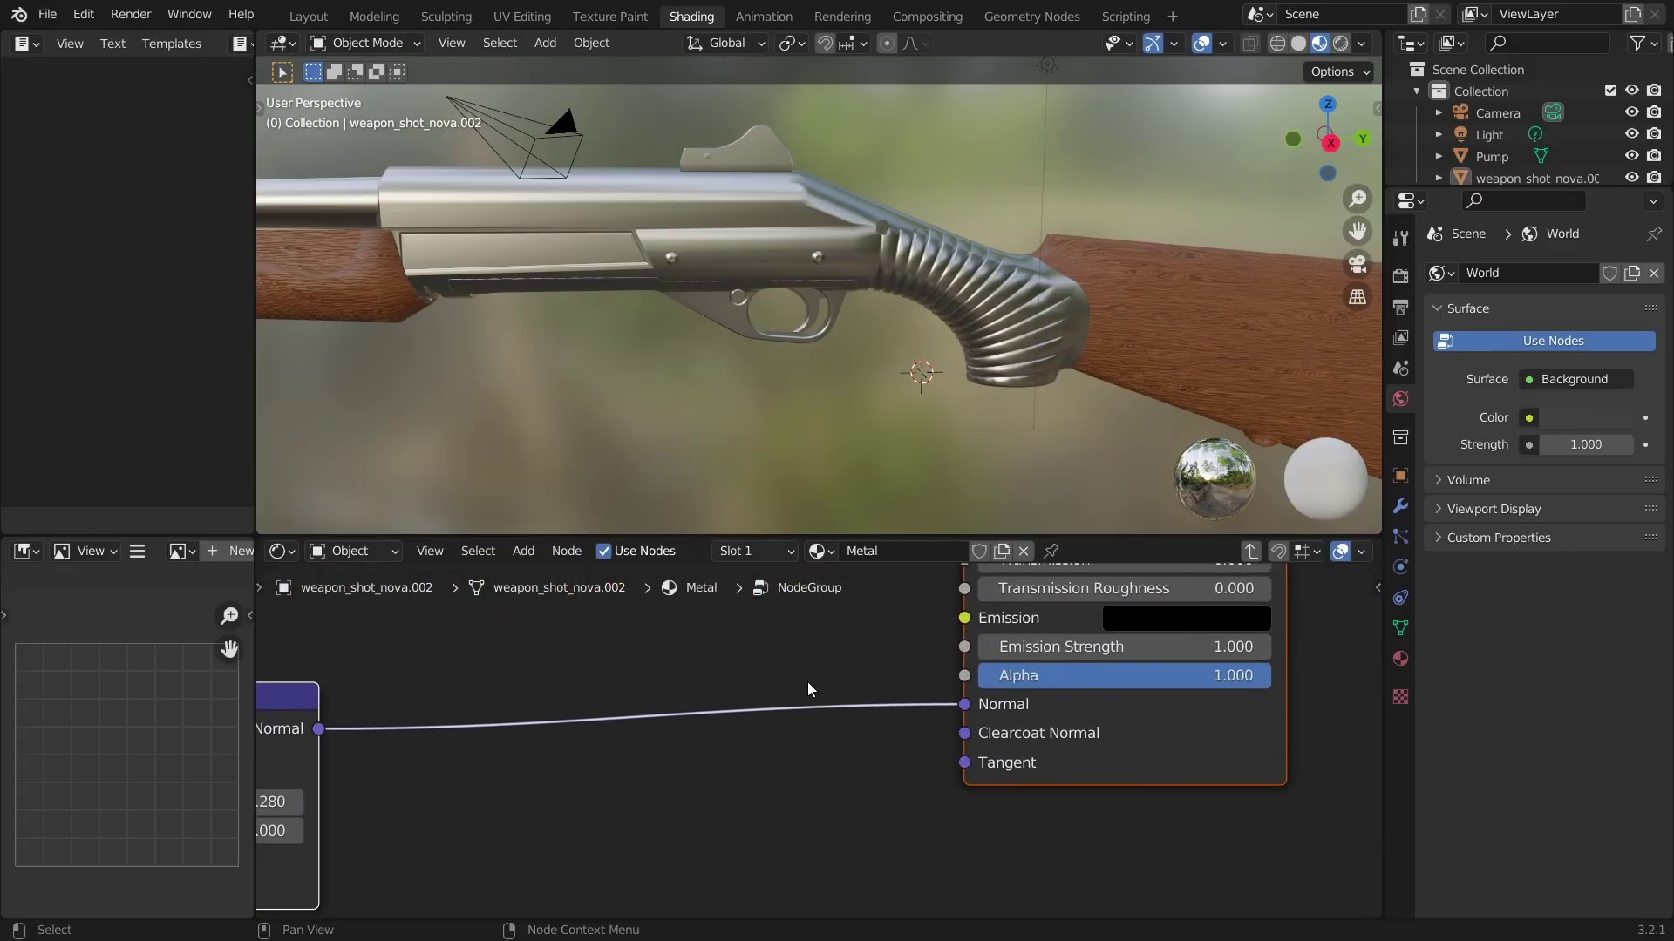
scroll(803, 672, down, 2)
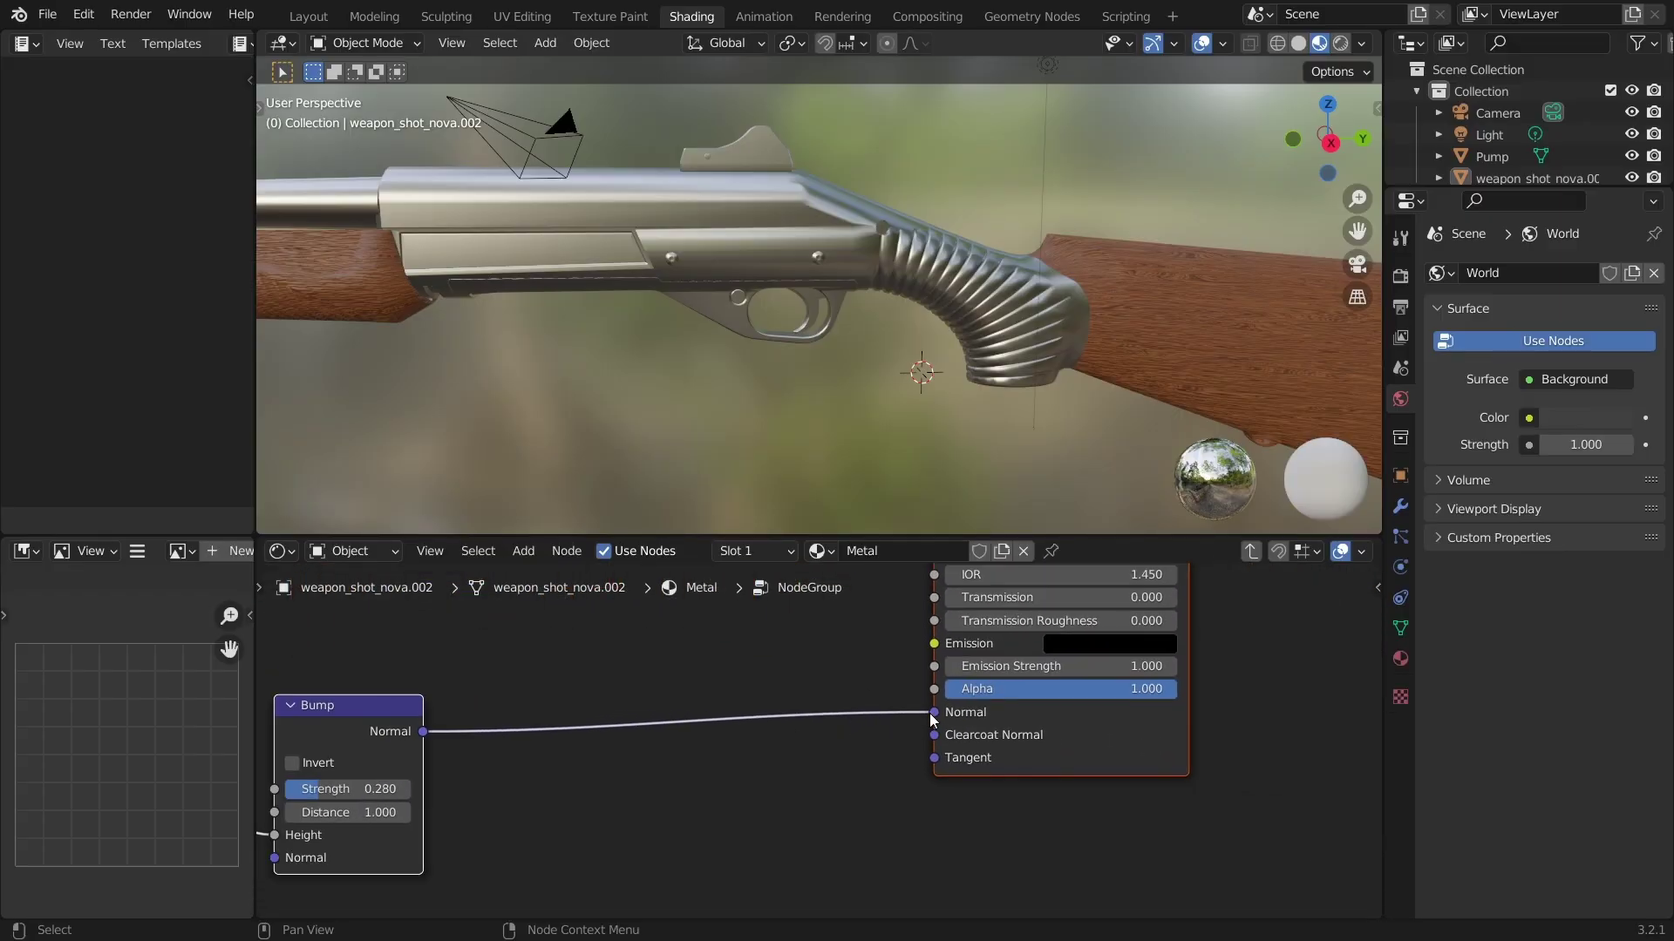
middle_drag(404, 737, 885, 735)
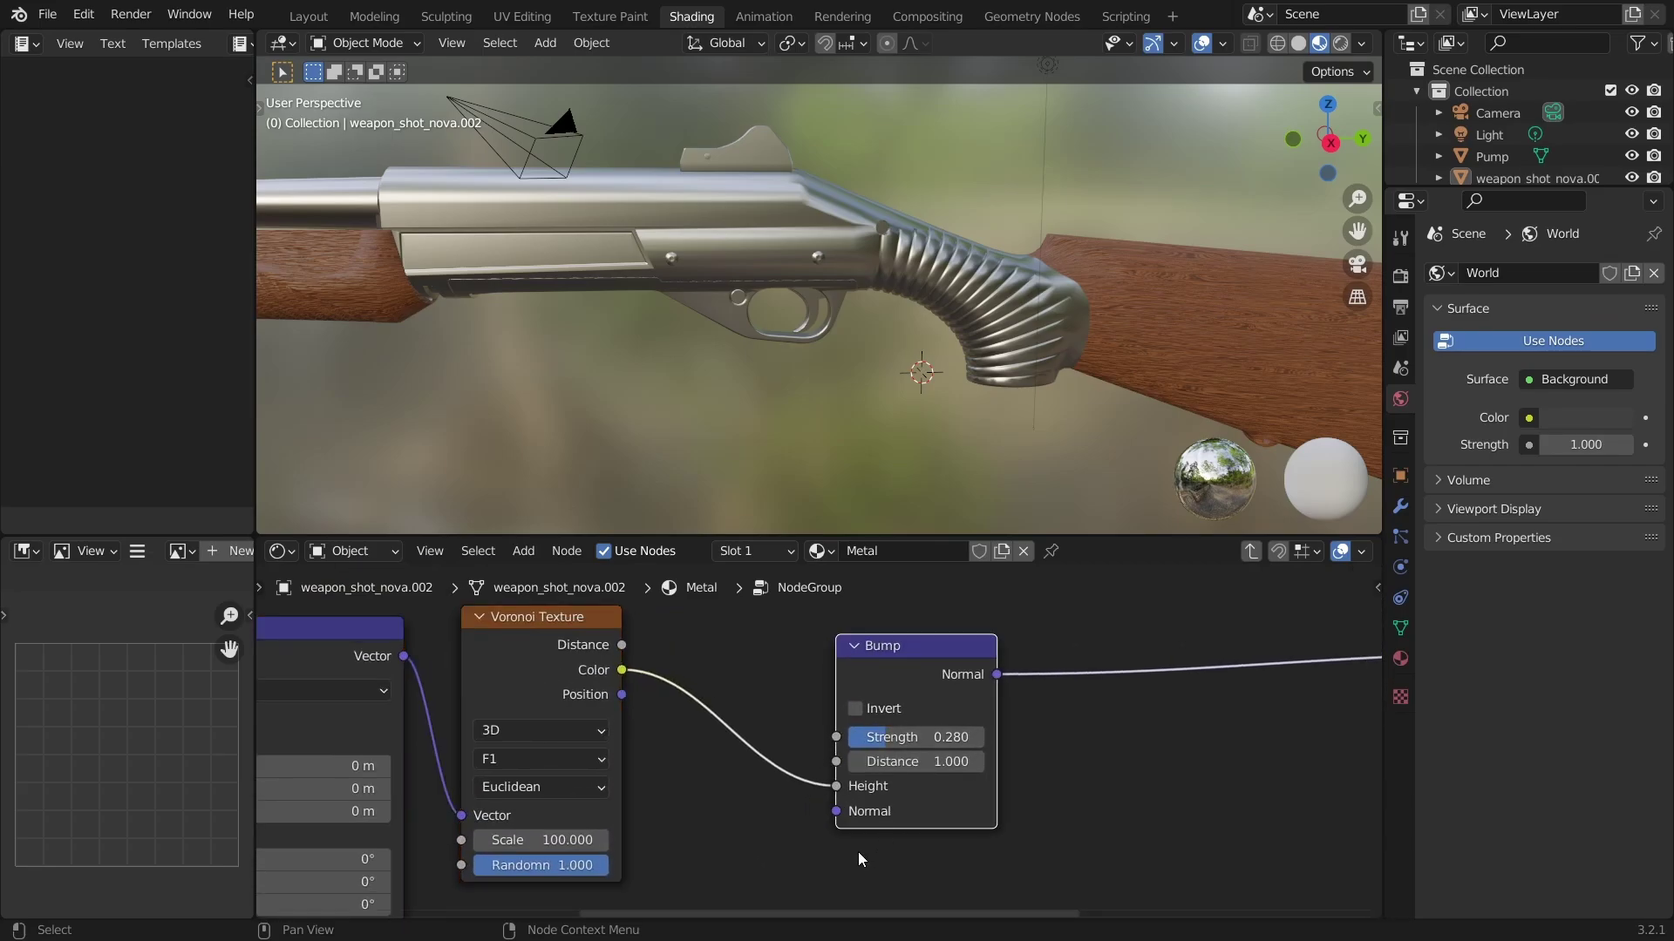
Place Group Input below the Voronoi Texture and link a new Normal output to Bump's Normal.
scroll(519, 709, down, 5)
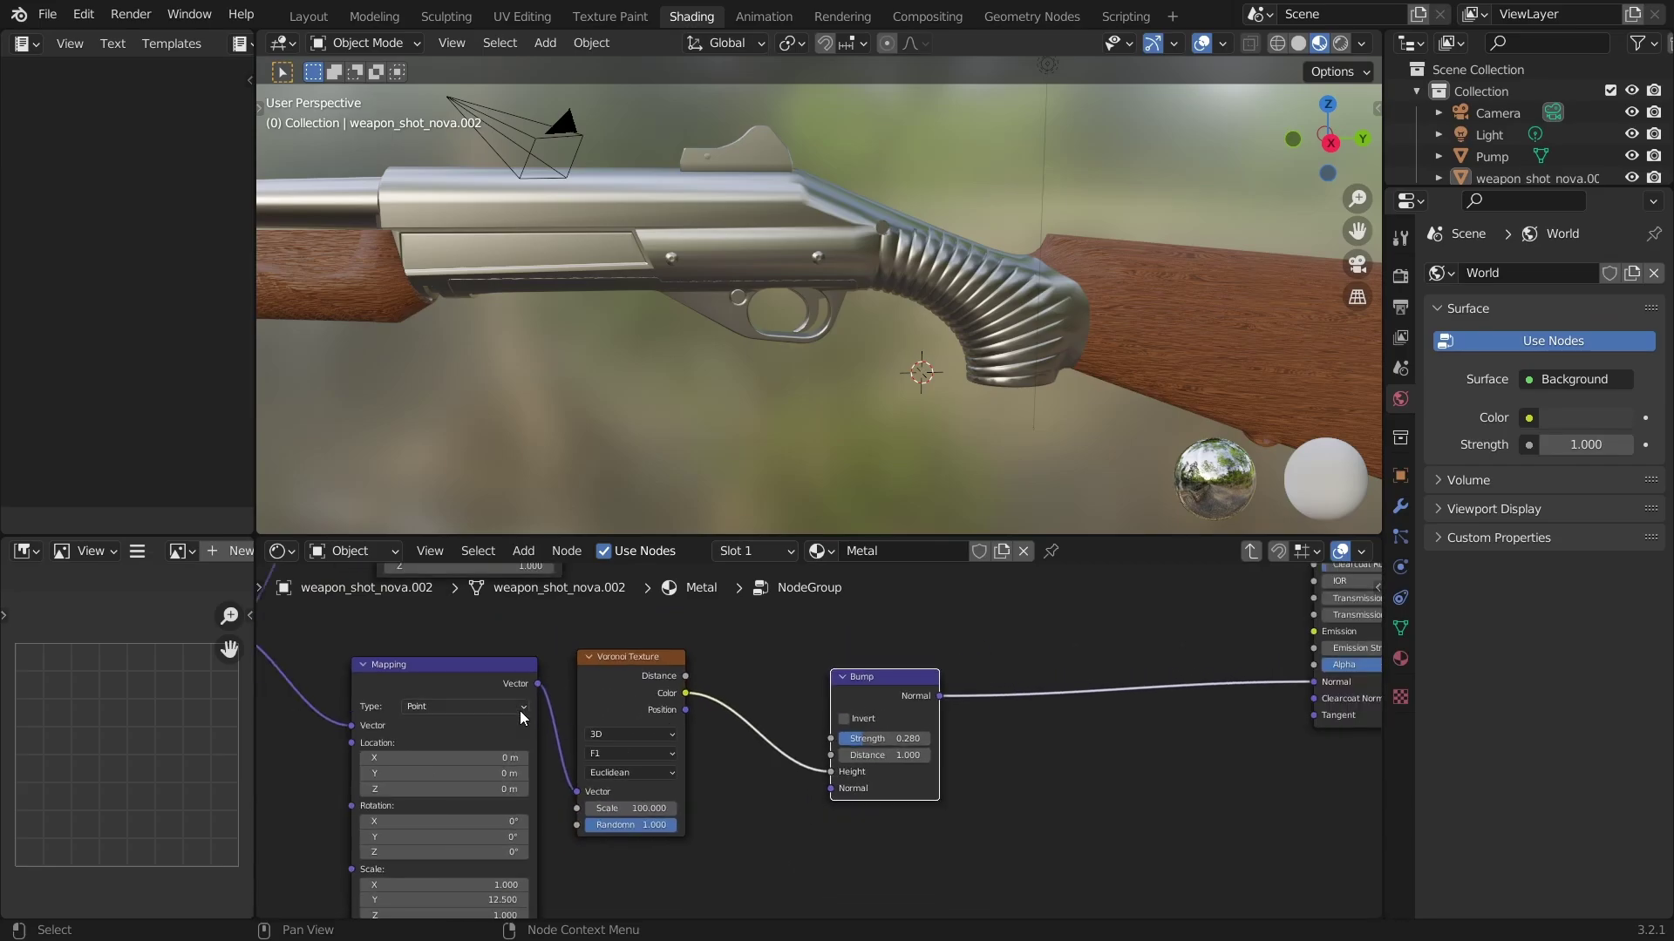
drag(540, 680, 1036, 849)
scroll(767, 768, up, 3)
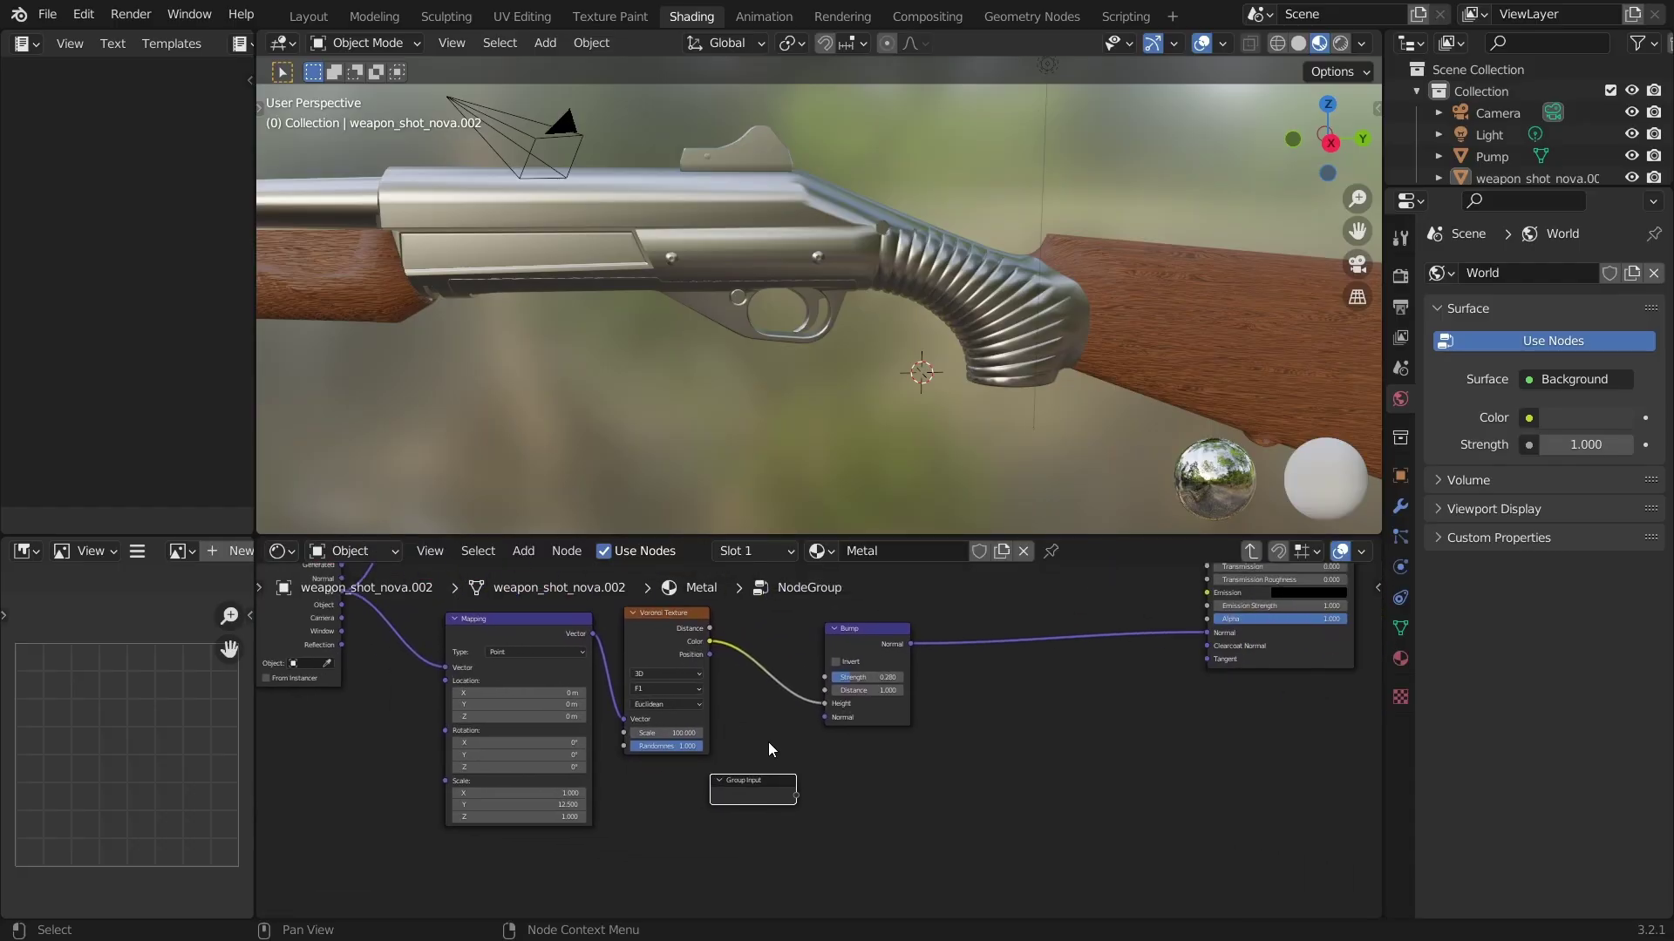
drag(782, 828, 828, 702)
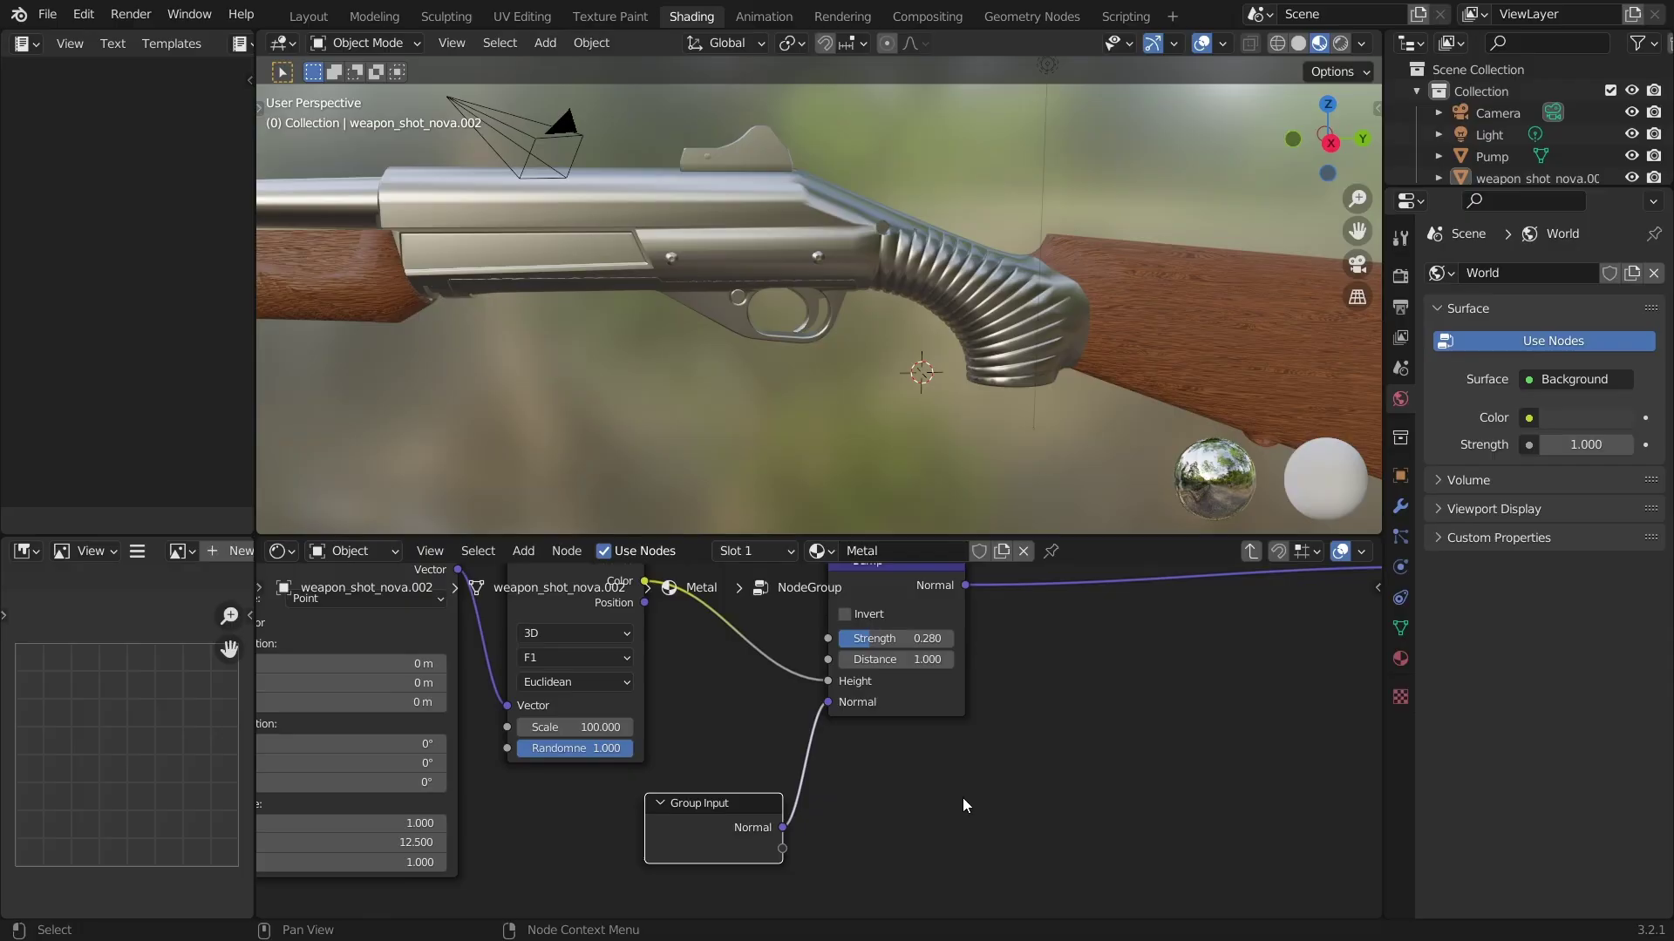
Exit the group, move the Wood node down, and link Bump's Normal into the Wood shader's Normal.
key(Tab)
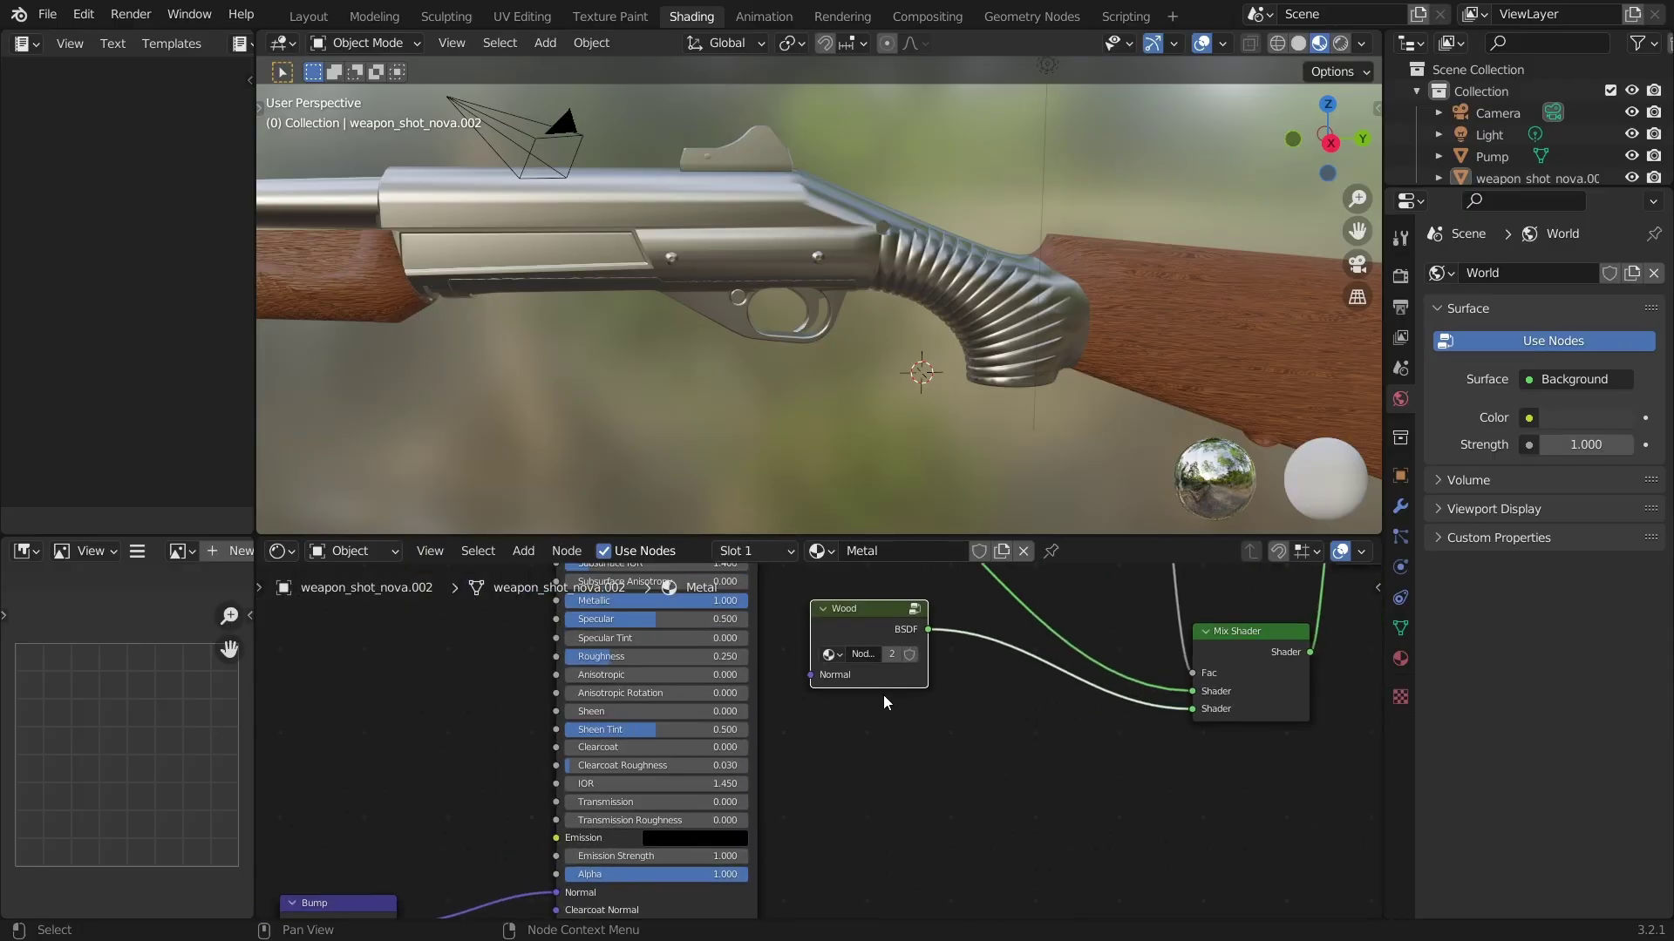
scroll(882, 698, down, 2)
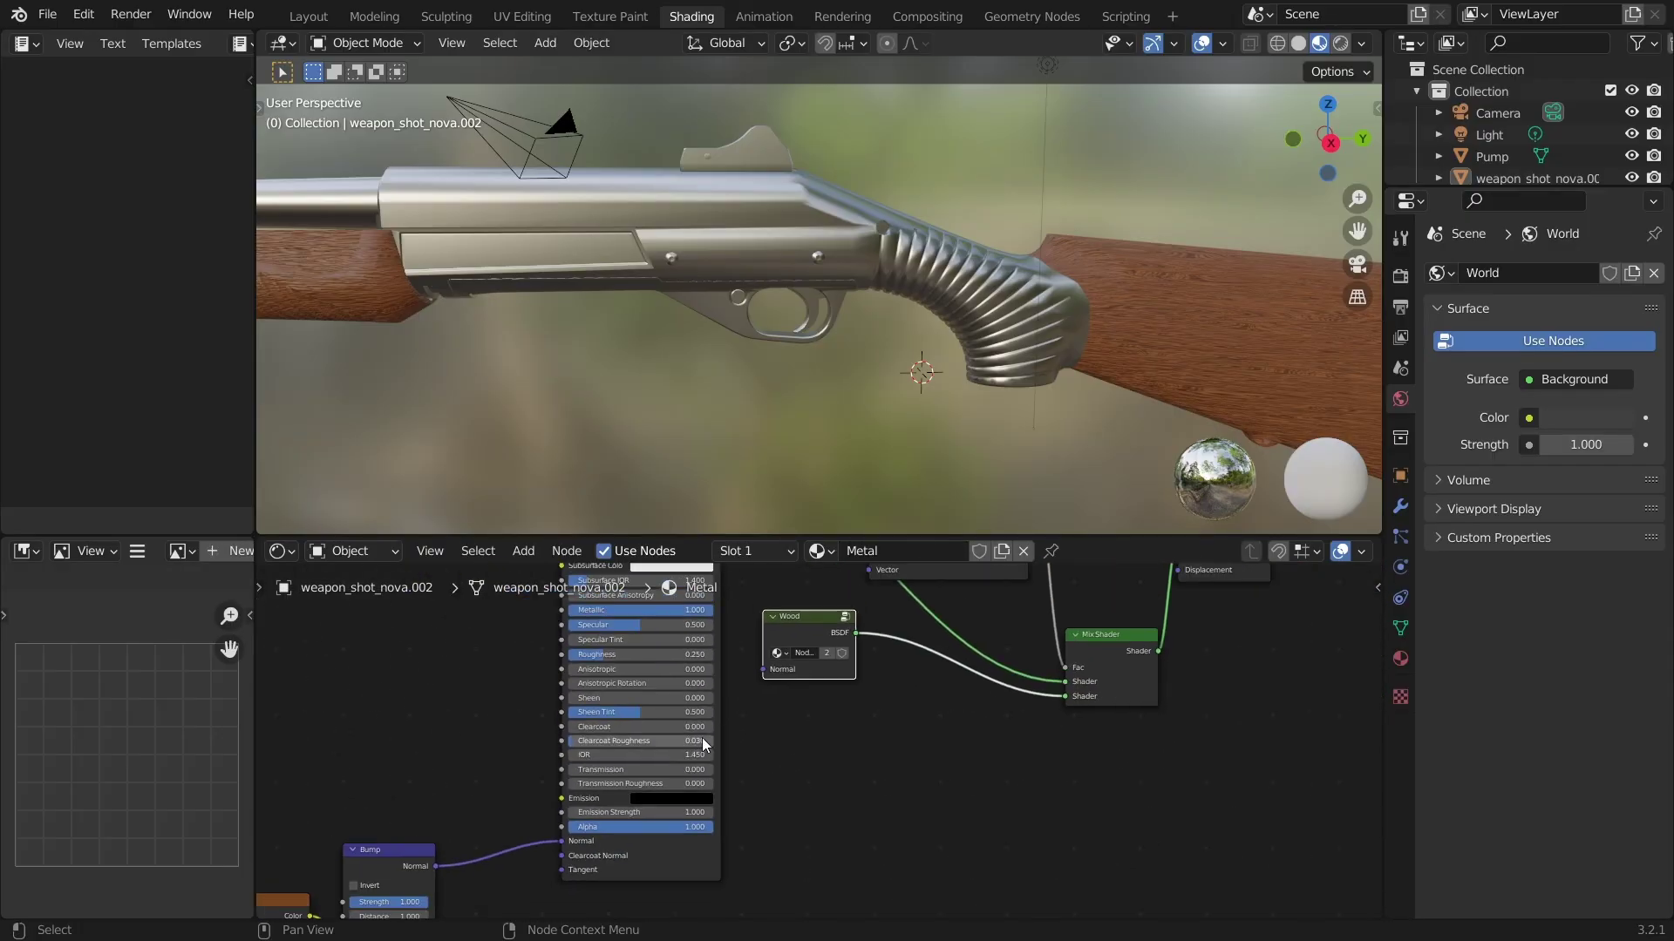
drag(793, 640, 610, 773)
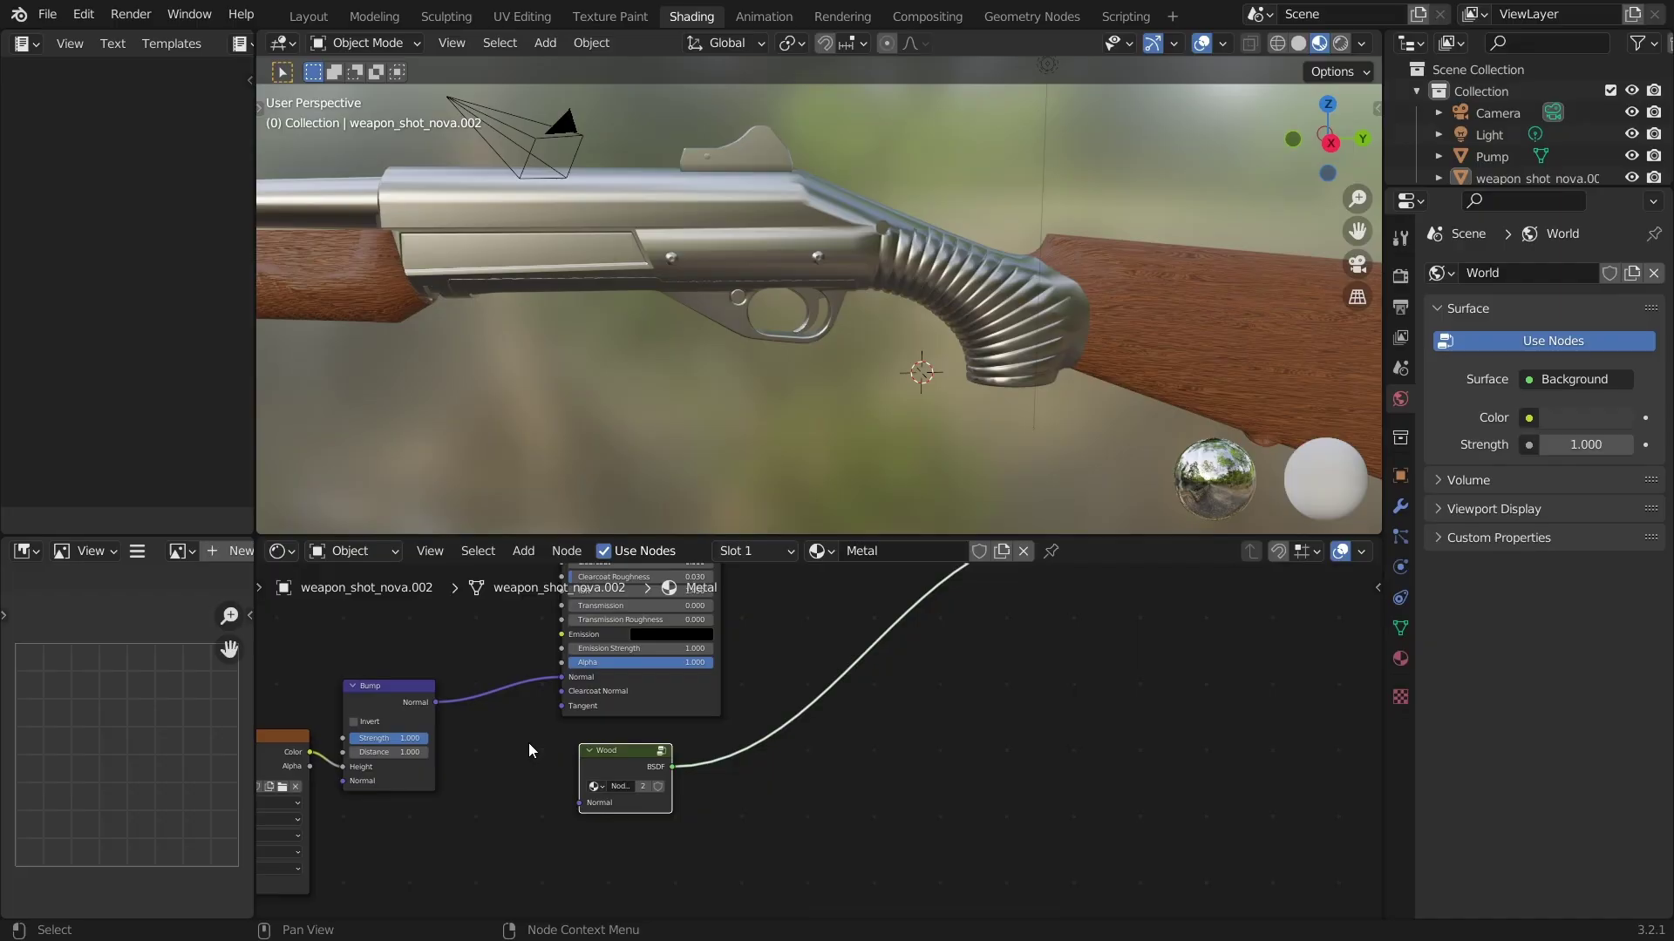
drag(446, 703, 580, 802)
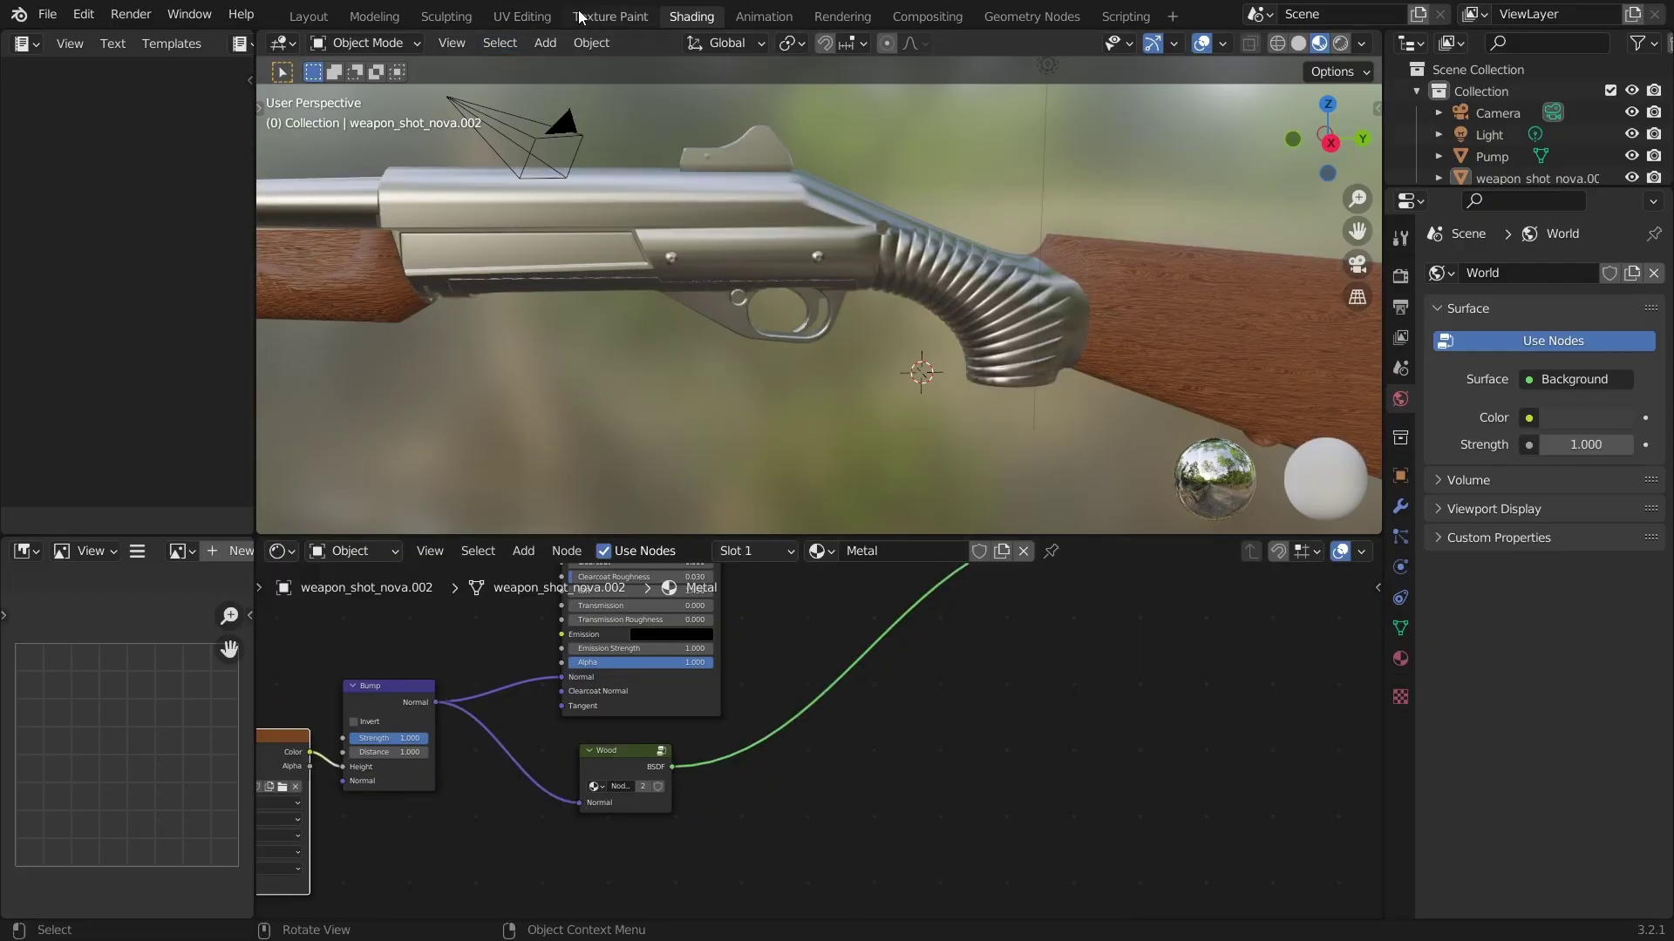
click(611, 16)
mouse_move(789, 356)
mouse_down()
mouse_move(1175, 412)
mouse_move(1269, 399)
mouse_up()
Swap the brush colours to paint black, test a curved stroke on the stock, then undo it.
scroll(1268, 399, up, 4)
middle_drag(1267, 399, 1098, 497)
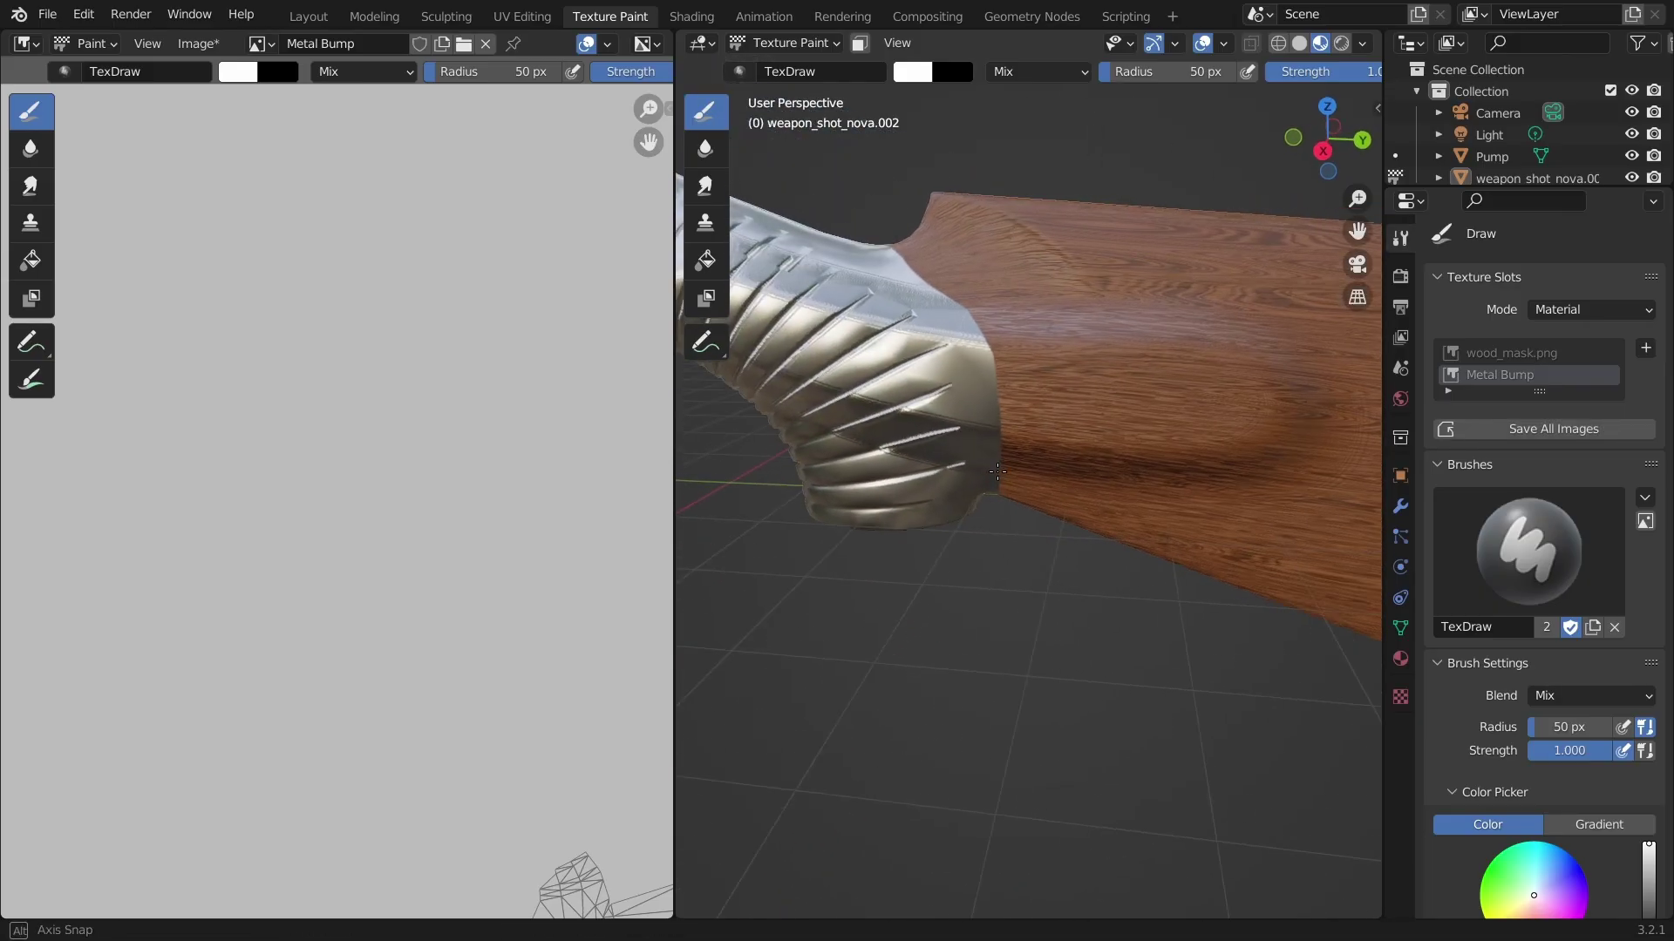
scroll(1098, 497, down, 4)
scroll(1602, 809, down, 4)
scroll(1602, 809, down, 1)
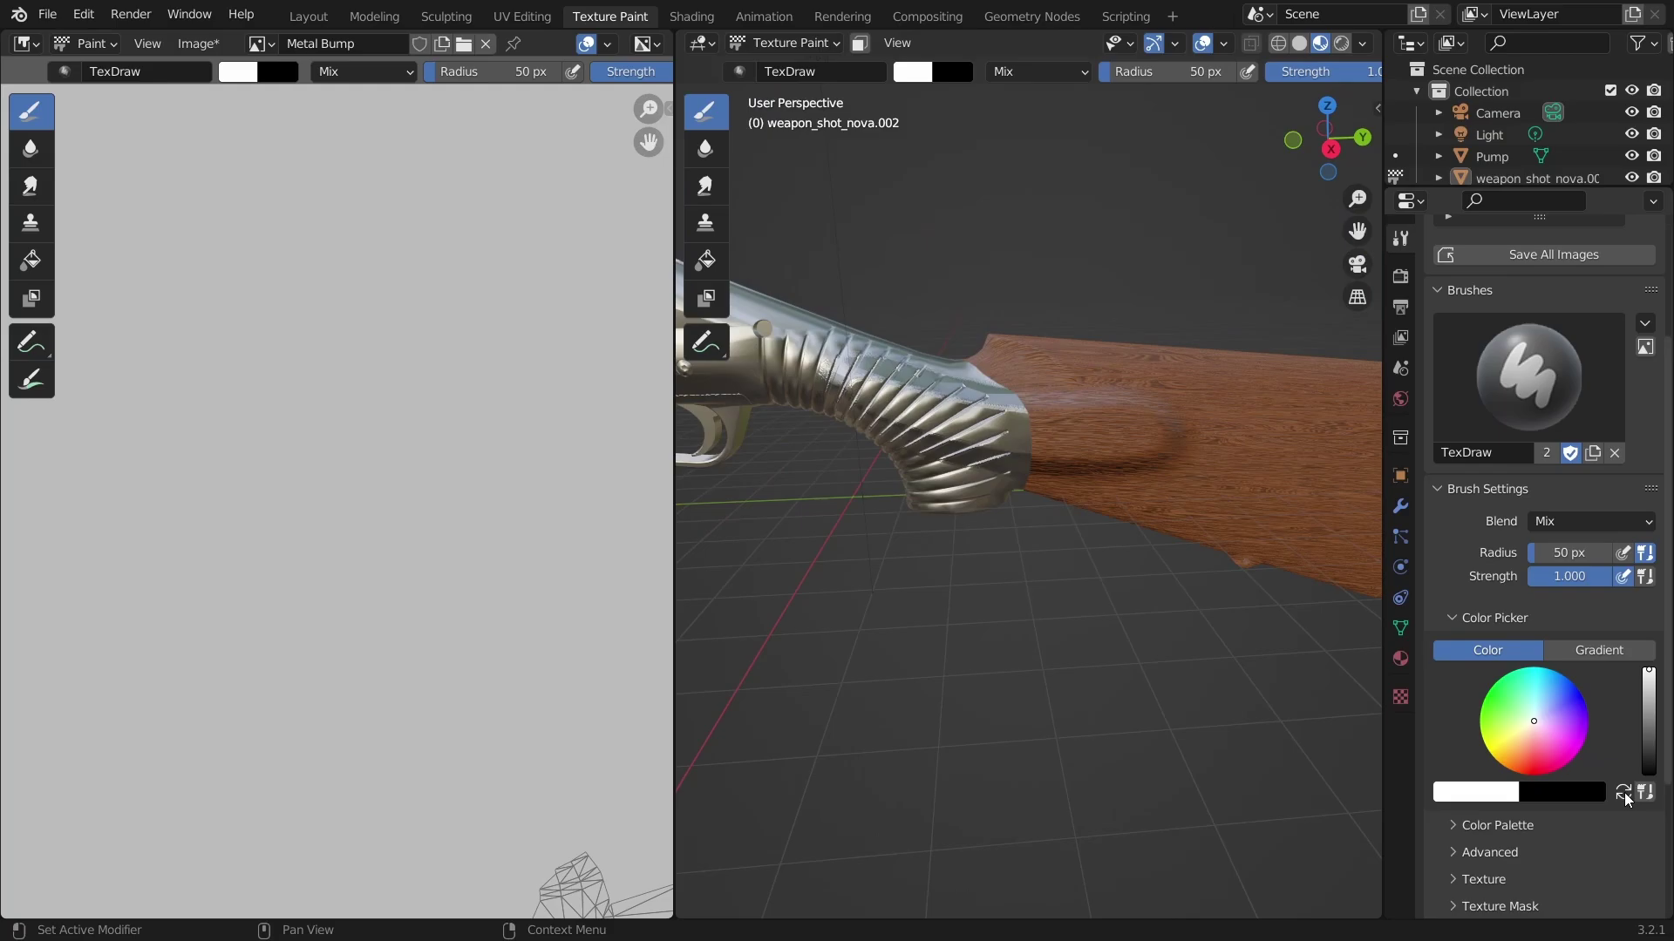
click(1624, 792)
mouse_move(1176, 450)
mouse_down()
mouse_move(1293, 425)
mouse_move(1289, 482)
mouse_move(1242, 519)
mouse_move(1207, 521)
mouse_up()
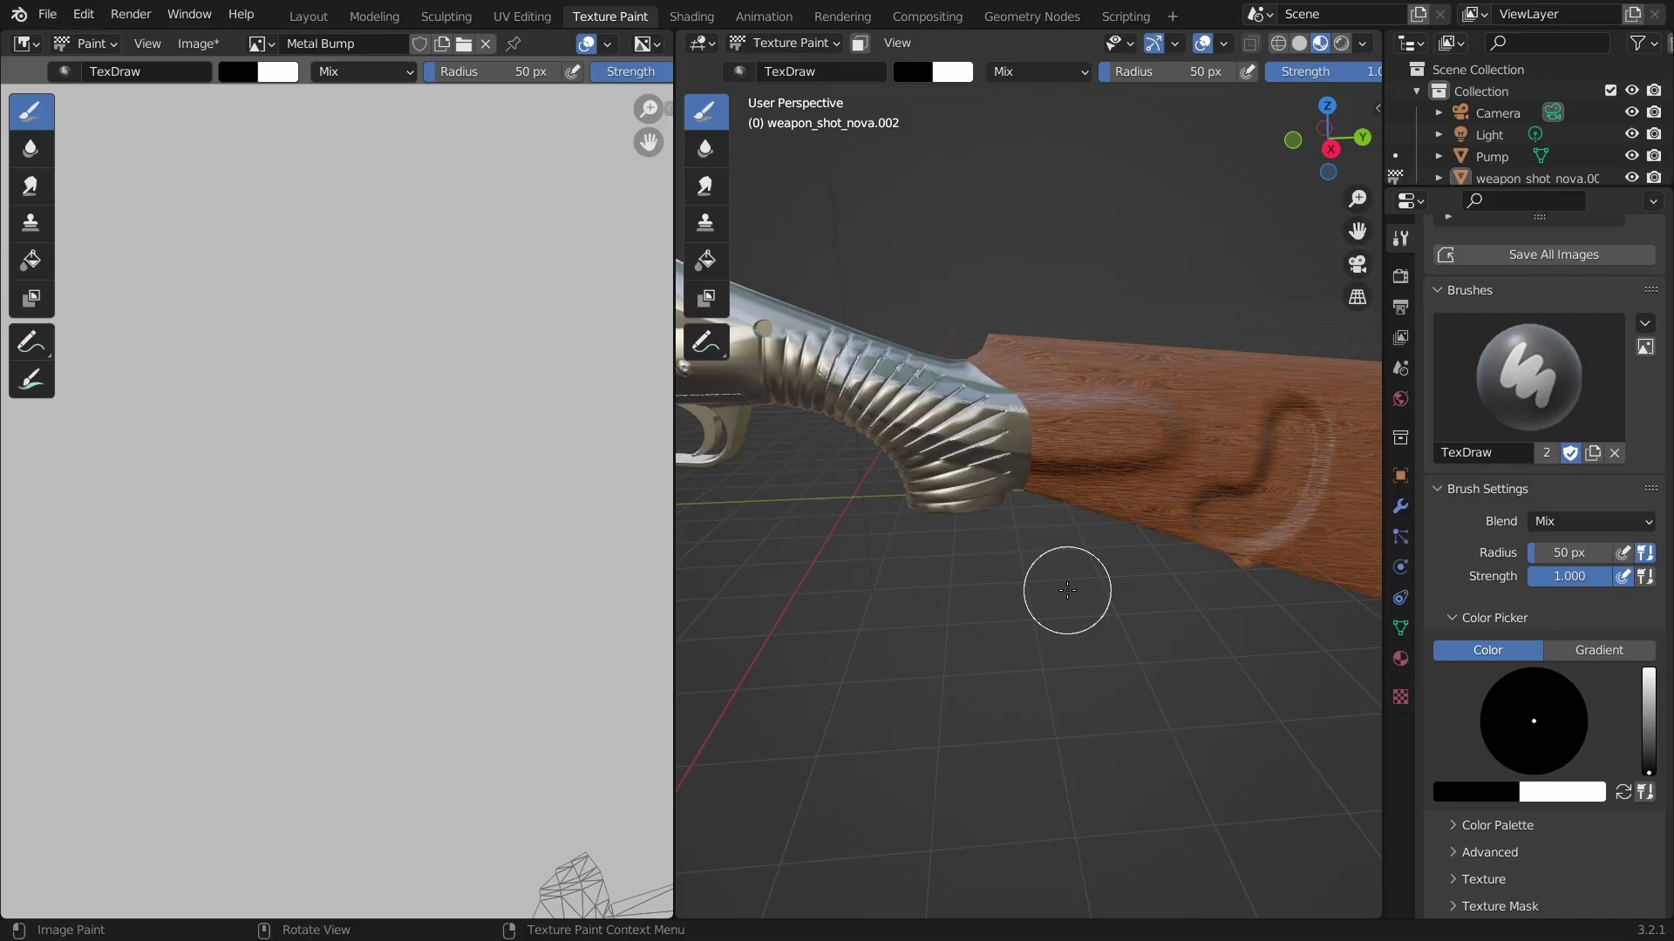
key(ctrl+z)
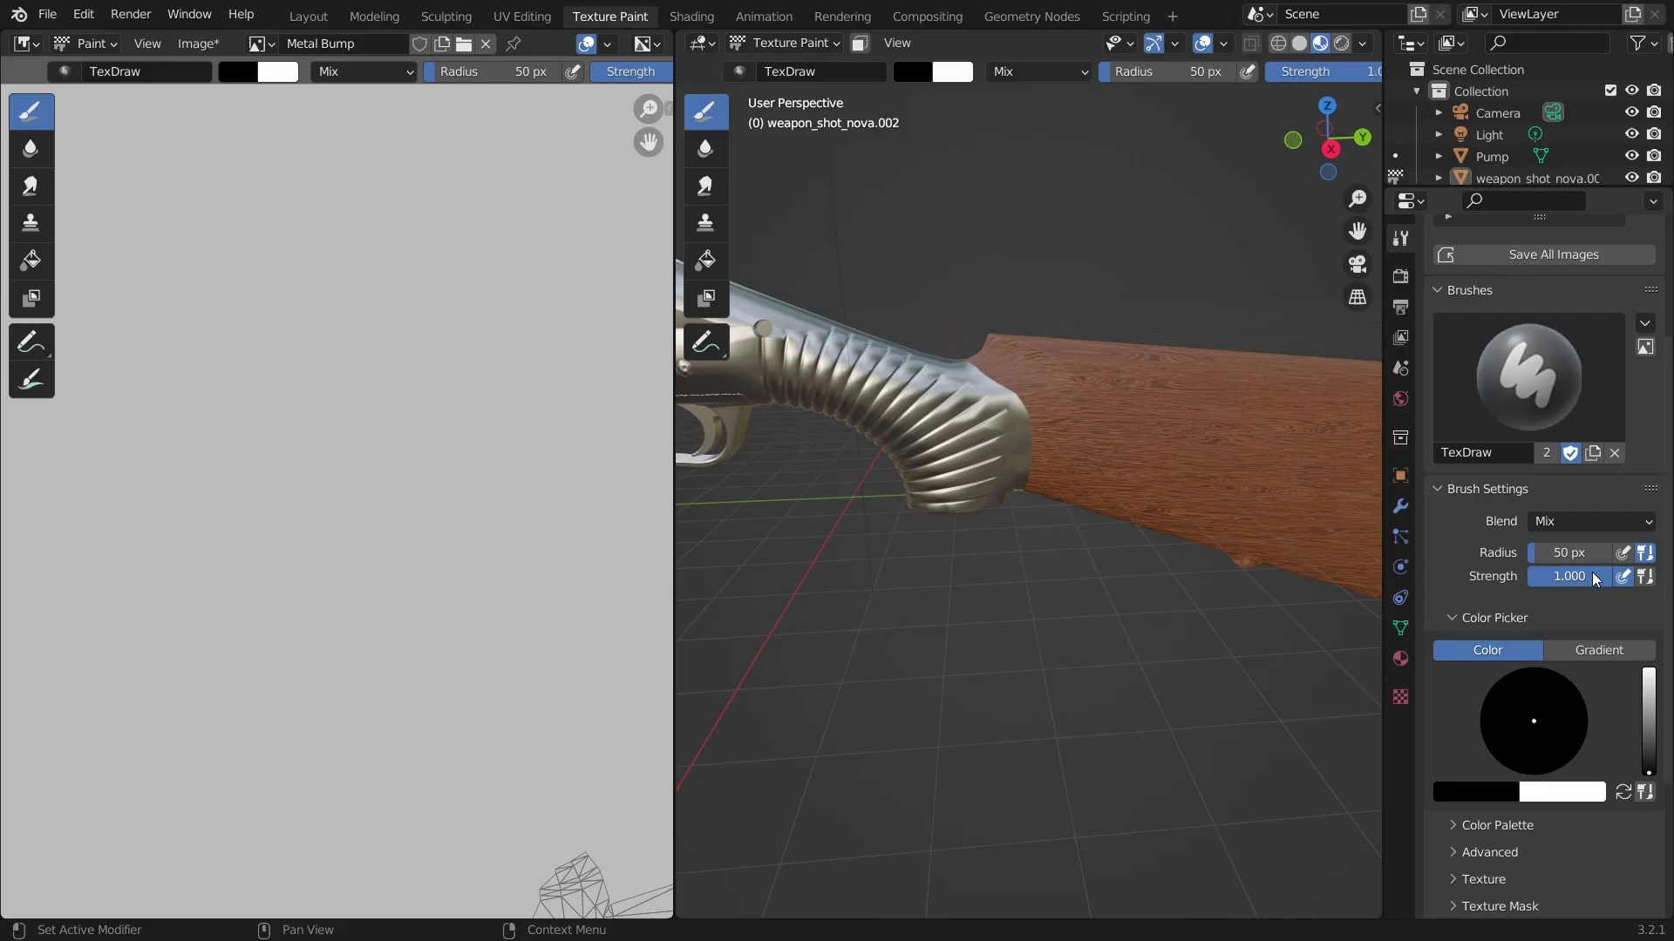
Expand the Stroke settings and test a Space stroke on the stock, then undo it.
scroll(1472, 567, down, 3)
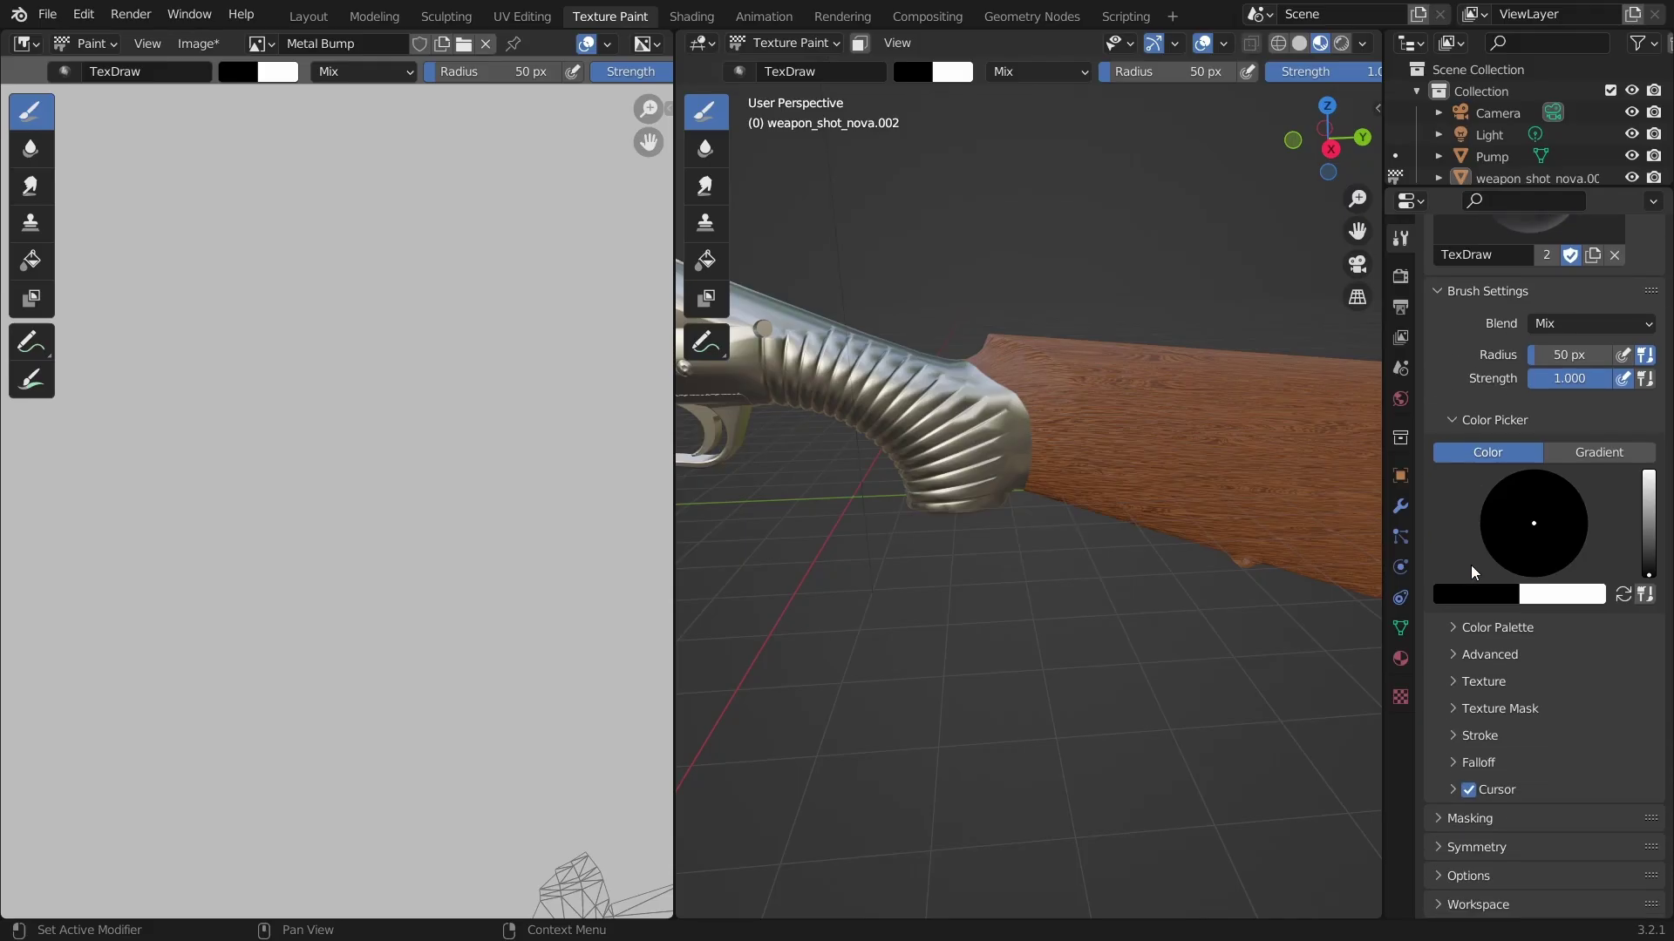
click(1461, 733)
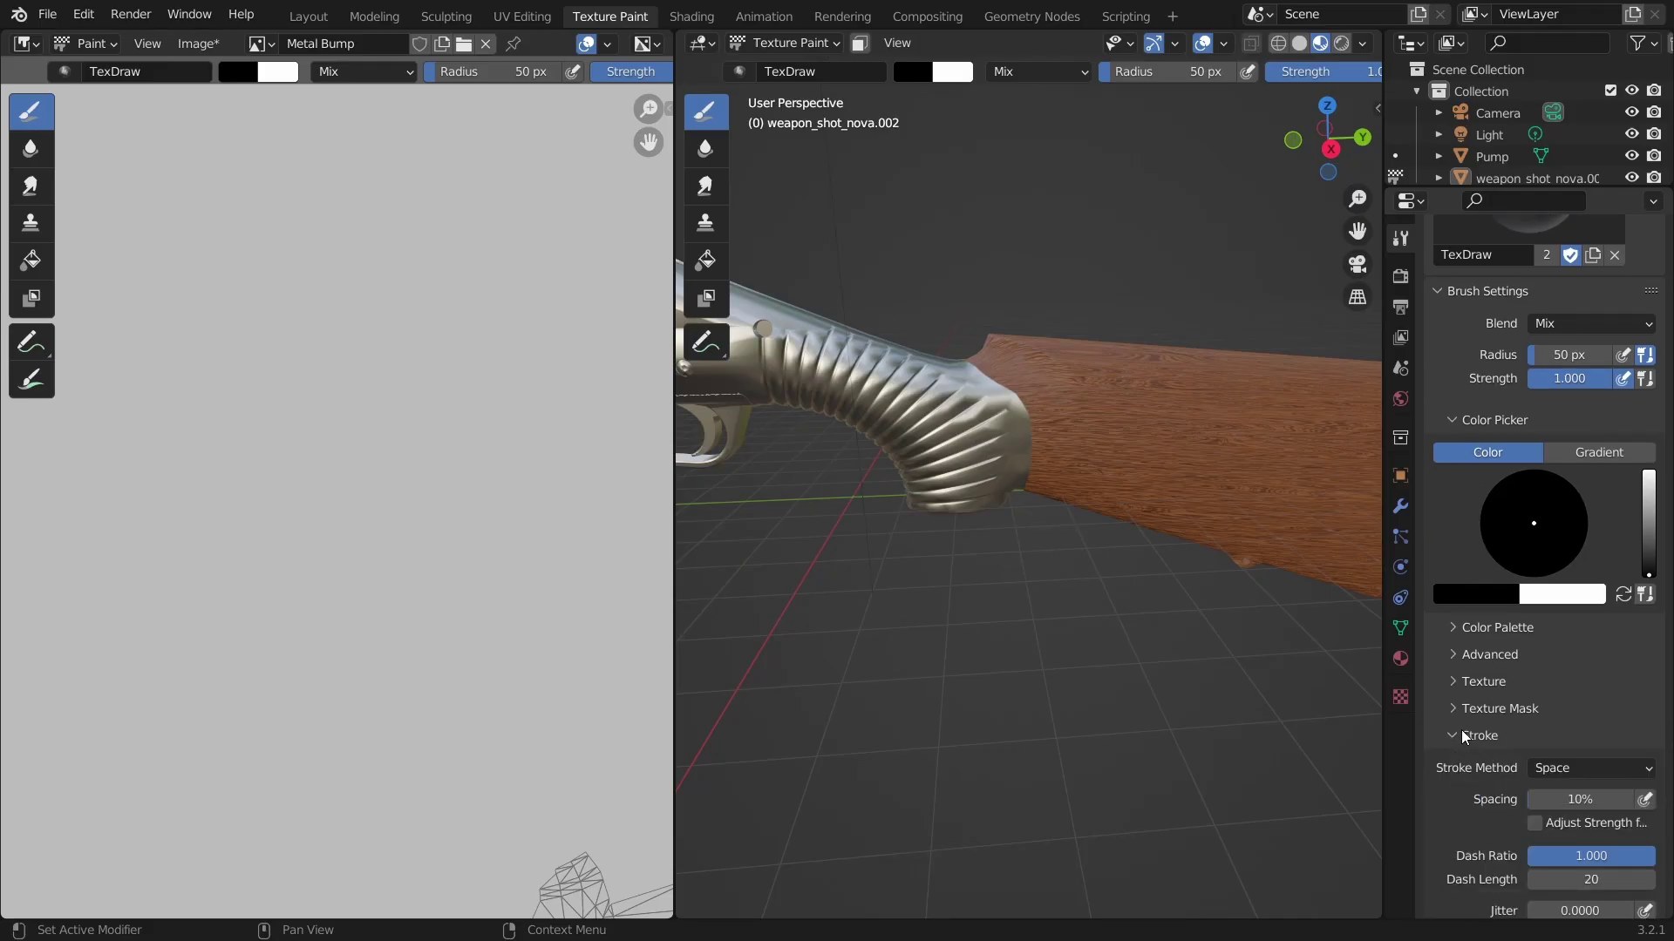
scroll(1461, 730, down, 5)
scroll(1457, 721, down, 1)
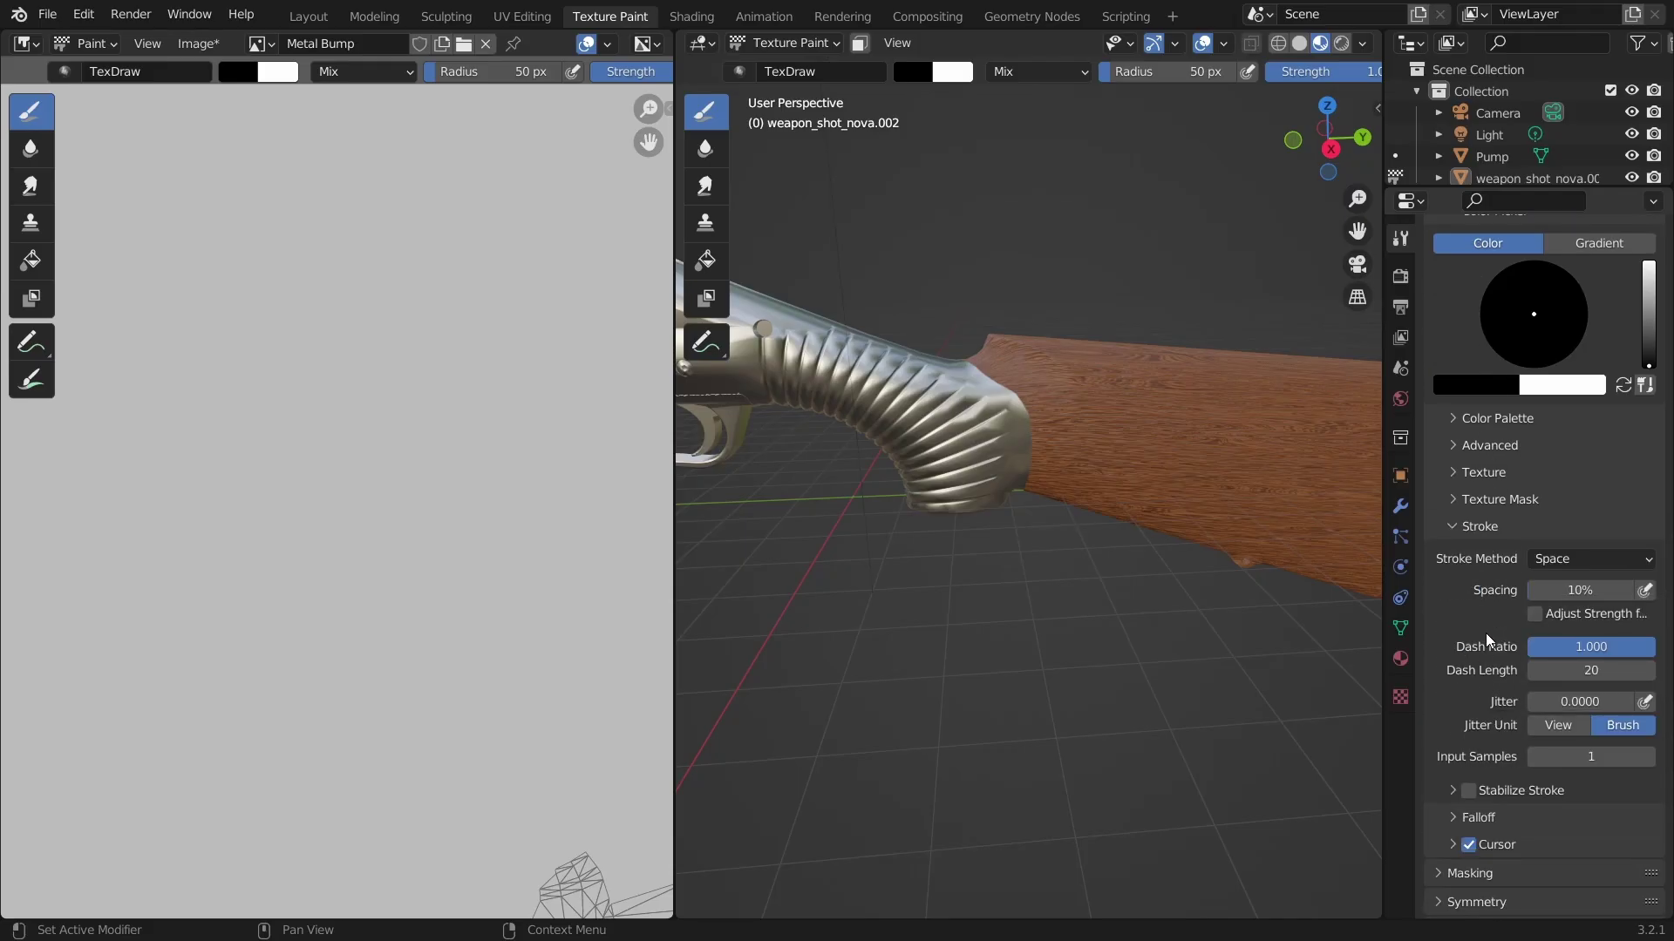
click(1581, 558)
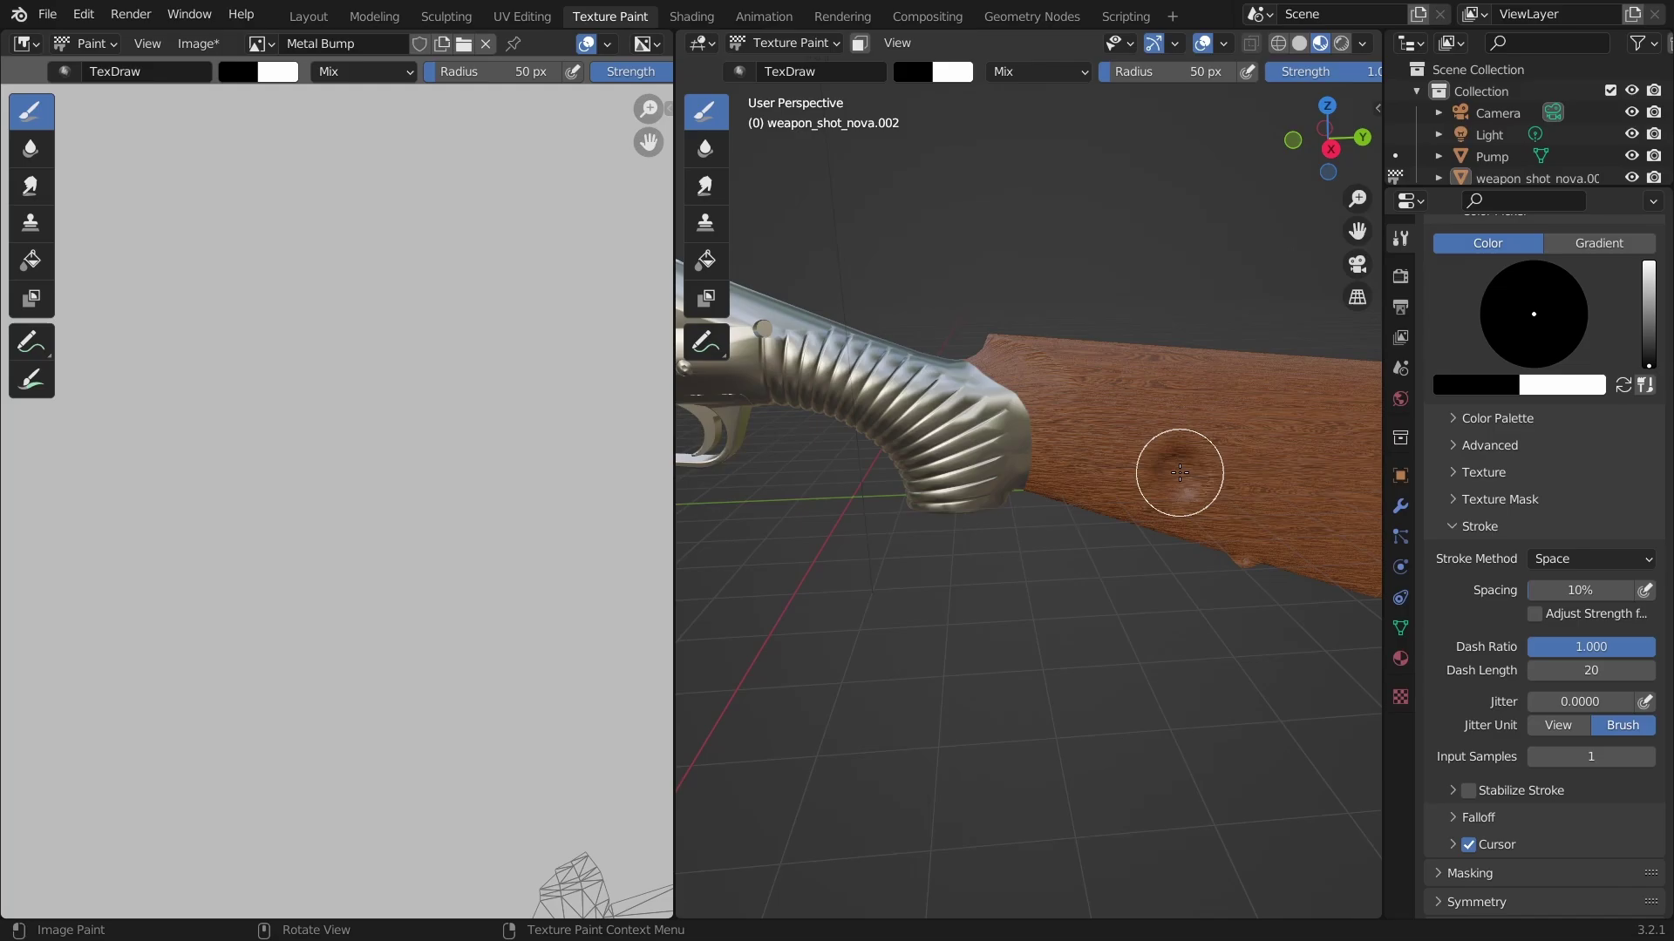
drag(1180, 475, 1263, 412)
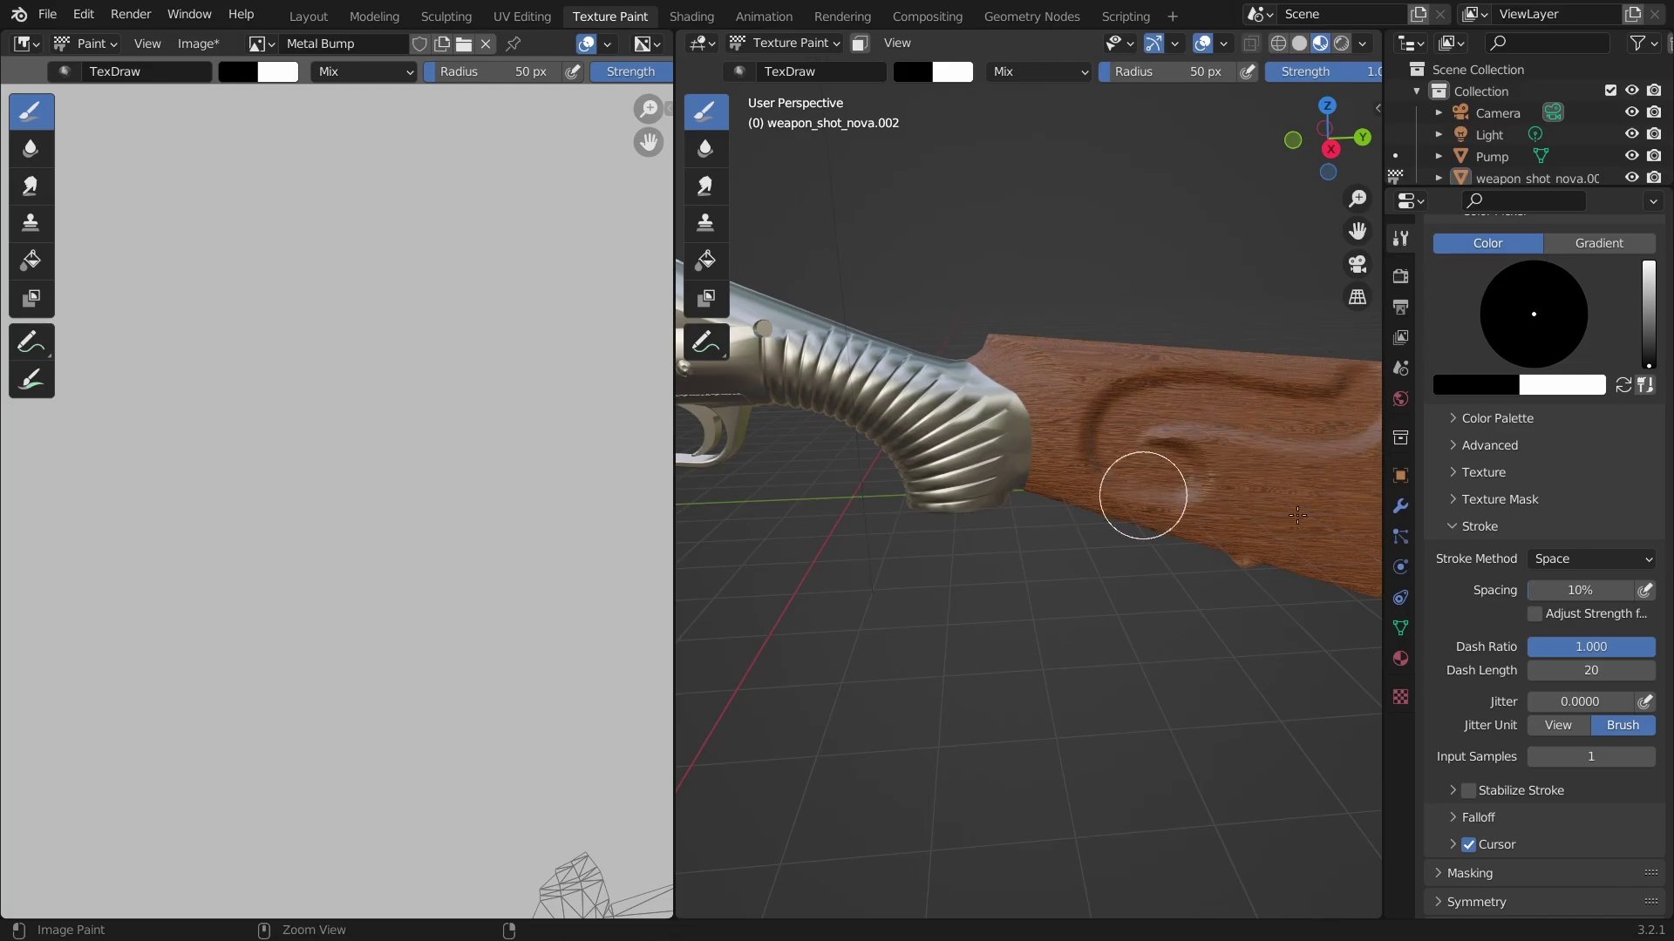
key(ctrl+z)
Test and undo a Line stroke, then set the Stroke Method to Curve.
click(1593, 562)
click(1560, 697)
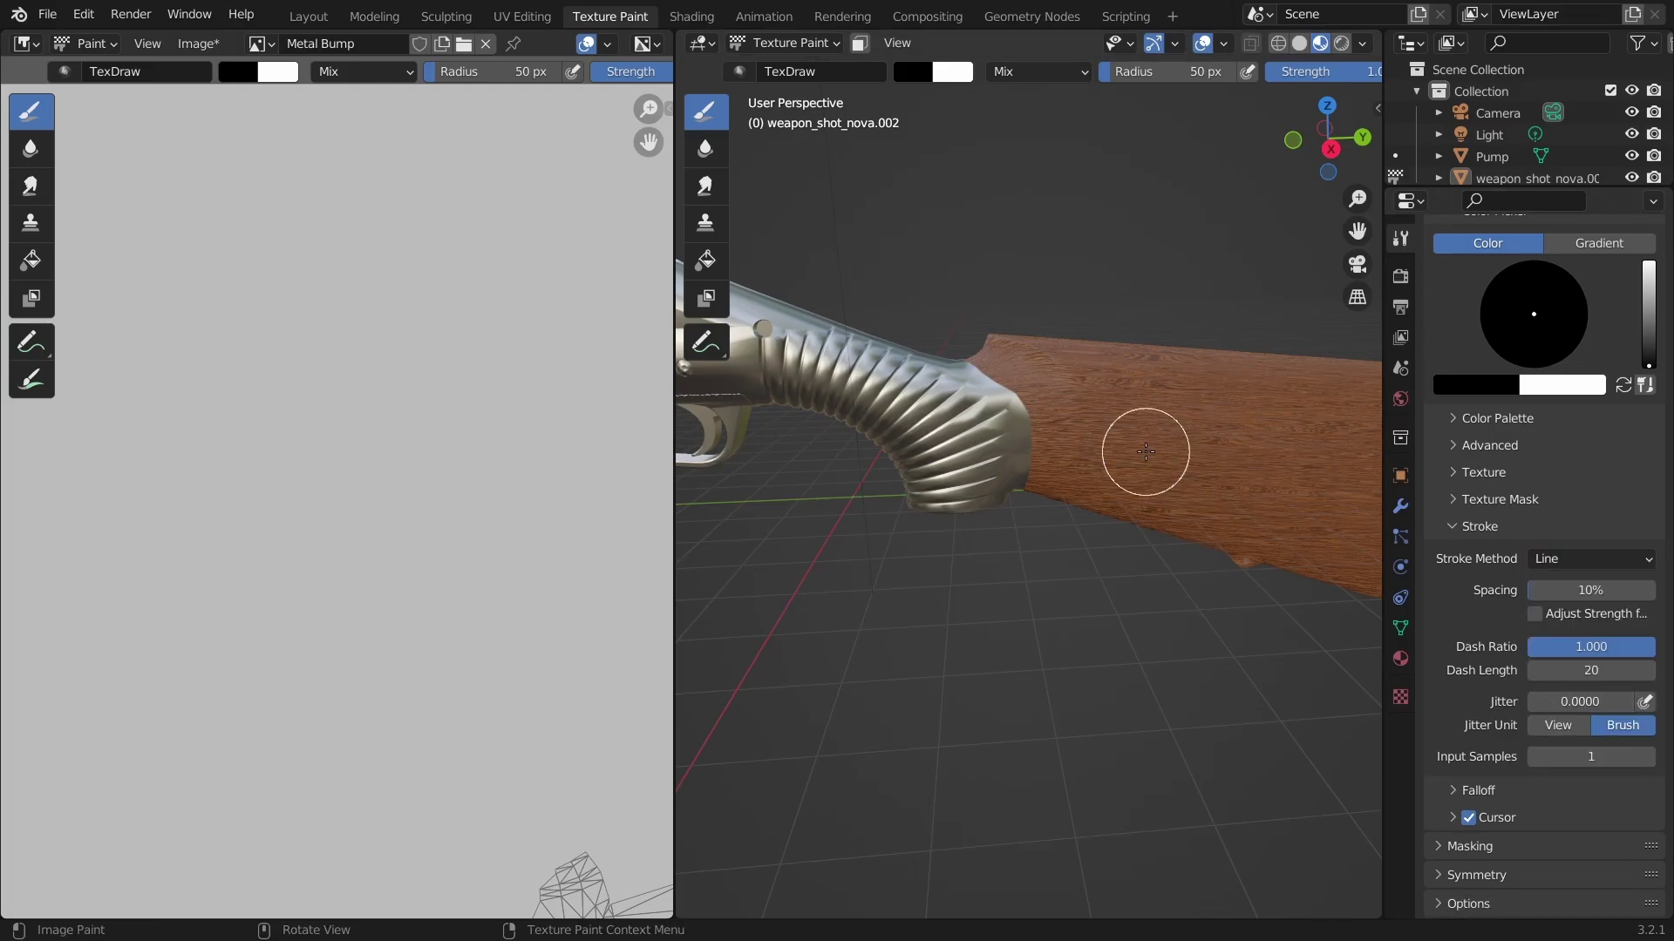
drag(1147, 451, 1340, 448)
key(ctrl+z)
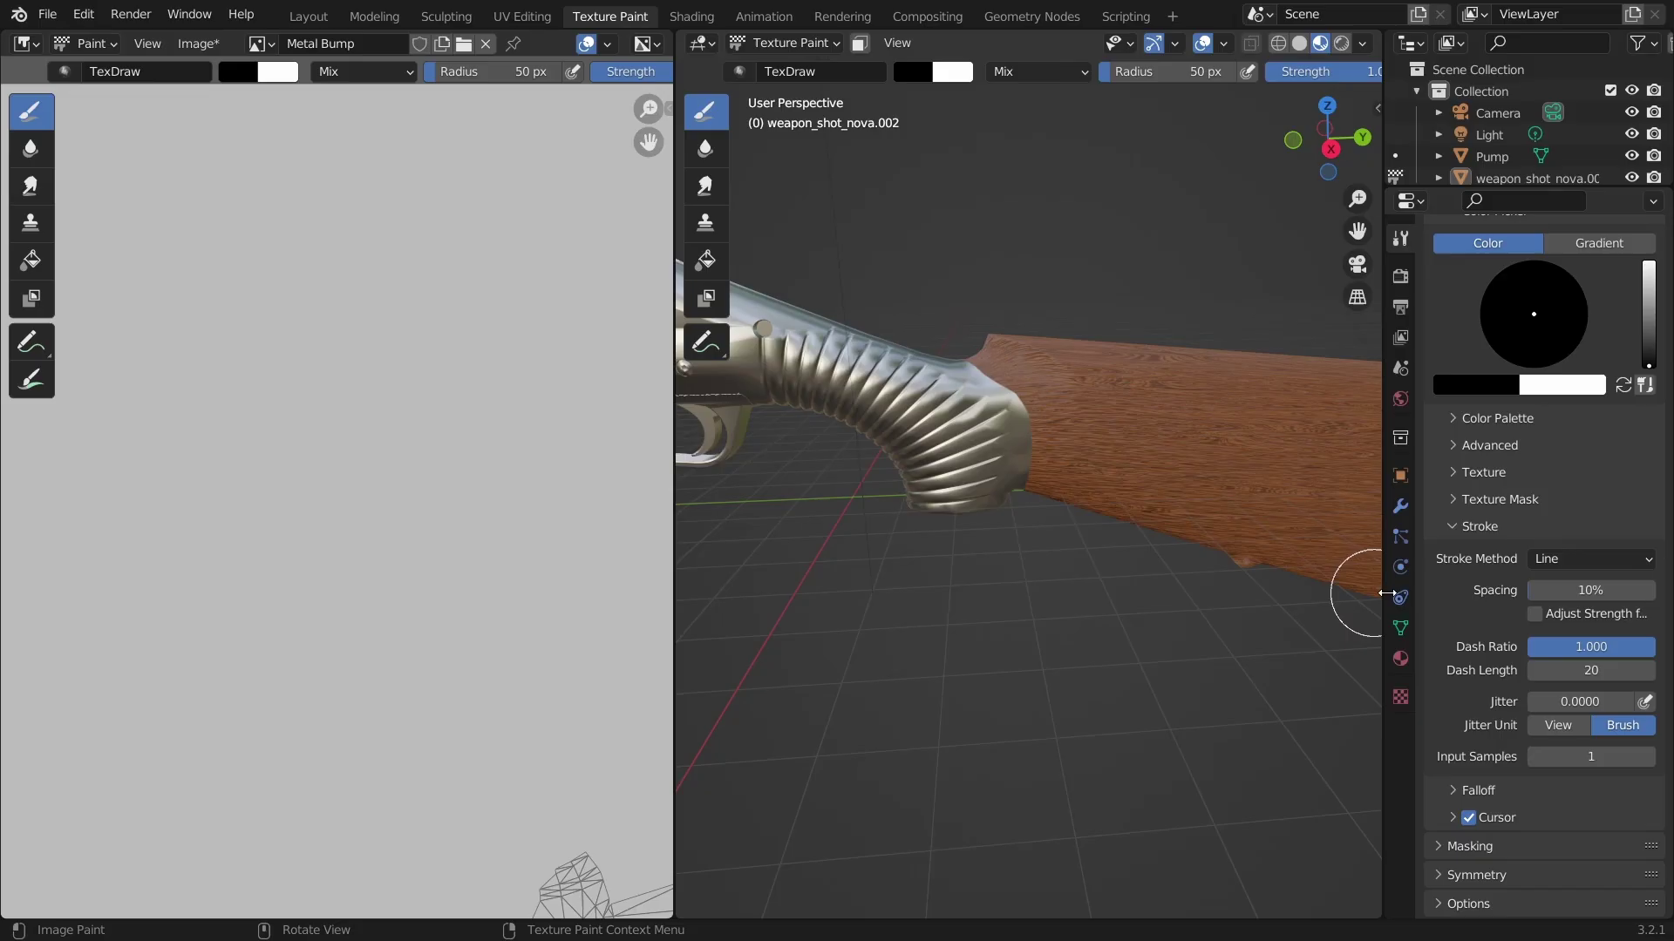
click(1583, 559)
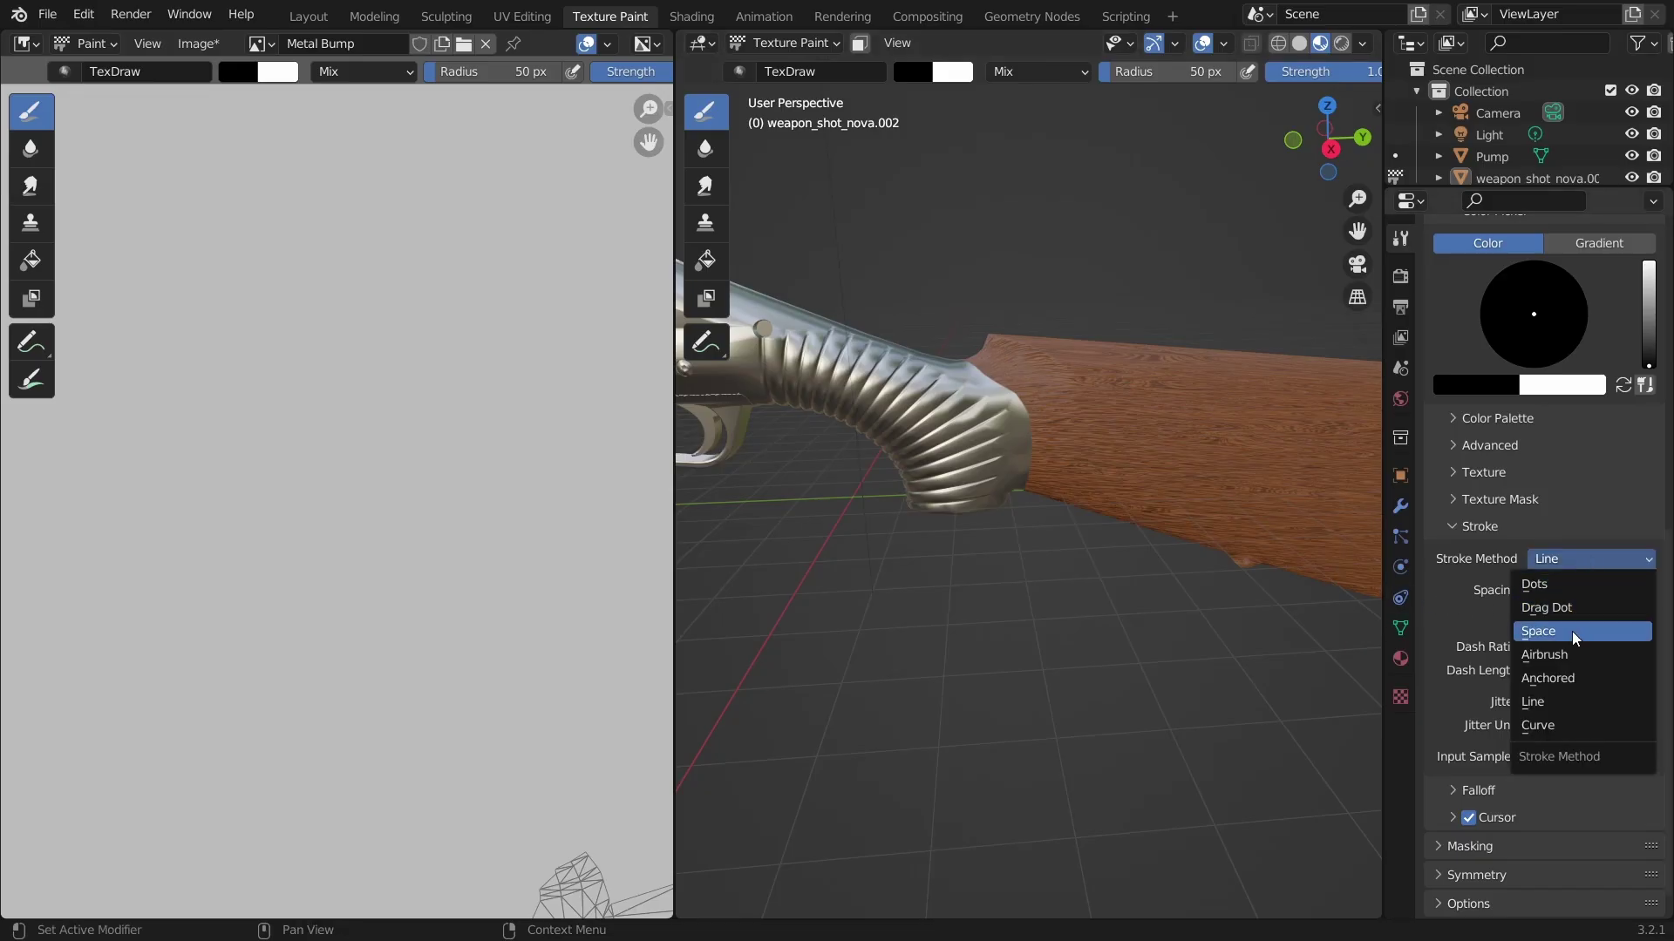
click(1576, 721)
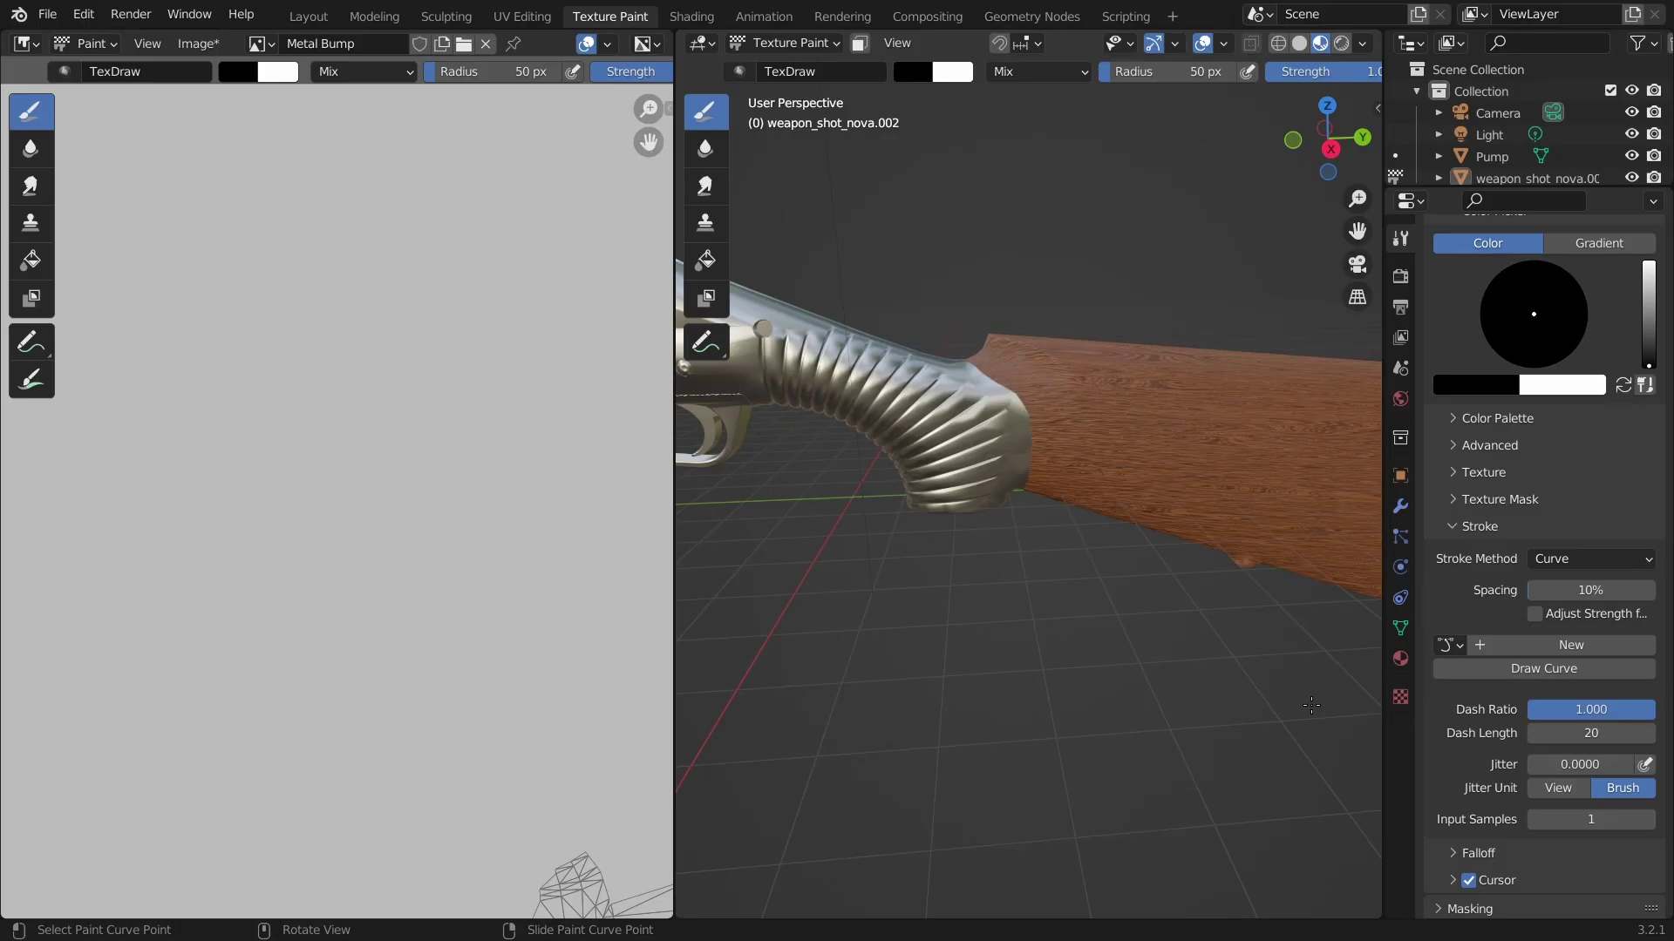
Create a new paint curve, keeping the name PaintCurve.
click(1529, 645)
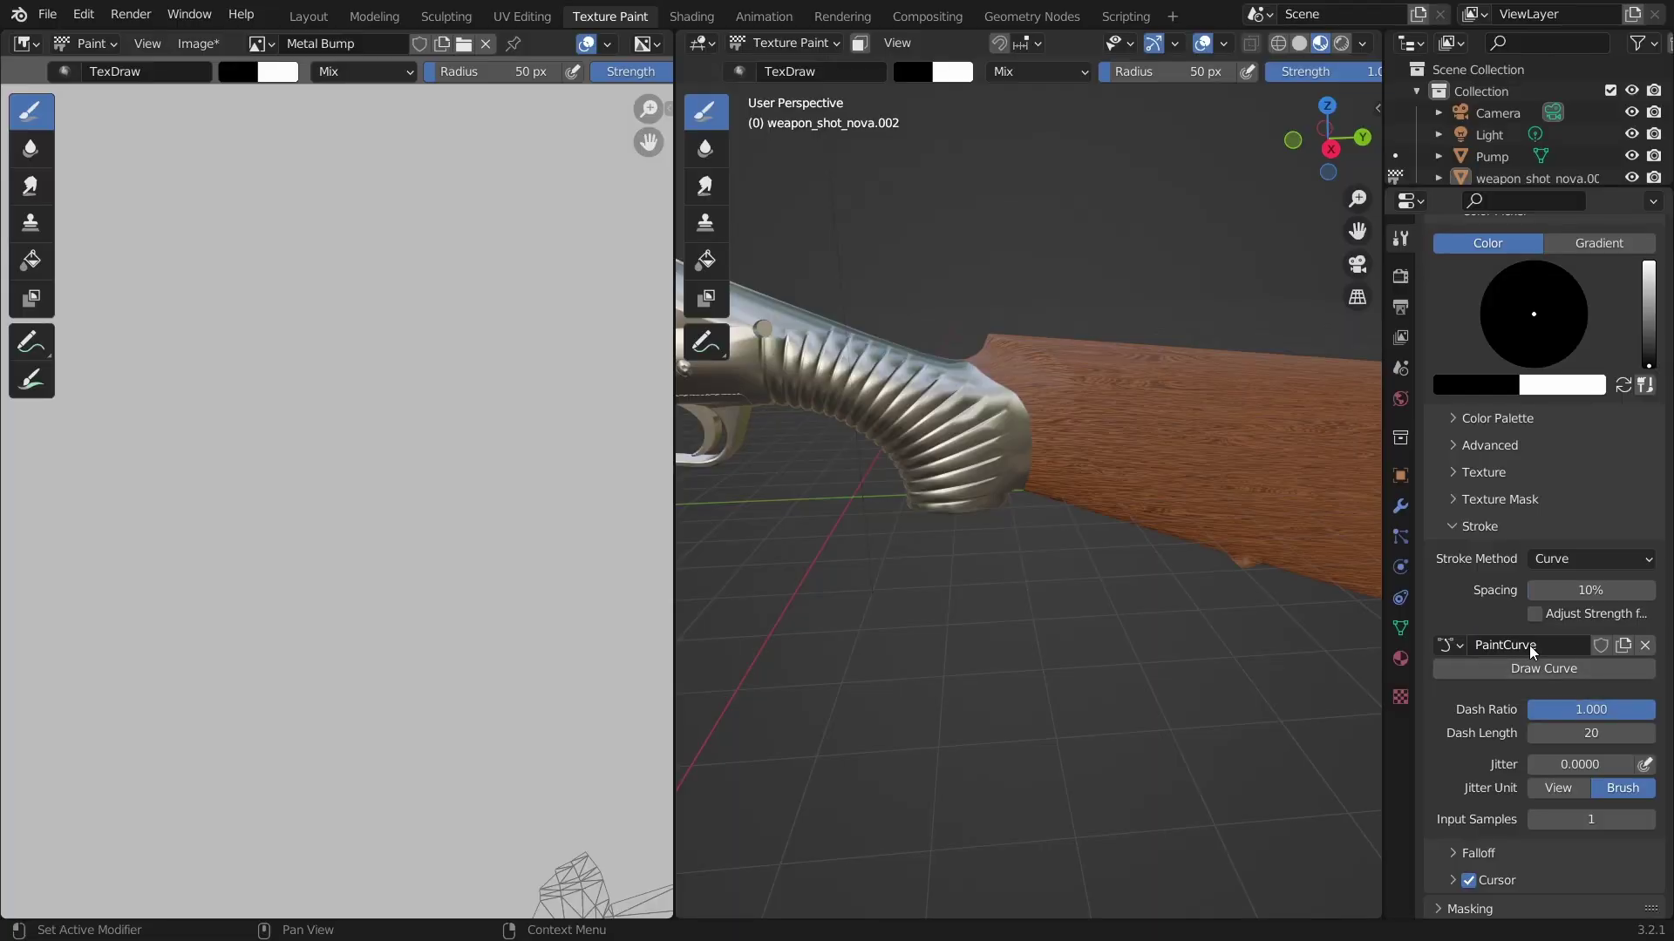
double_click(1514, 647)
click(1264, 667)
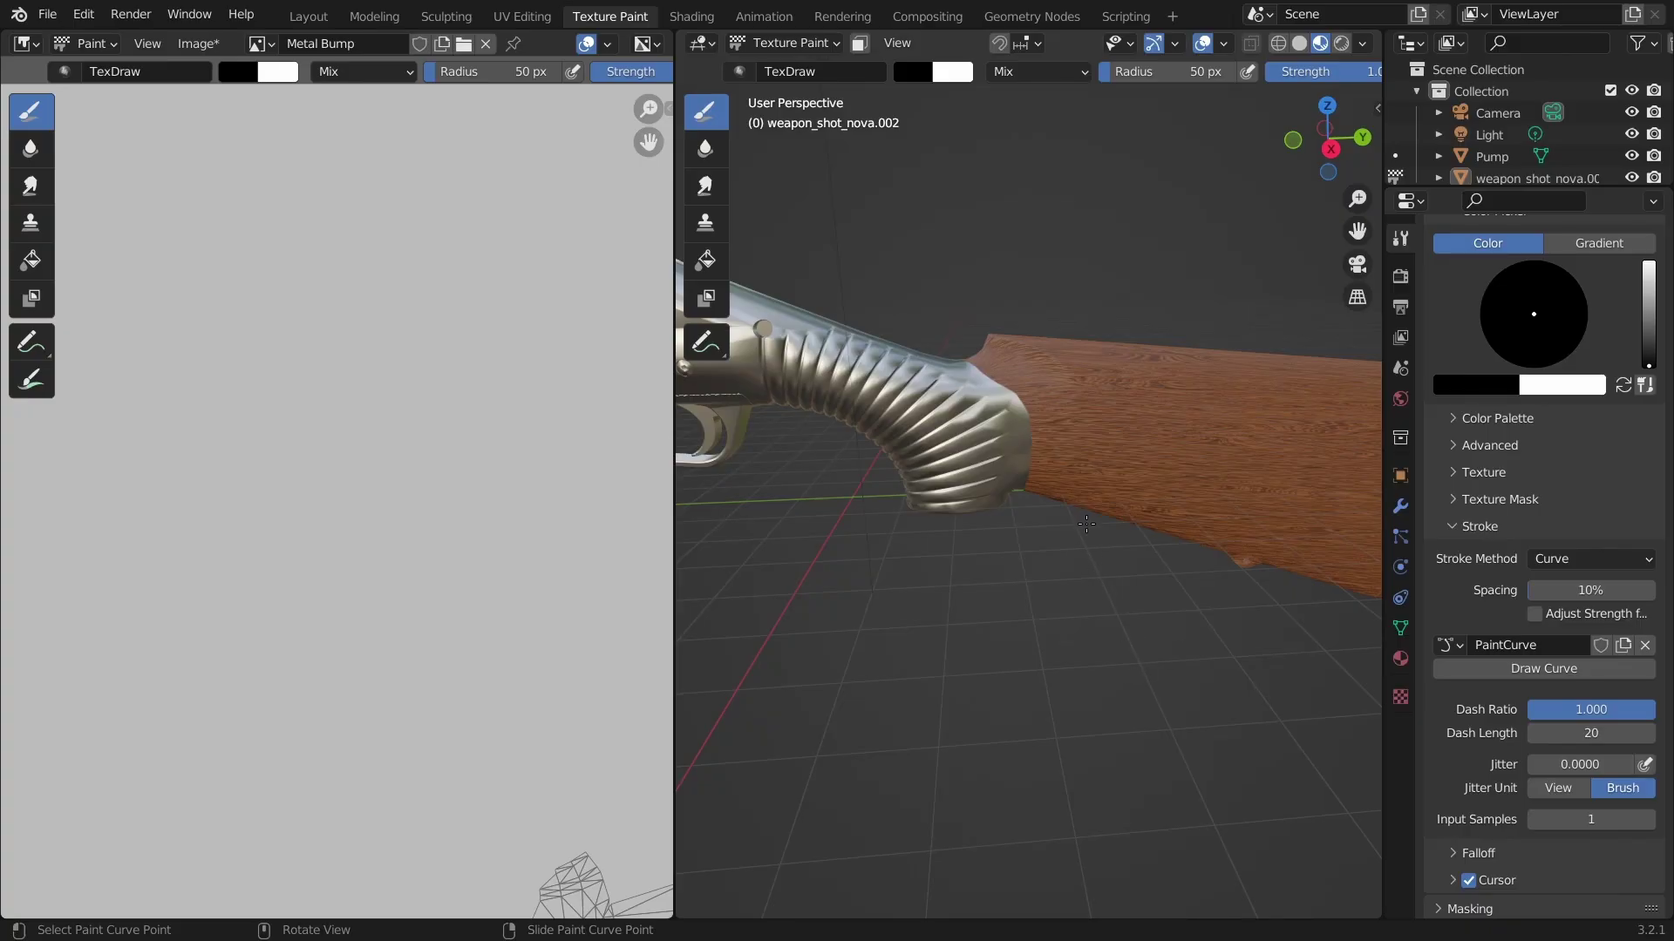
Draw two paint-curve points with handles across the stock and apply the curve as a stroke.
ctrl+right_click(1080, 474)
ctrl+right_drag(1080, 475, 1172, 470)
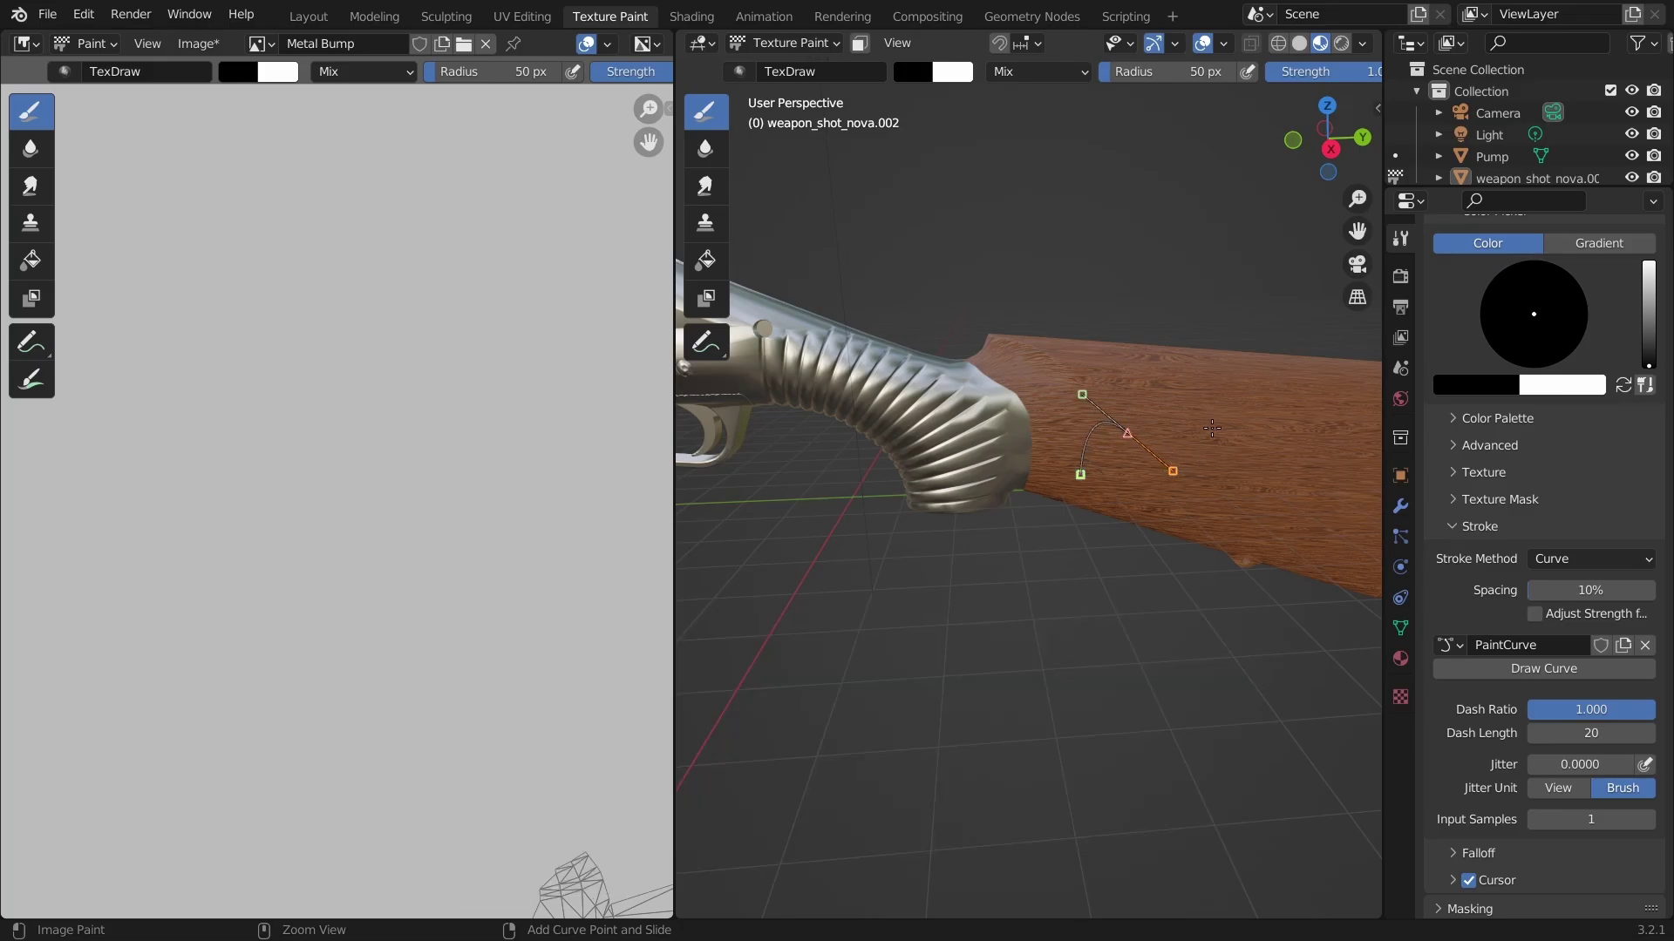
ctrl+right_click(1212, 426)
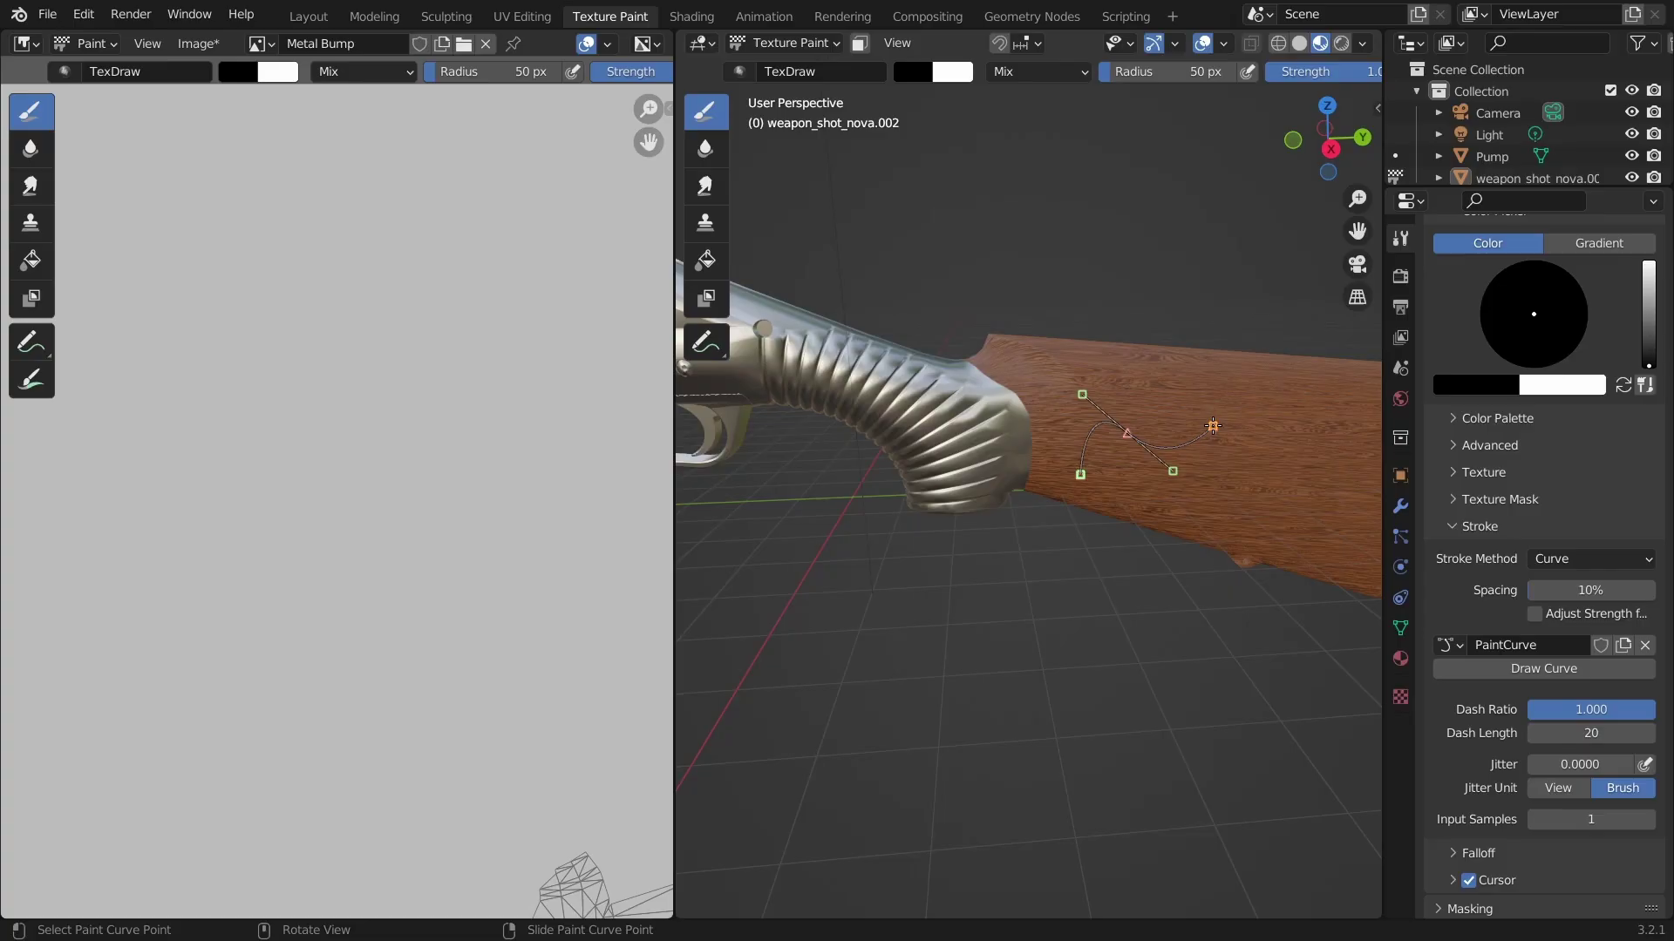
mouse_move(1212, 425)
right_down()
mouse_move(1188, 395)
mouse_move(1236, 396)
mouse_move(1204, 391)
mouse_move(1241, 416)
right_up()
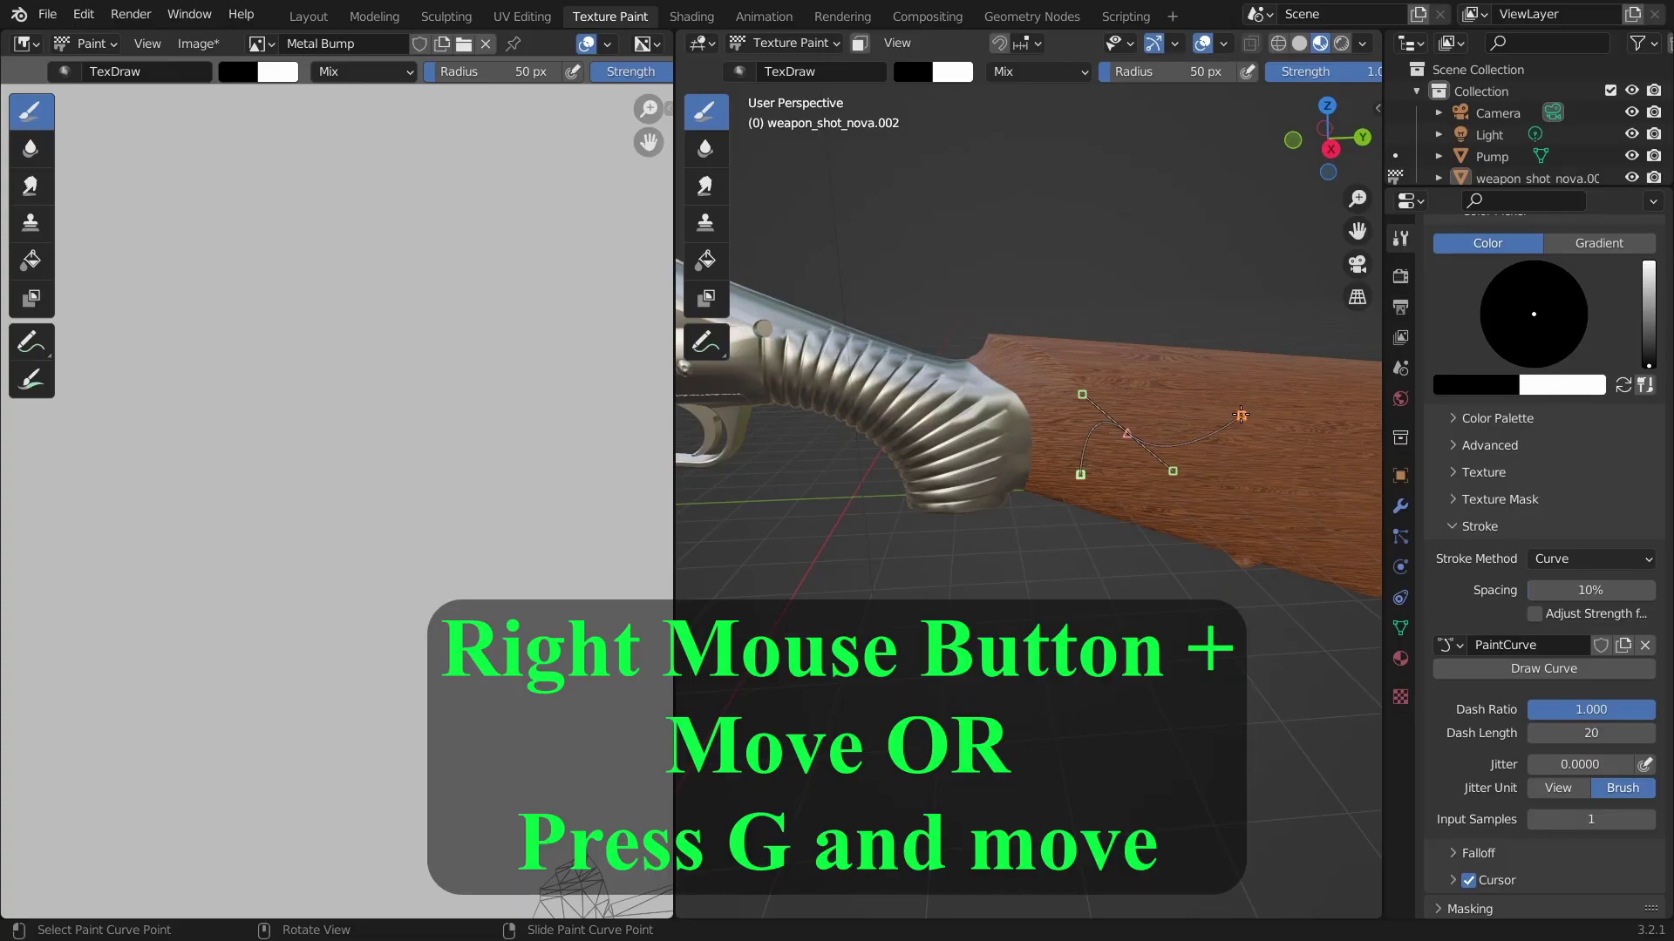
key(g)
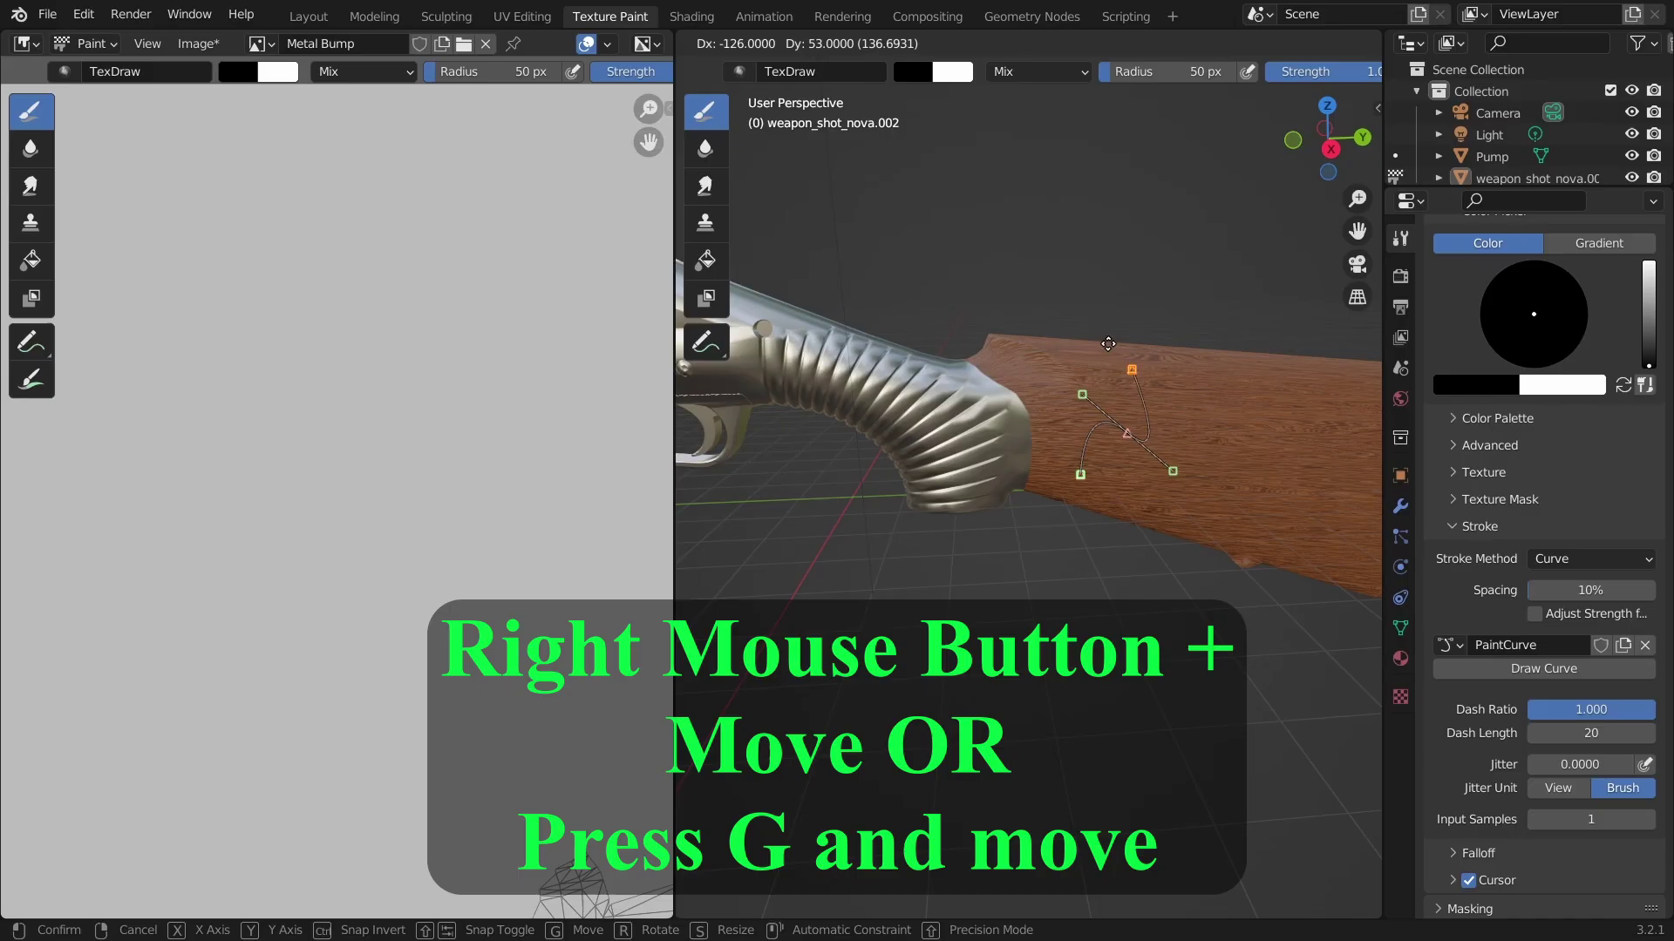
key(Escape)
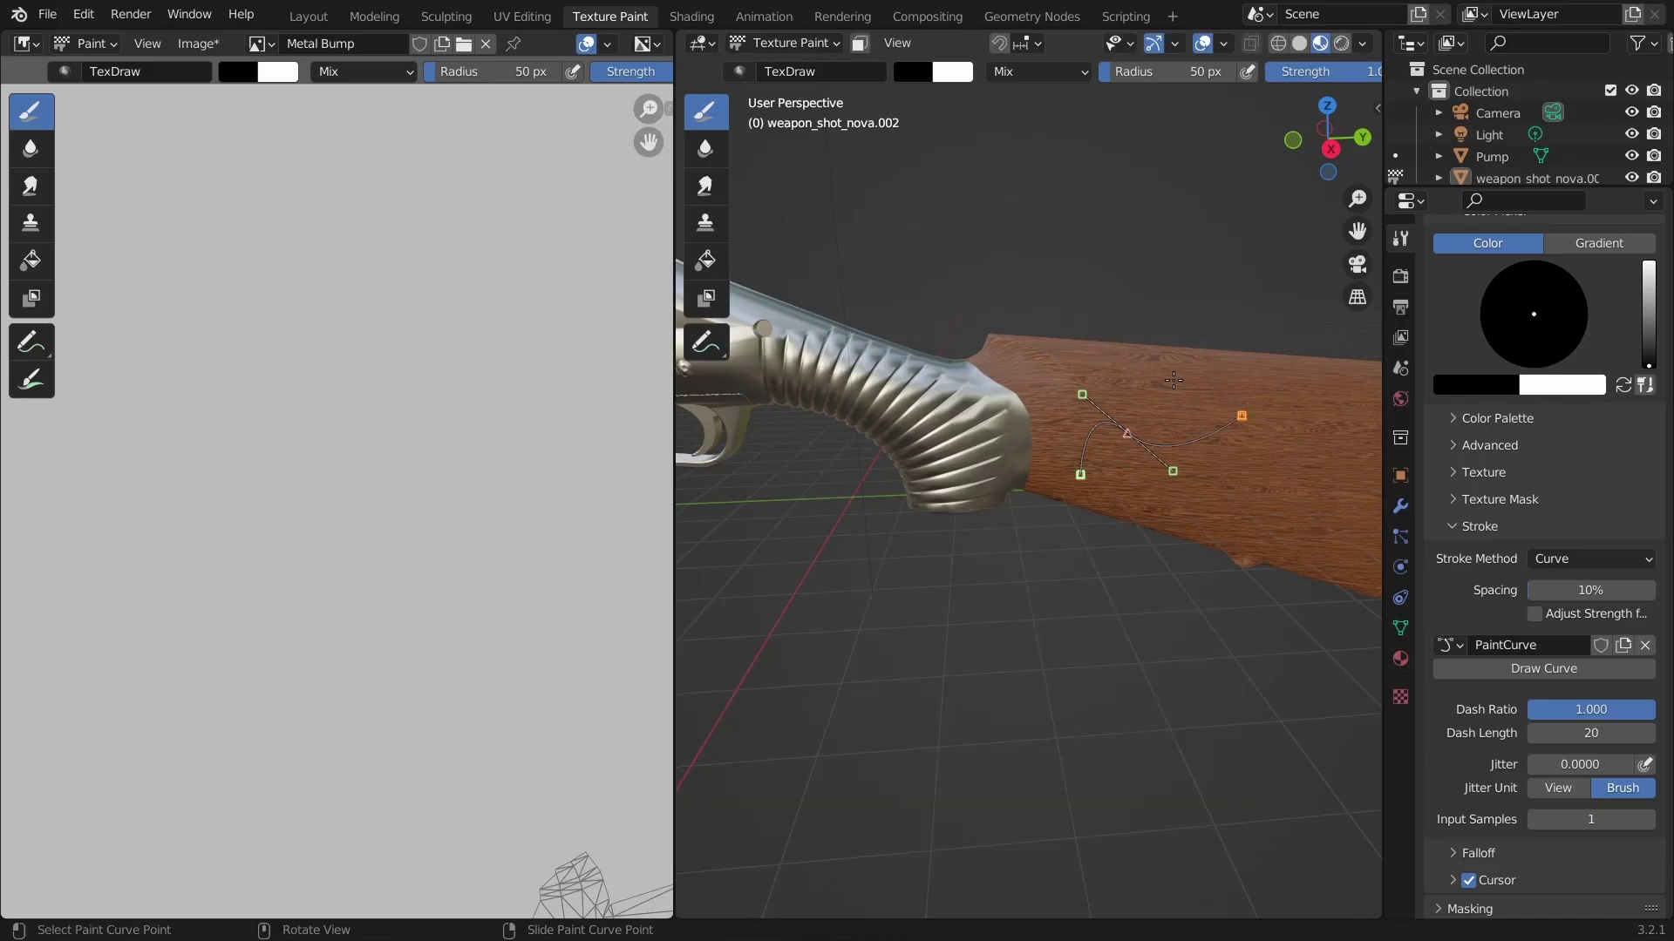
middle_drag(1185, 394, 915, 398)
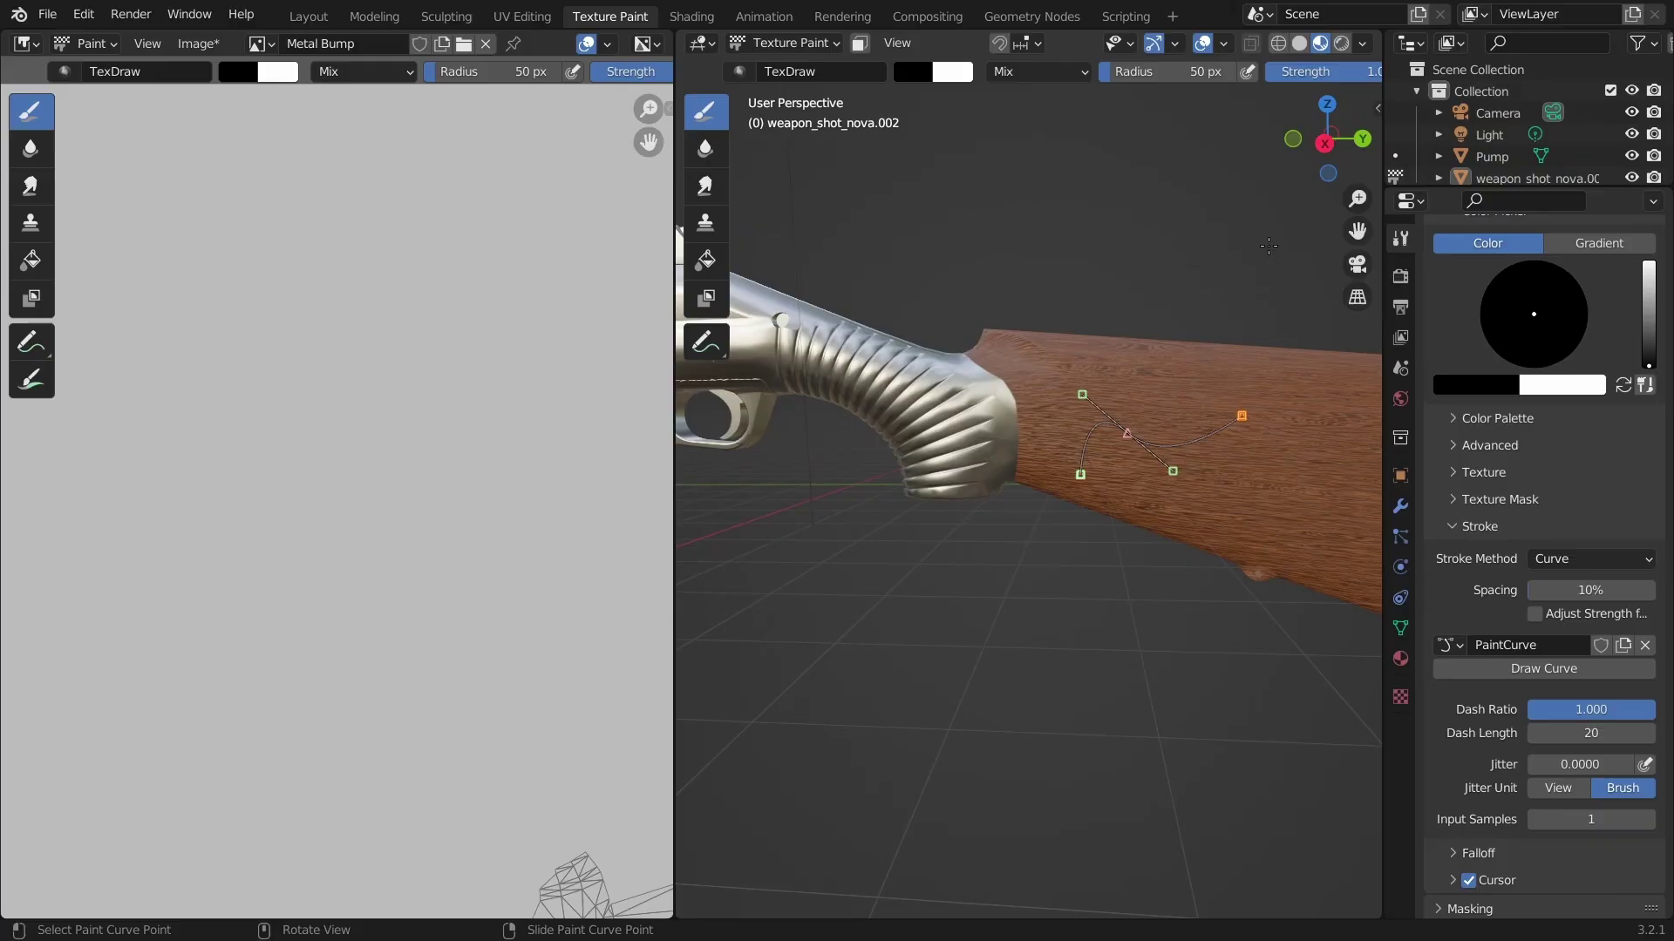
click(1326, 144)
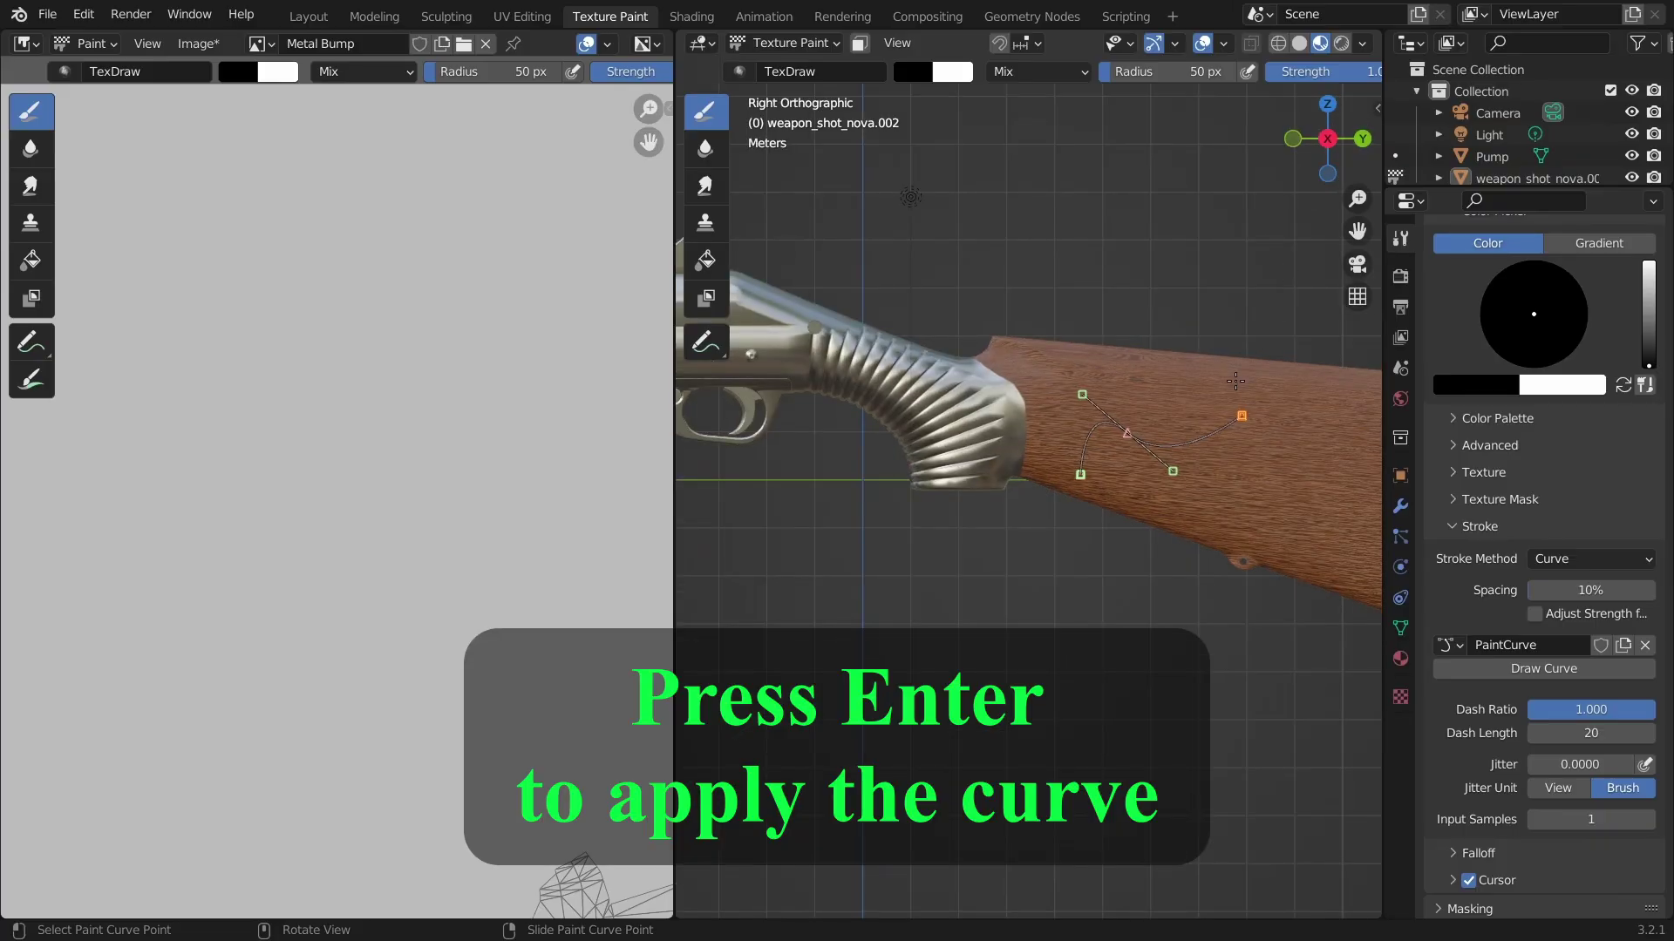
key(Return)
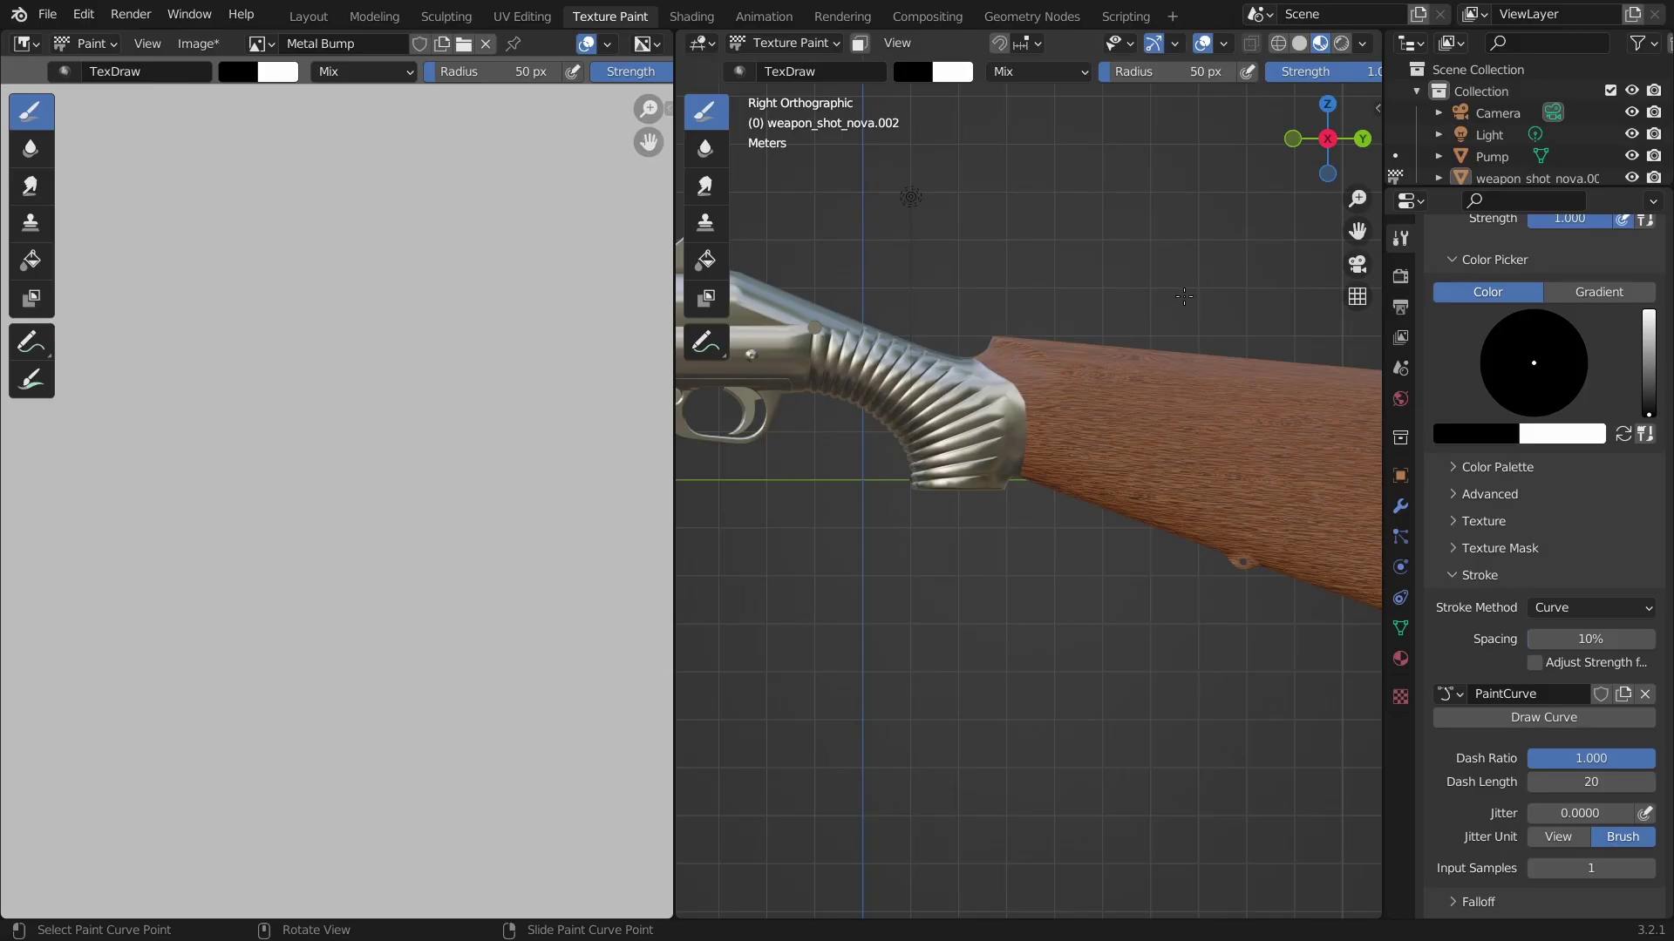
Turn off Normal Falloff in the brush Falloff panel, leaving its 80° angle inactive.
click(1328, 140)
drag(1329, 141, 1336, 109)
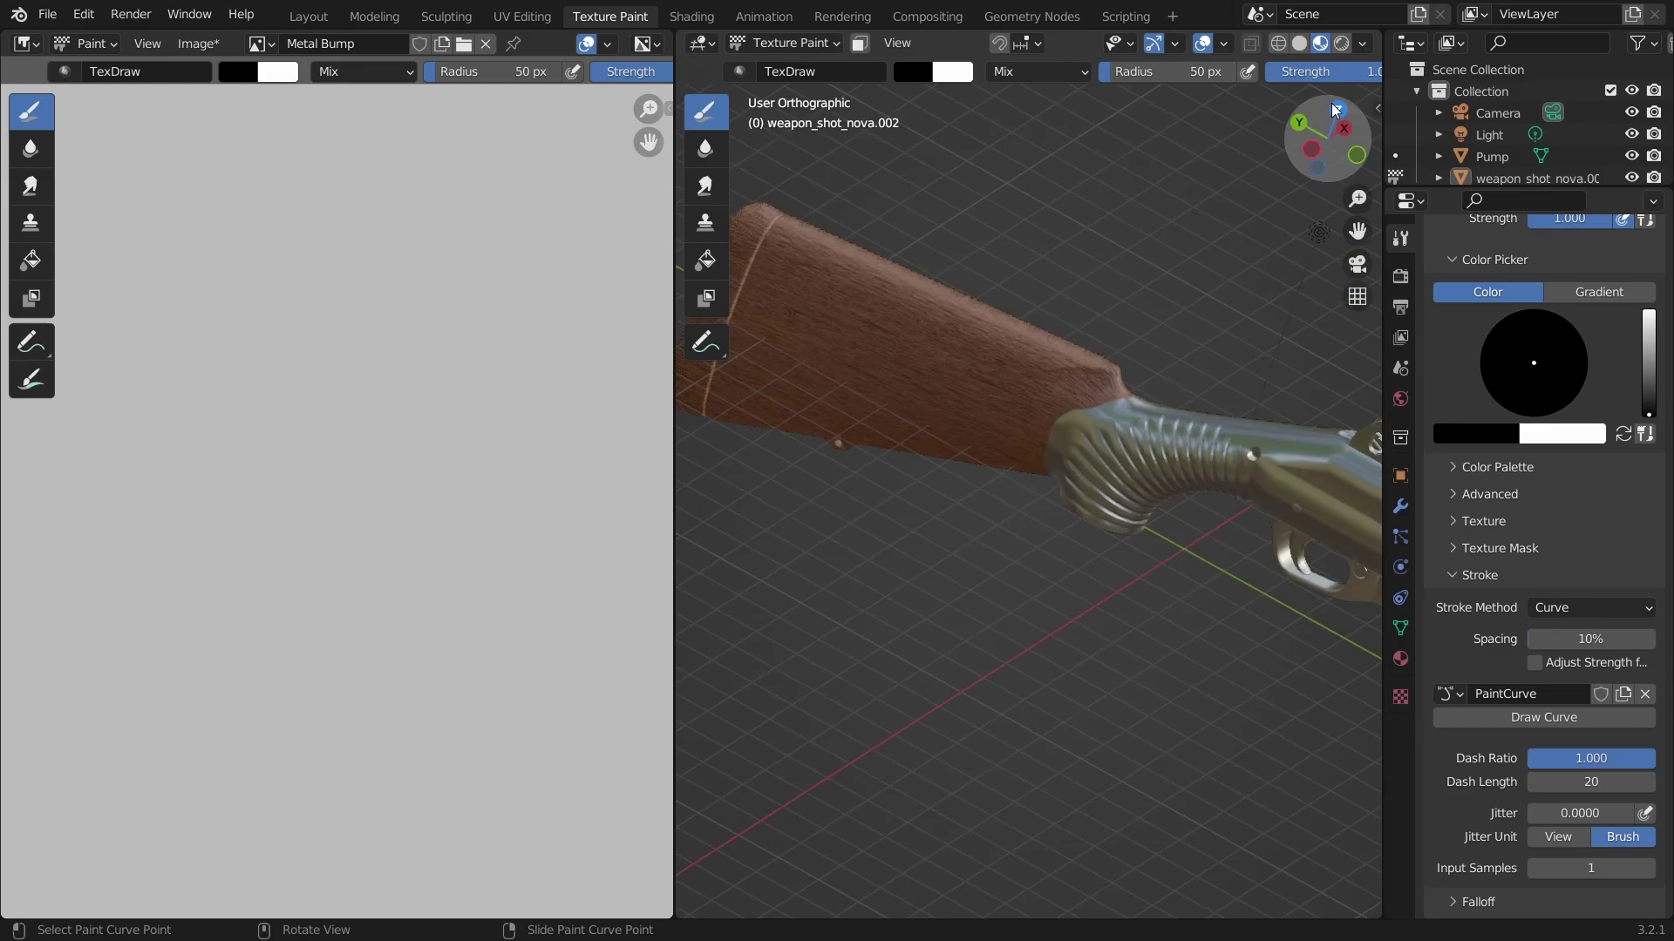
click(1335, 109)
click(1335, 109)
click(1364, 143)
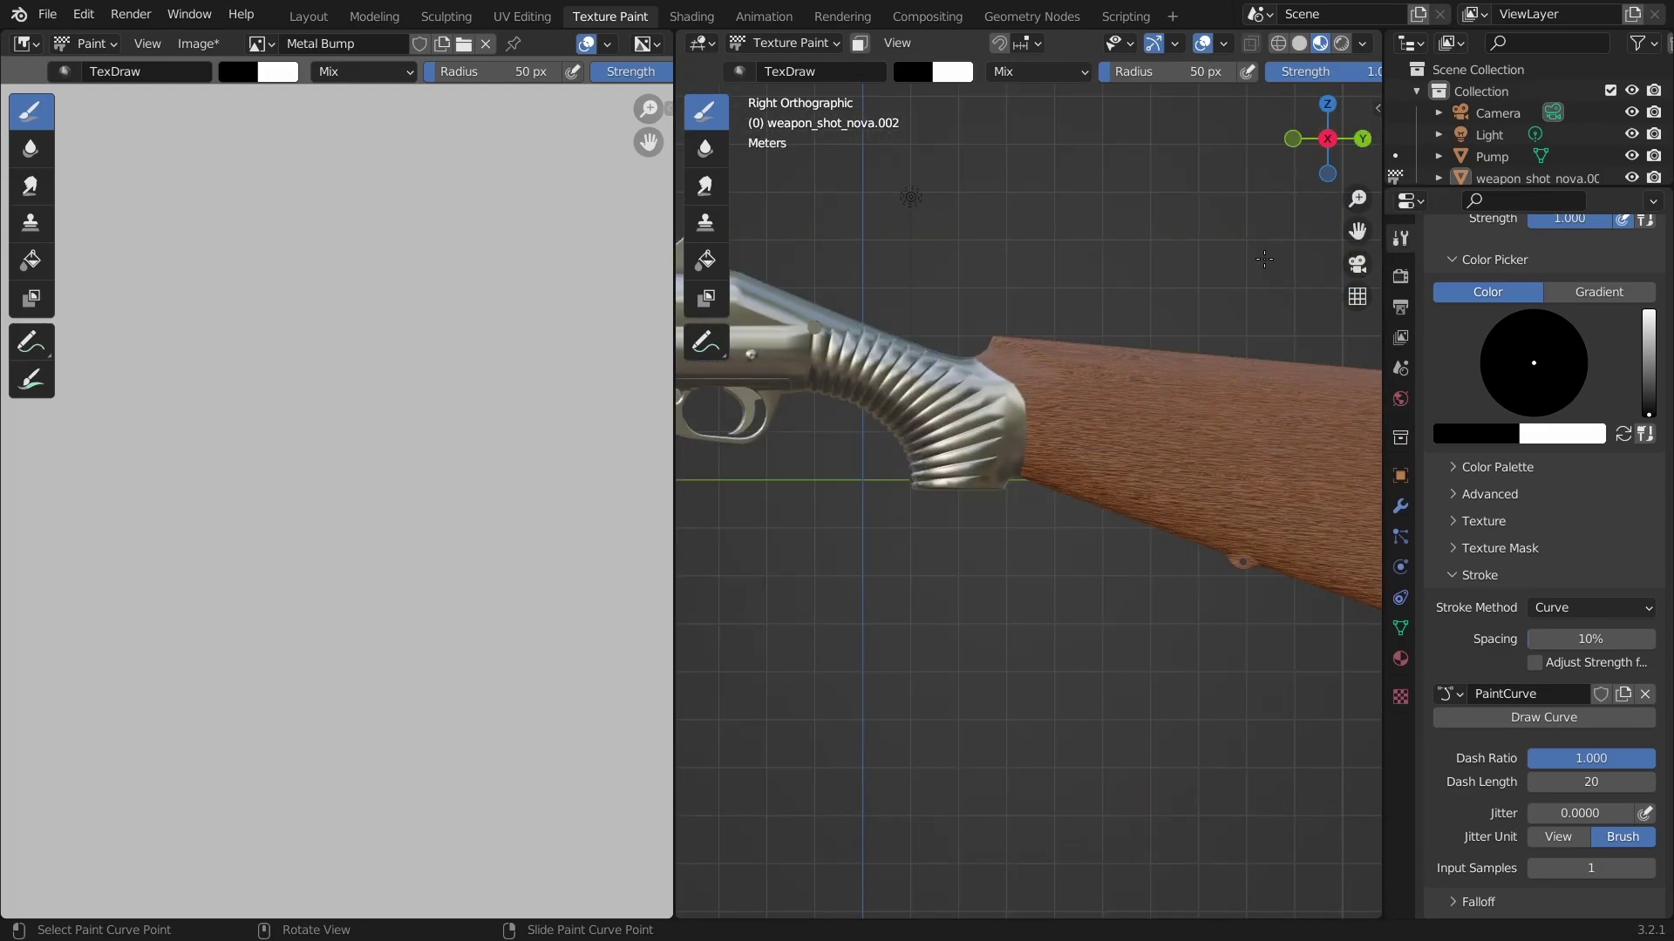
scroll(1525, 630, down, 4)
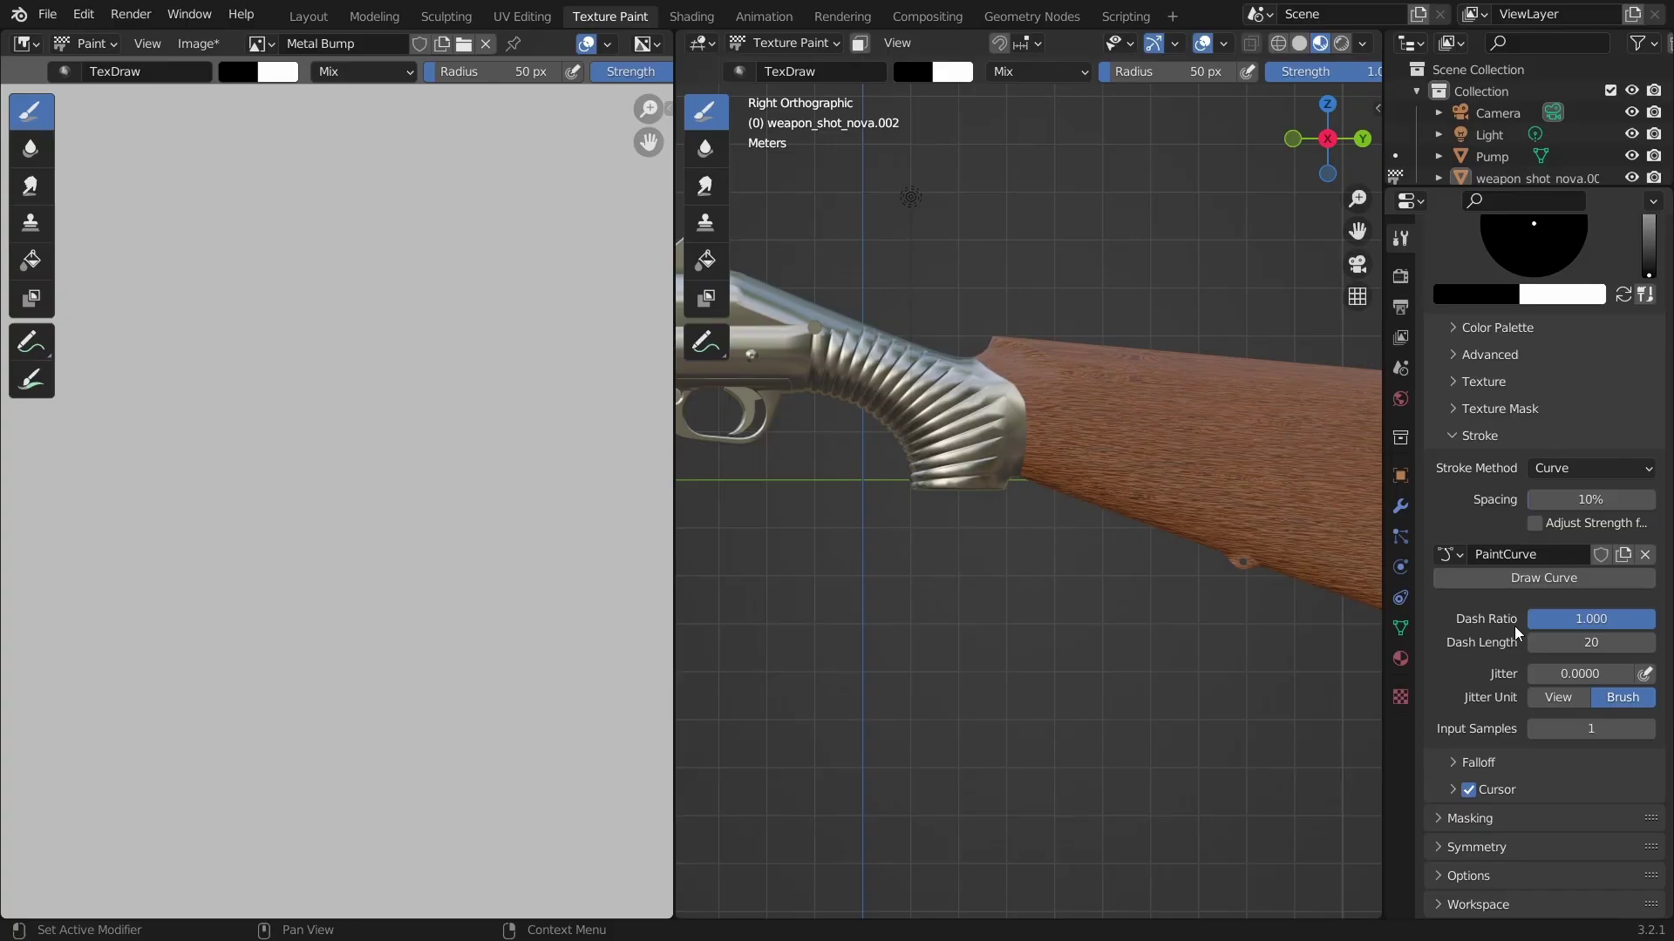
click(1456, 761)
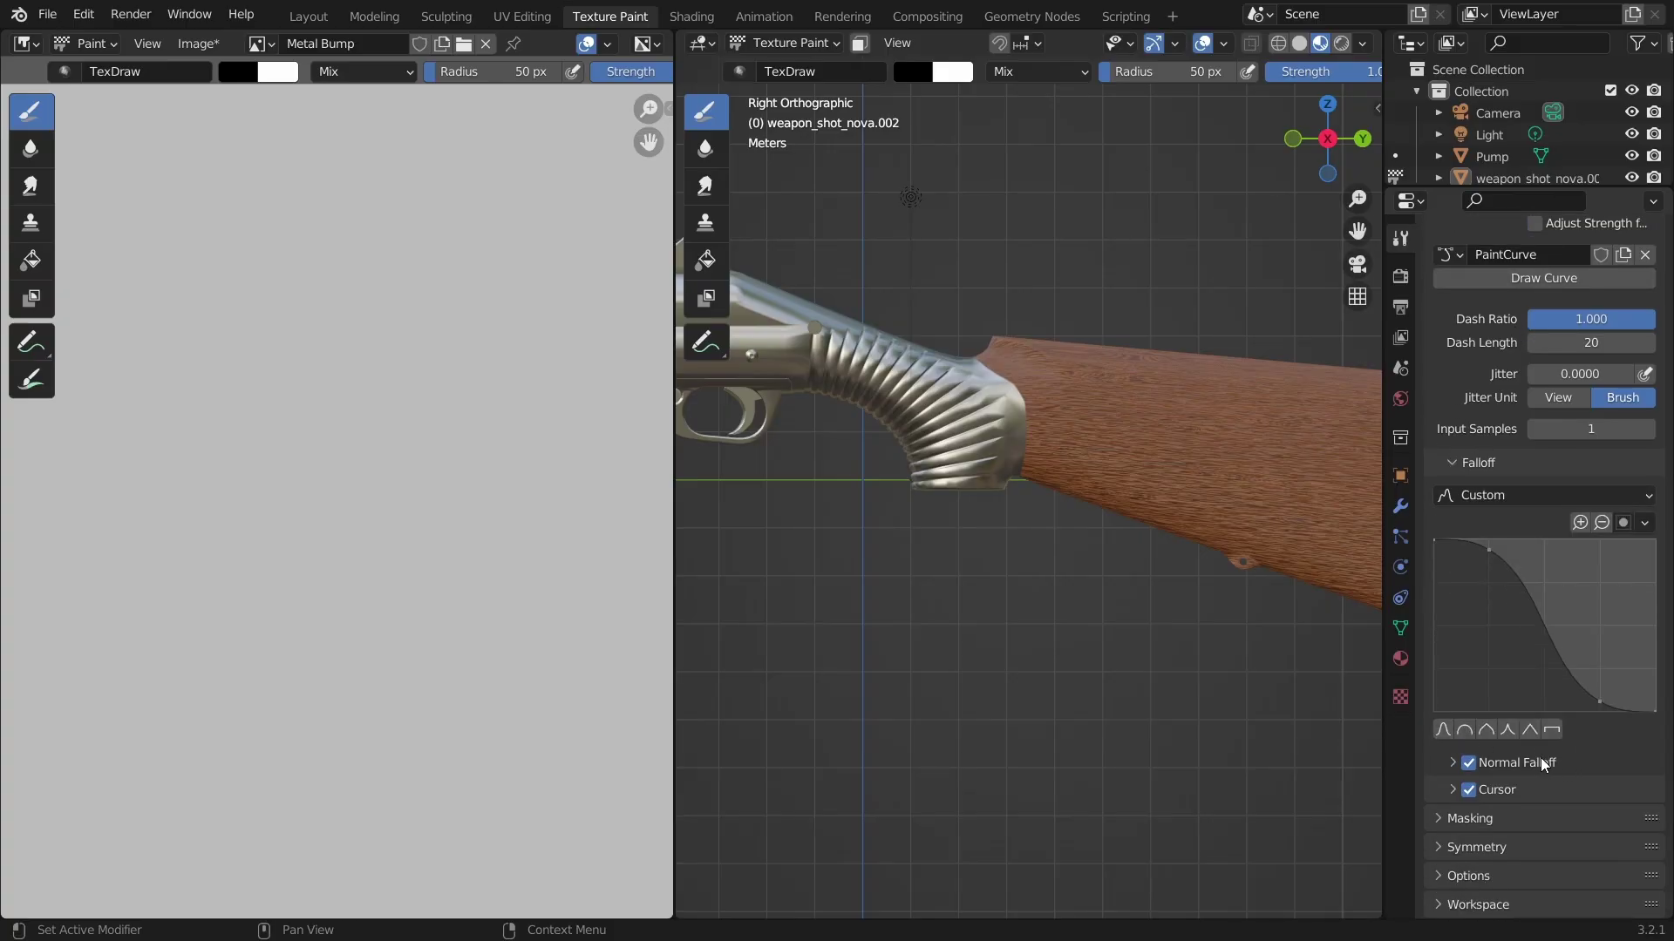
click(1455, 763)
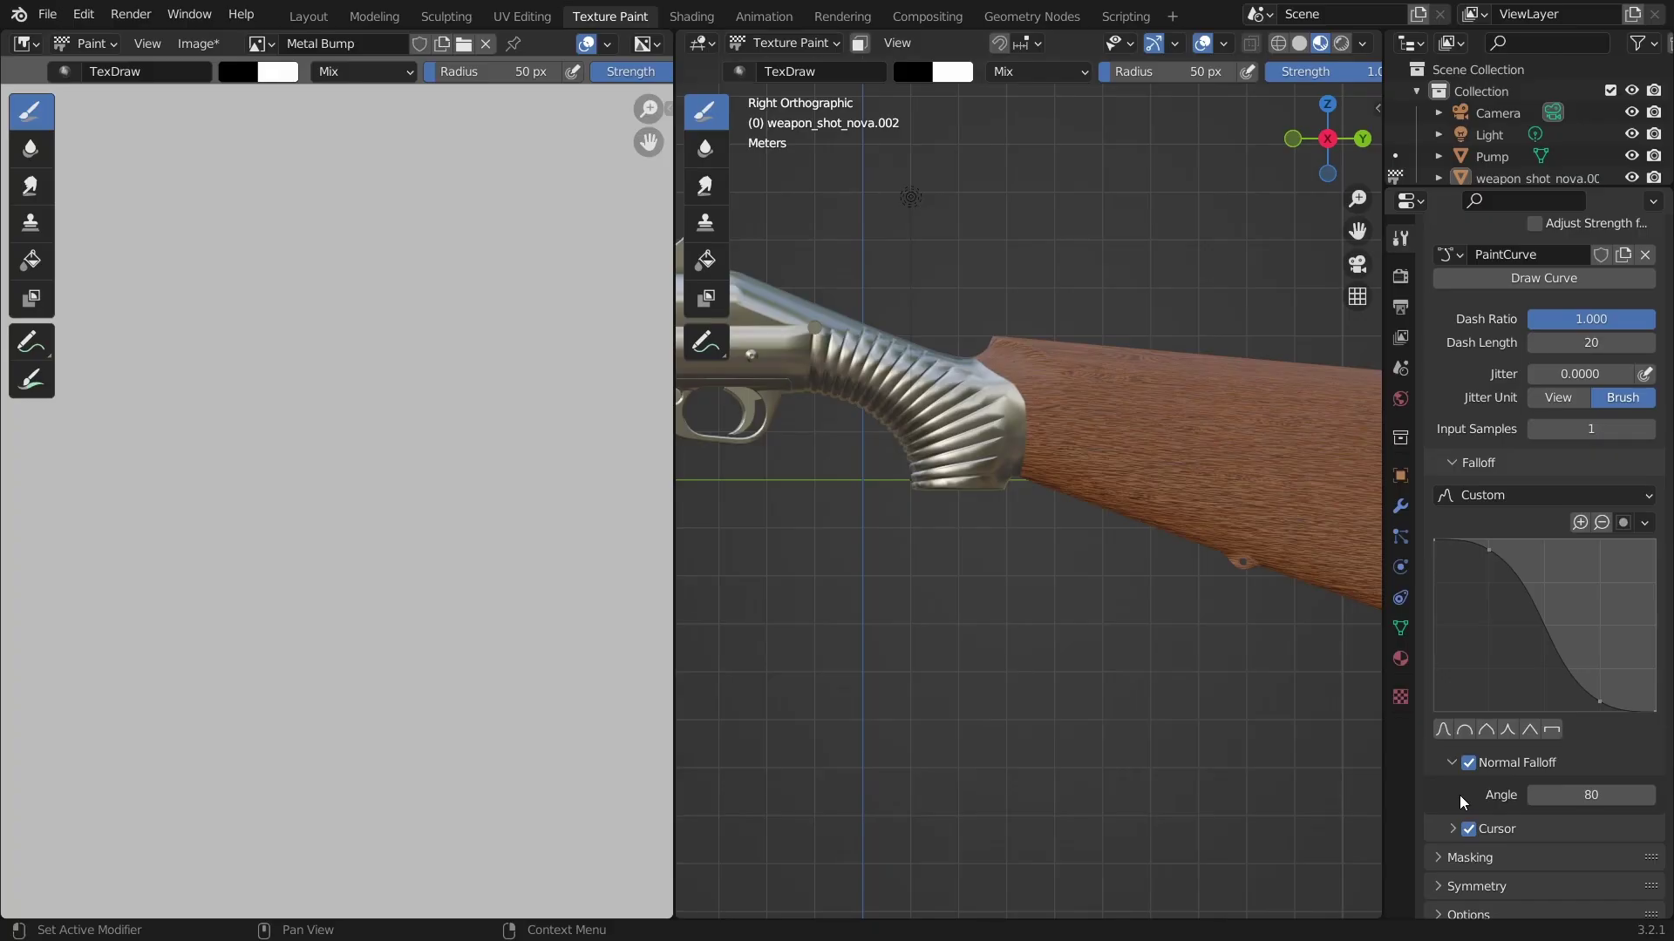
click(1469, 764)
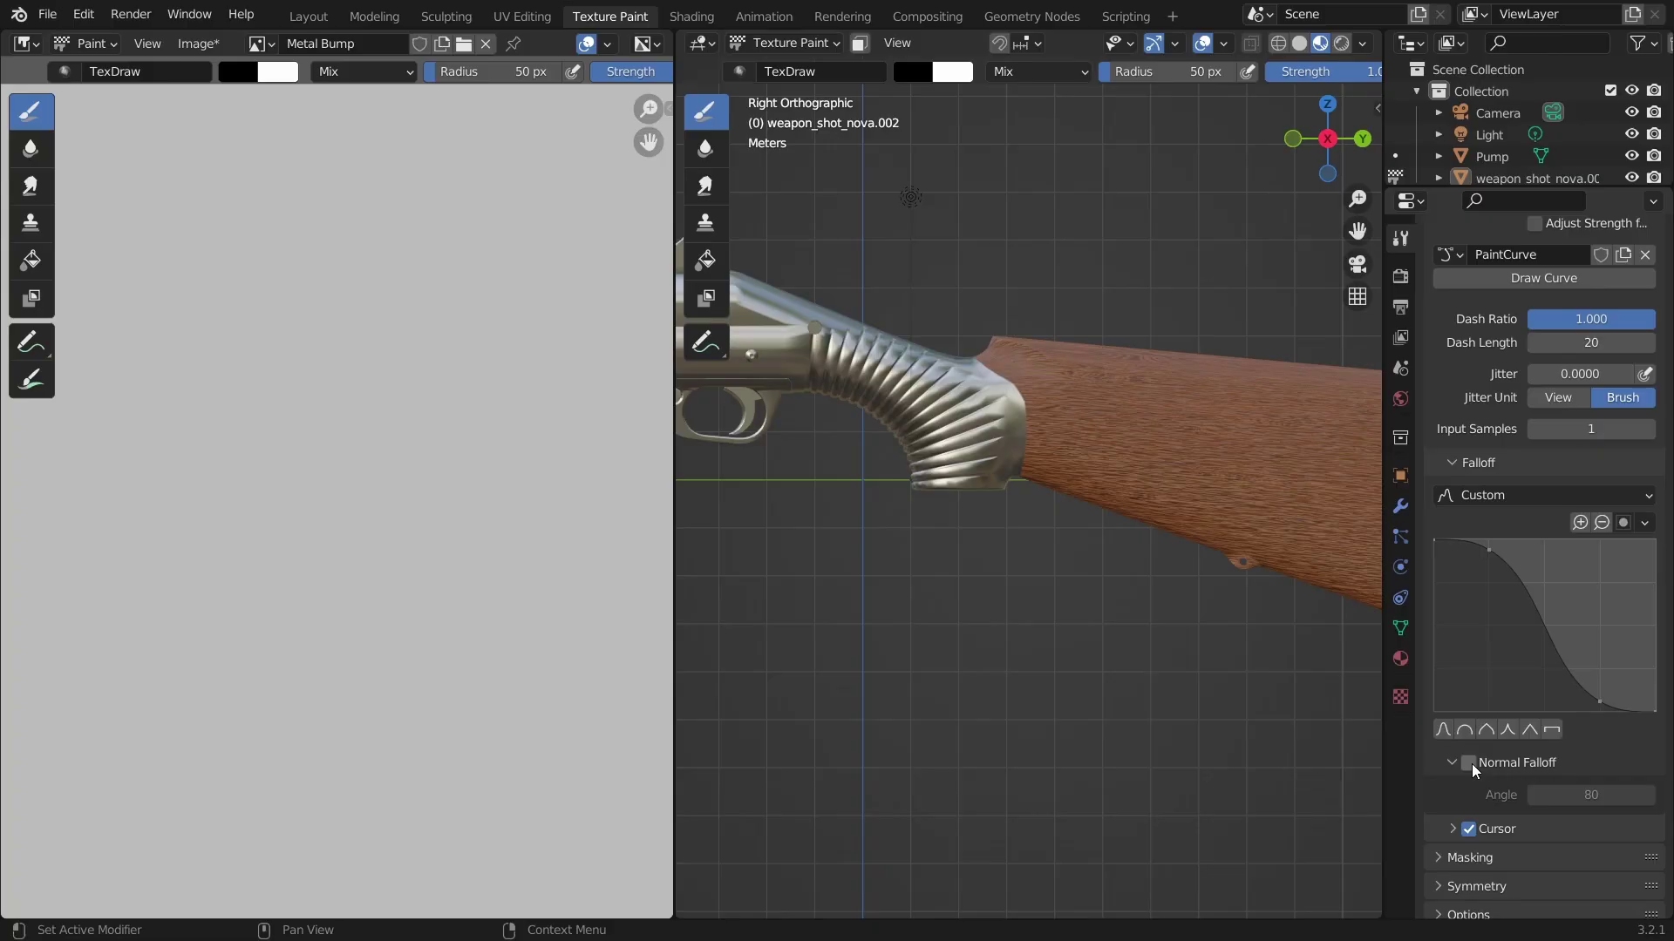
scroll(1461, 782, down, 1)
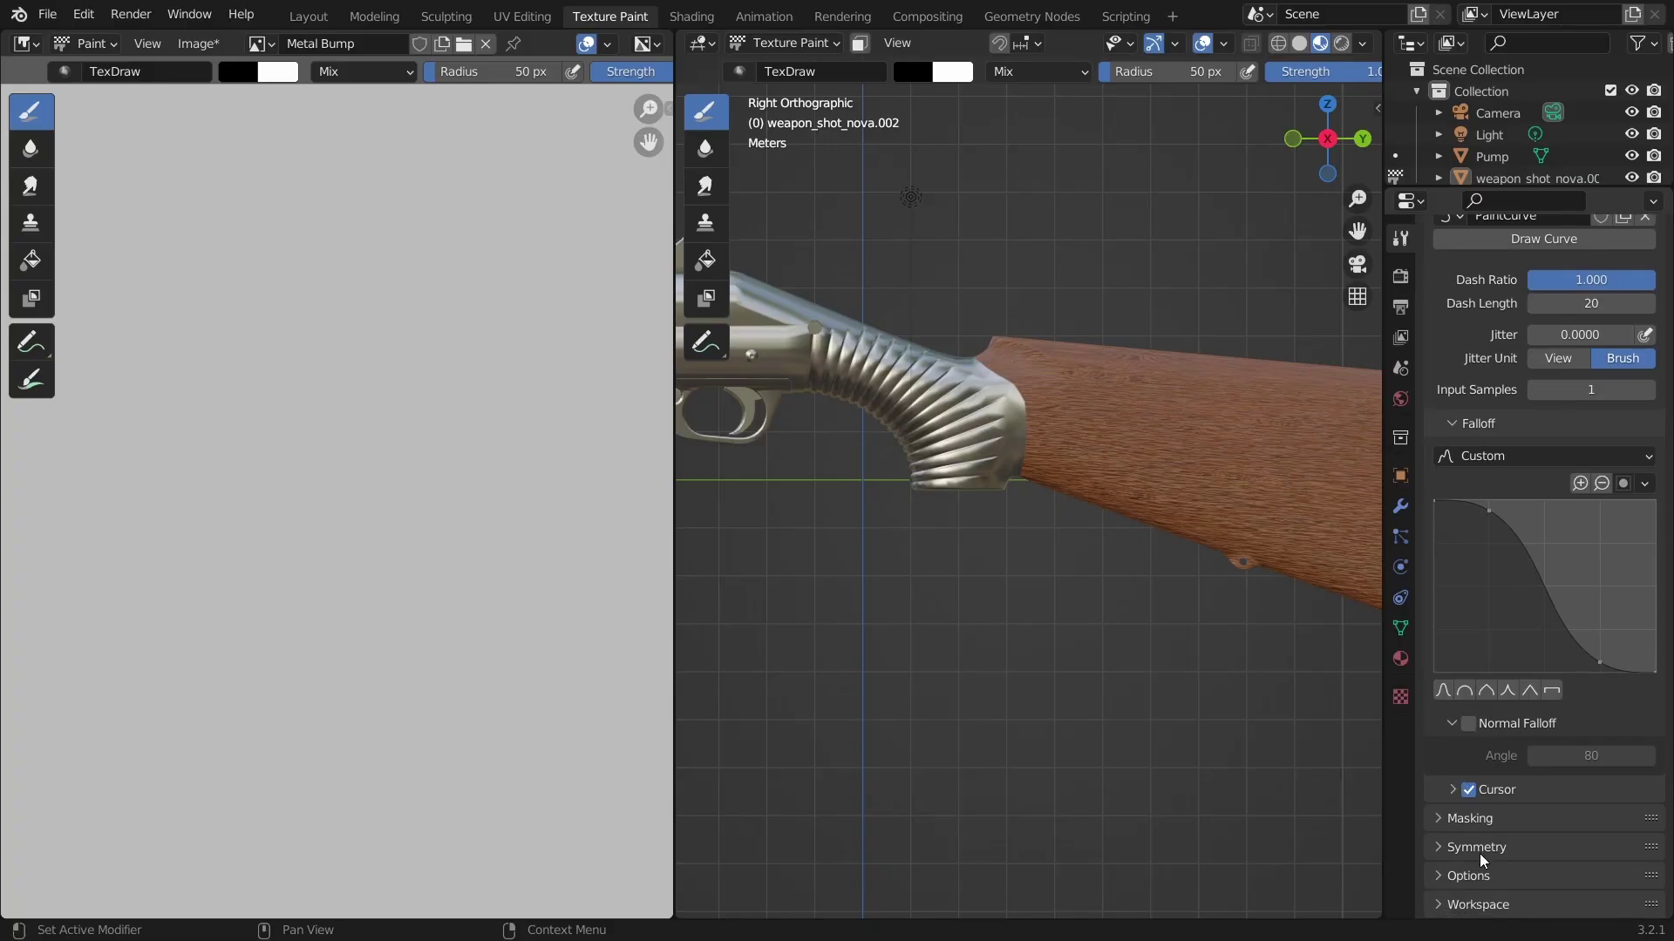
In the brush options, turn off Occlude and Backface Culling and leave bleed at 2 px.
click(1477, 875)
scroll(1477, 876, down, 3)
scroll(1477, 882, down, 1)
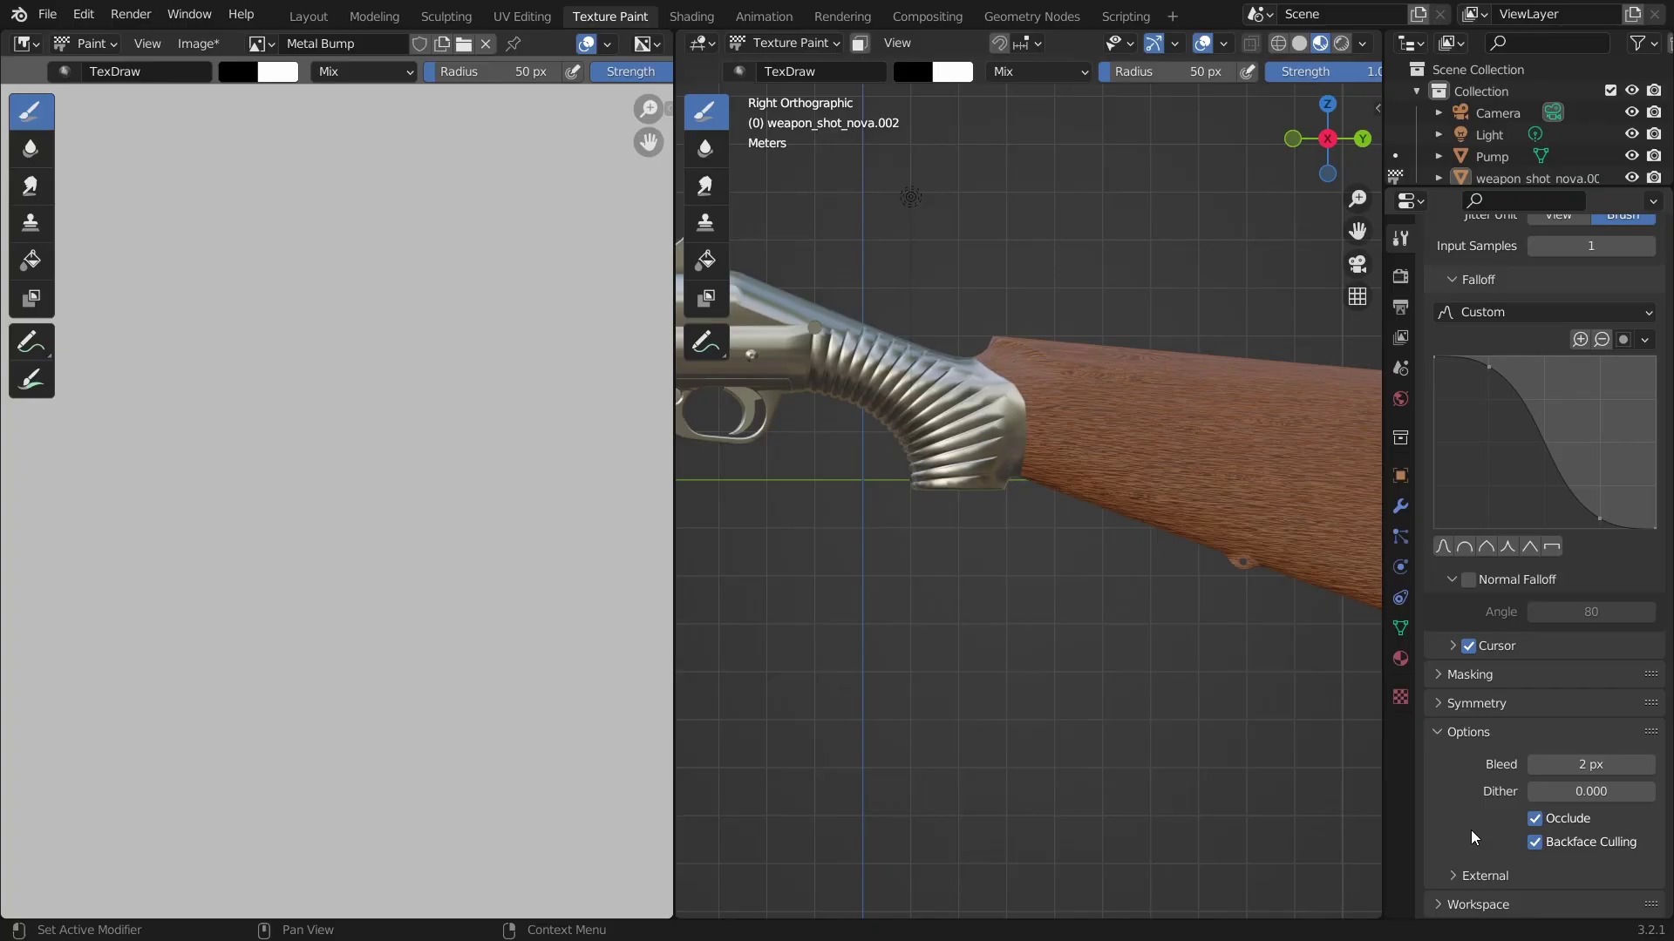
click(1535, 819)
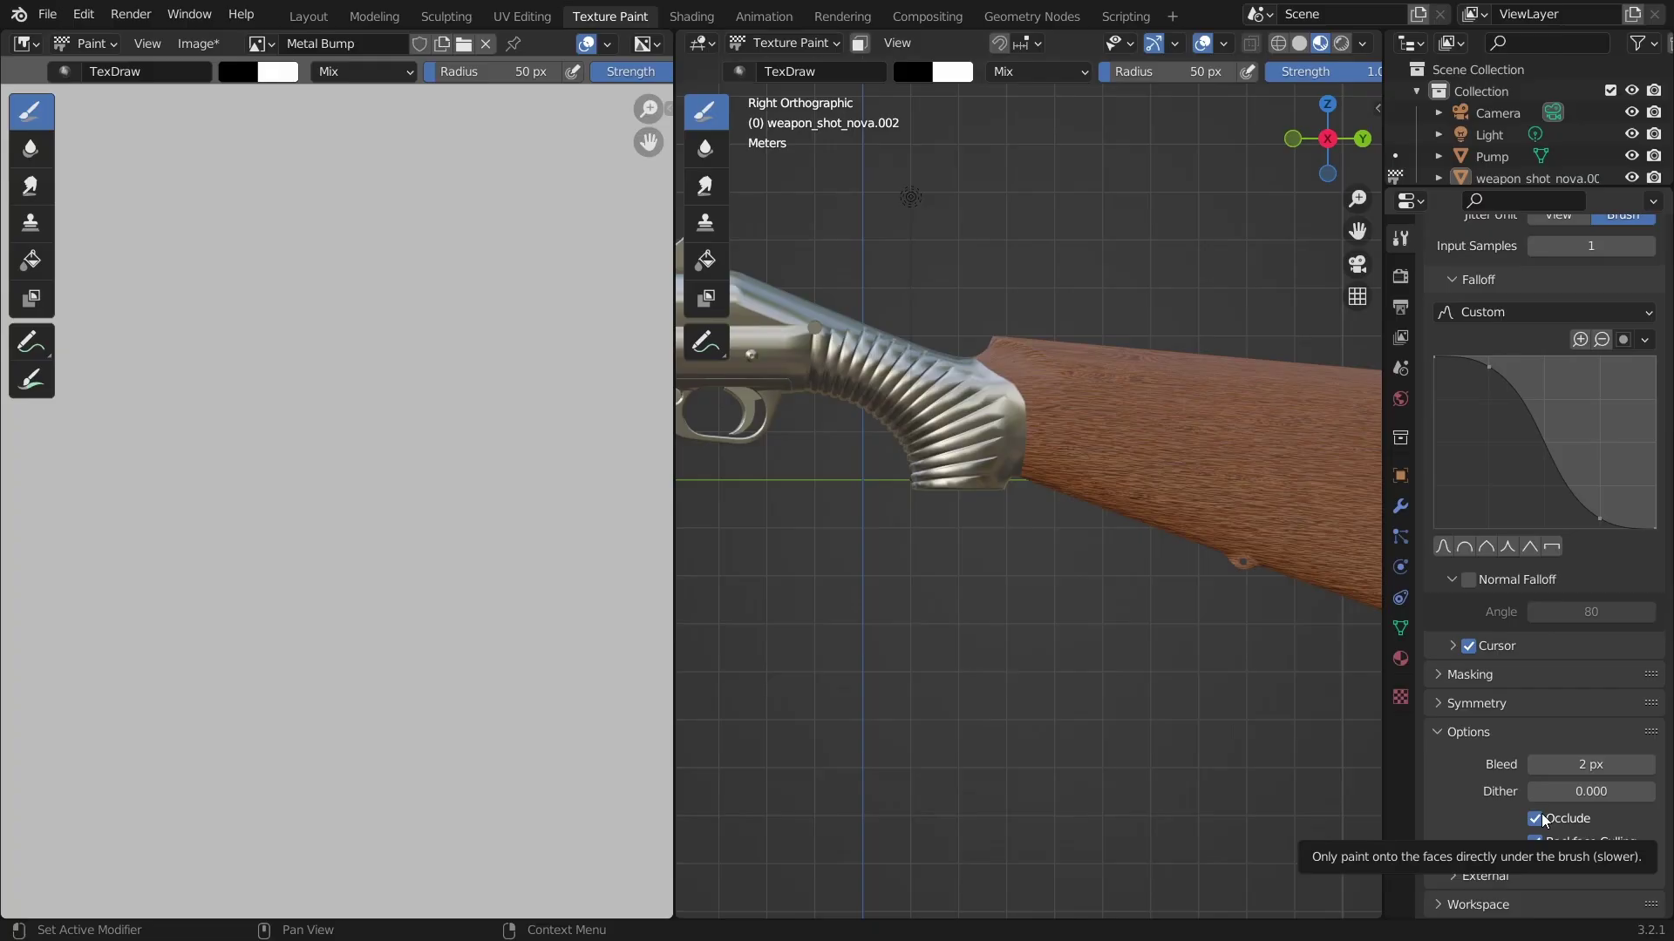
click(1536, 840)
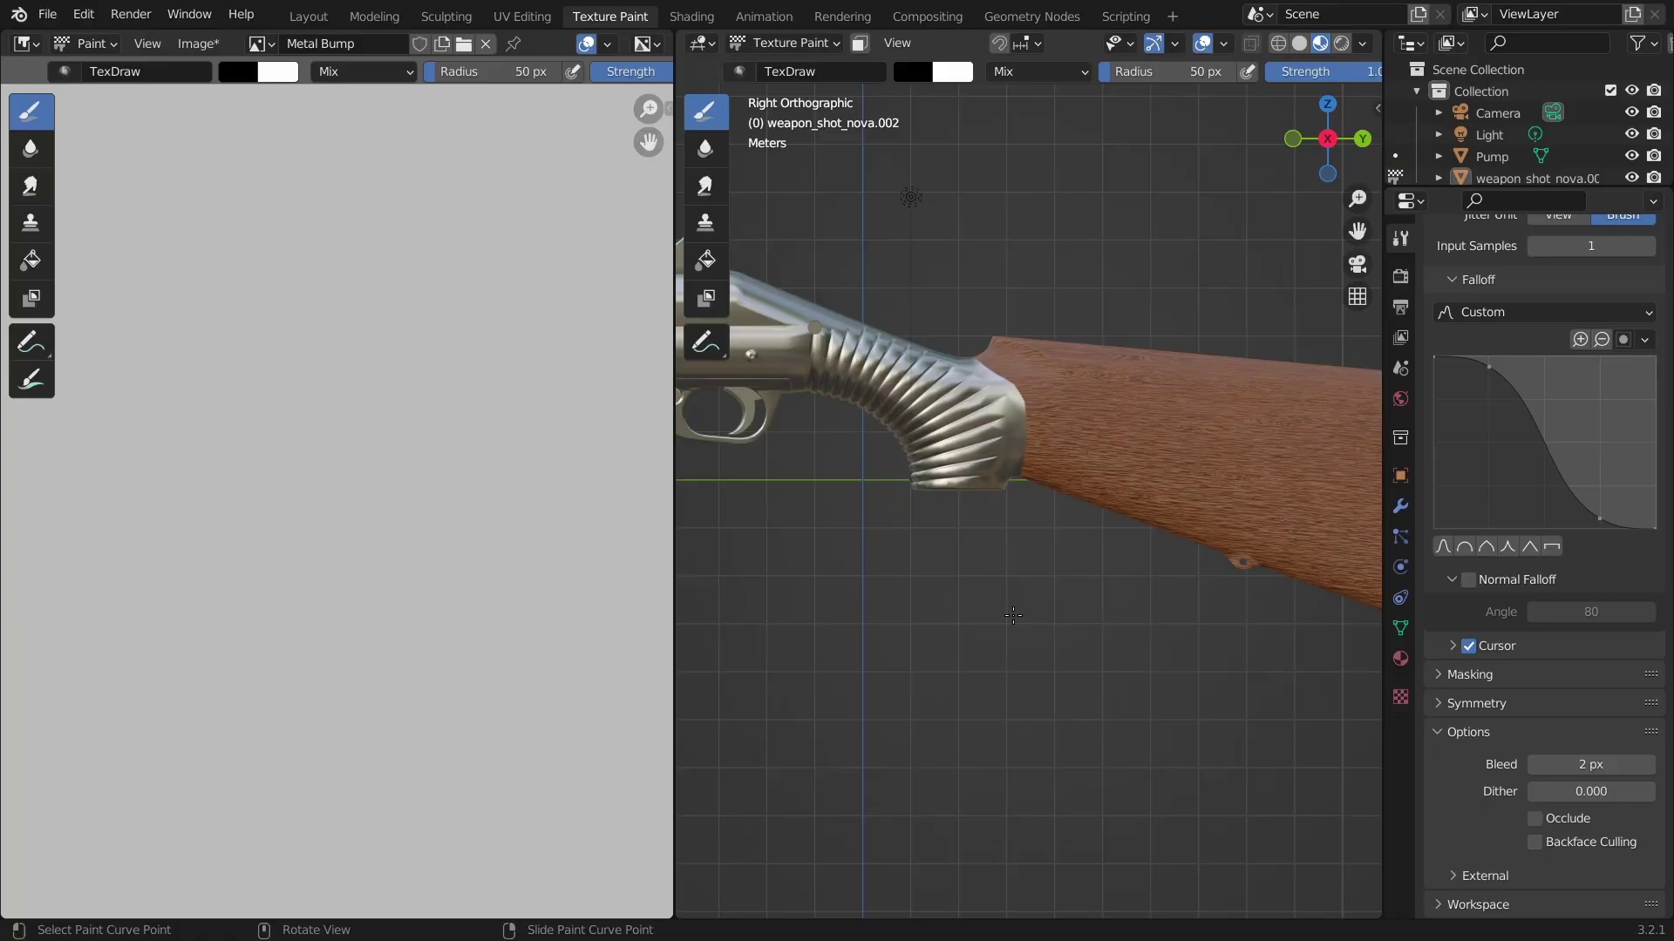
Set the TexDraw brush radius to 3 px and zoom onto the metal grip's joint with the stock.
key(f)
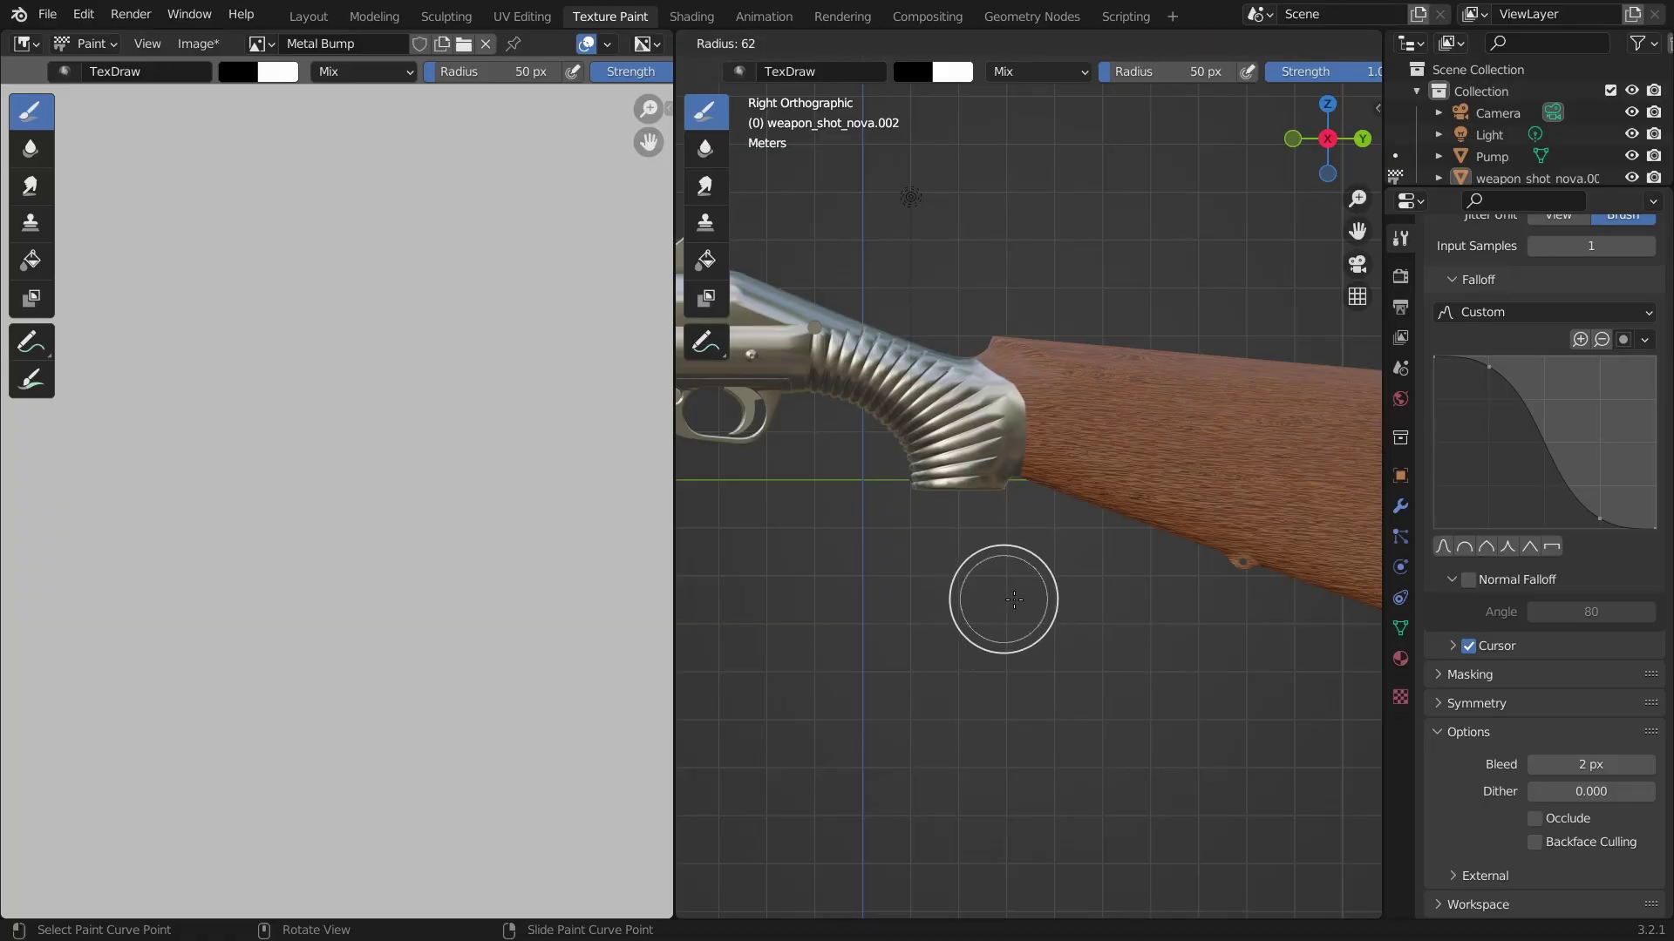
key(Escape)
key(f)
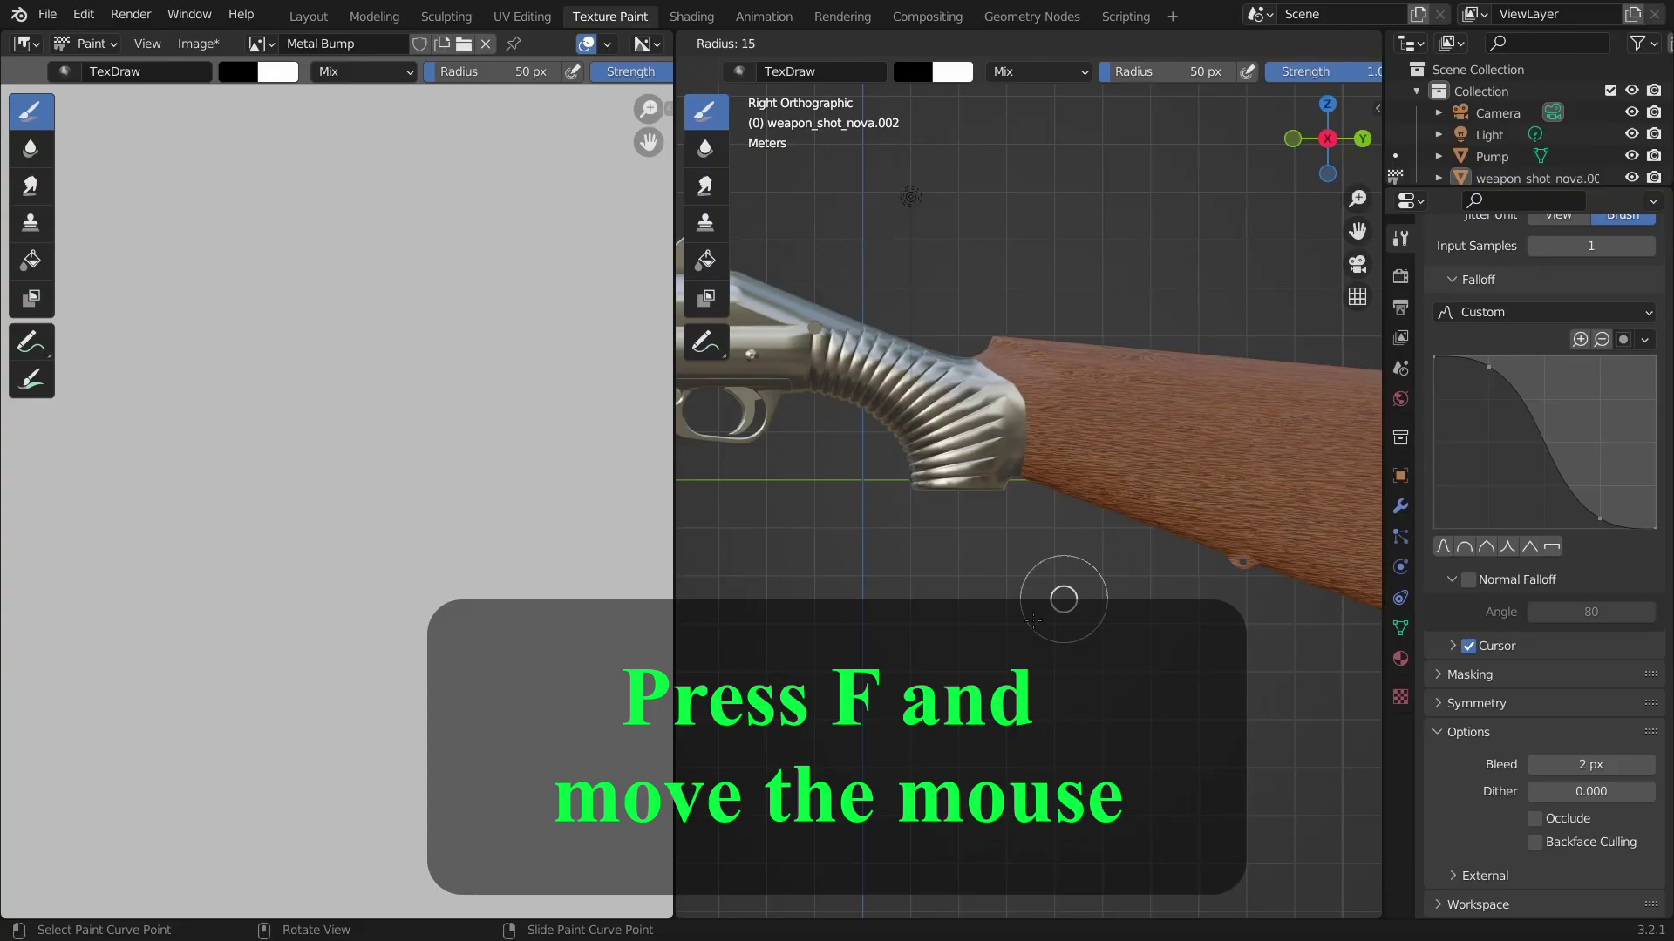
key(Escape)
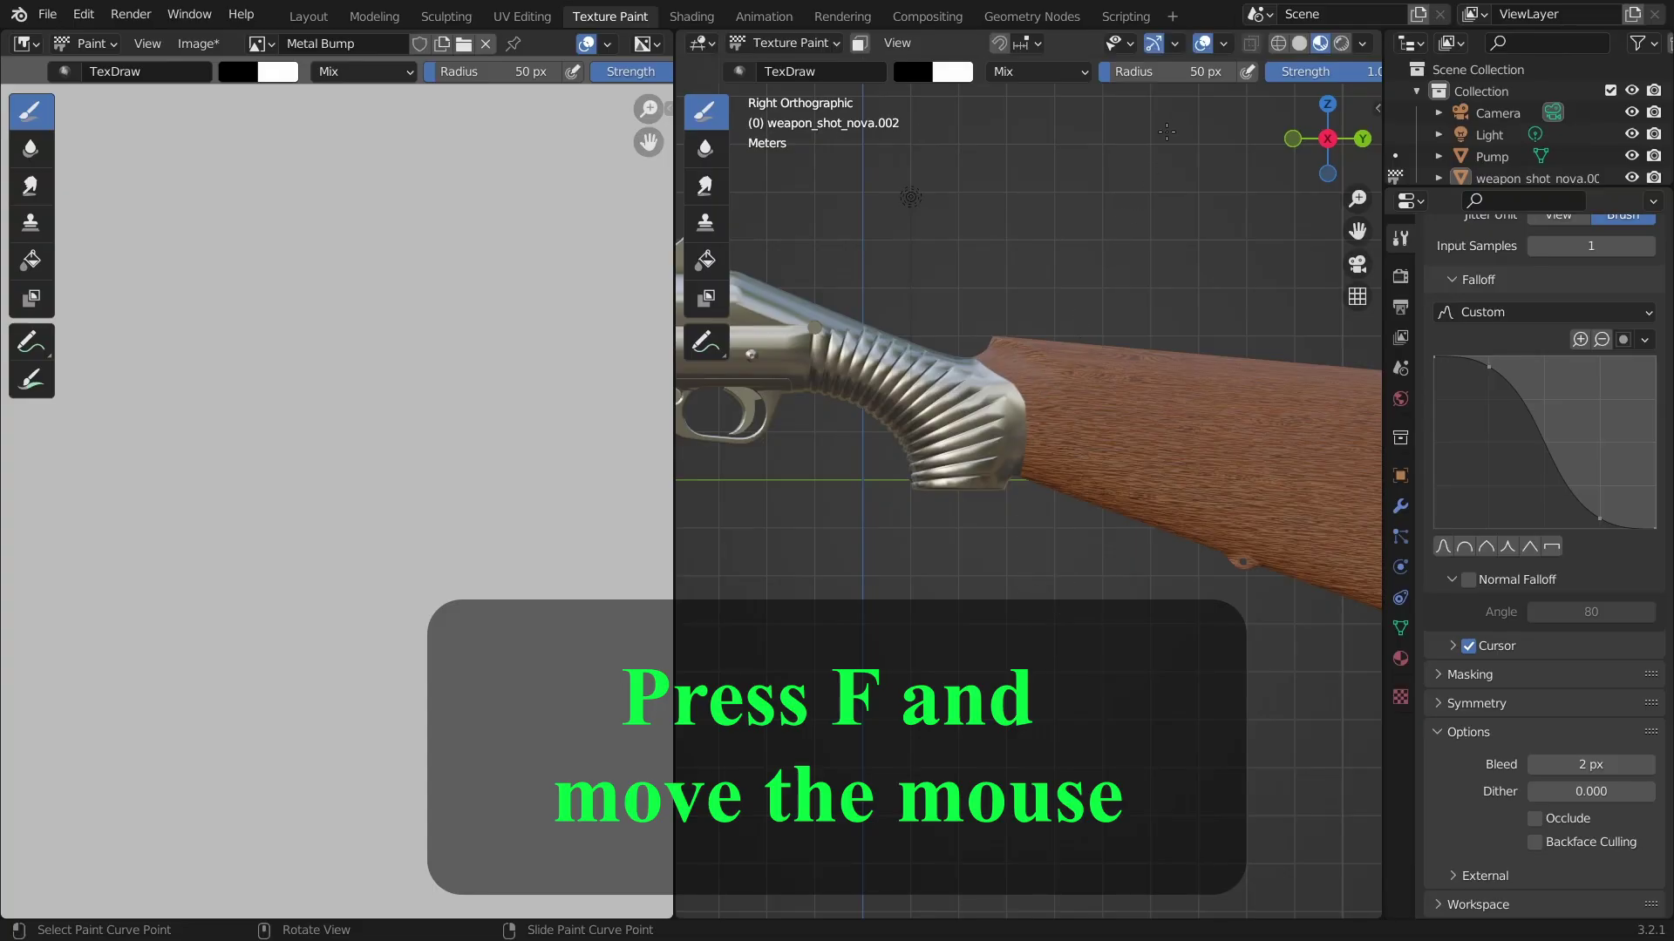
key(f)
key(Return)
drag(1104, 70, 1130, 69)
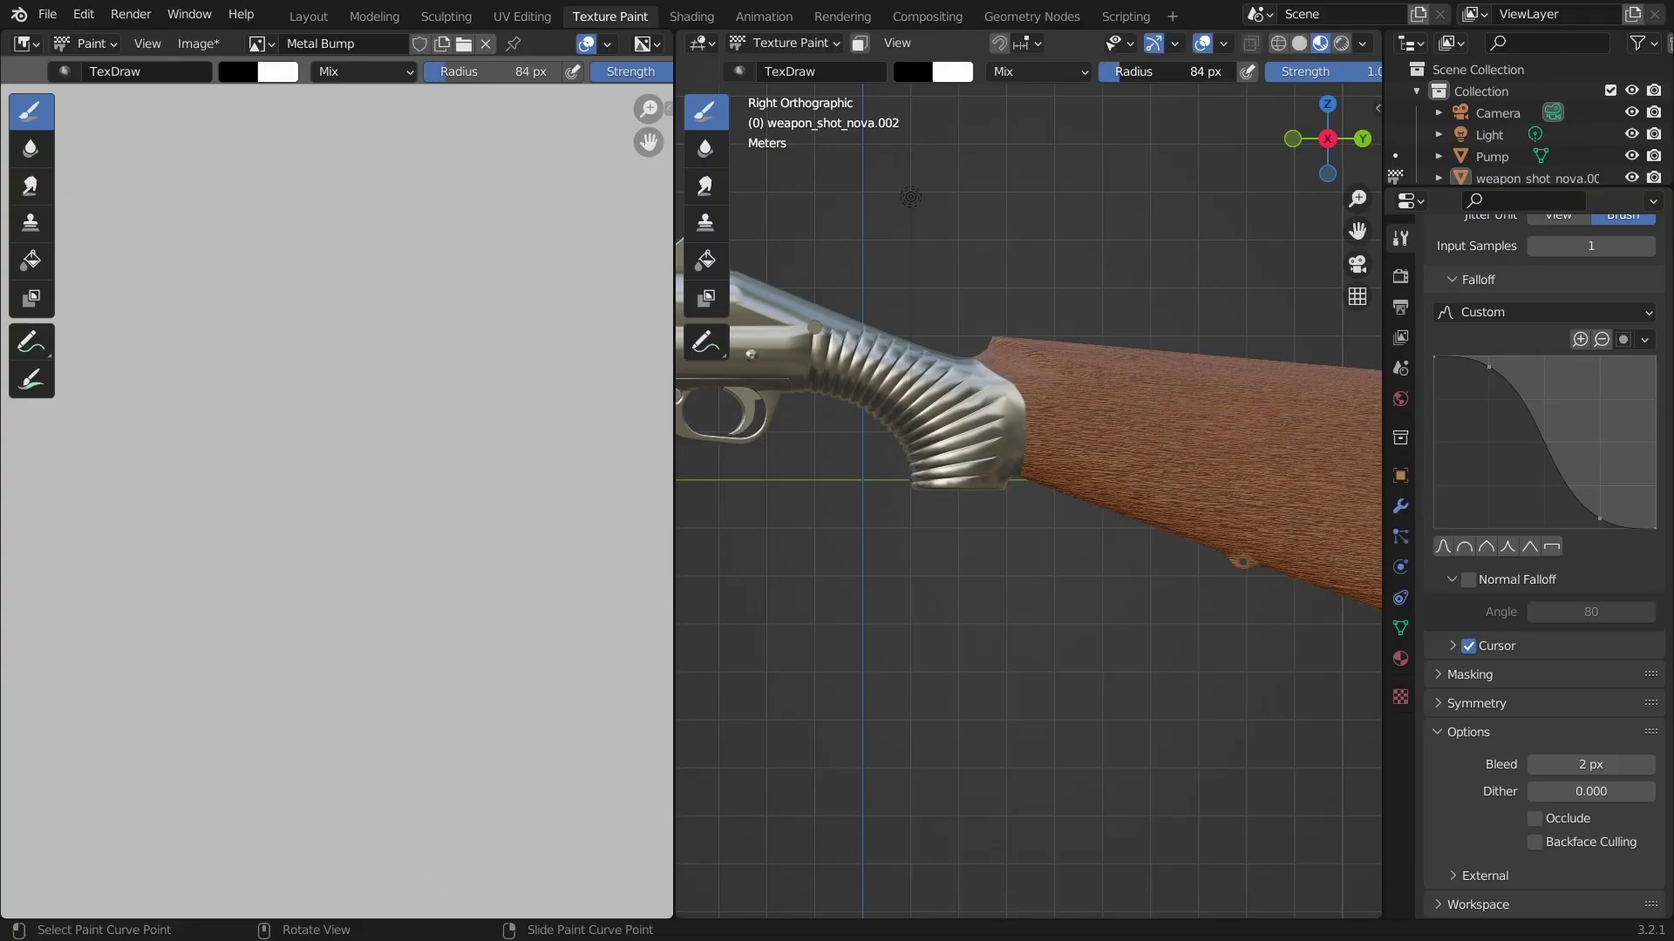
click(1131, 69)
text(3)
key(Return)
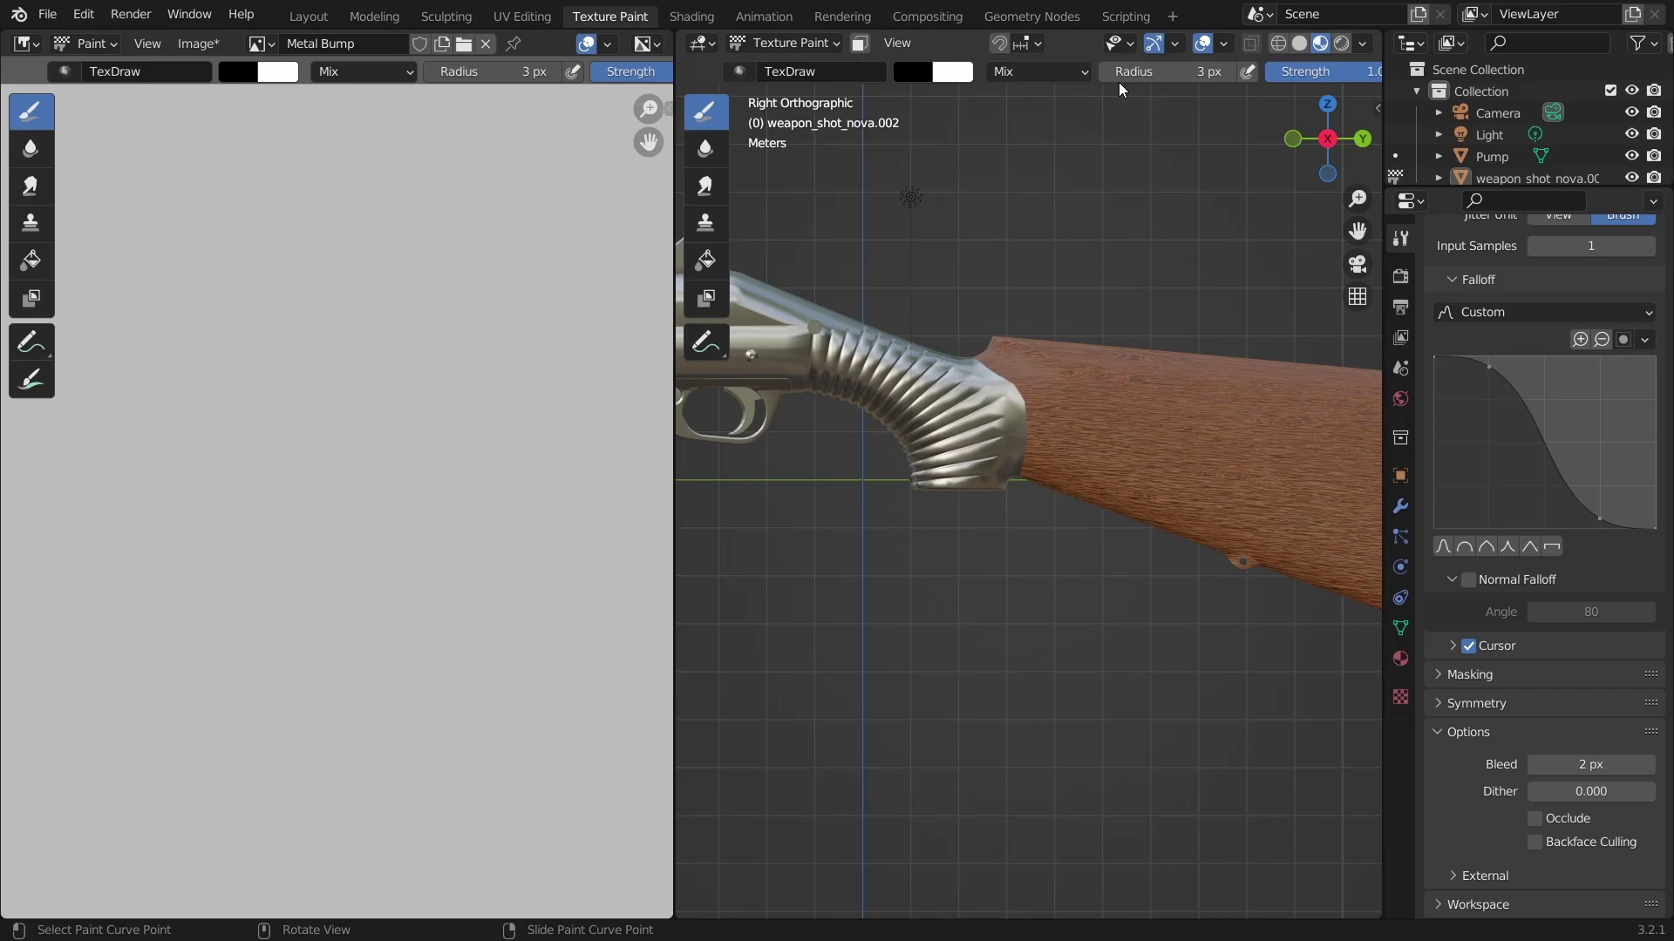
scroll(1128, 538, up, 10)
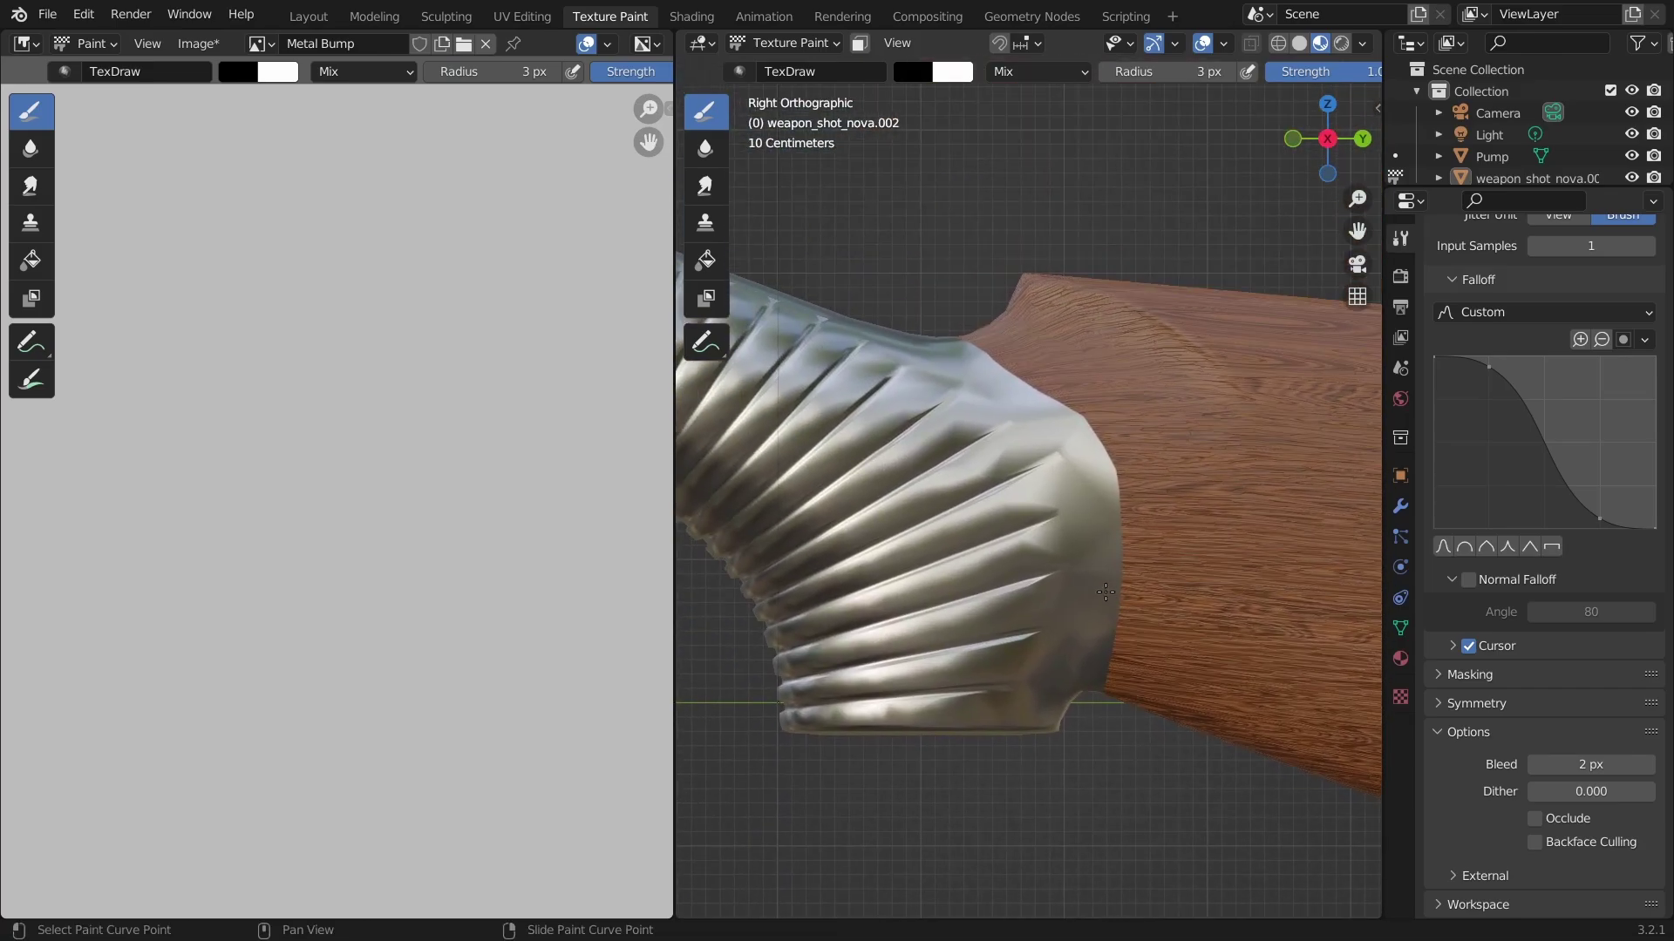
middle_drag(1128, 538, 1128, 422)
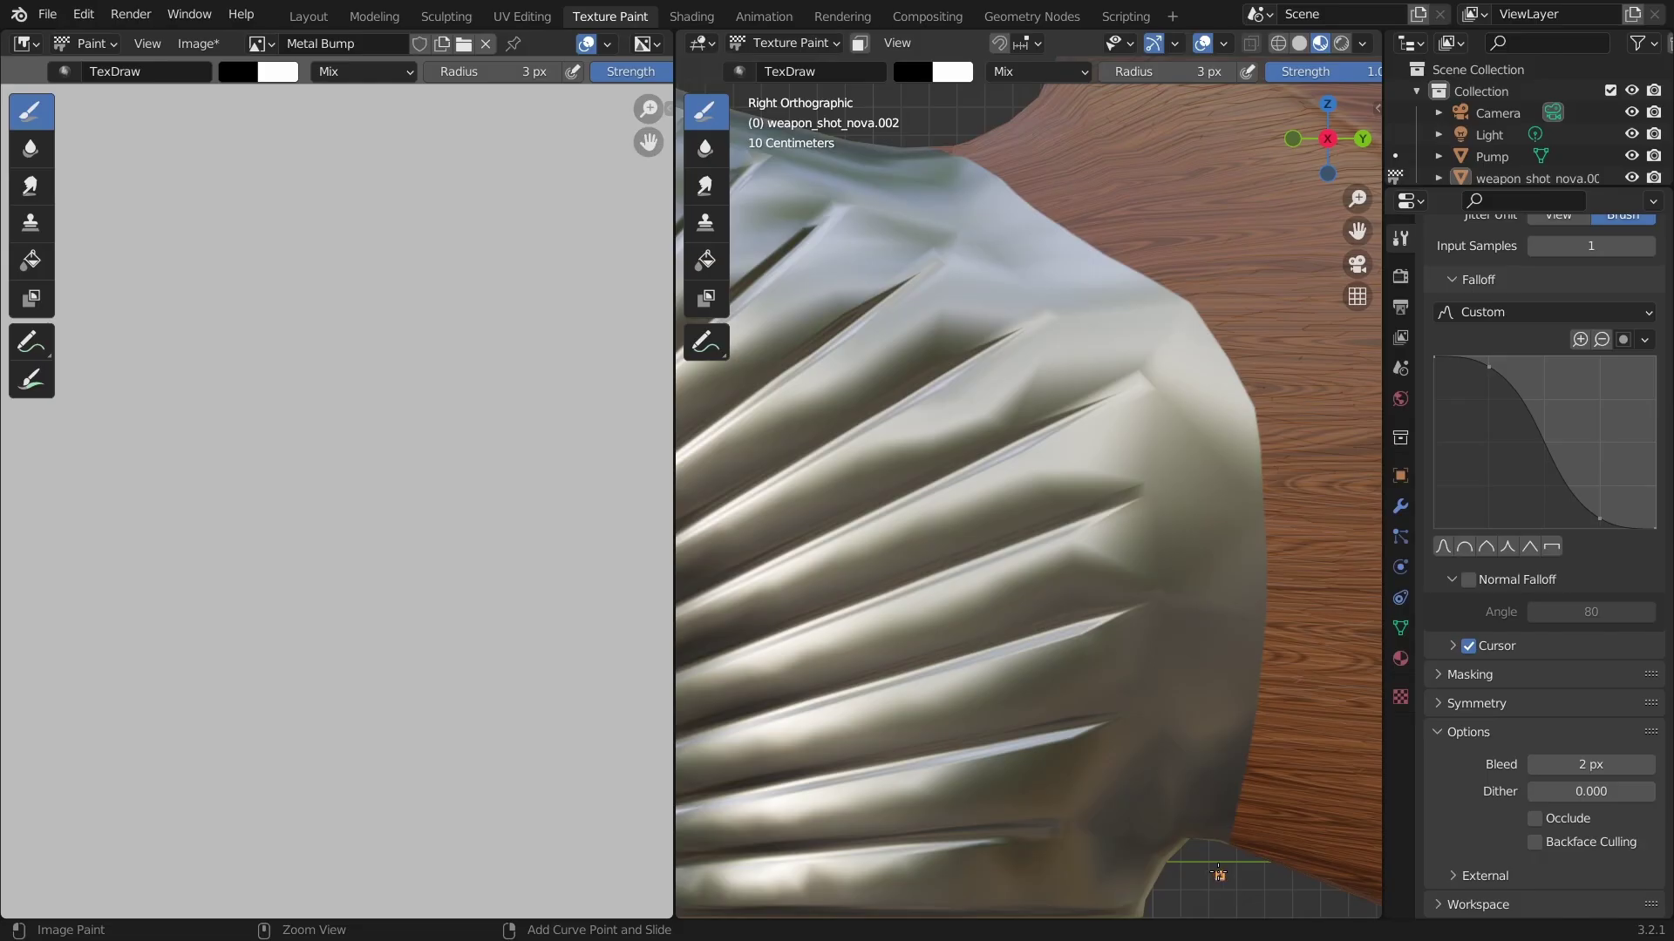
Place paint-curve points up the metal edge from the bottom, removing one misplaced point.
ctrl+right_click(1231, 836)
ctrl+right_click(1244, 772)
ctrl+right_click(1254, 716)
ctrl+right_click(1261, 642)
ctrl+right_click(1264, 609)
key(Delete)
ctrl+right_click(1265, 613)
ctrl+right_click(1265, 584)
ctrl+right_click(1265, 557)
ctrl+right_click(1263, 521)
ctrl+right_click(1262, 468)
ctrl+right_click(1254, 415)
ctrl+right_click(1245, 387)
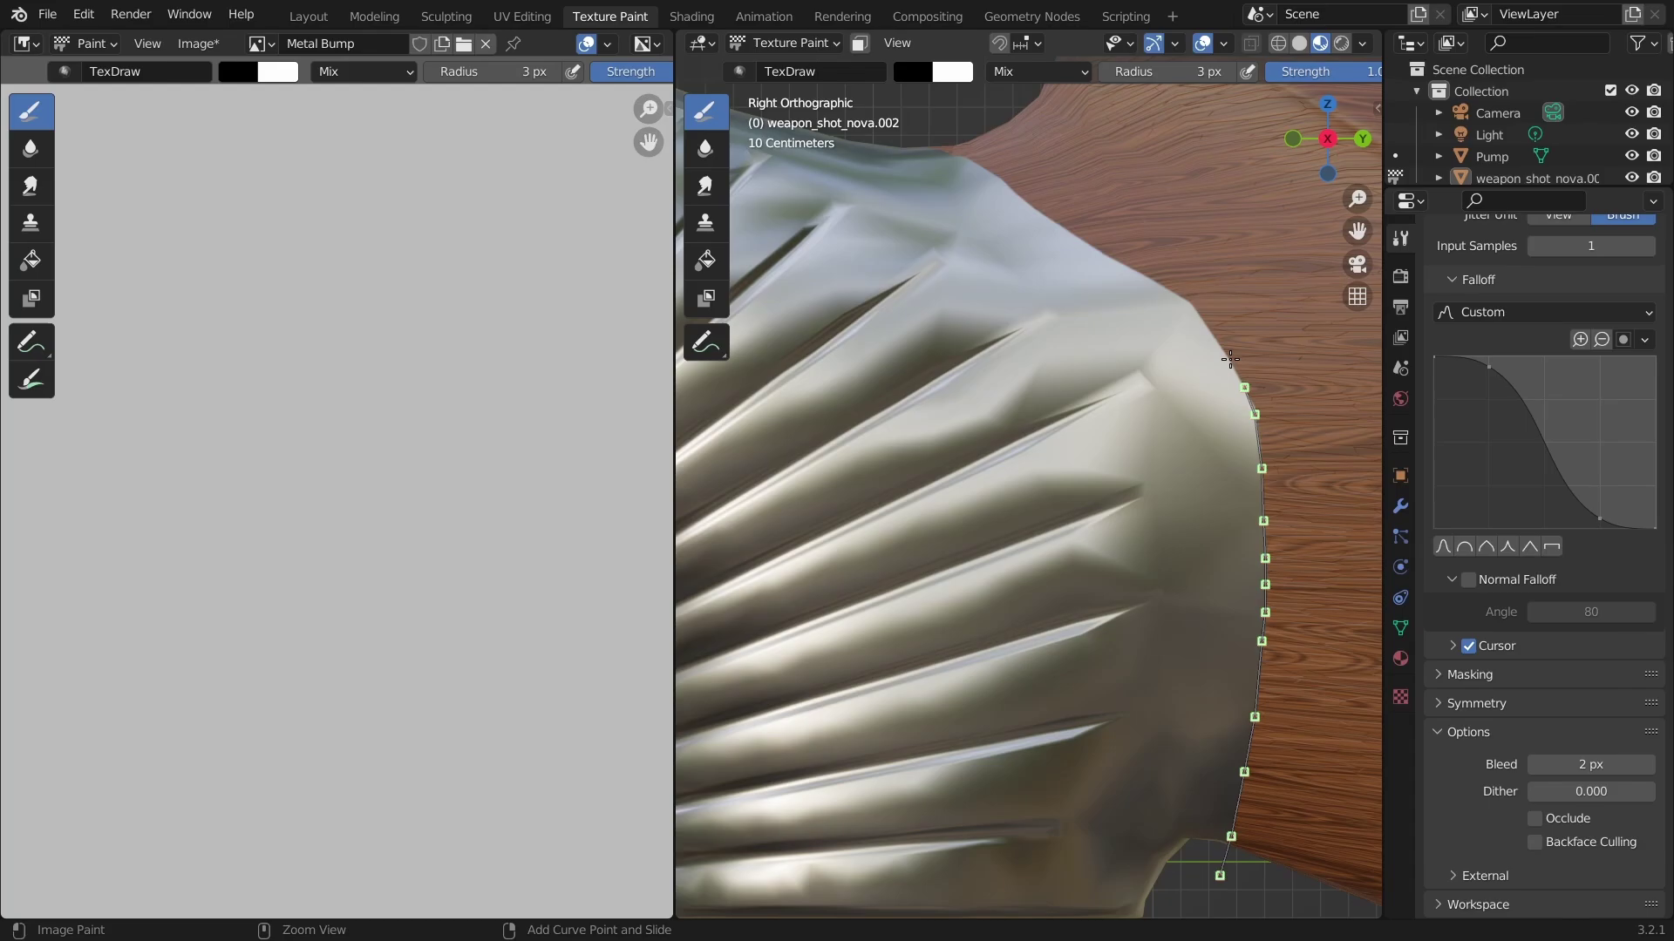
Continue the paint curve around the upper bend and along the top edge.
ctrl+right_click(1230, 359)
ctrl+right_click(1211, 330)
ctrl+right_click(1194, 303)
ctrl+right_click(1179, 296)
ctrl+right_click(1155, 280)
ctrl+right_click(1132, 268)
ctrl+right_click(1105, 254)
ctrl+right_click(1088, 244)
ctrl+right_click(1075, 233)
ctrl+right_click(1062, 226)
Extend the paint curve up-left along the top edge to its end.
ctrl+right_click(1046, 215)
ctrl+right_click(1037, 210)
ctrl+right_click(1023, 198)
ctrl+right_click(1007, 184)
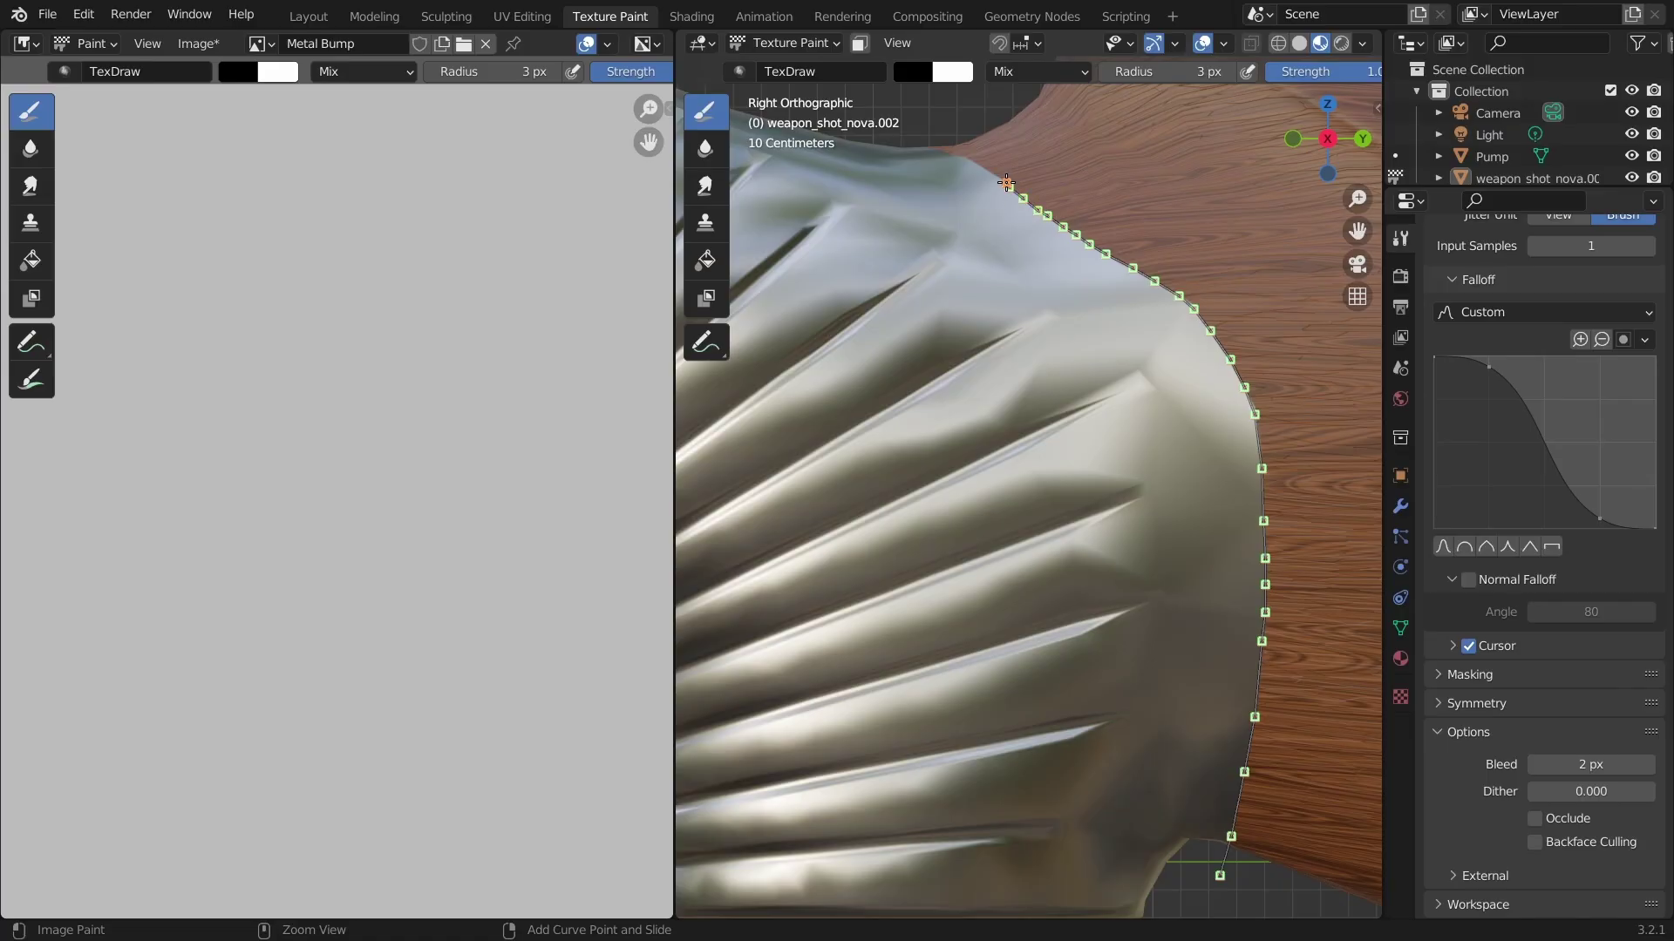
ctrl+right_click(991, 173)
ctrl+right_click(970, 161)
ctrl+right_click(961, 157)
ctrl+right_click(954, 156)
ctrl+right_click(946, 153)
ctrl+right_click(903, 130)
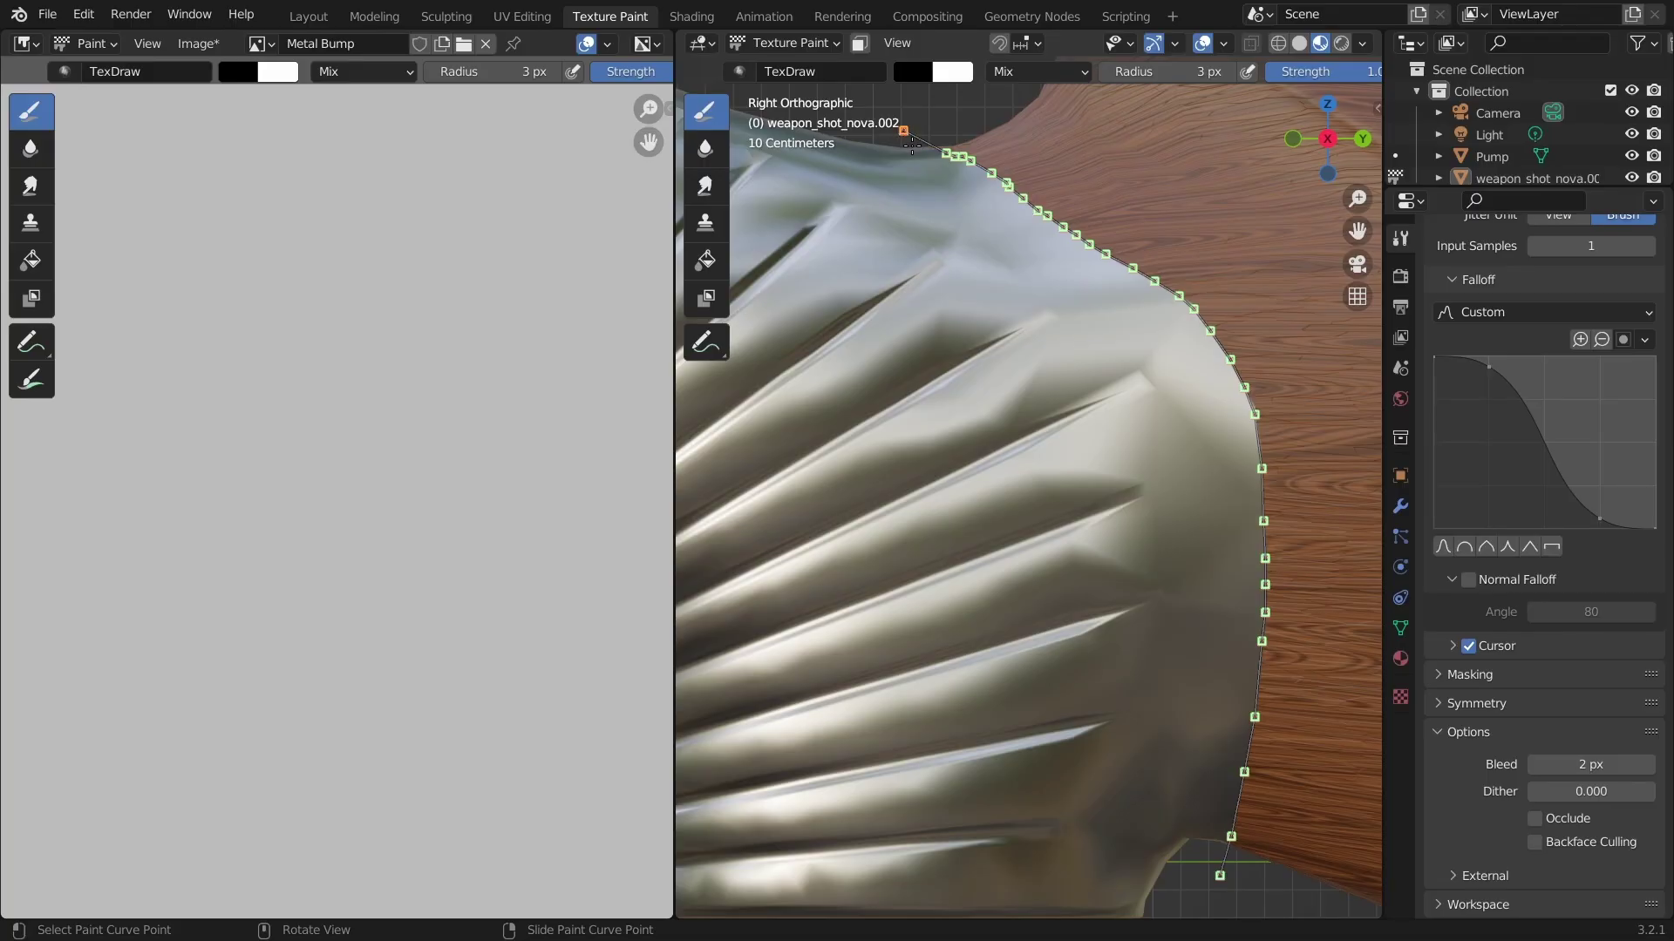
Stroke the paint curve to engrave the grip edge, then inspect the result in Layout.
key(Return)
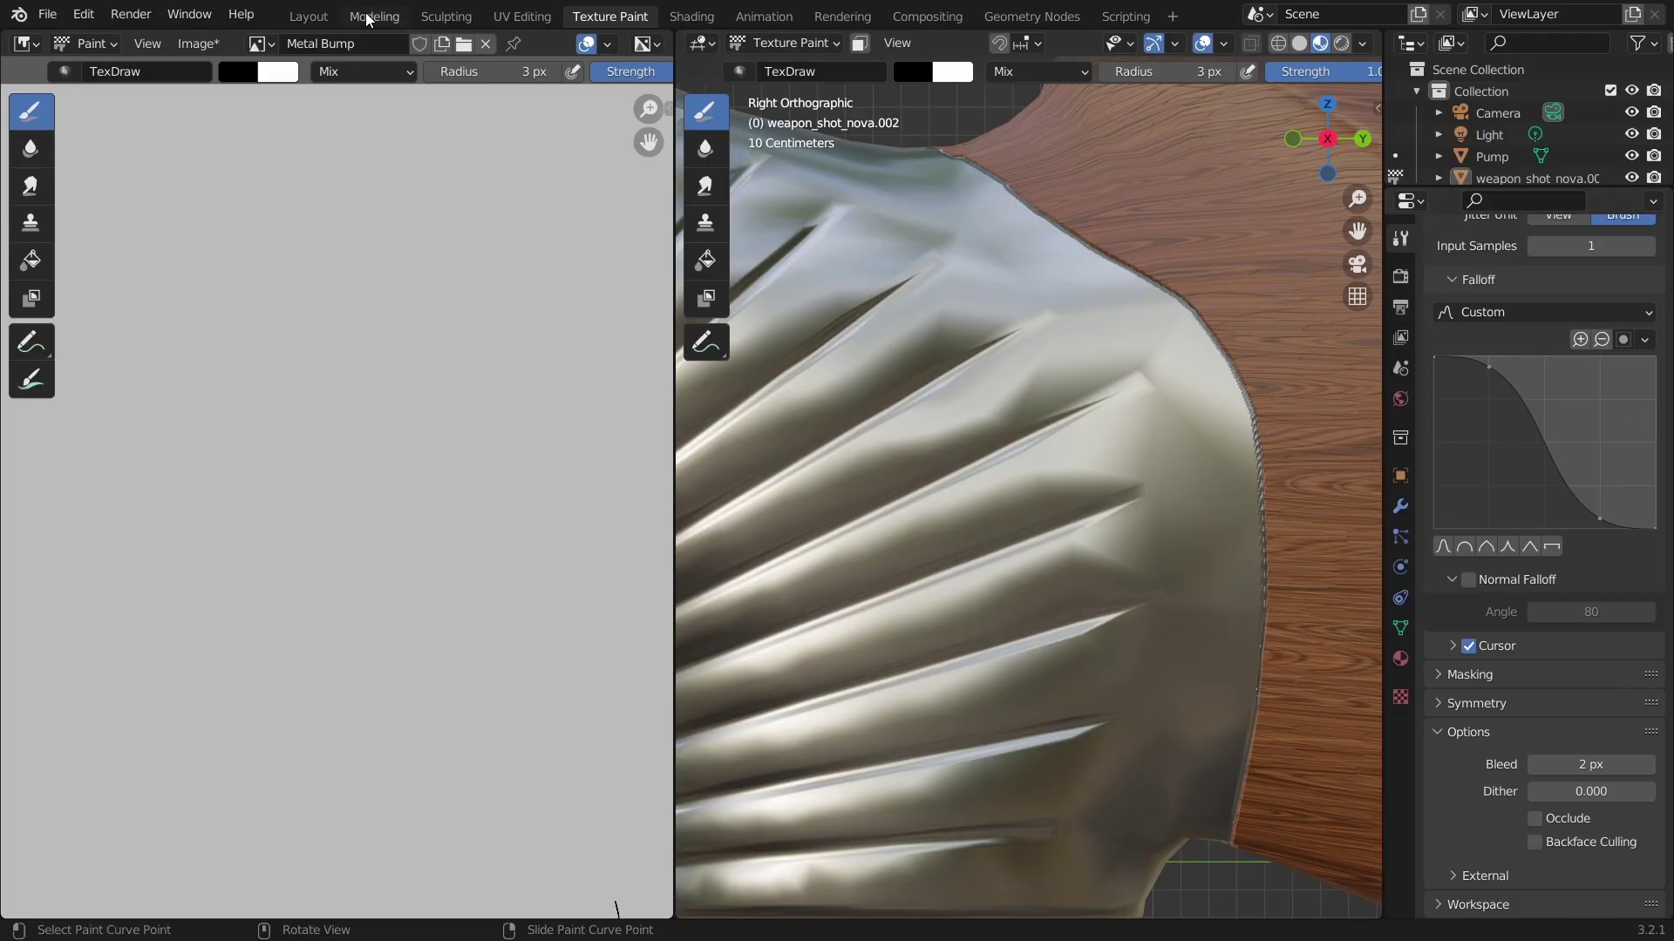
click(308, 15)
scroll(1034, 438, up, 4)
shift+middle_drag(1062, 488, 558, 70)
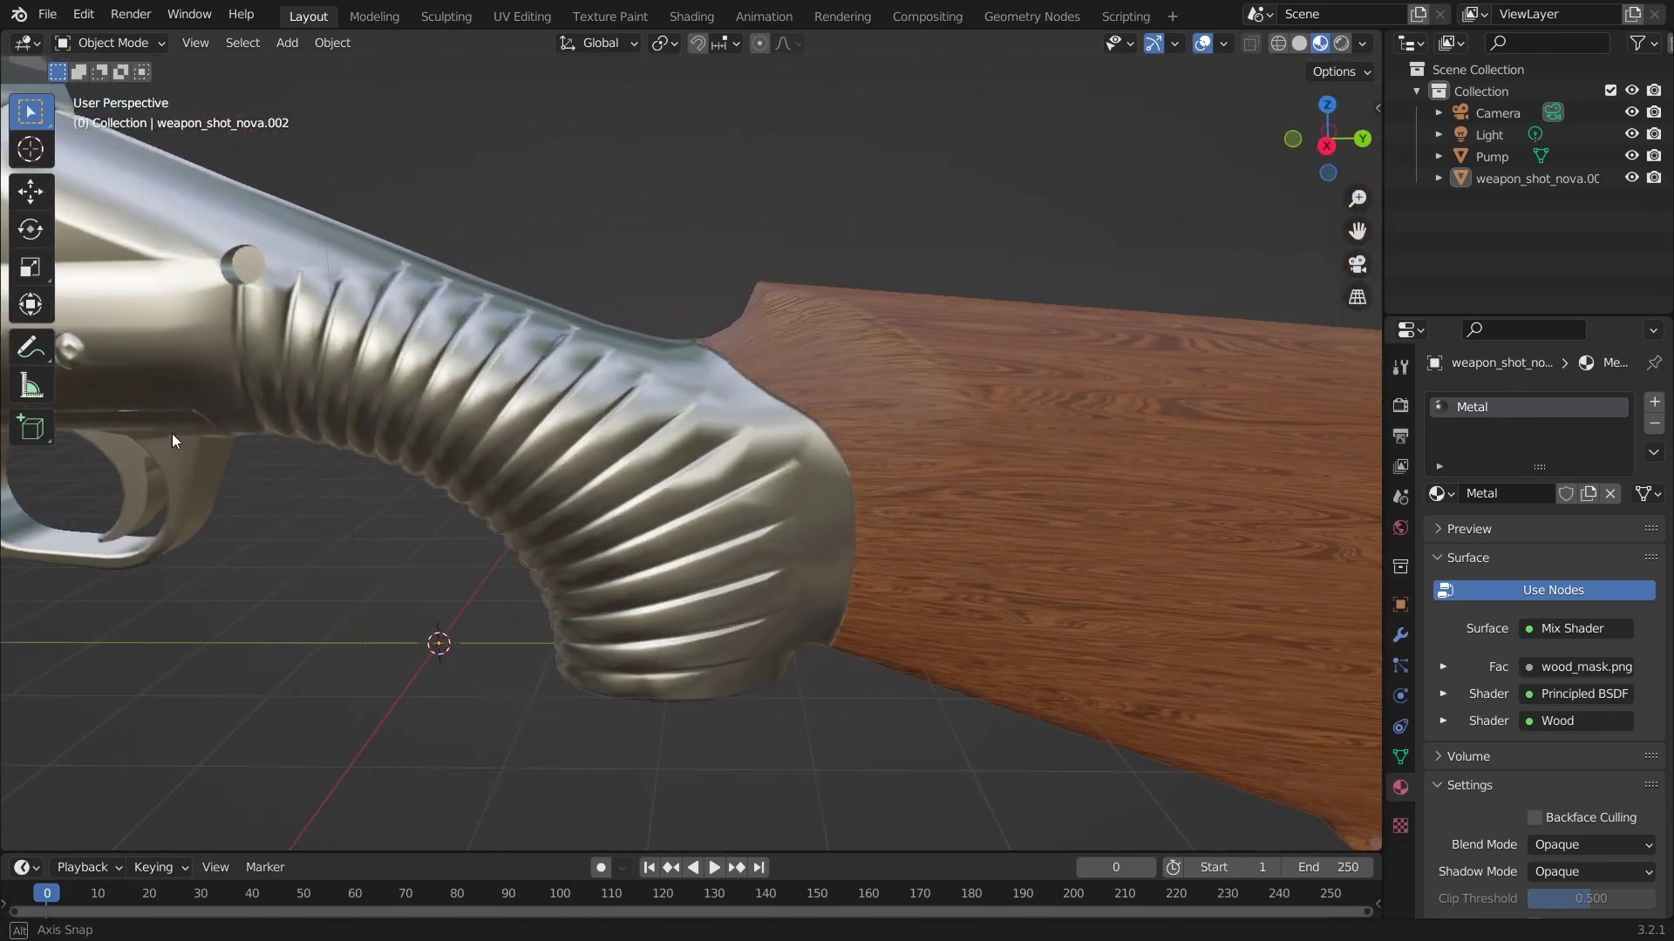
Back in Texture Paint, frame the whole Metal Bump image showing the curved stroke.
click(610, 17)
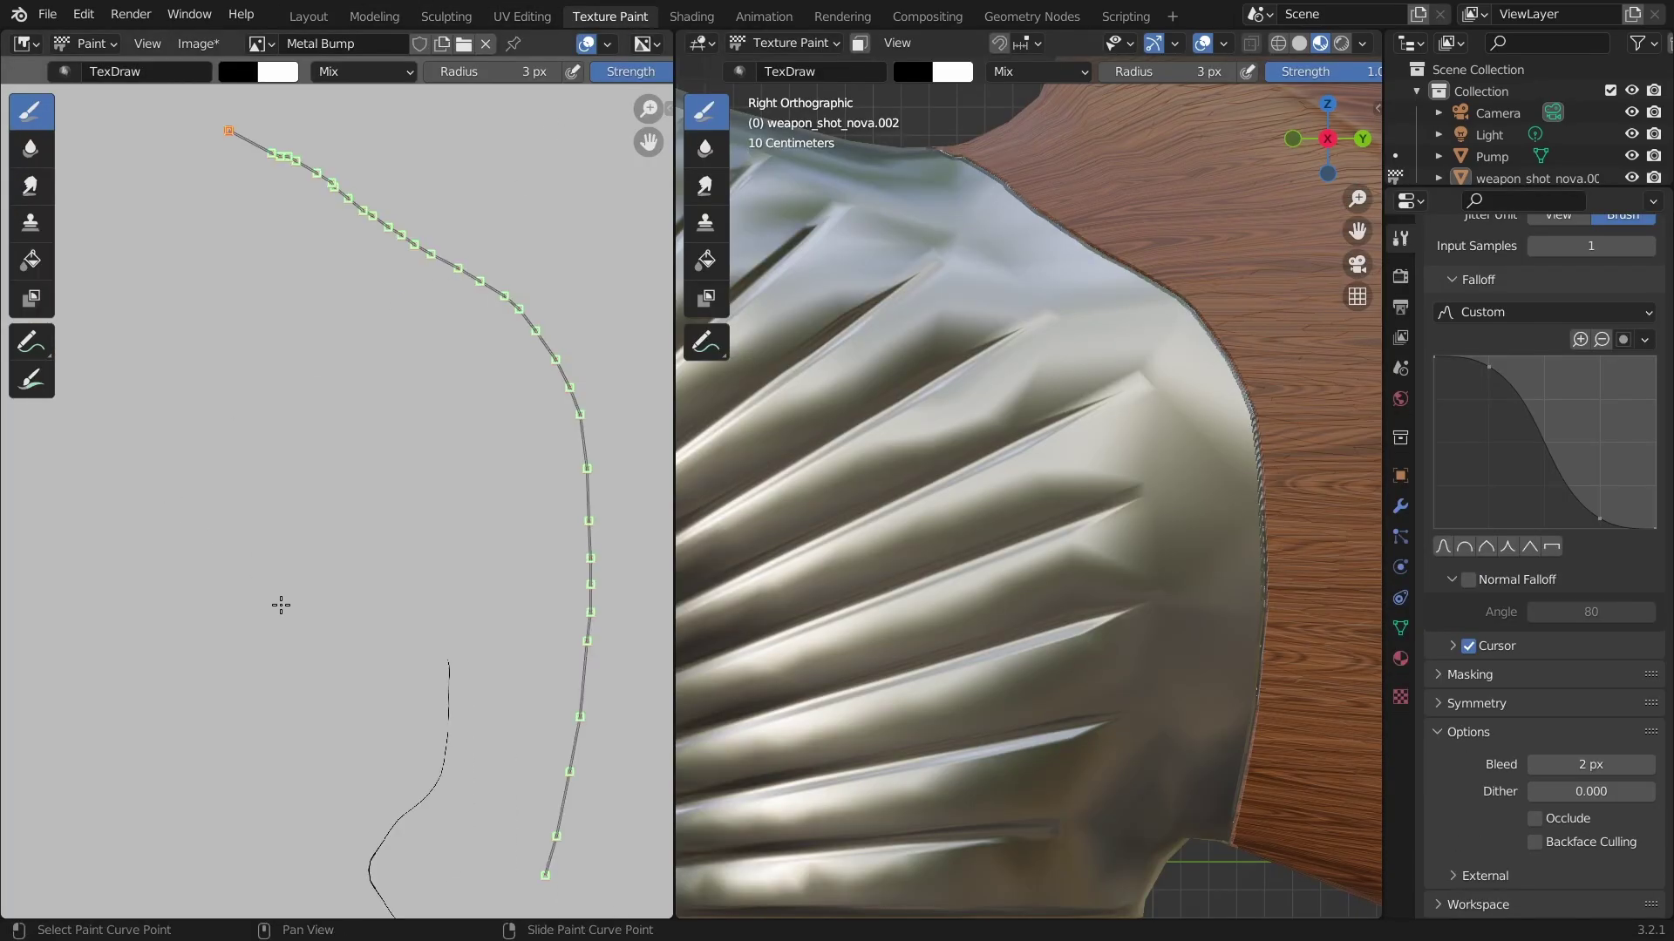
scroll(281, 605, down, 5)
middle_drag(347, 587, 422, 505)
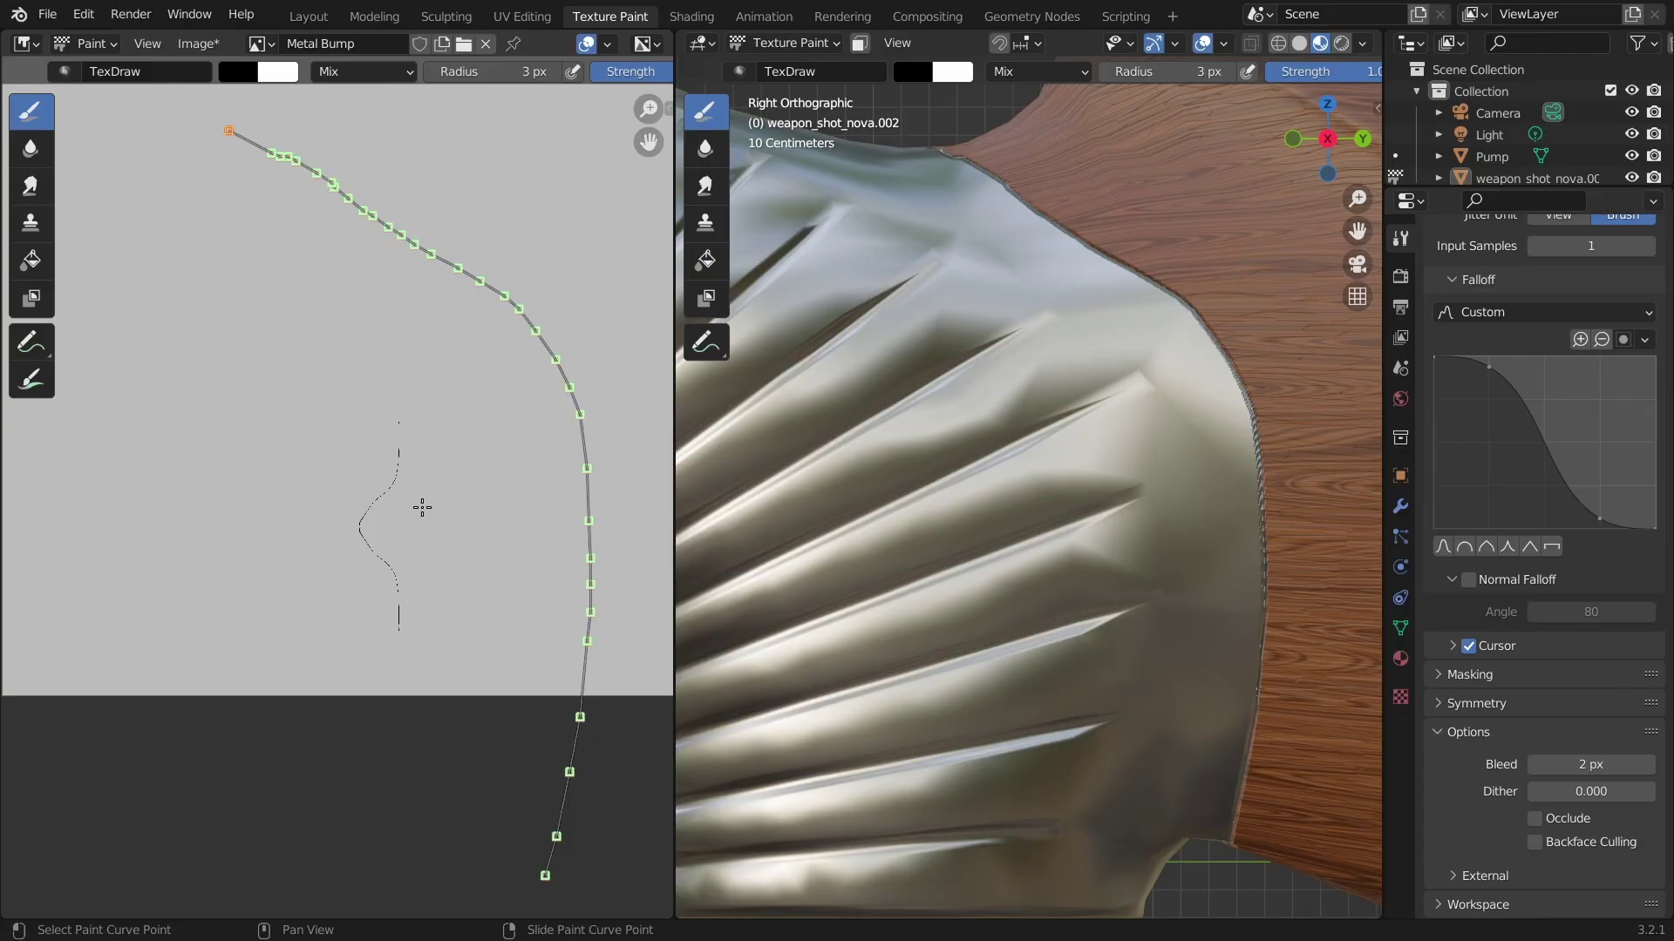
scroll(422, 505, up, 5)
mouse_move(321, 387)
middle_down()
mouse_move(202, 430)
mouse_move(231, 448)
middle_up()
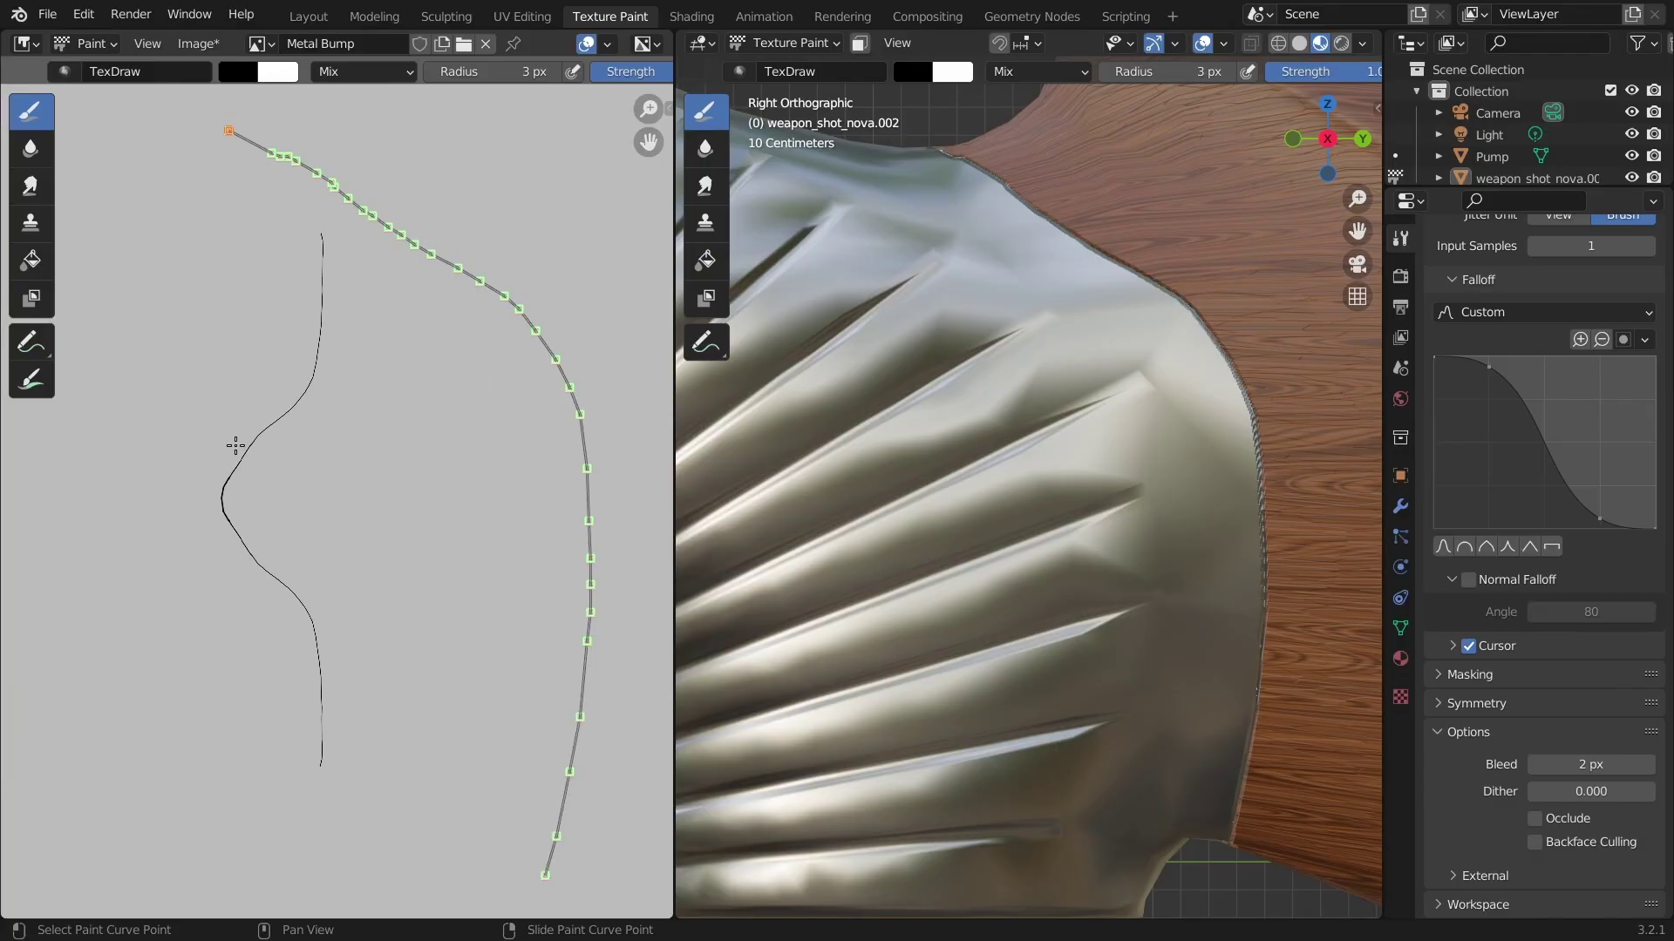
scroll(263, 537, up, 2)
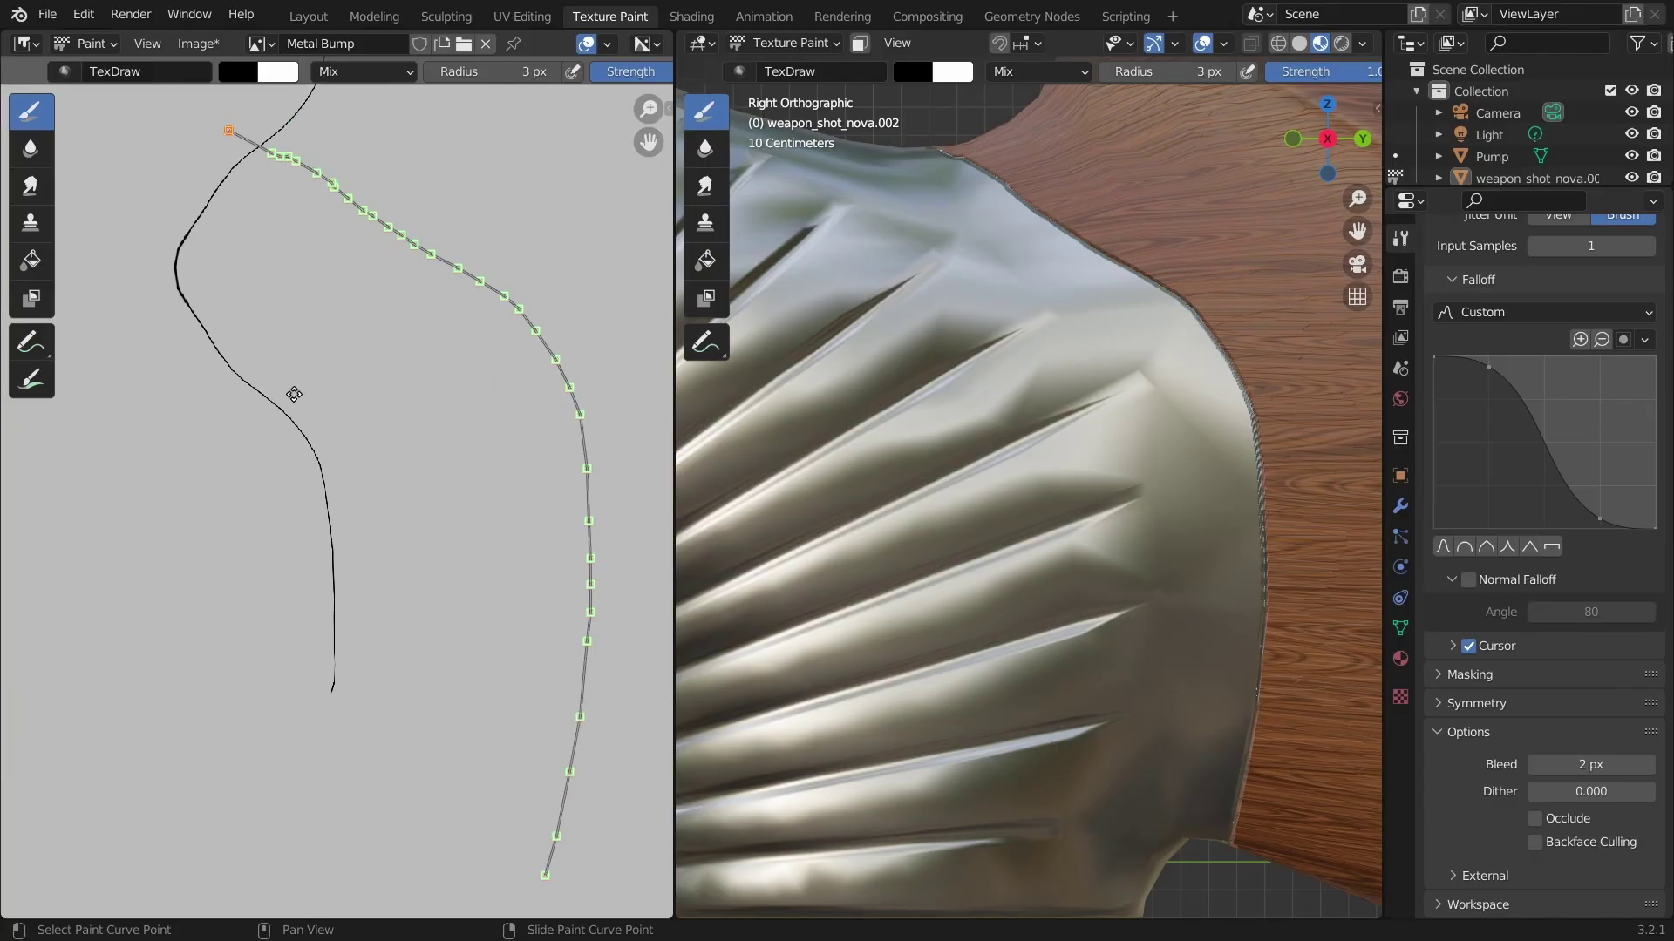
mouse_move(294, 394)
mouse_down()
mouse_move(318, 590)
mouse_move(281, 504)
mouse_move(303, 484)
mouse_move(337, 512)
mouse_up()
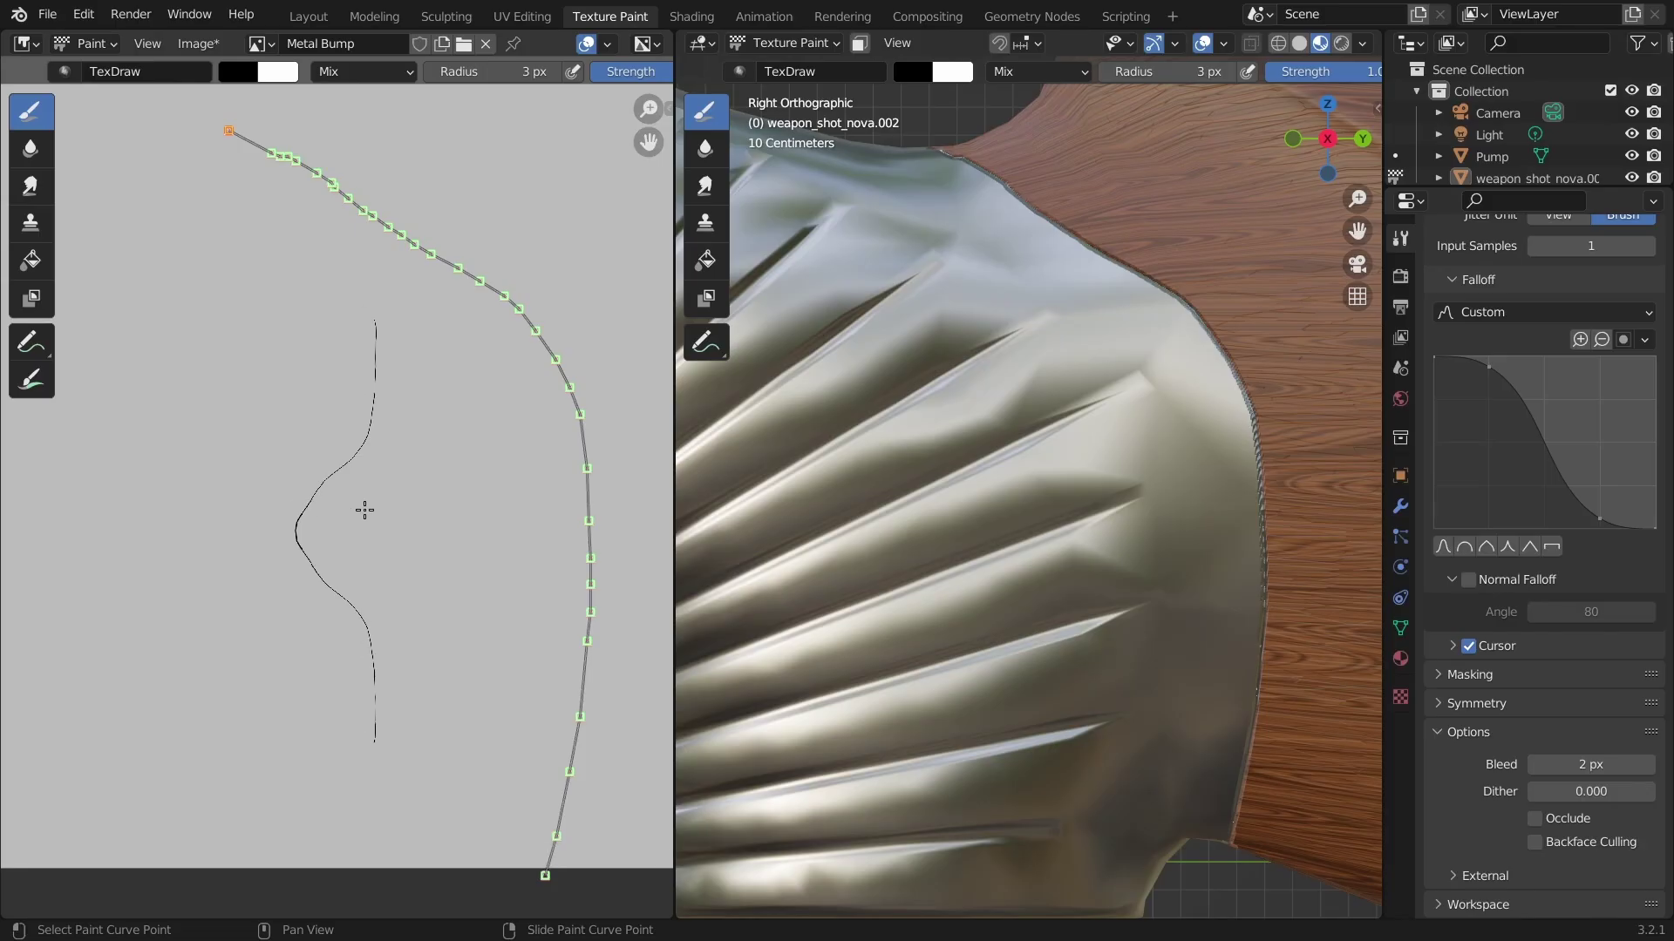
scroll(363, 508, down, 4)
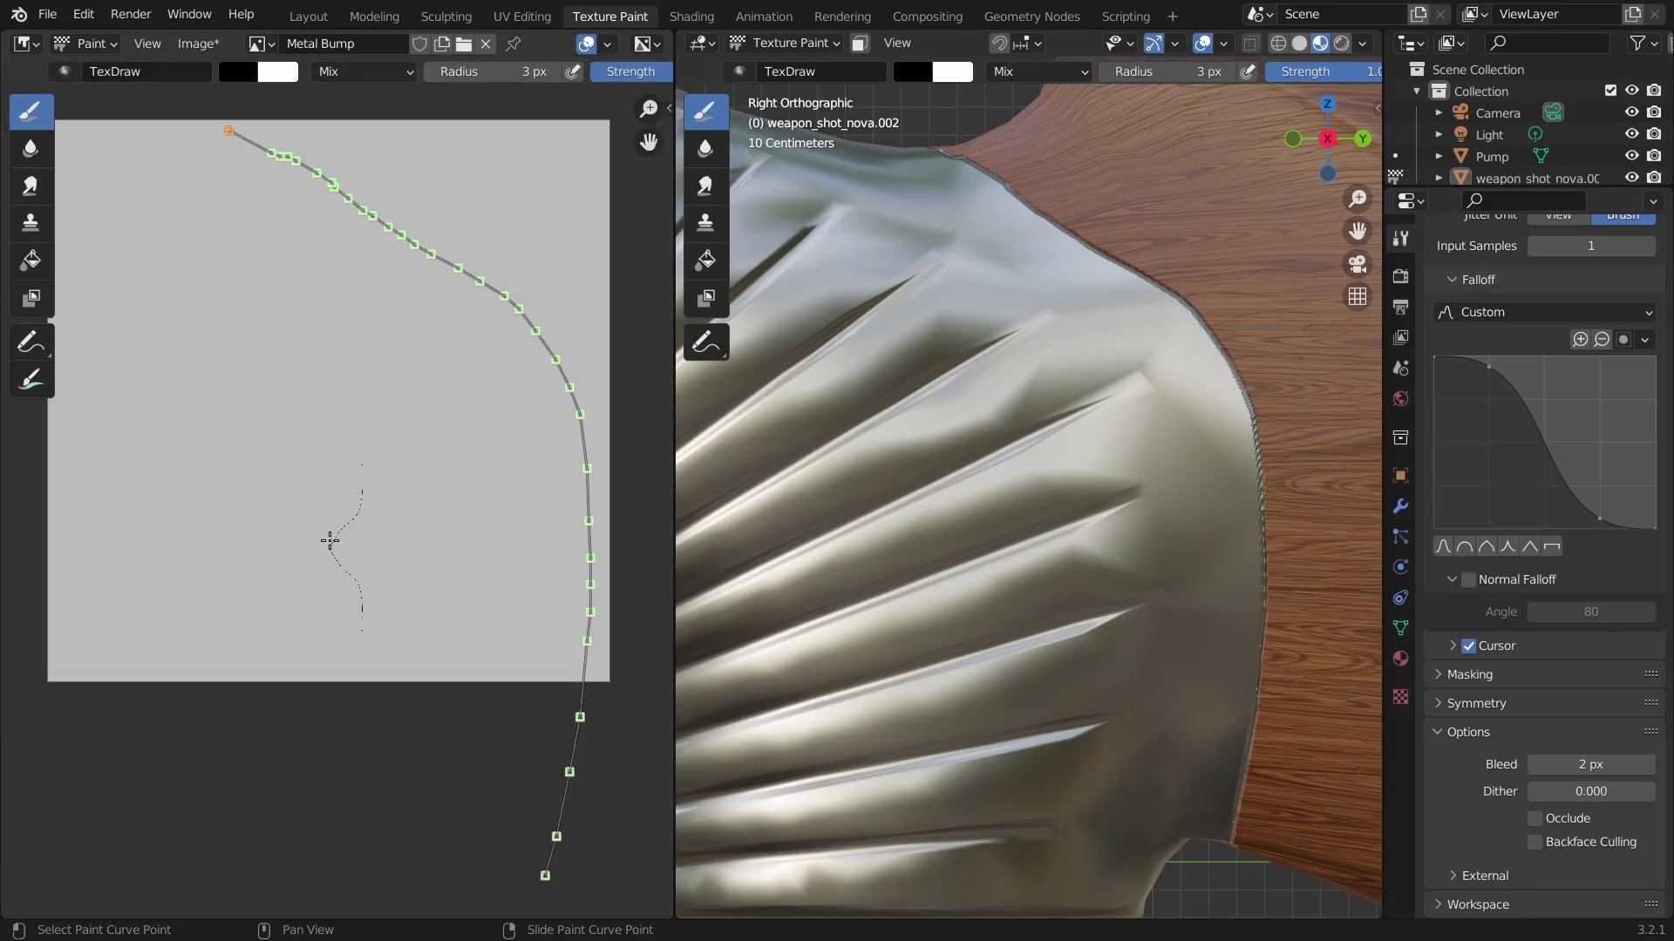
middle_drag(329, 543, 313, 530)
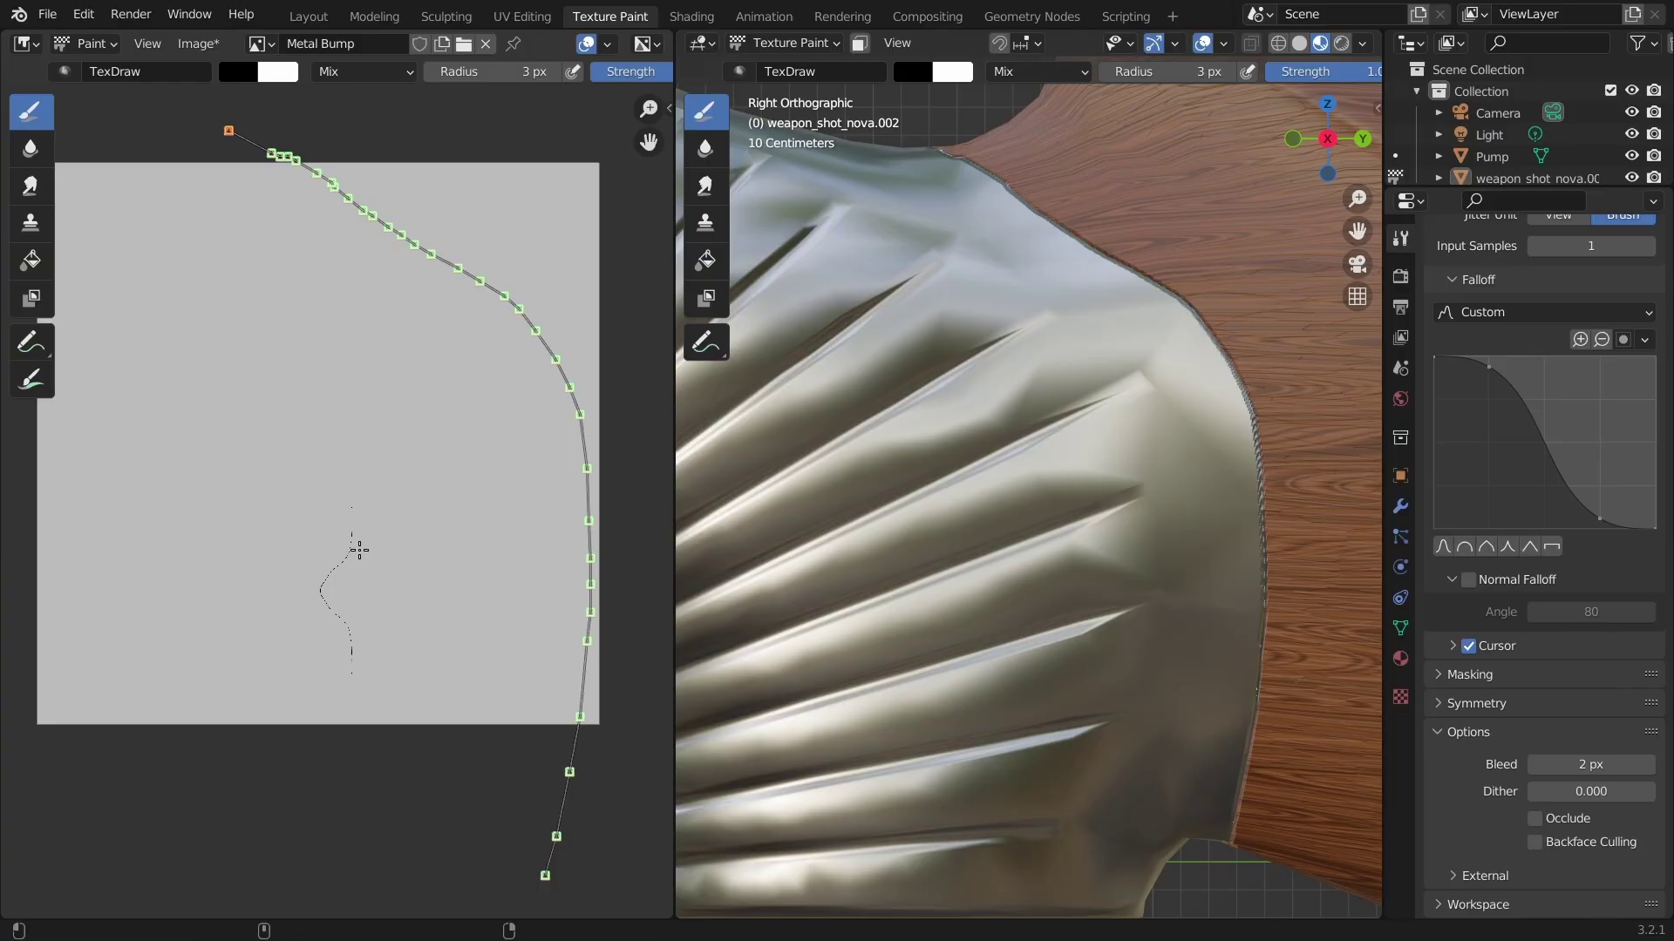
Save the bump image as Metal Bump.png and save nova_relic_tutorial2.blend.
key(alt+shift+s)
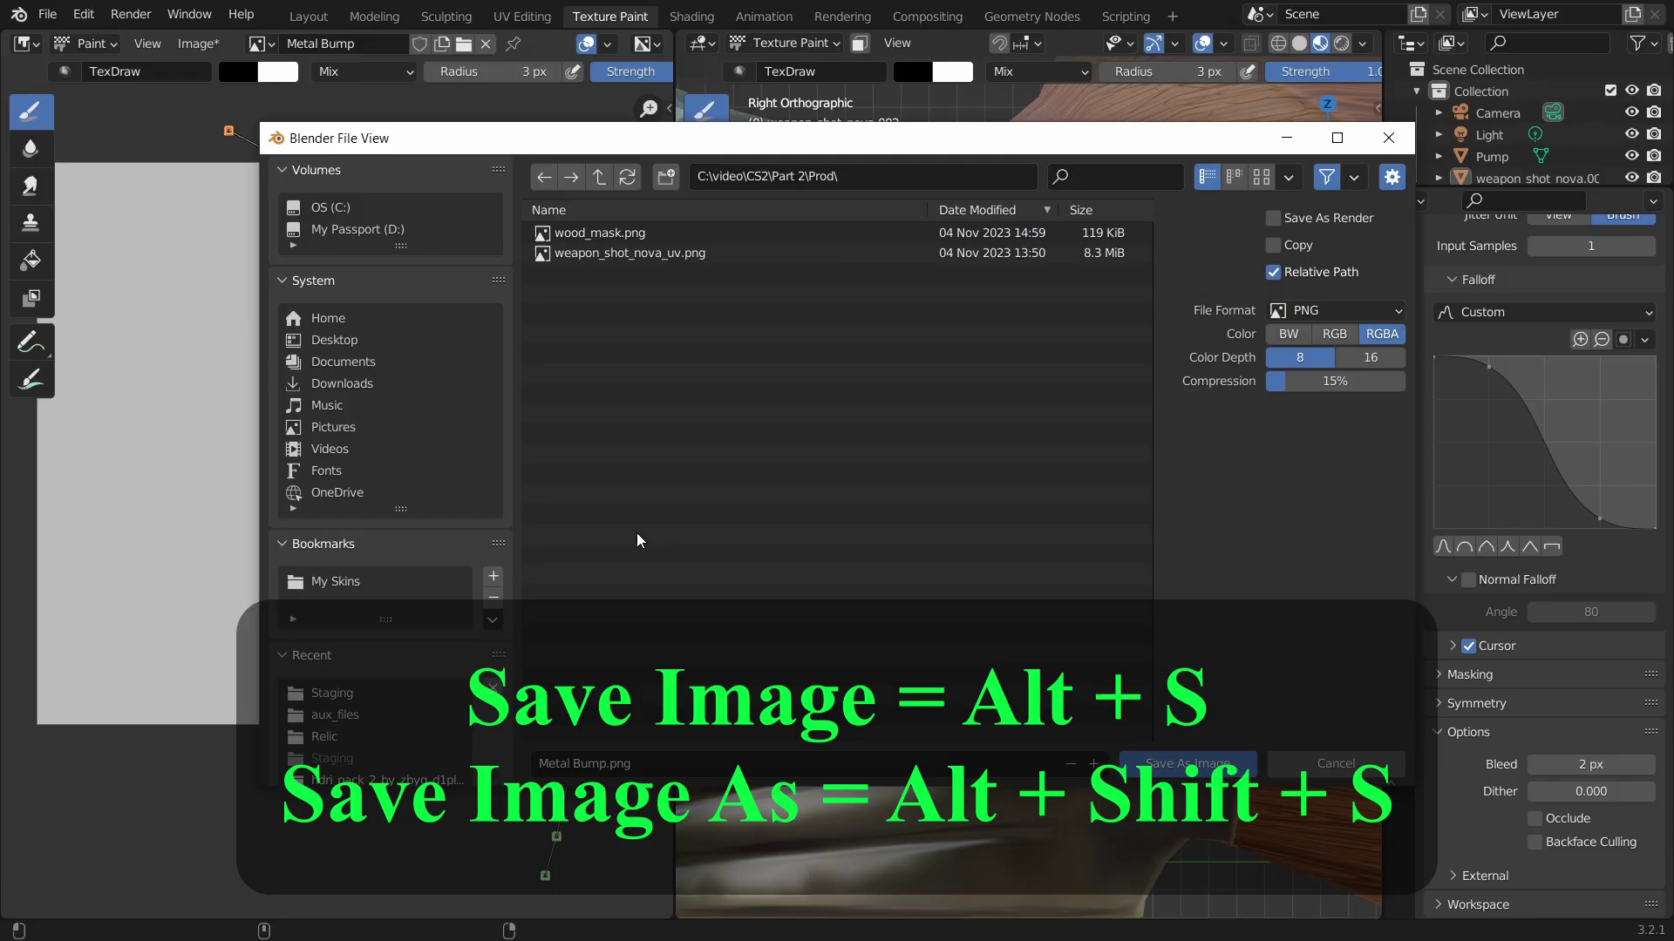
click(1151, 764)
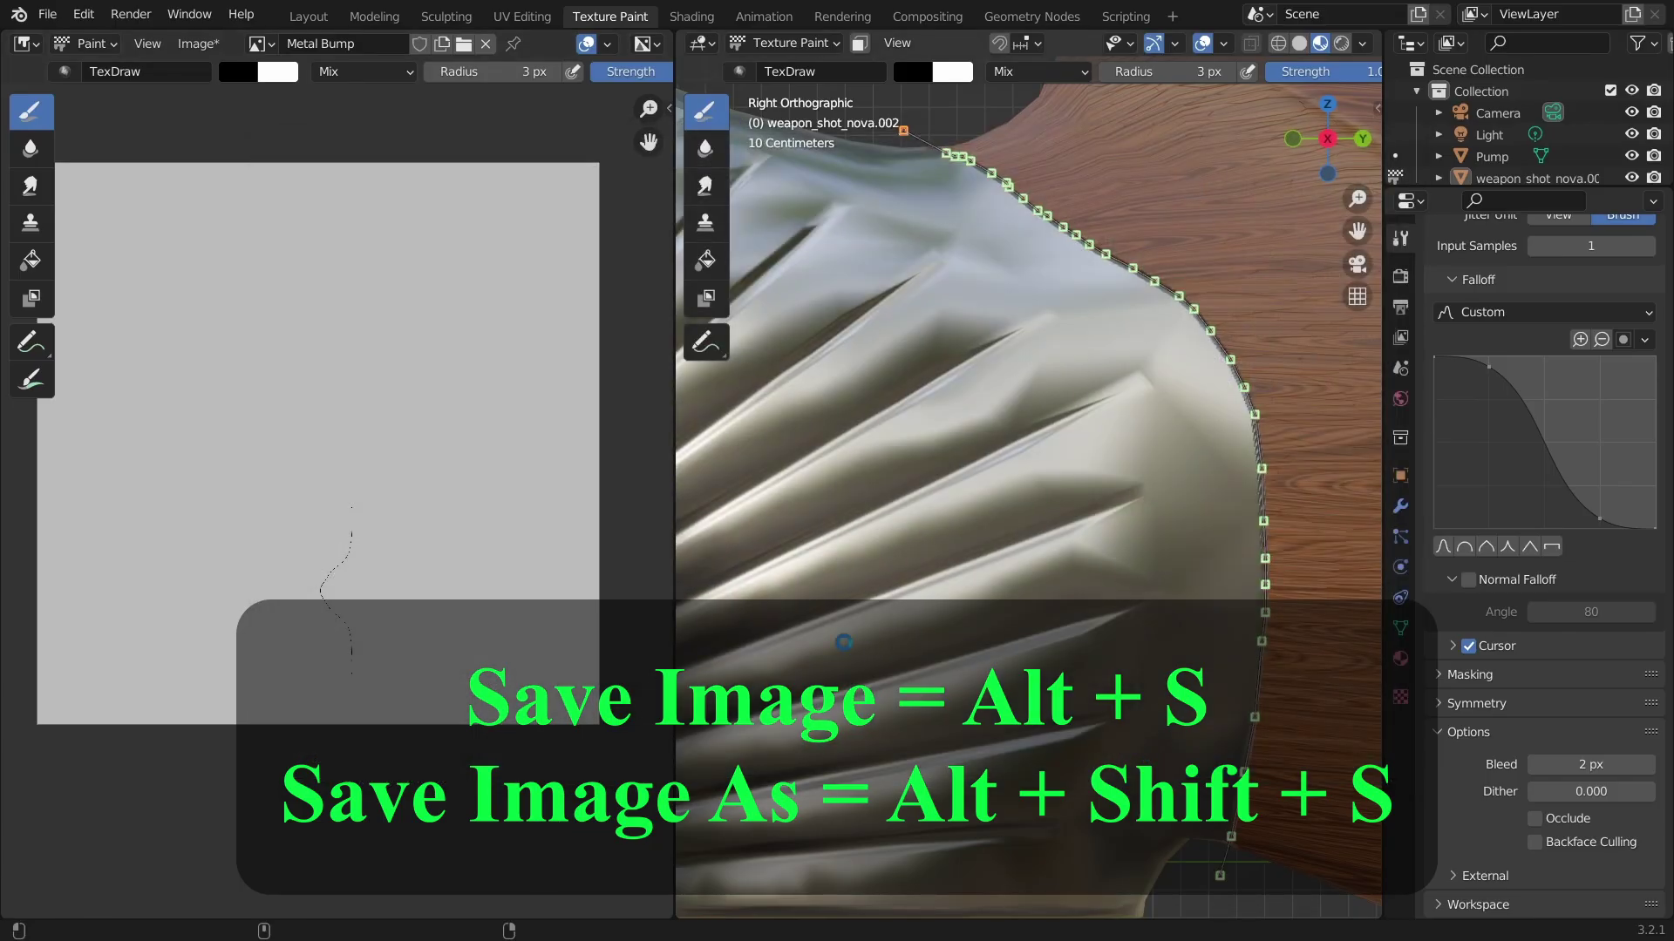
key(ctrl+s)
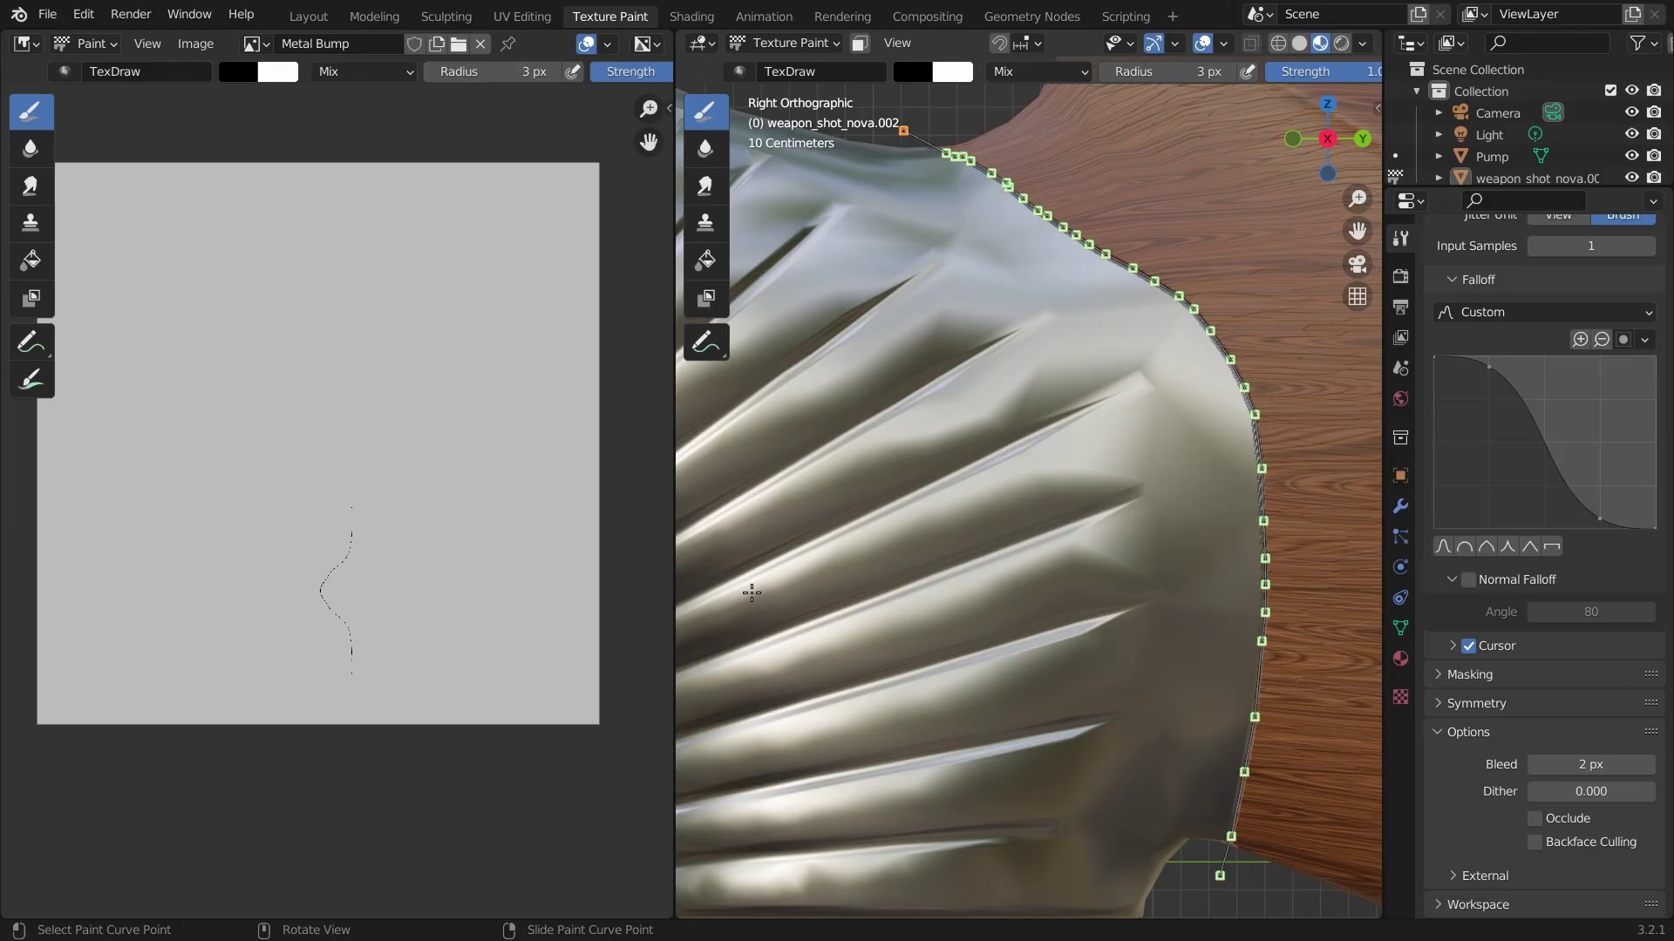
Turn the view to the receiver, set the brush radius to 8 px and use Line strokes.
mouse_move(751, 592)
middle_down()
mouse_move(1069, 550)
mouse_move(1308, 540)
mouse_move(329, 568)
mouse_move(936, 484)
mouse_move(506, 454)
mouse_move(924, 462)
mouse_move(954, 491)
middle_up()
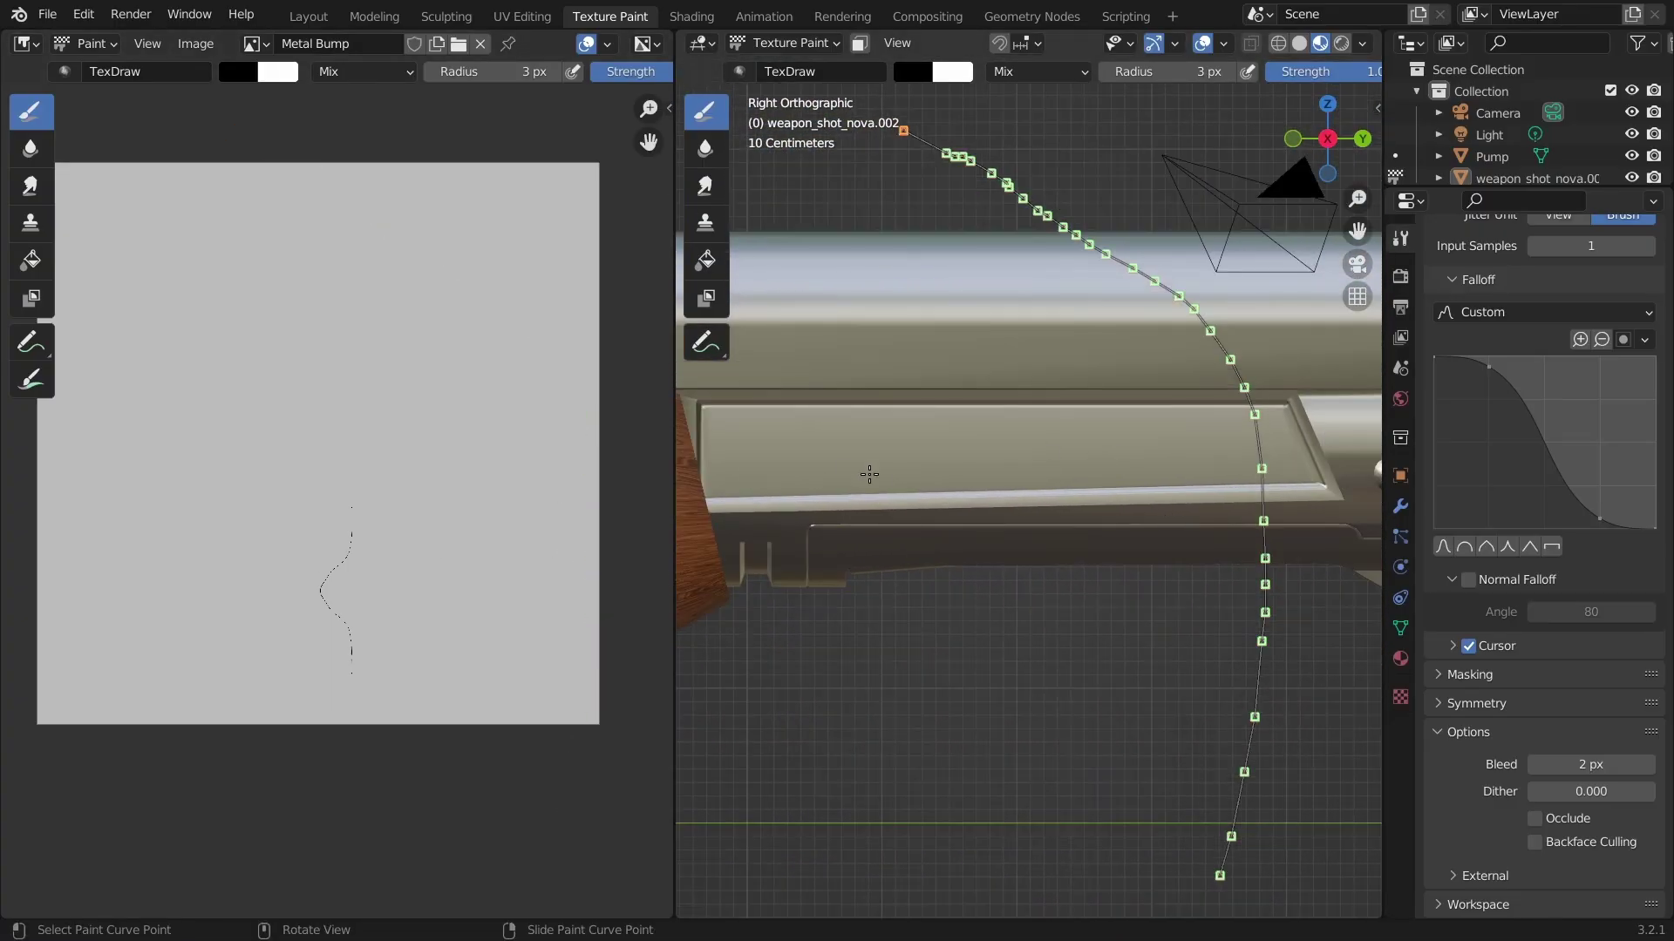
click(1160, 76)
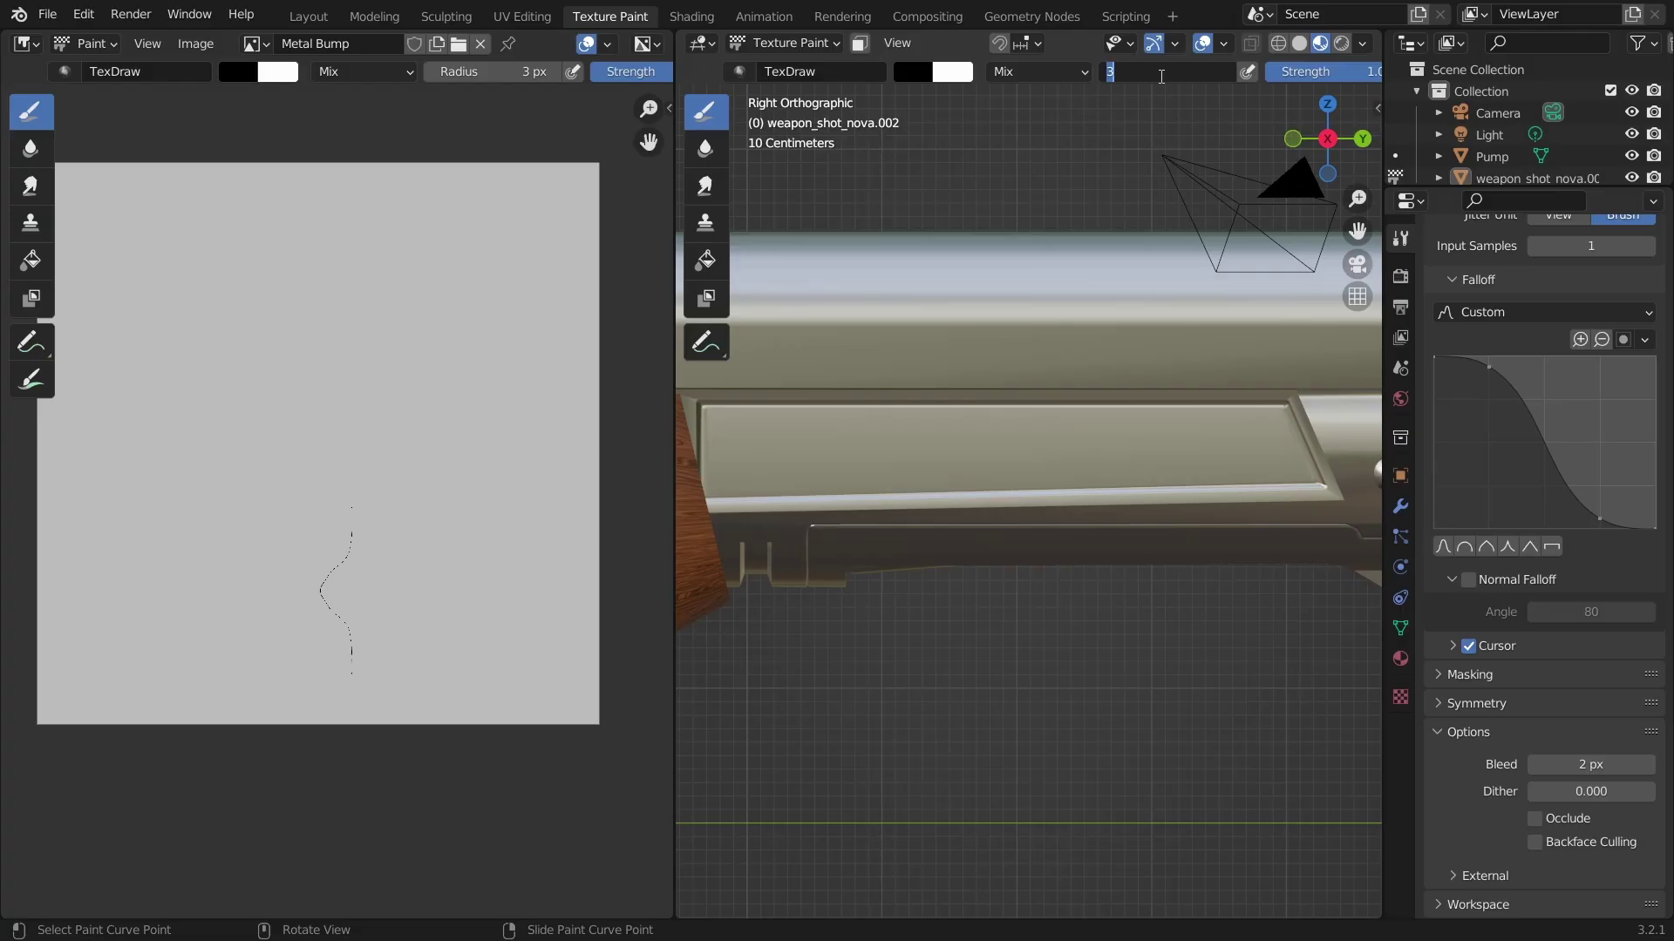
text(8)
key(Return)
scroll(1562, 582, up, 5)
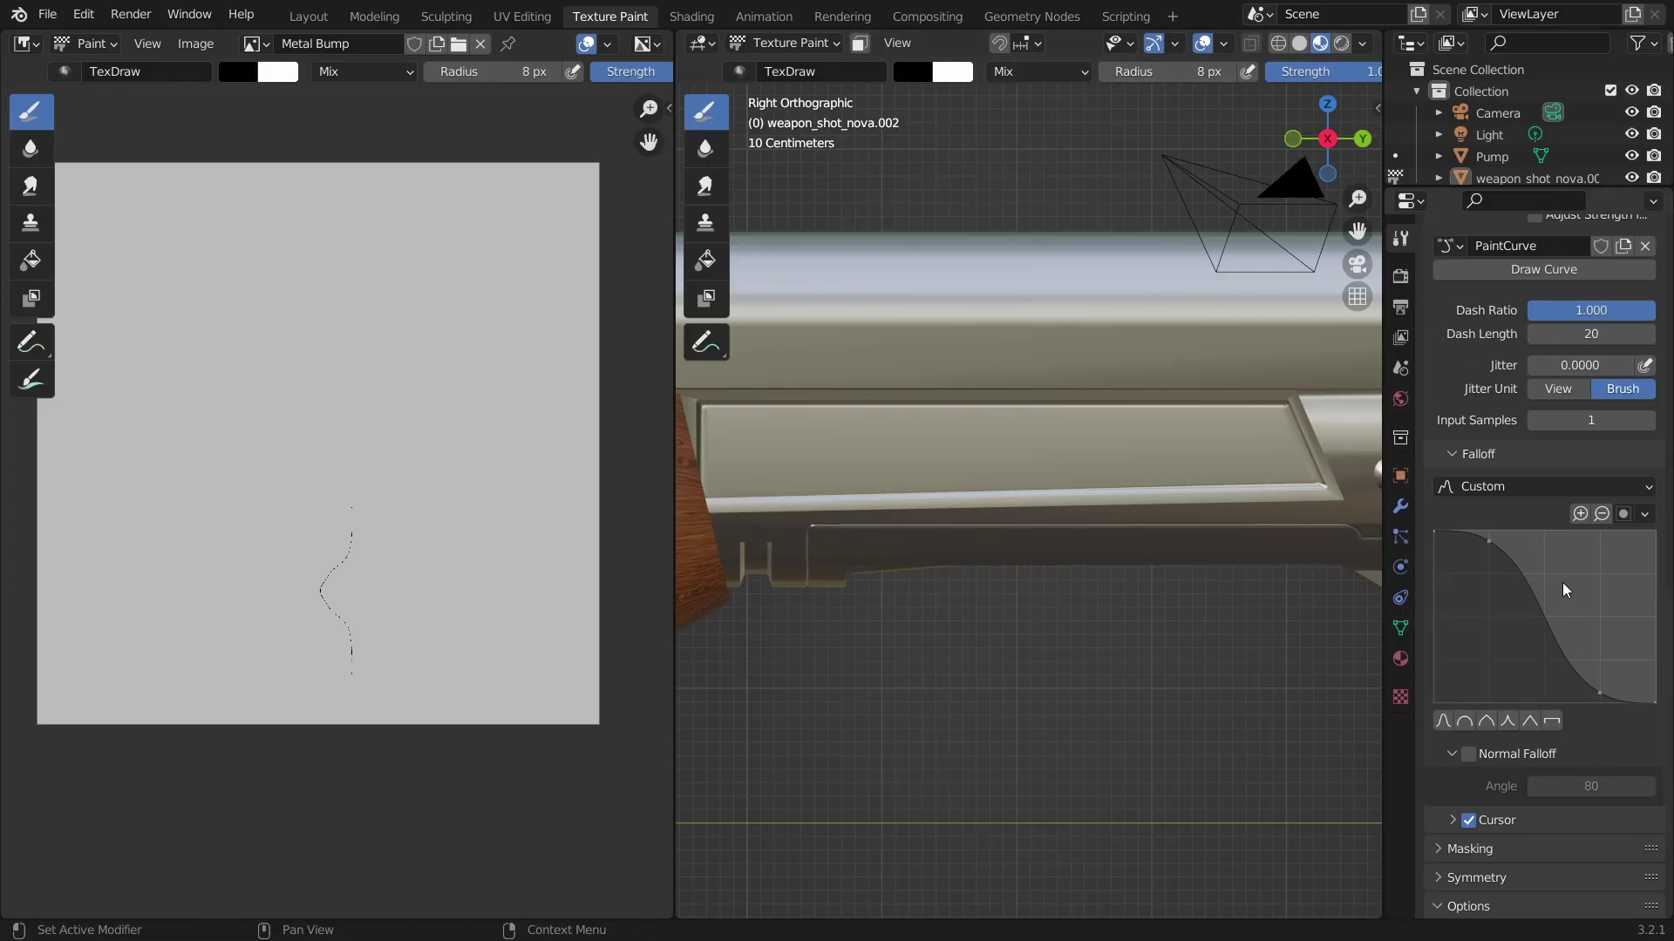
scroll(1565, 576, up, 6)
click(1612, 401)
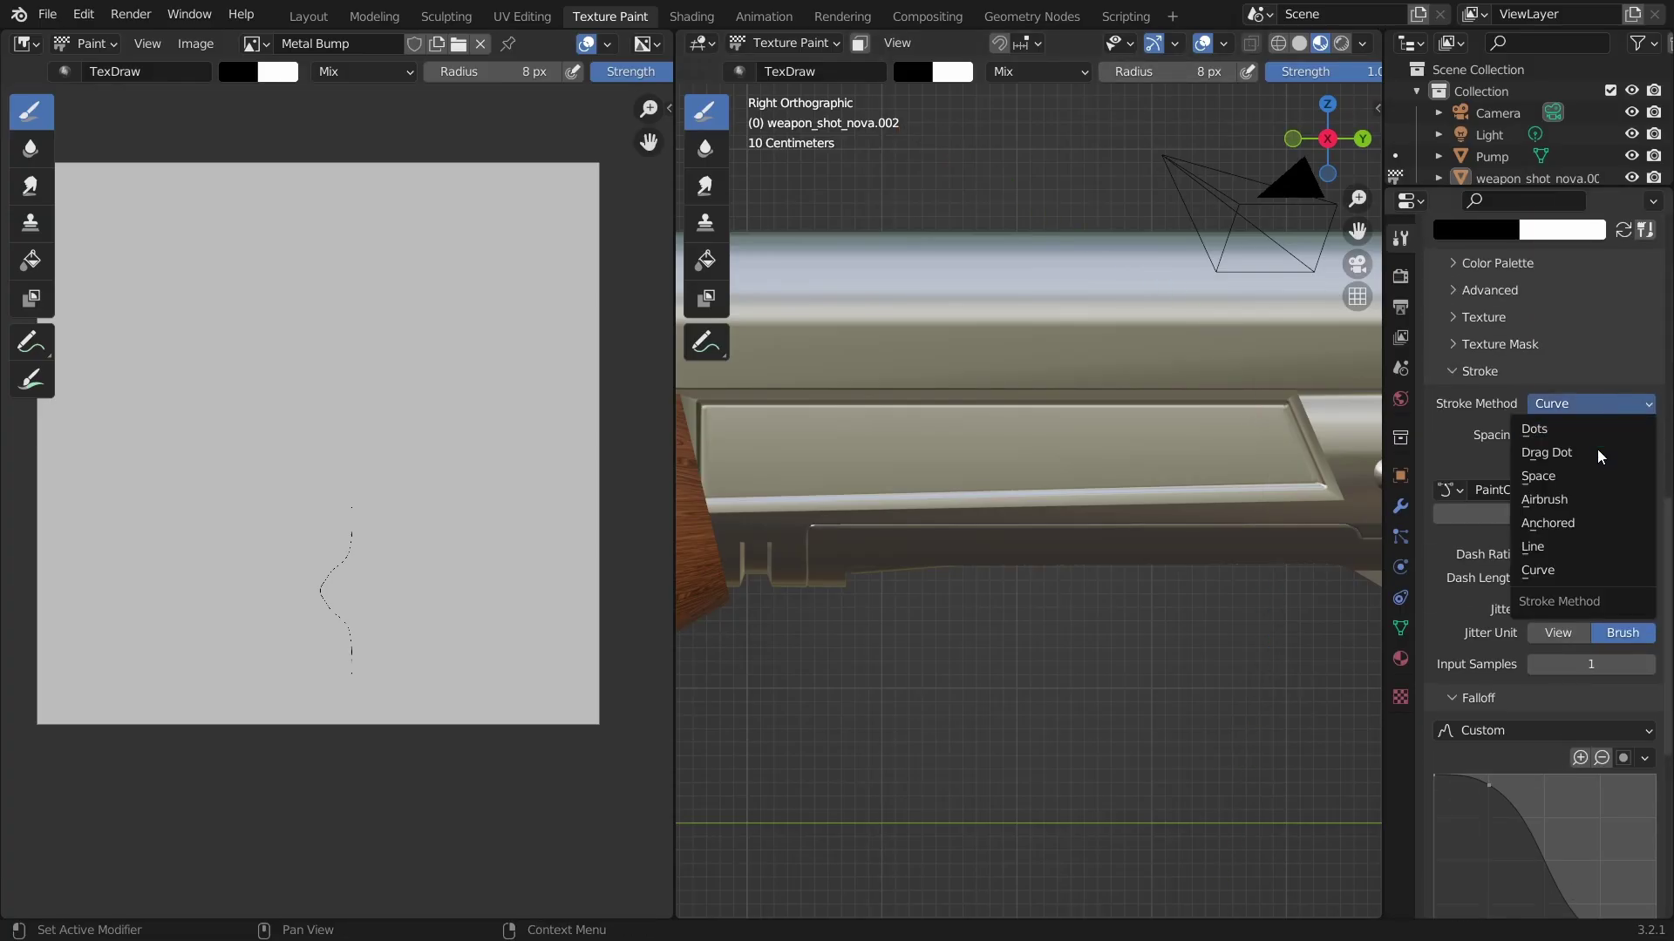
click(1580, 544)
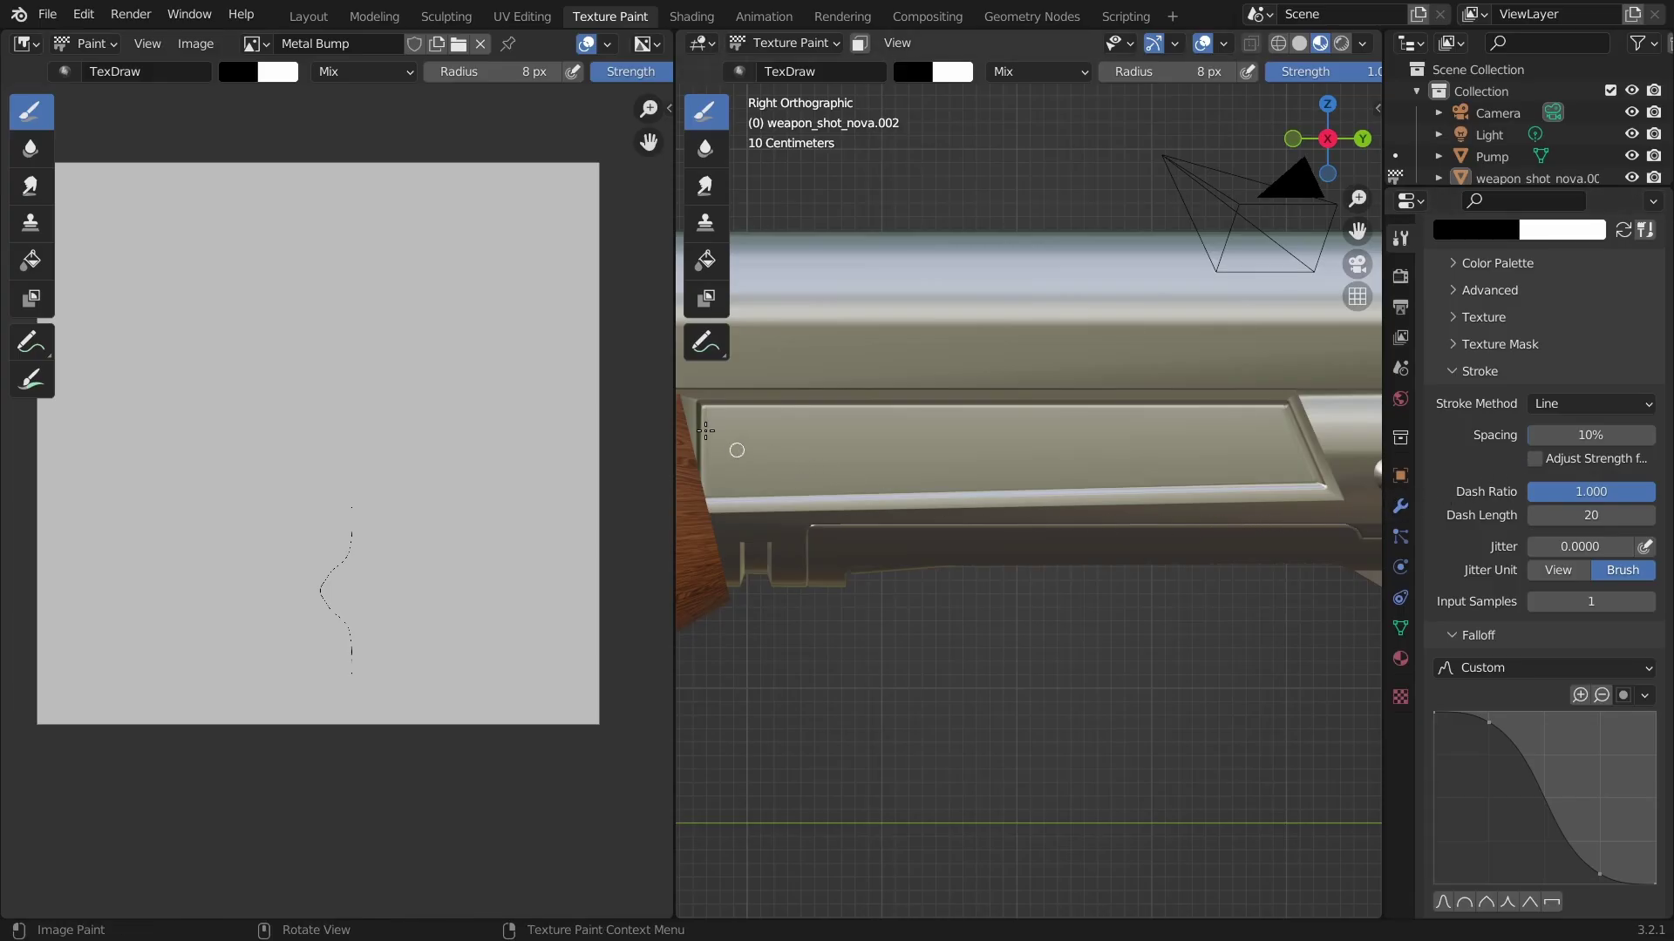
Draw a trial groove on the receiver panel, undo it, and set stroke spacing to 150%.
drag(751, 428, 1232, 440)
shift+middle_drag(1154, 437, 1200, 442)
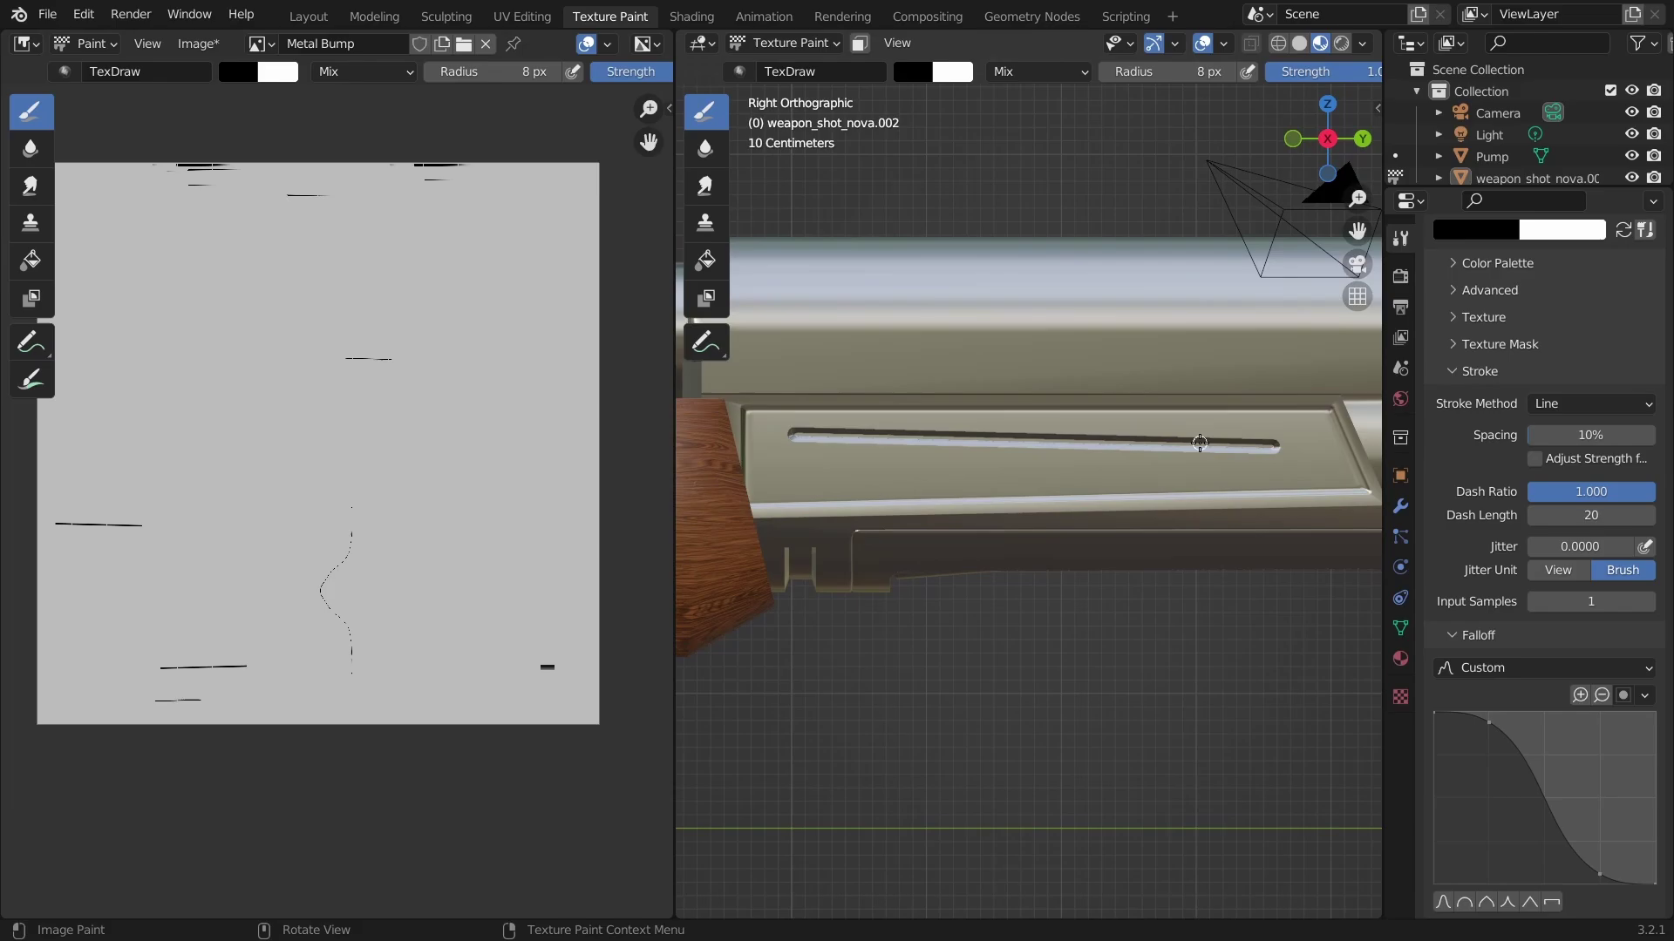
key(ctrl+z)
click(1580, 436)
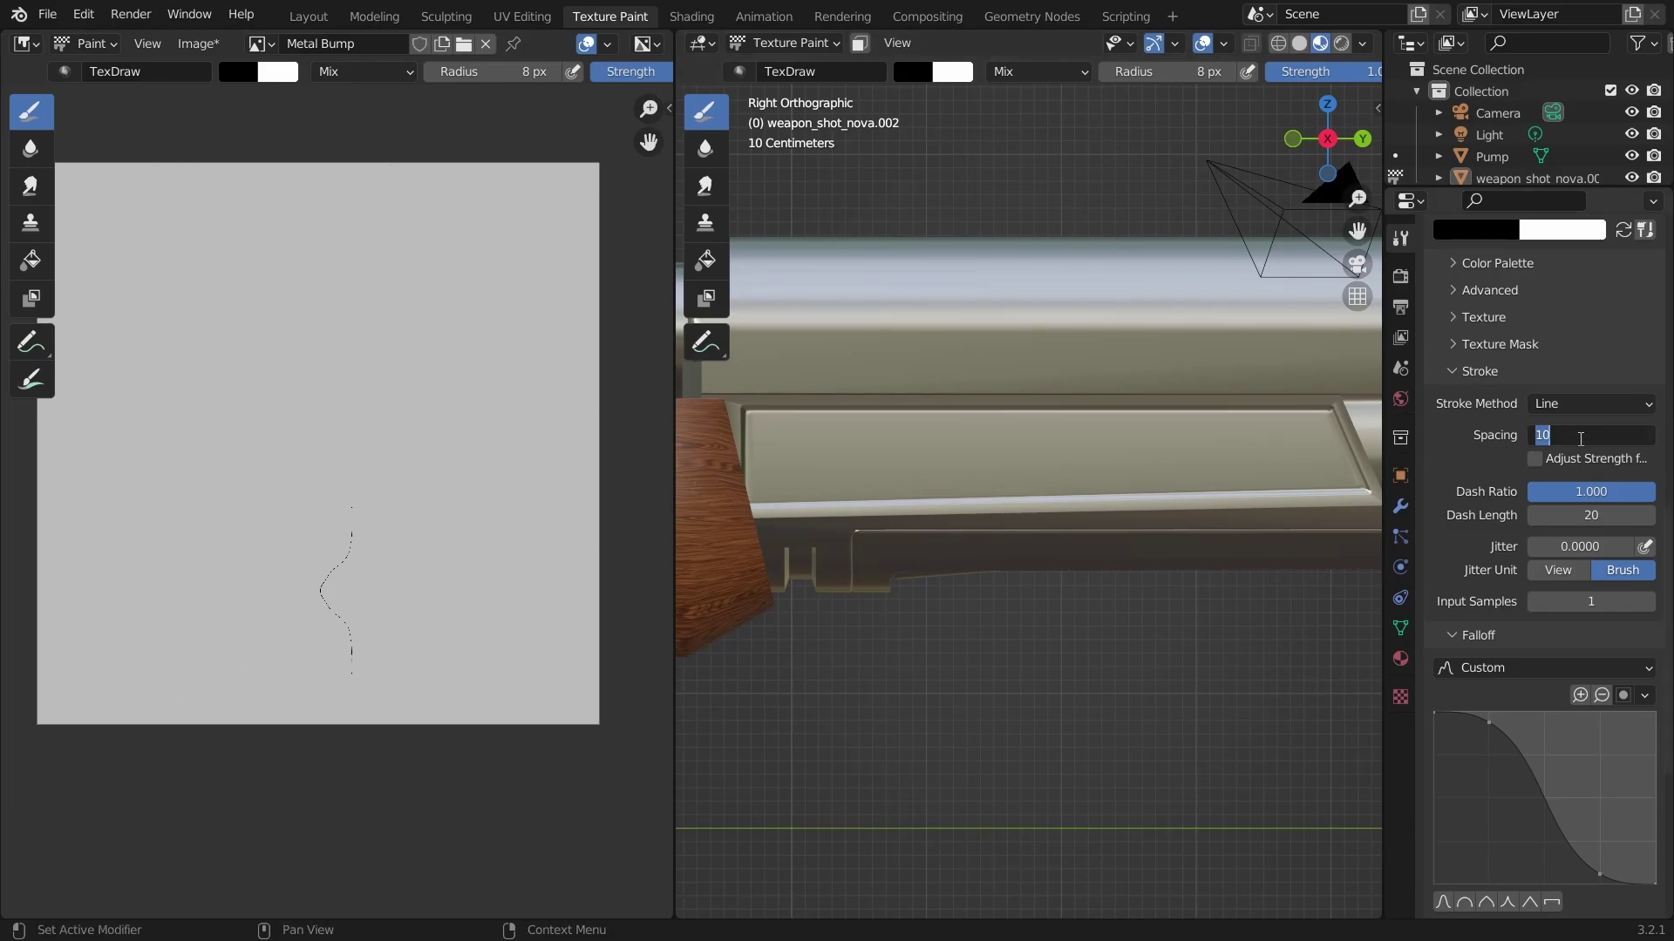
text(150)
key(Return)
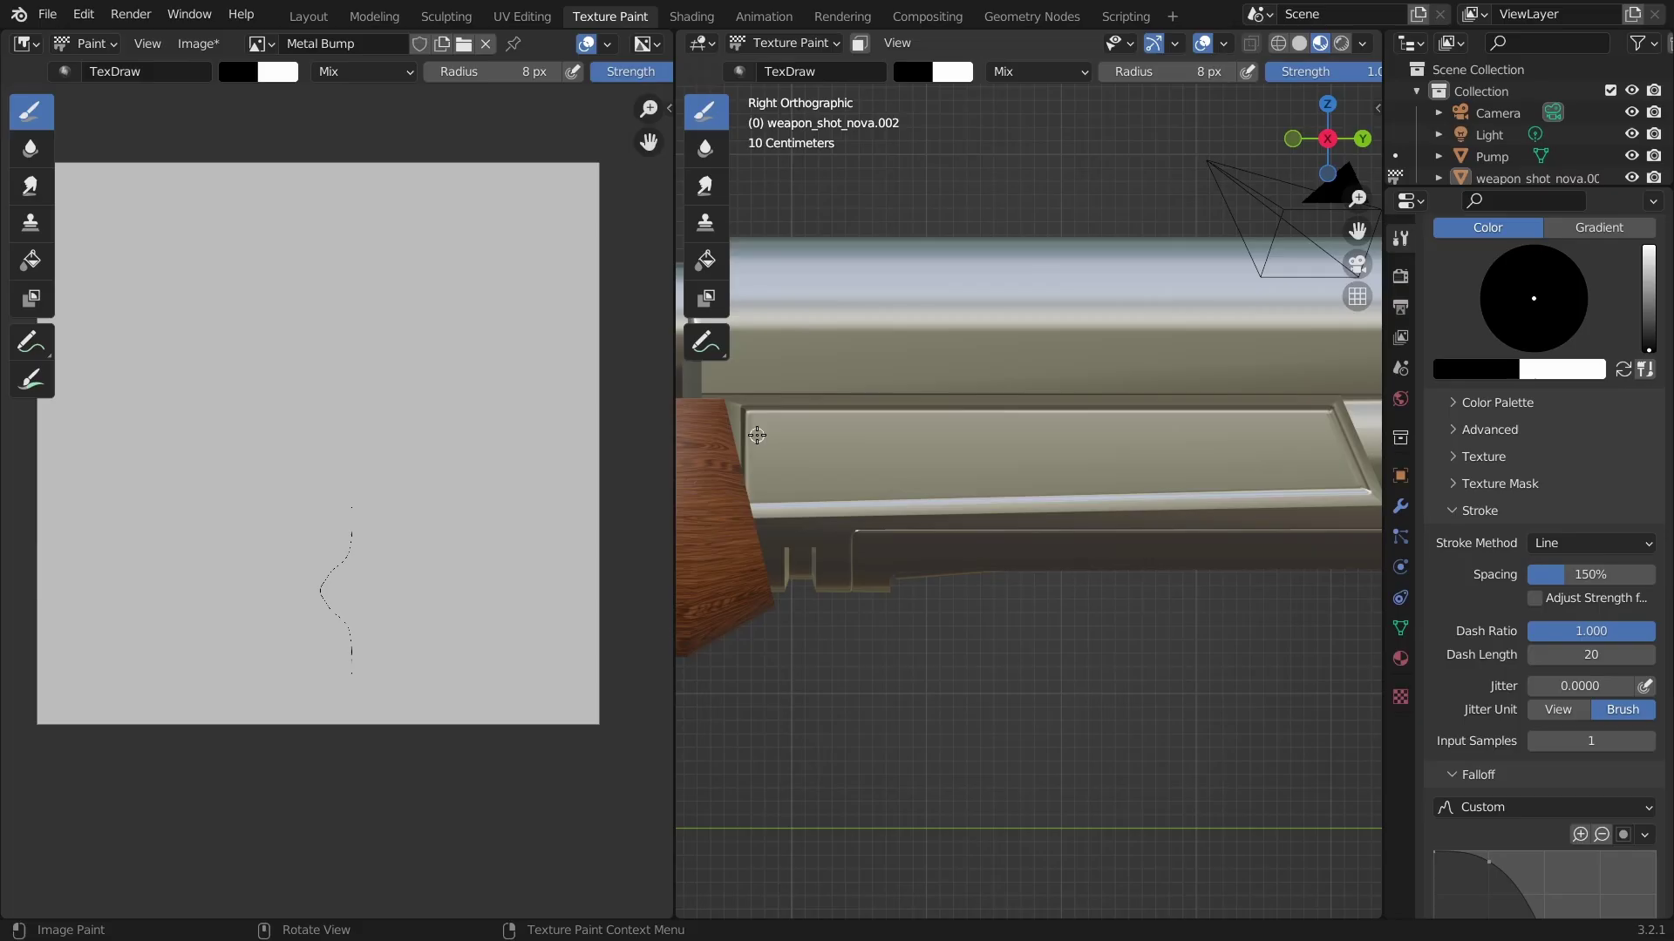
Paint two dotted rows across the receiver panel and resave Metal Bump.png.
mouse_move(760, 426)
mouse_down()
mouse_move(1315, 429)
mouse_move(1250, 189)
mouse_move(1278, 397)
mouse_move(1322, 431)
mouse_up()
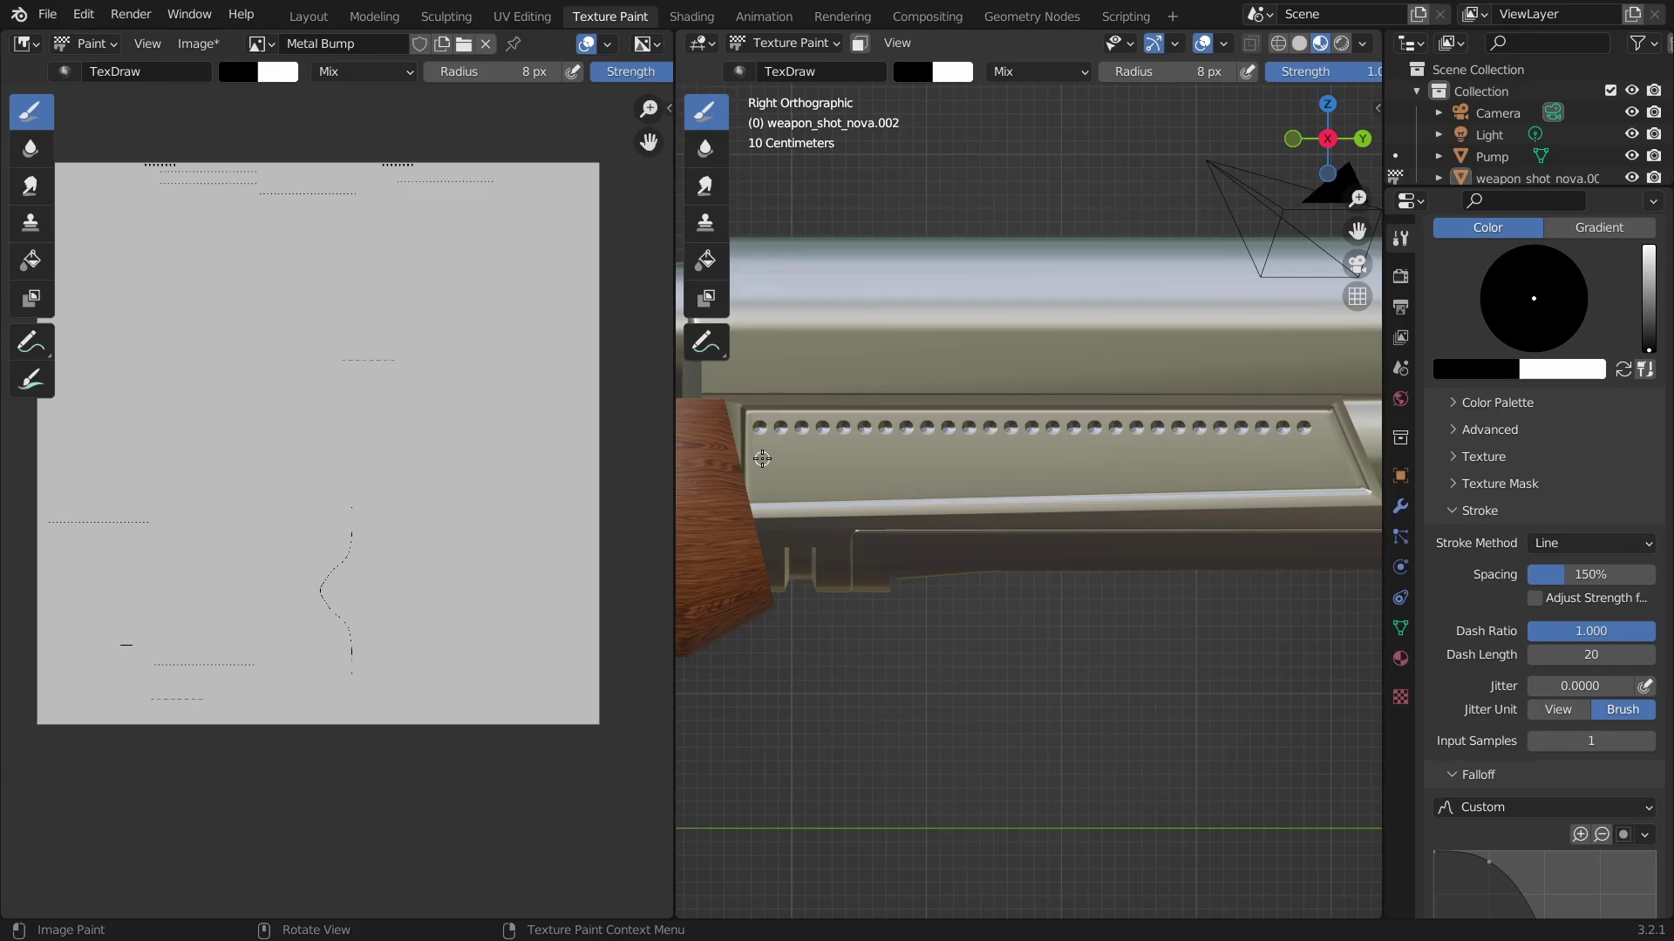
drag(762, 458, 1314, 476)
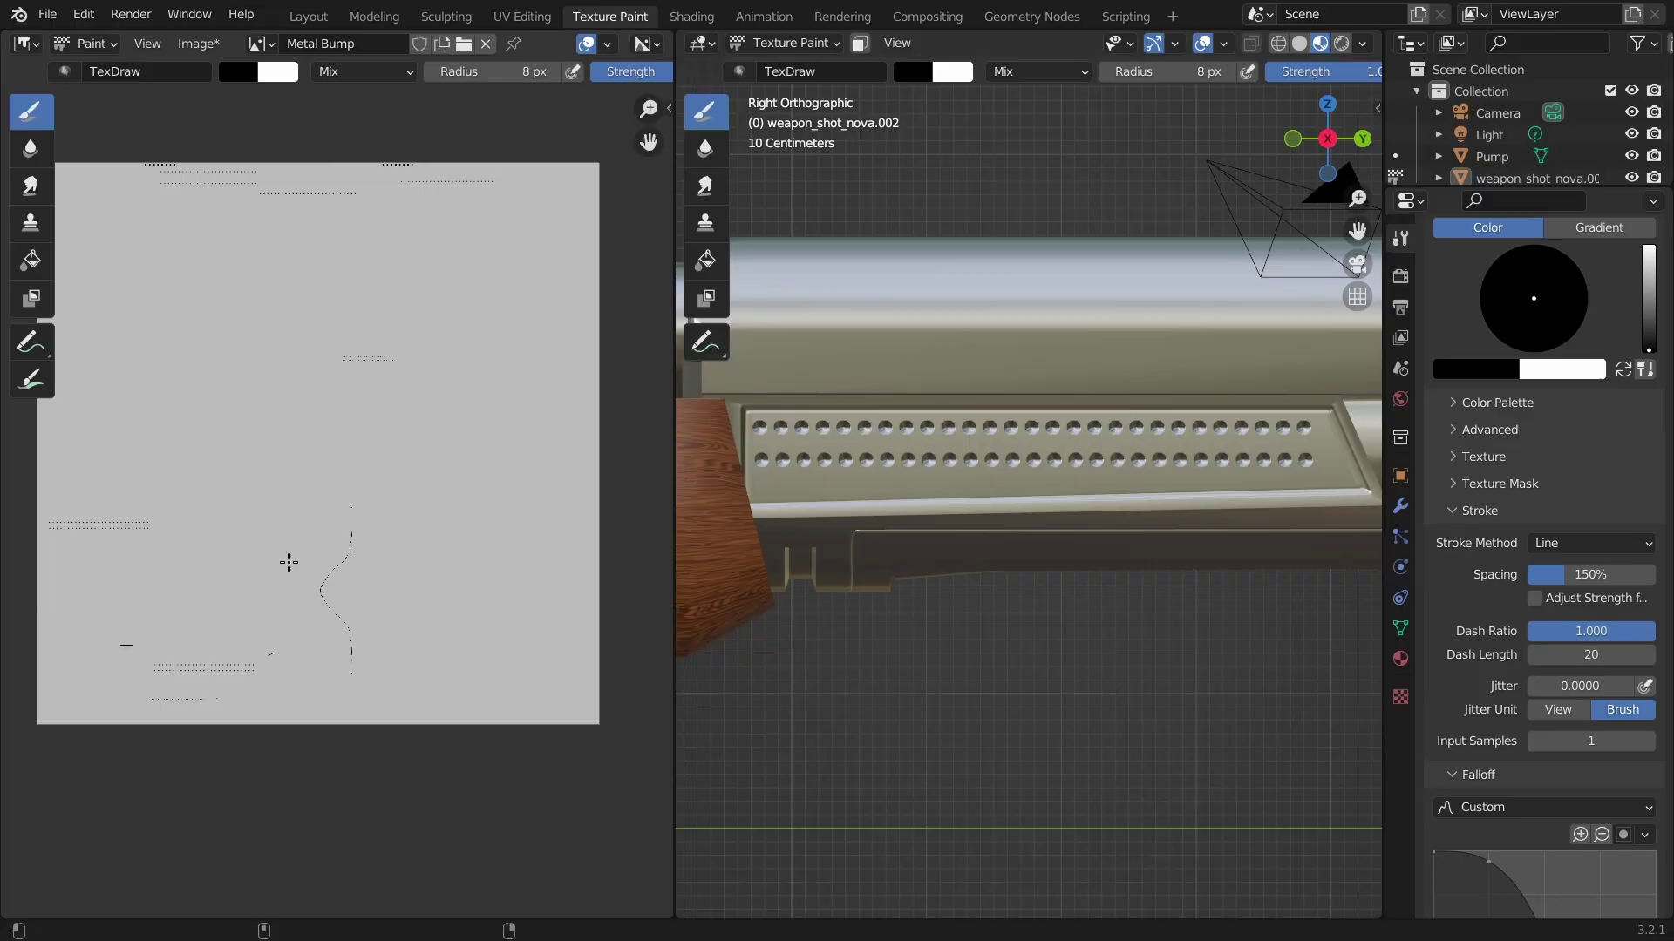
key(alt+s)
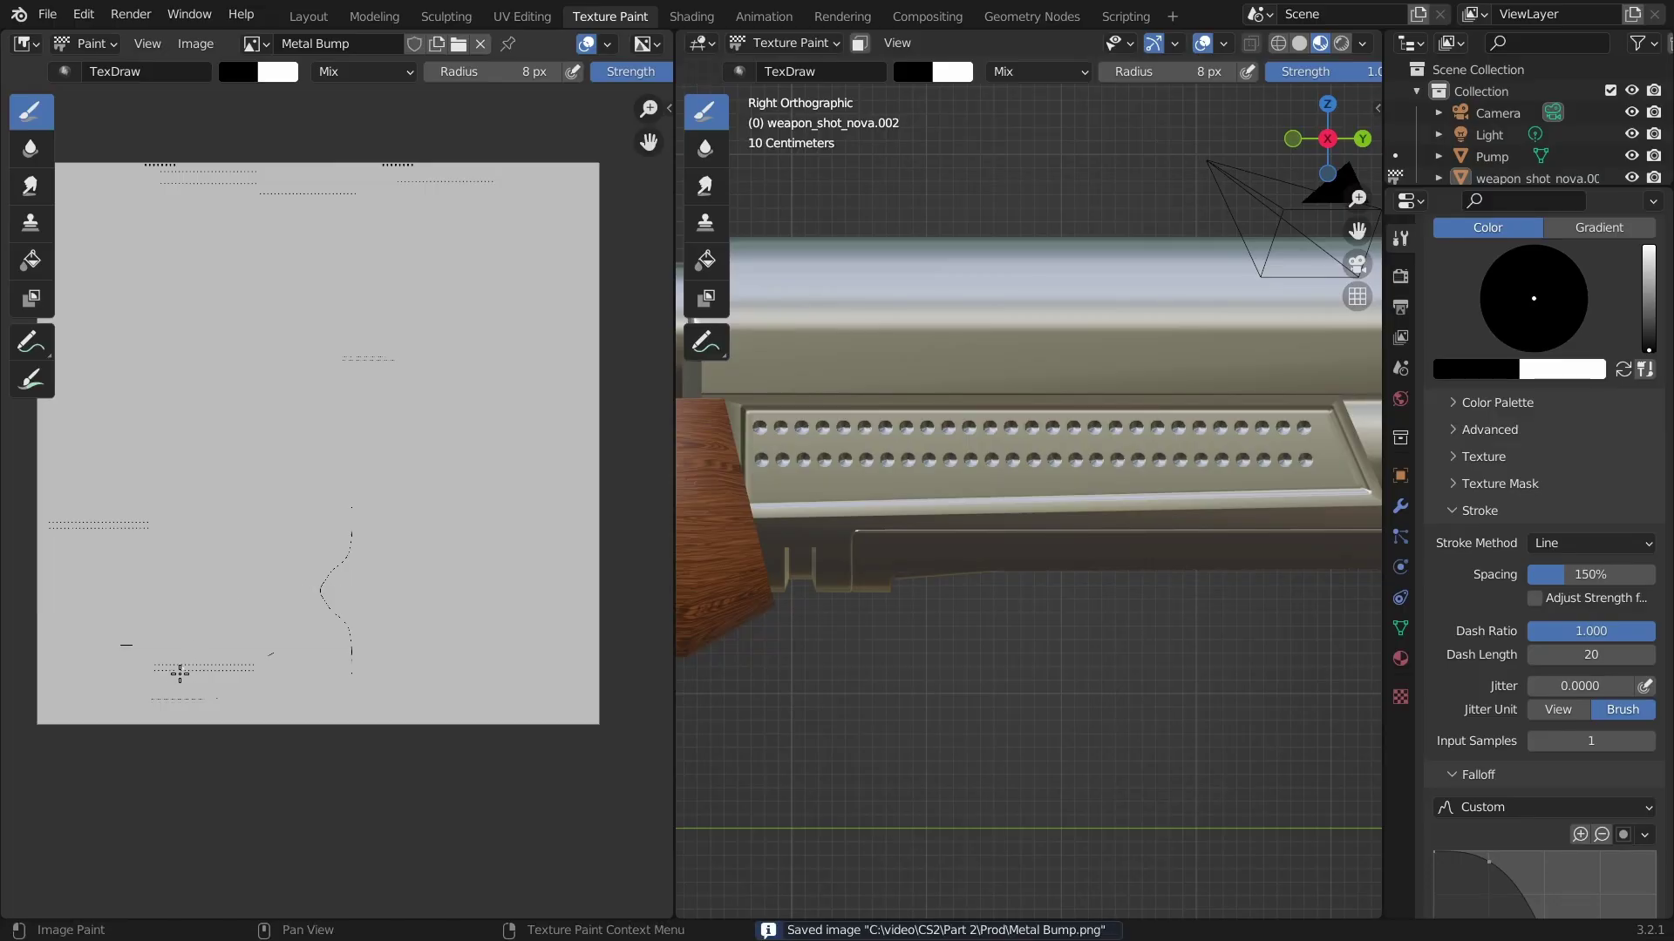
ctrl+middle_drag(176, 672, 434, 634)
click(1328, 147)
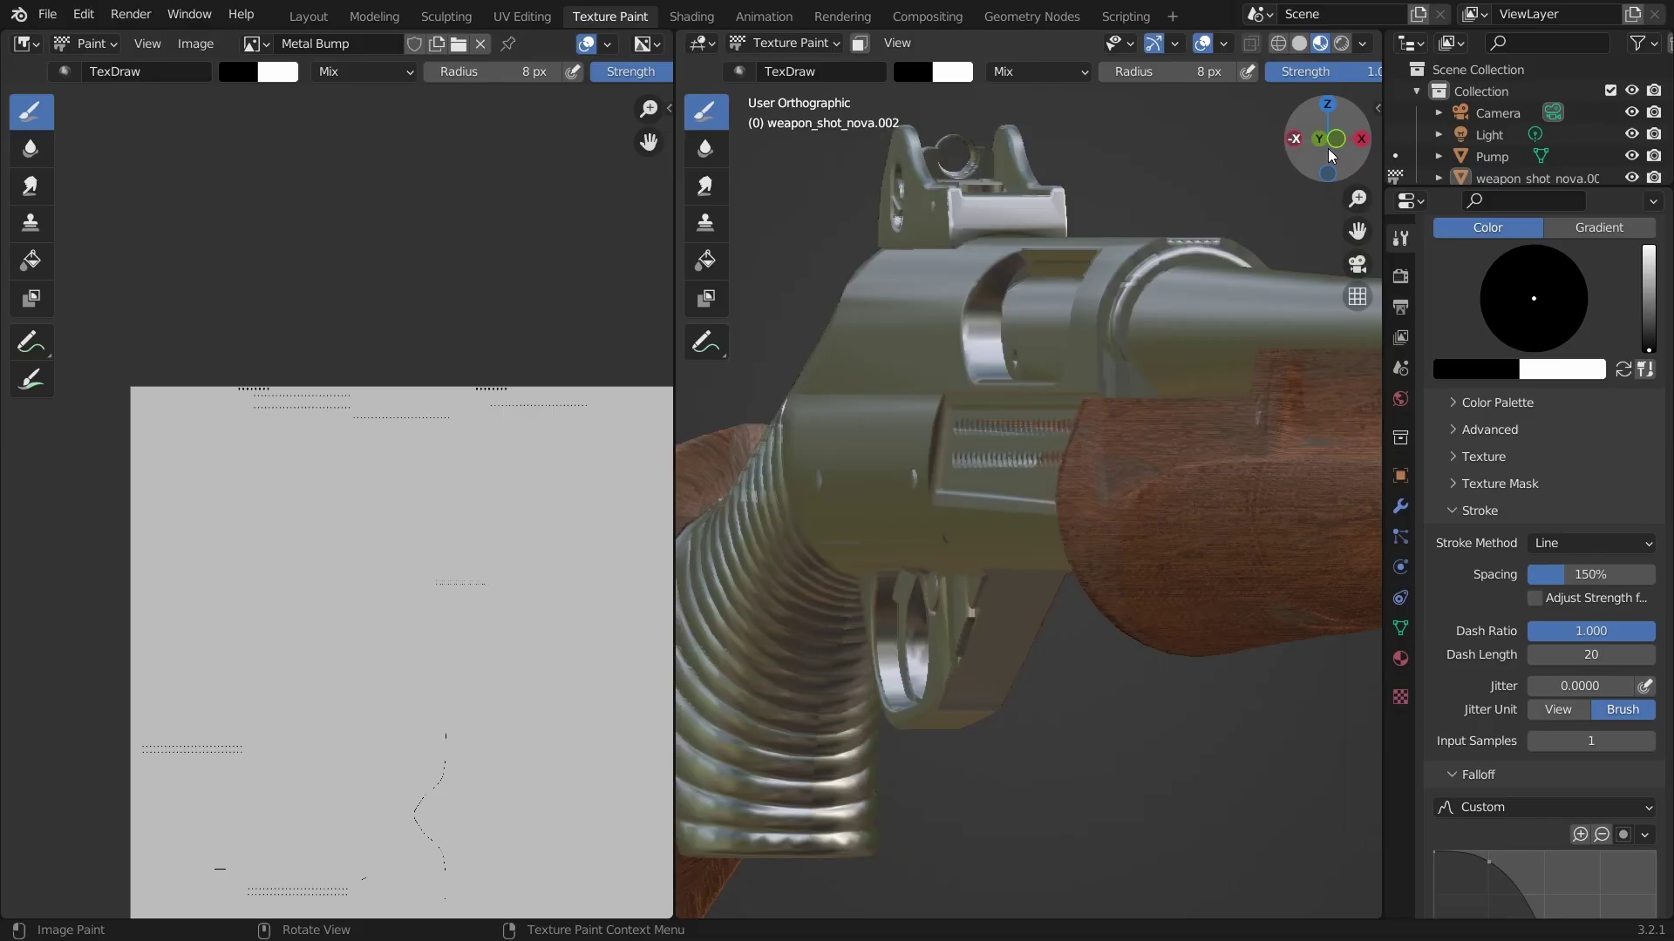
click(1329, 141)
scroll(1473, 697, down, 10)
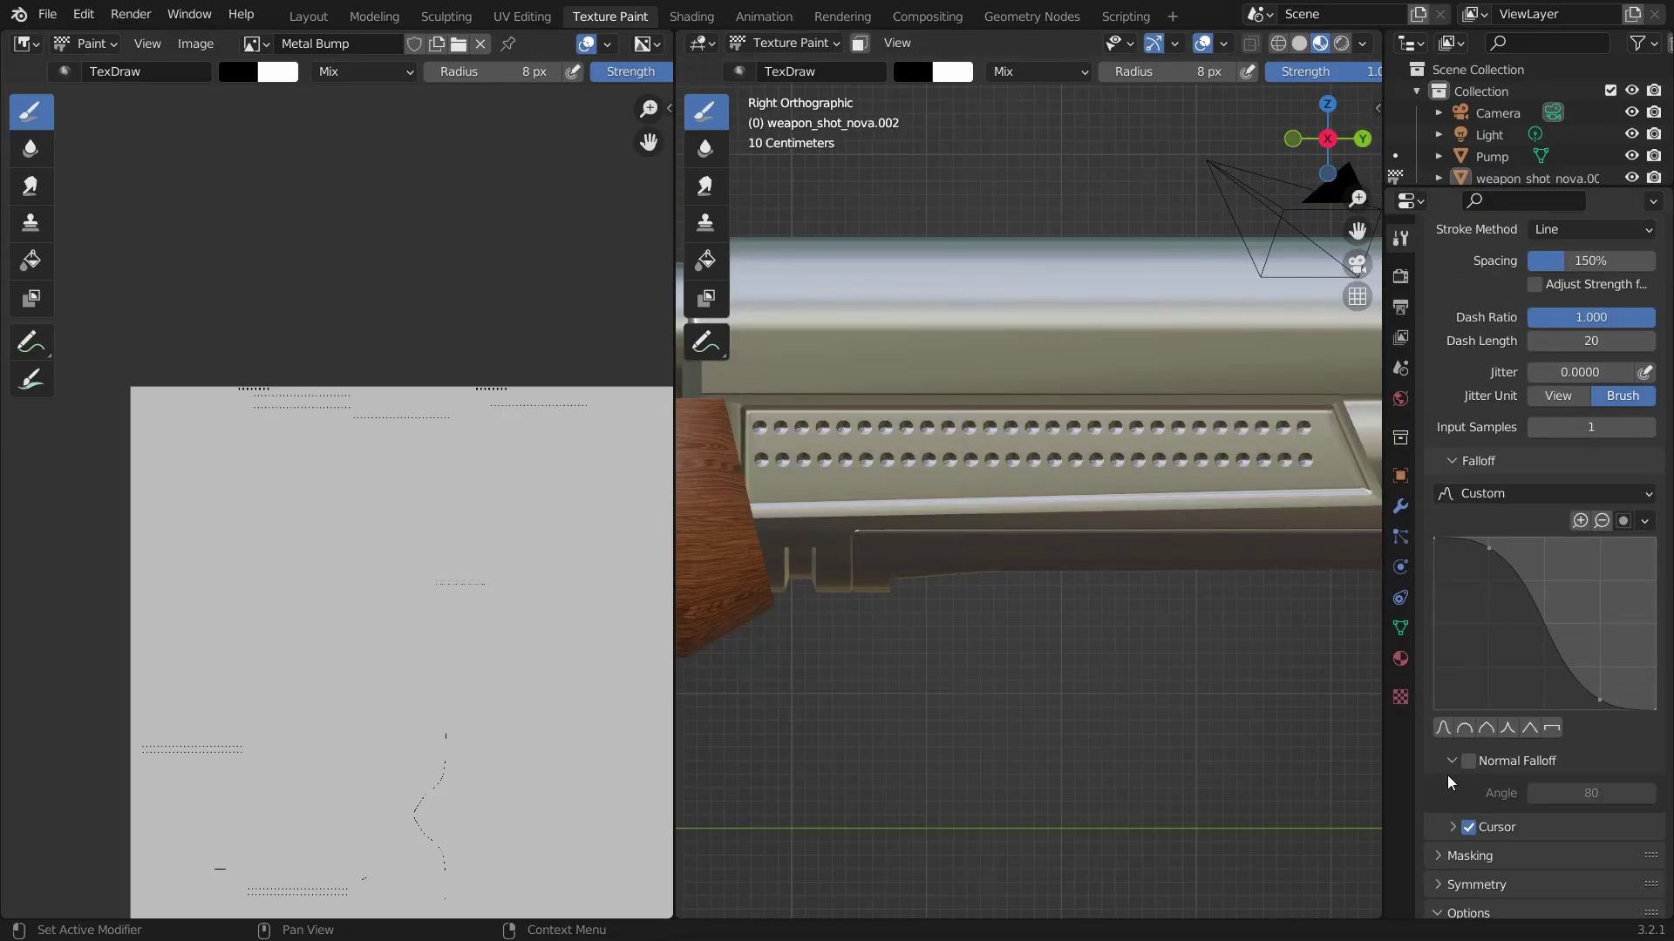
middle_drag(413, 719, 386, 560)
scroll(384, 566, up, 2)
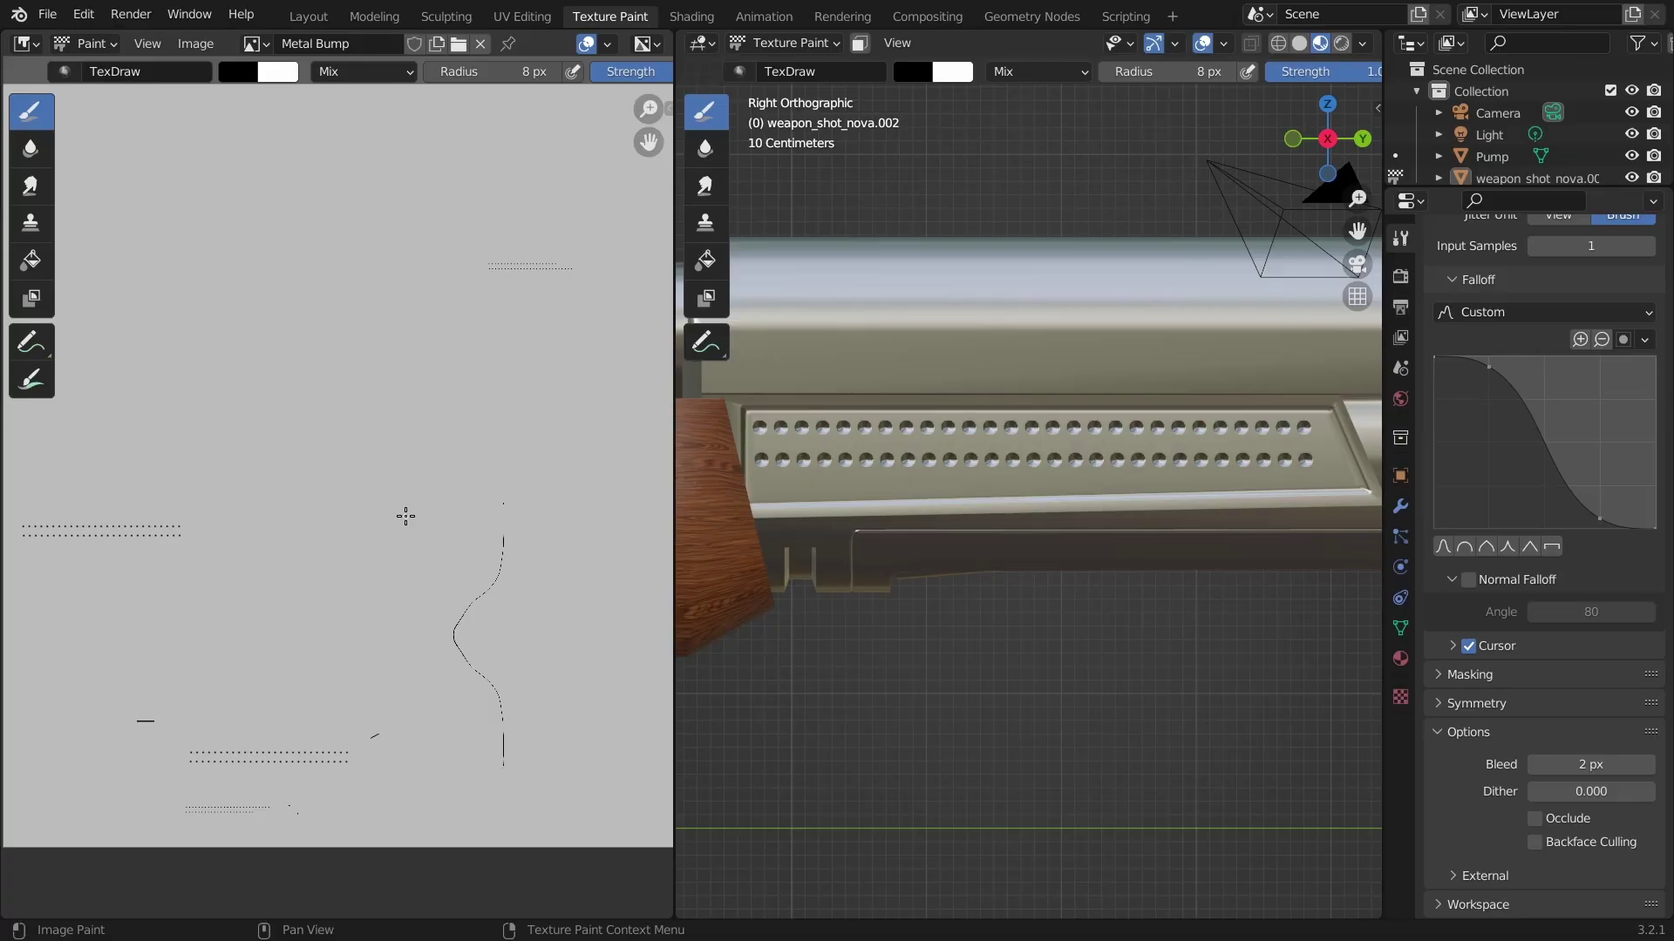
scroll(405, 516, down, 4)
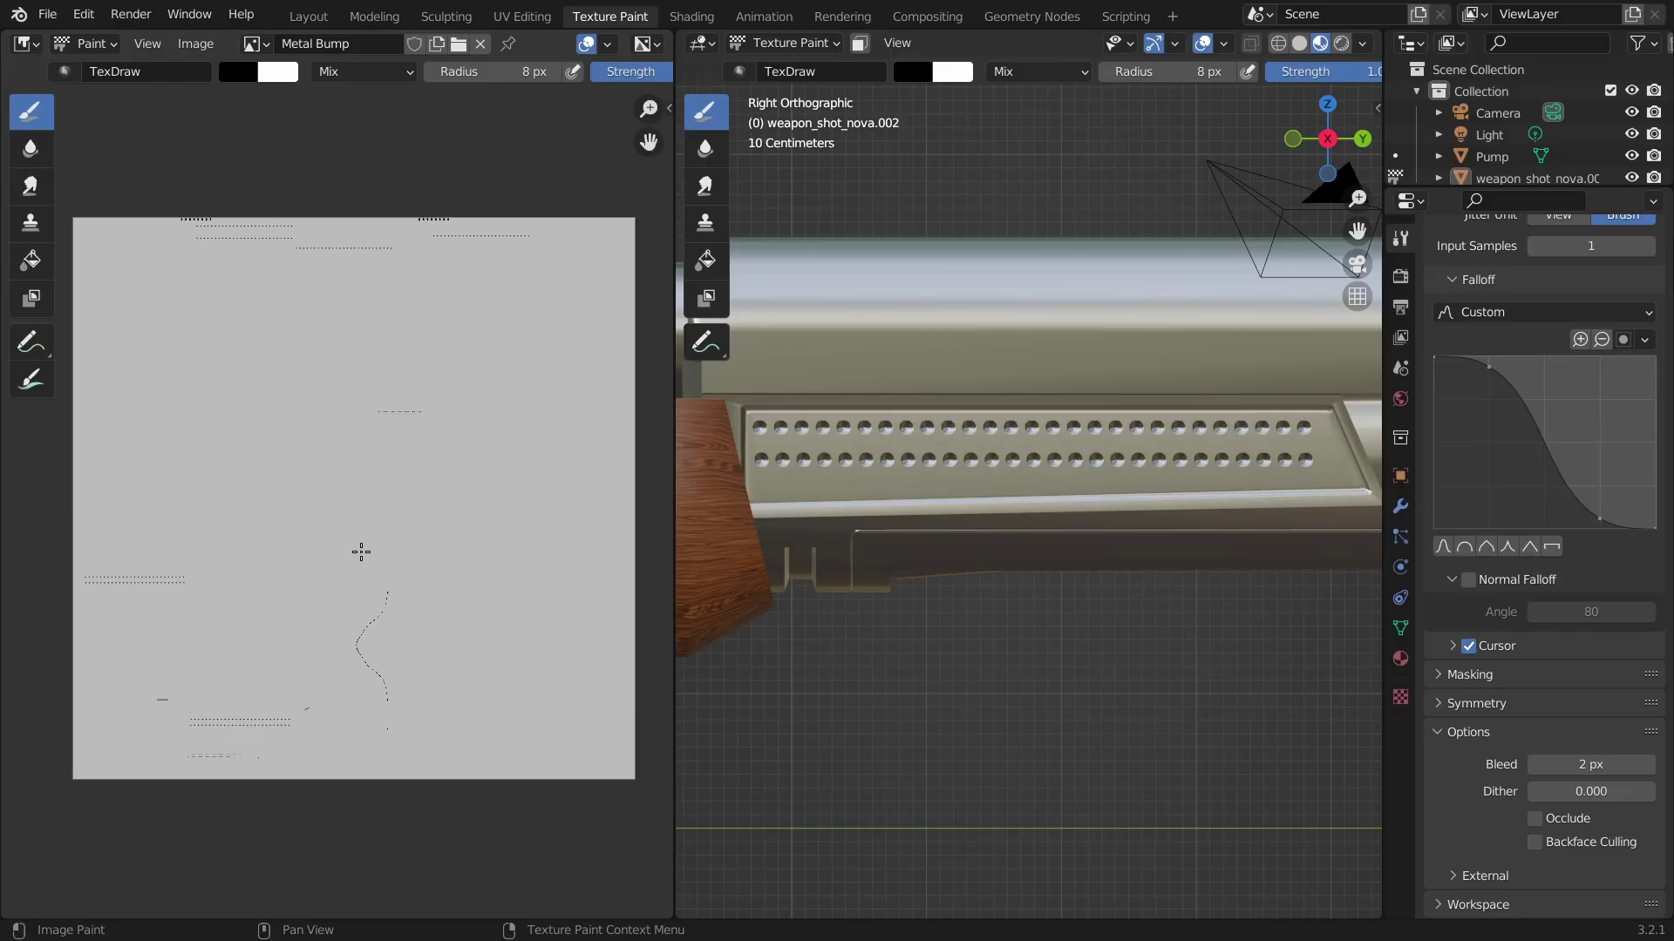
In GIMP, pick the image's grey background as paint colour and reselect the Pencil.
key(alt+Tab)
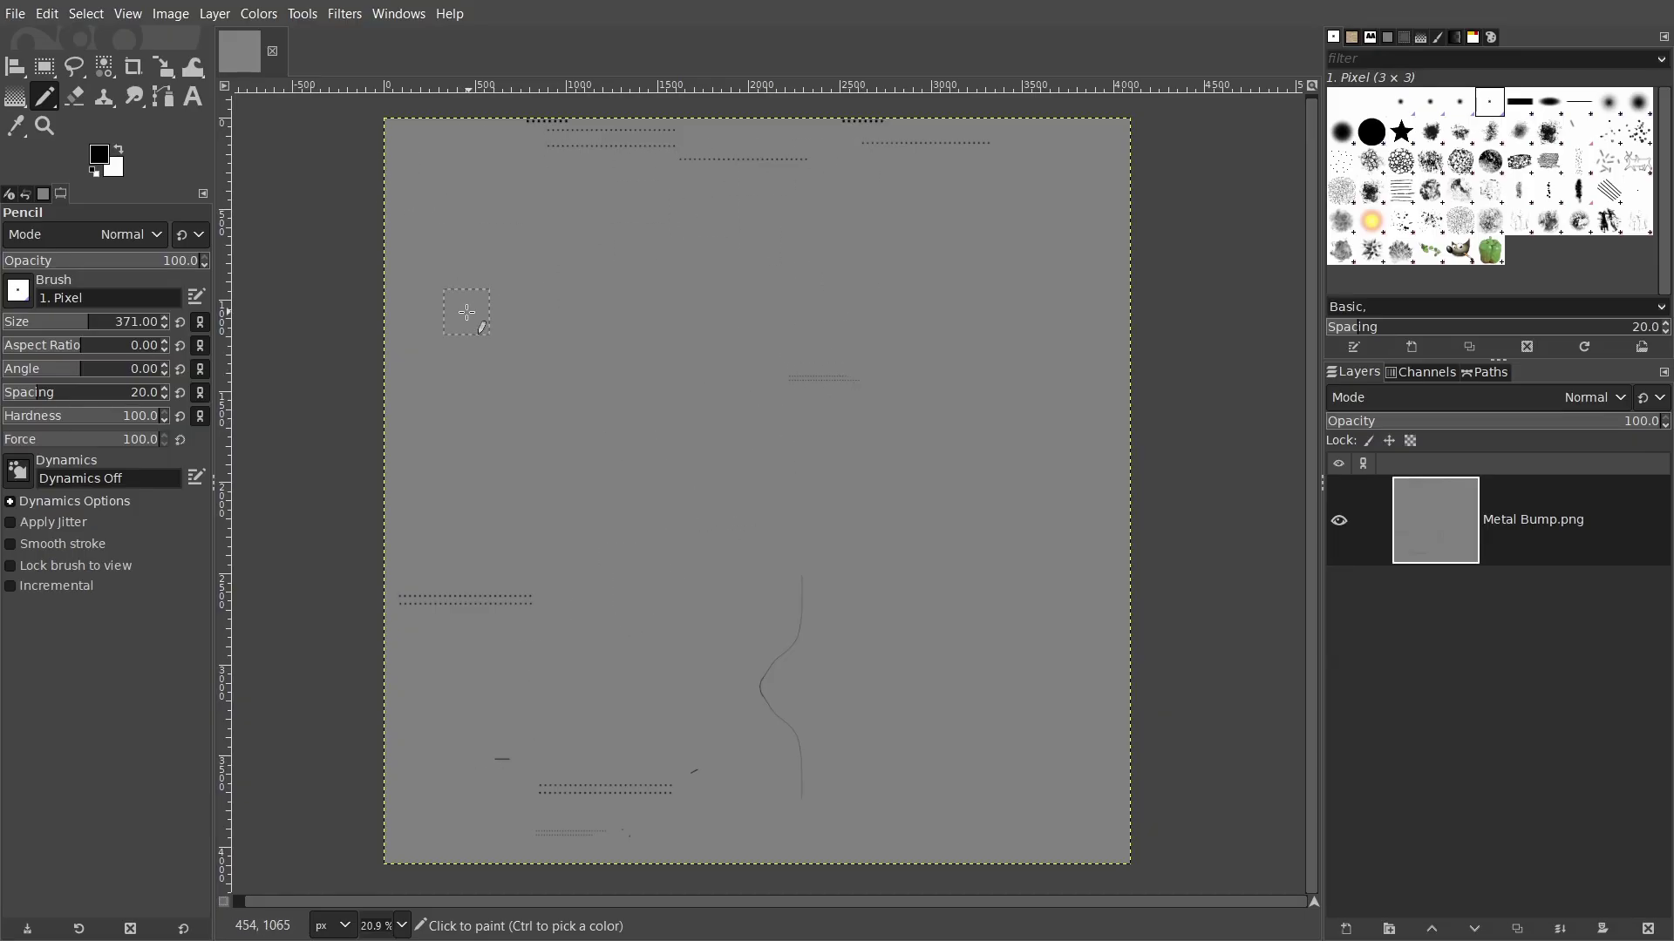
key(o)
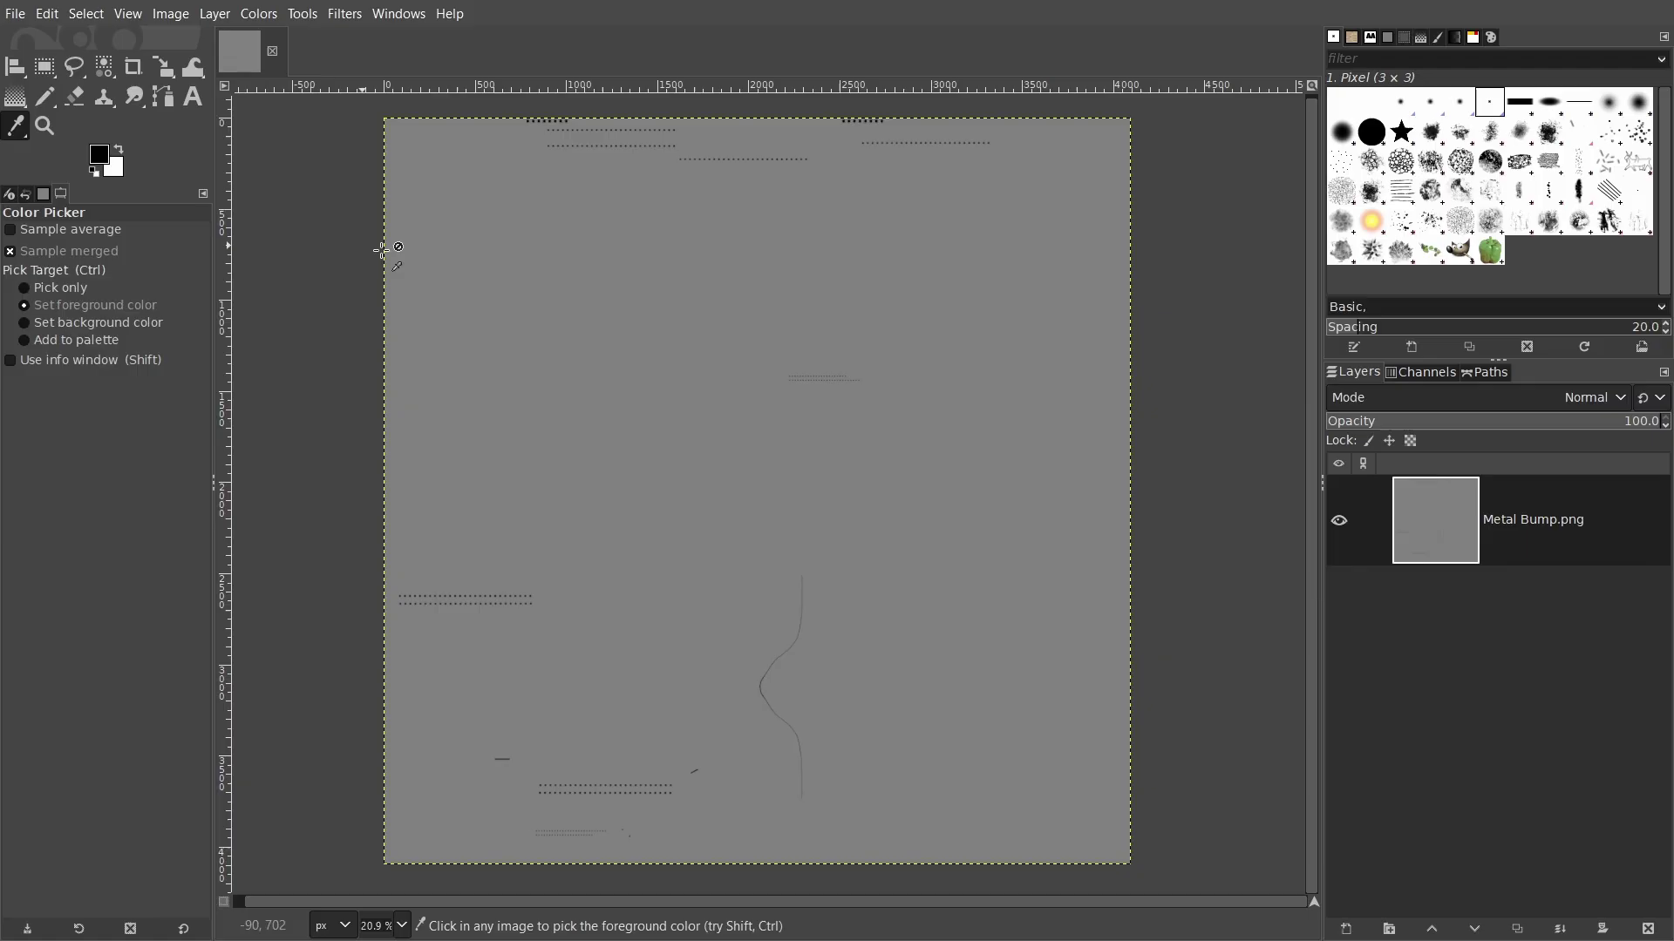
click(456, 303)
click(45, 95)
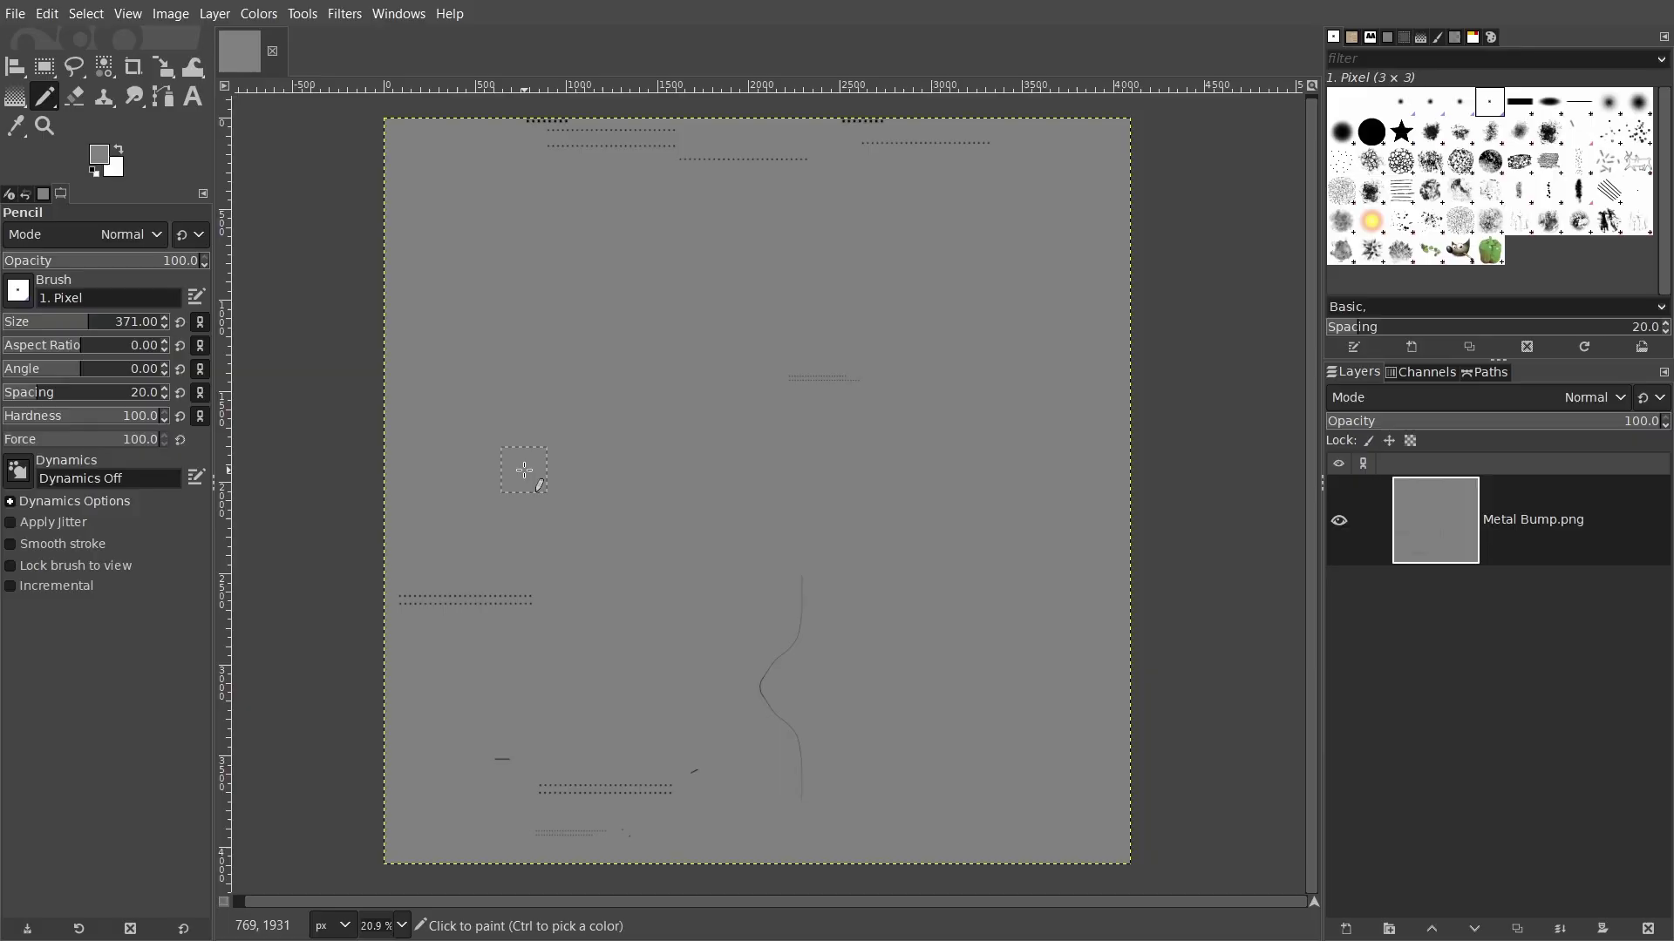
key(alt+Tab)
Move to the top of the Metal Bump texture in GIMP, undoing one pencil mark.
ctrl+scroll(497, 802, up, 2)
mouse_move(497, 802)
middle_down()
mouse_move(537, 488)
mouse_move(525, 351)
middle_up()
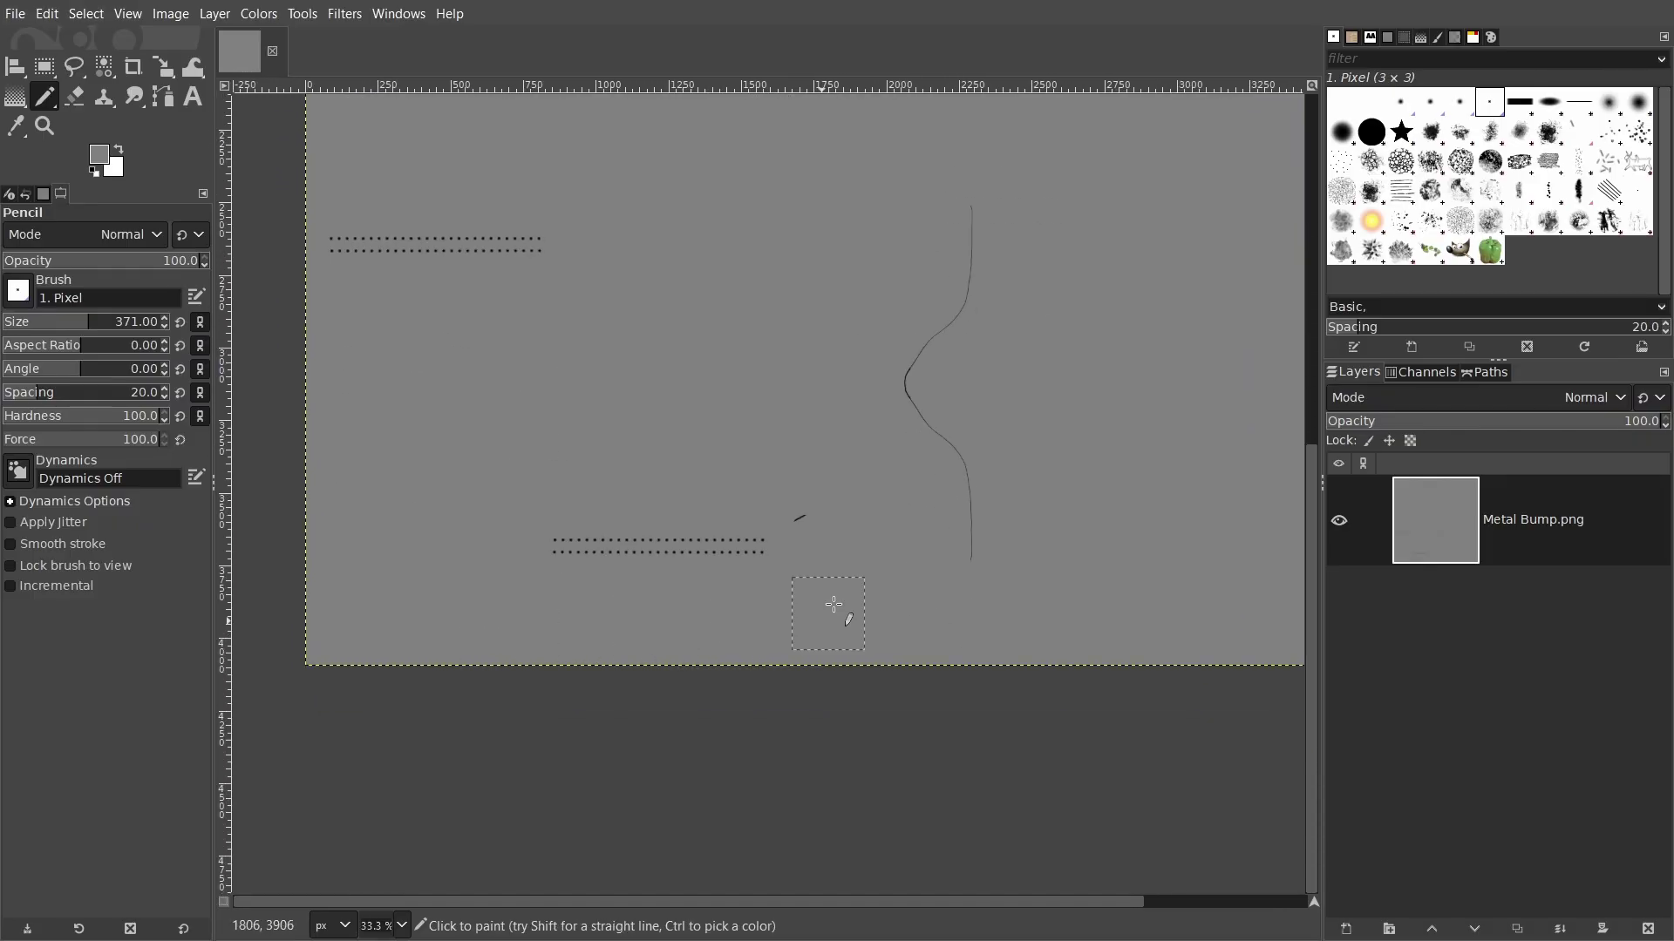
key(ctrl+z)
key(ctrl+z)
key(ctrl+z)
ctrl+scroll(714, 448, down, 1)
ctrl+scroll(642, 471, up, 1)
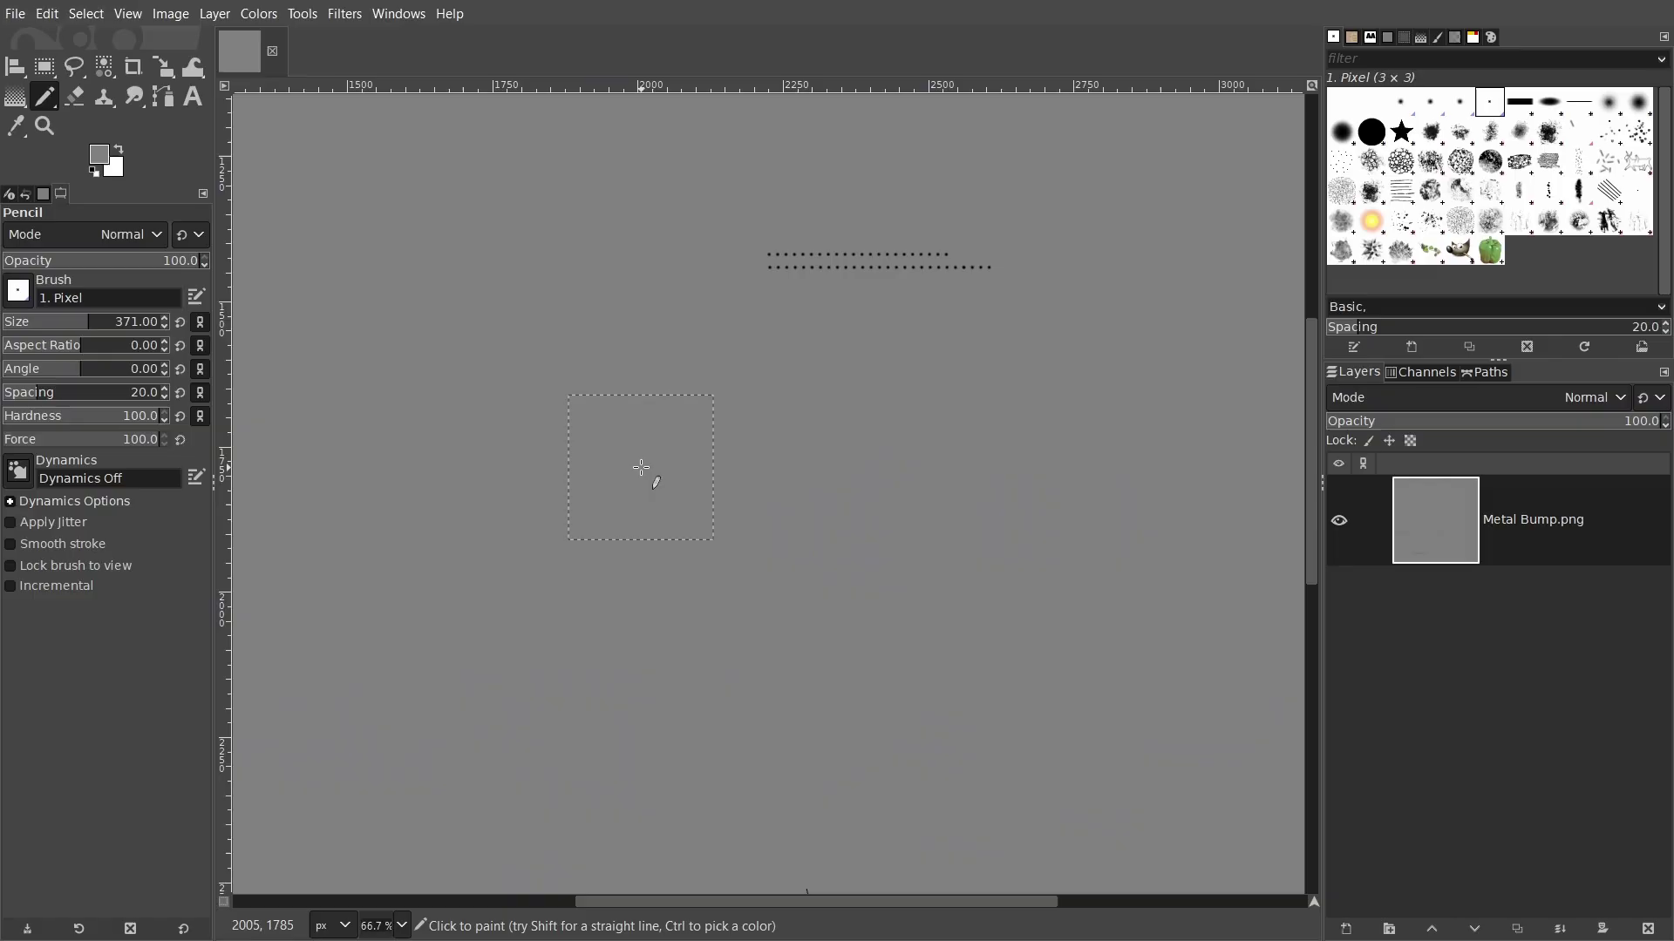
ctrl+scroll(885, 343, down, 1)
ctrl+scroll(805, 510, down, 1)
ctrl+scroll(971, 384, up, 2)
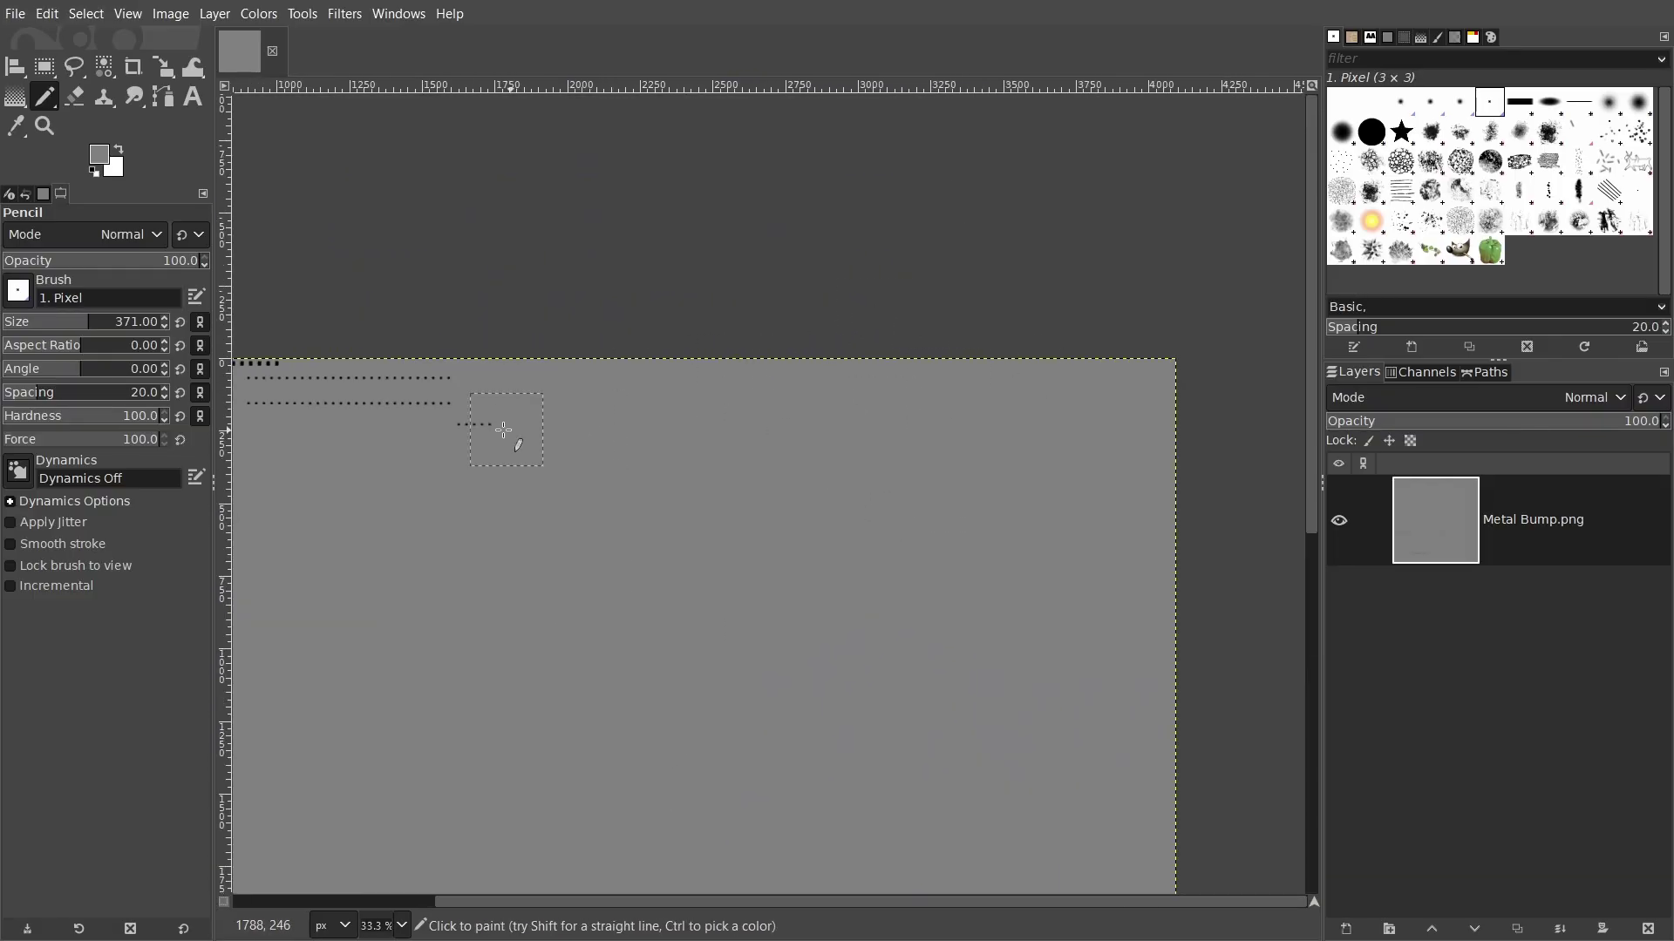
middle_drag(508, 430, 522, 264)
ctrl+scroll(777, 299, down, 1)
scroll(771, 423, up, 3)
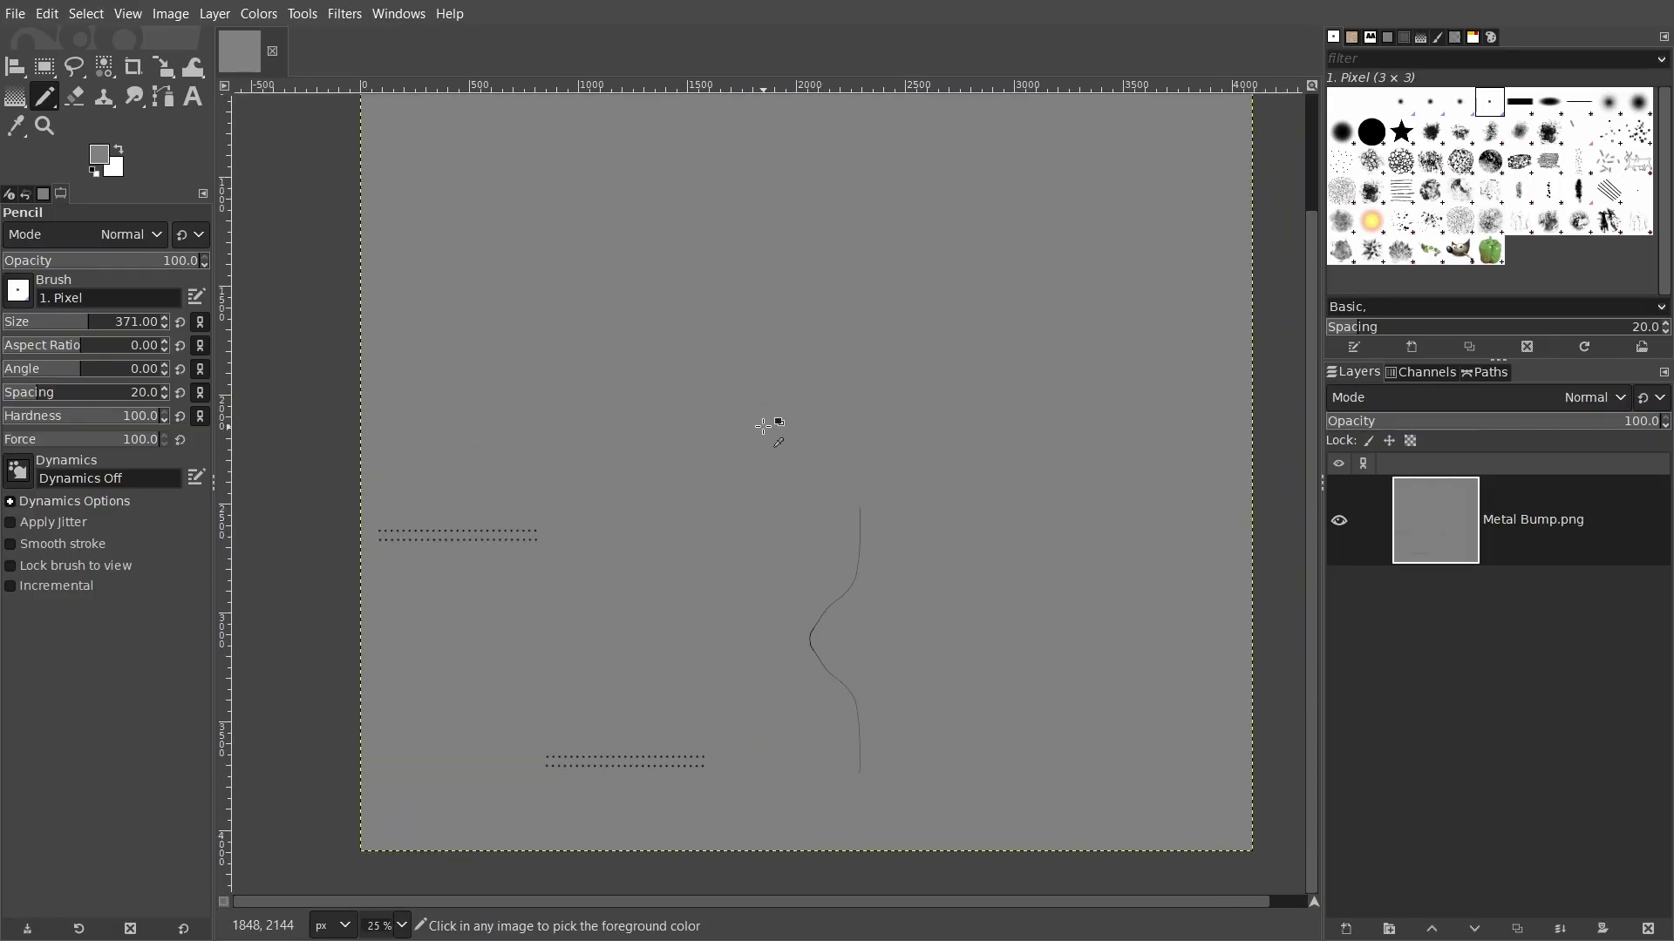
ctrl+scroll(770, 485, down, 1)
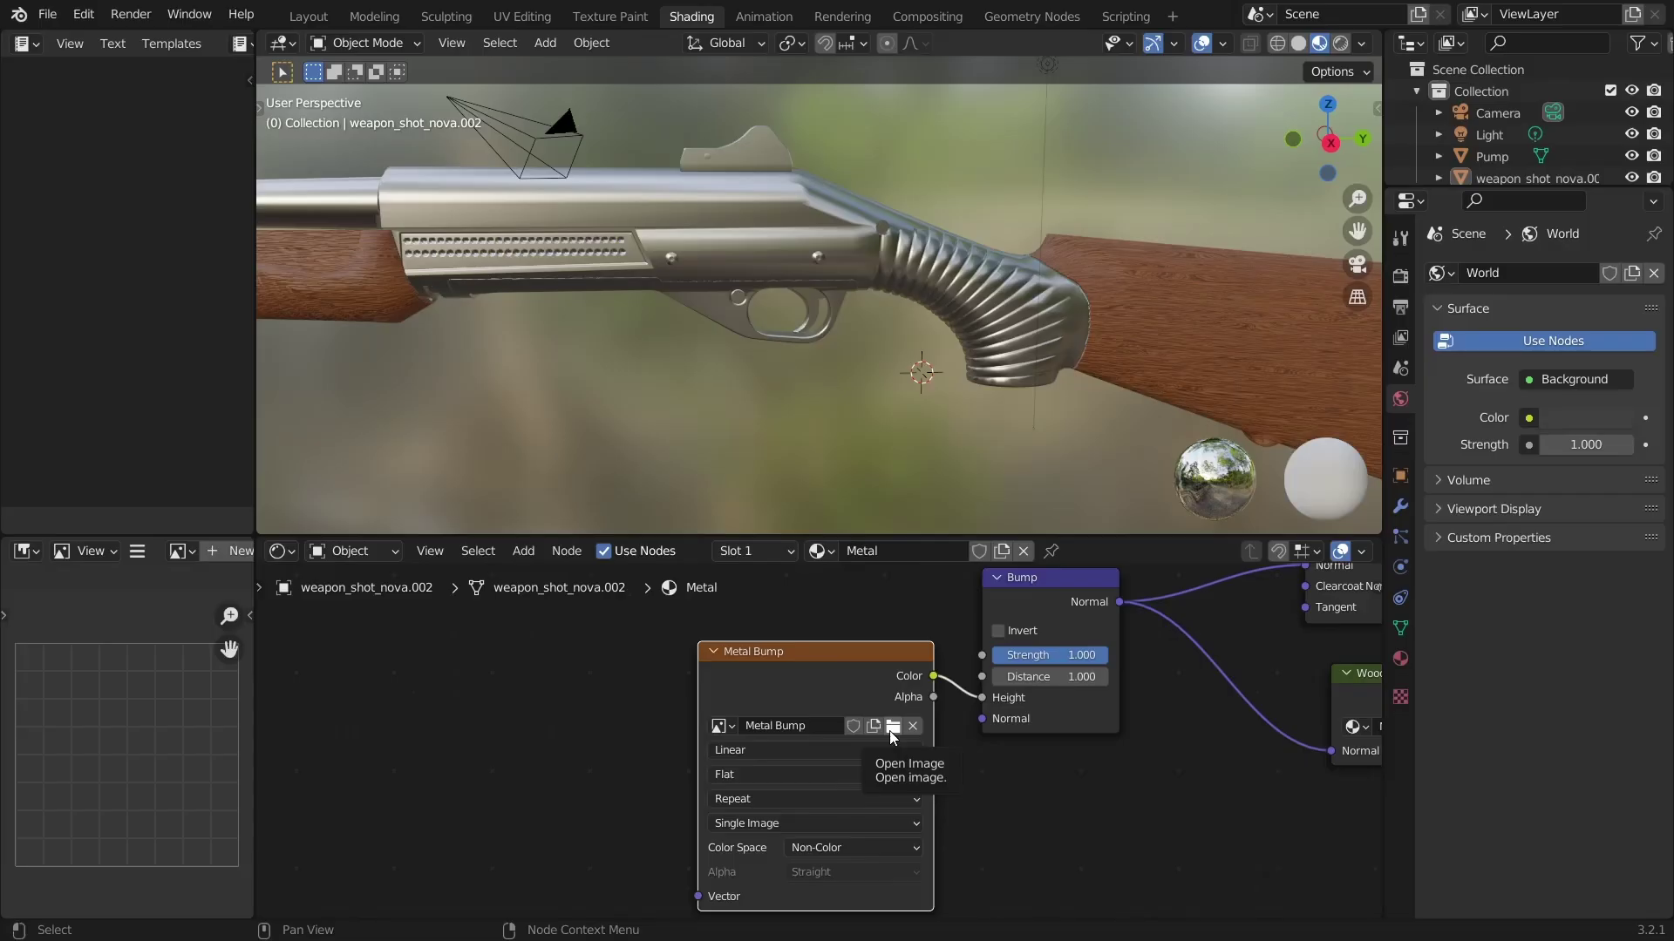
Load the cleaned Metal Bump.png into the Image Texture node and centre it in Texture Paint.
click(889, 731)
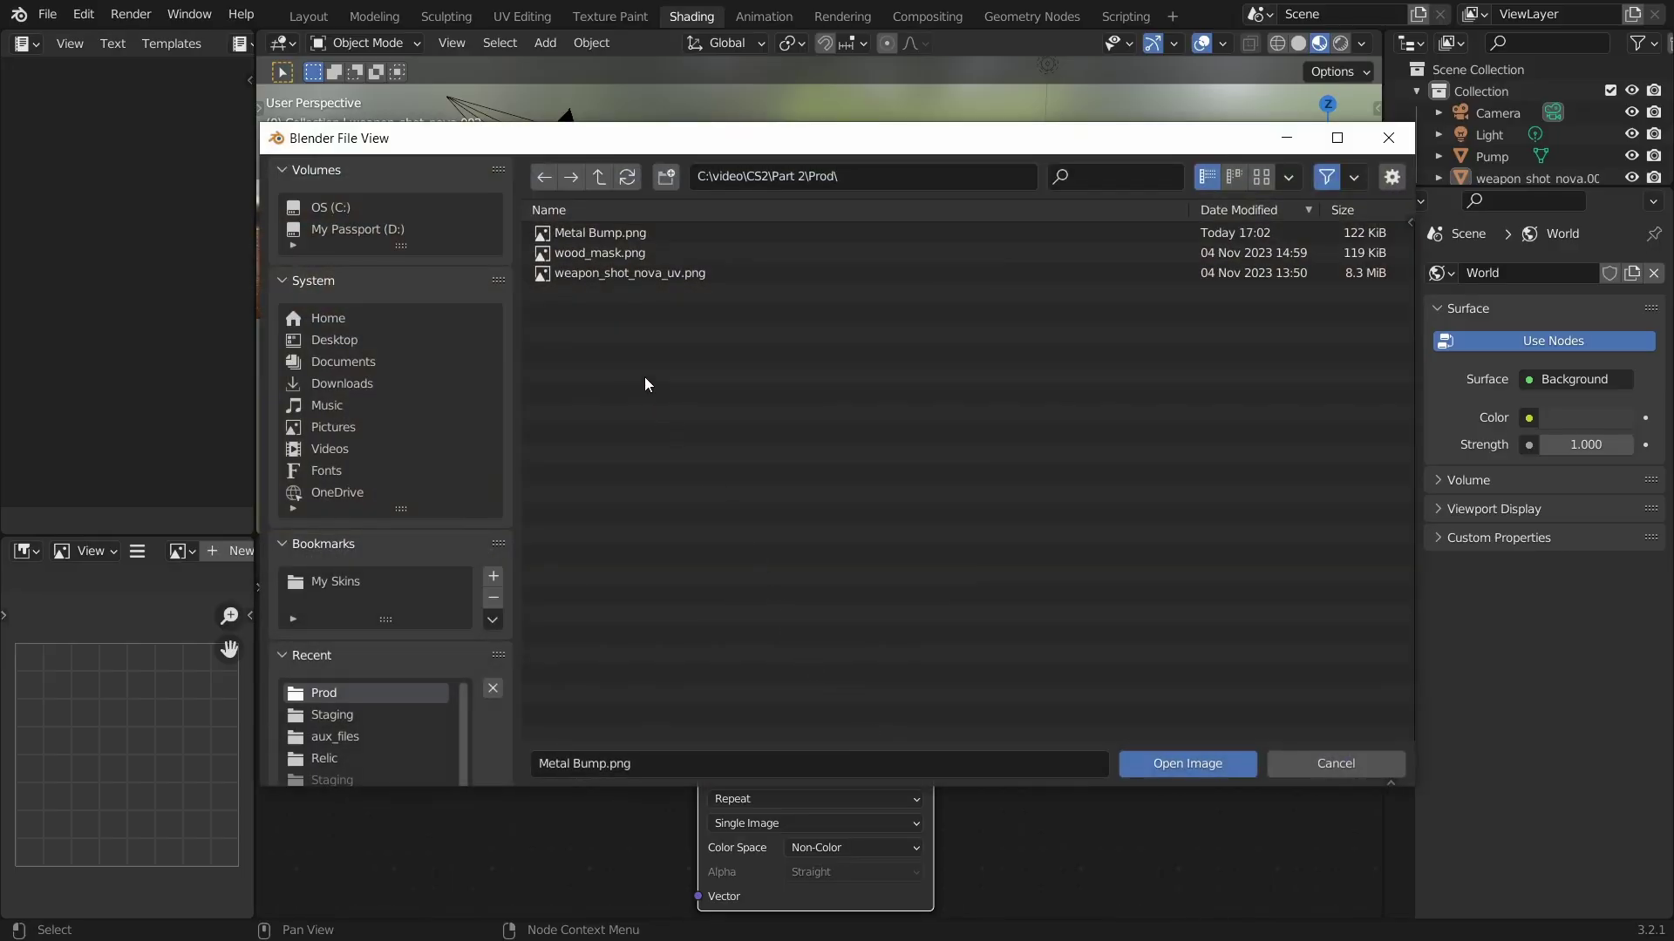
double_click(625, 233)
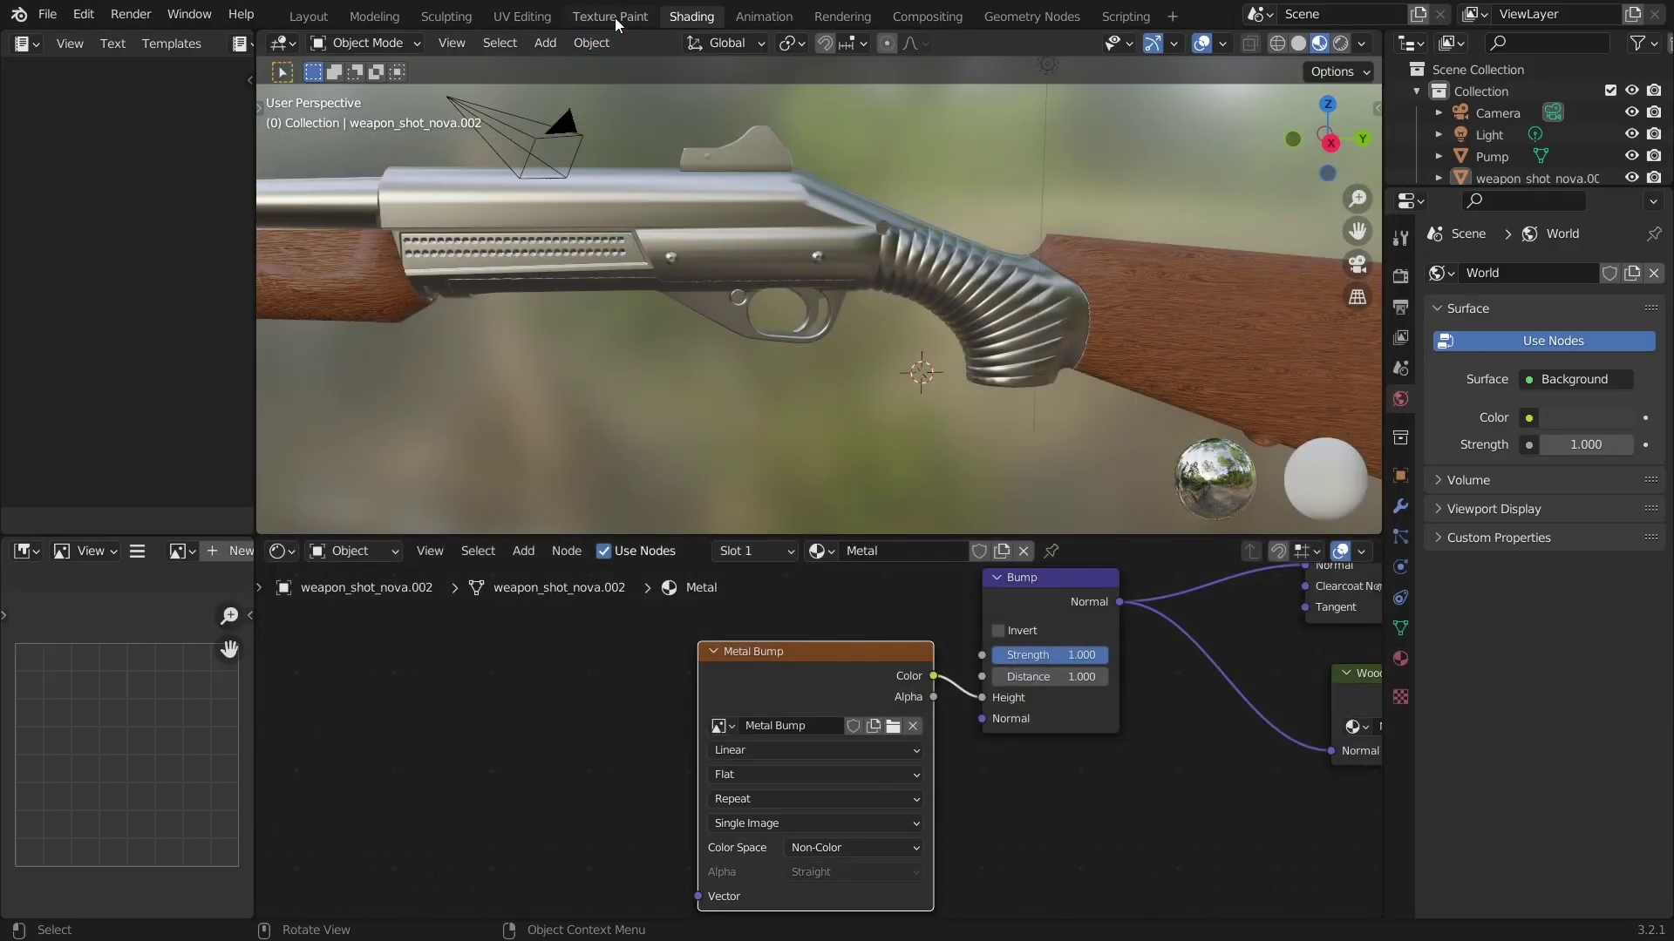
click(614, 18)
scroll(336, 542, up, 4)
mouse_move(221, 685)
middle_down()
mouse_move(444, 411)
mouse_move(221, 845)
mouse_move(209, 688)
mouse_move(174, 663)
mouse_move(295, 512)
middle_up()
scroll(358, 387, up, 2)
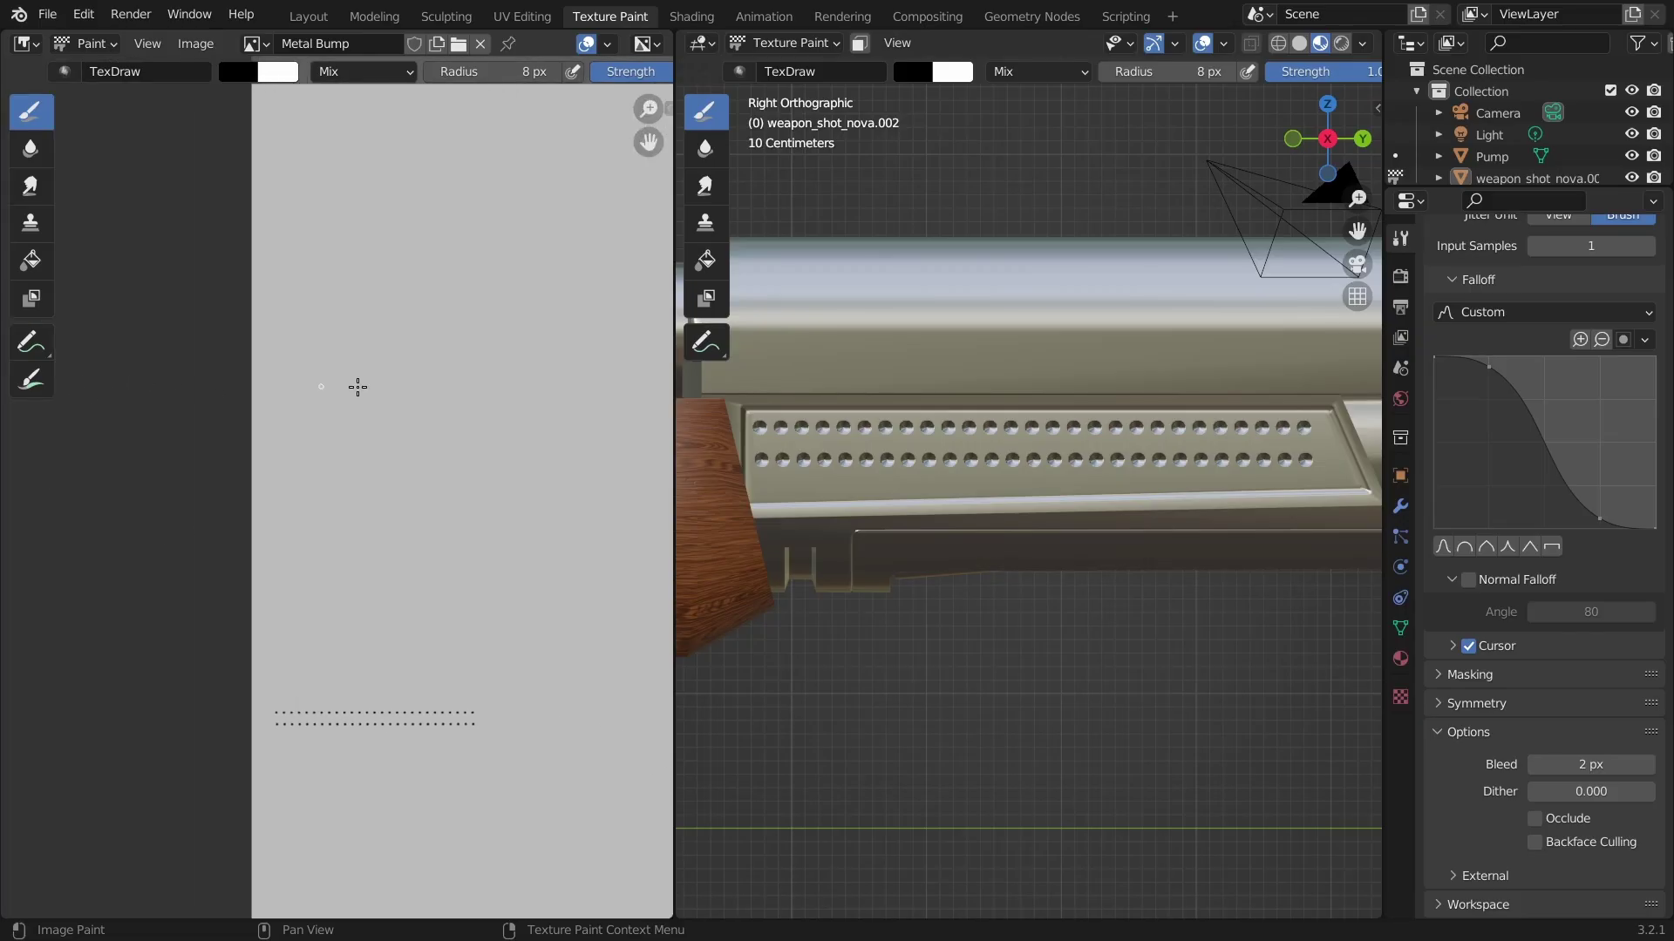
scroll(358, 387, down, 2)
middle_drag(306, 415, 247, 493)
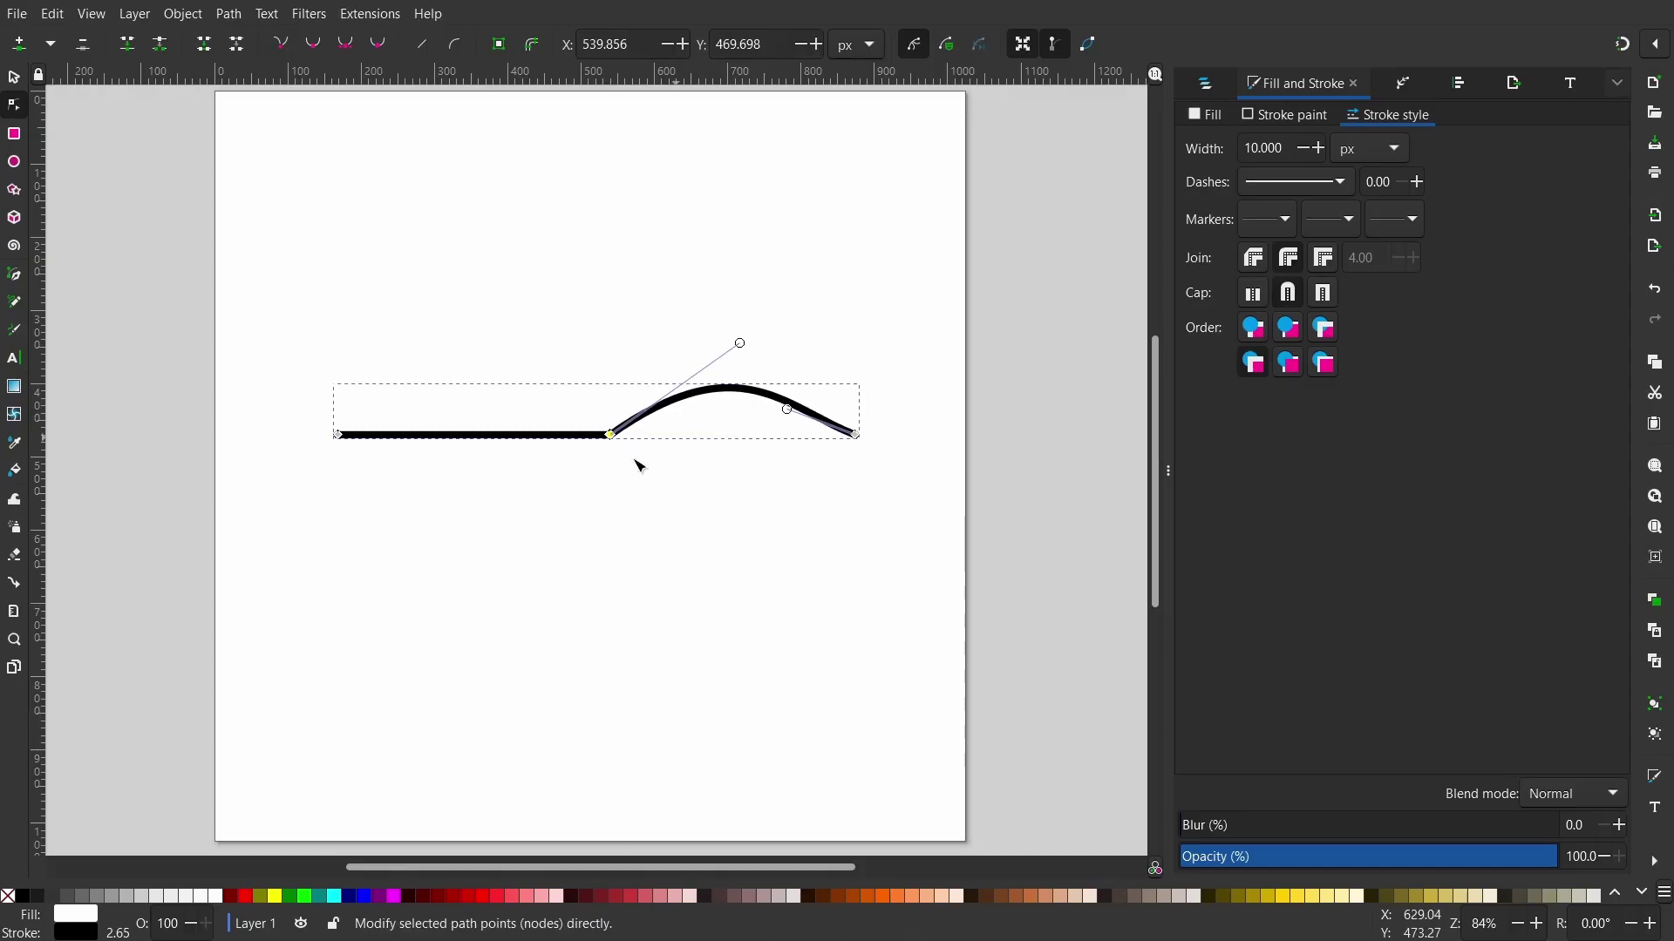
Bend the left path segment into an S-wave and apply a Power stroke effect.
drag(495, 432, 475, 481)
click(1403, 83)
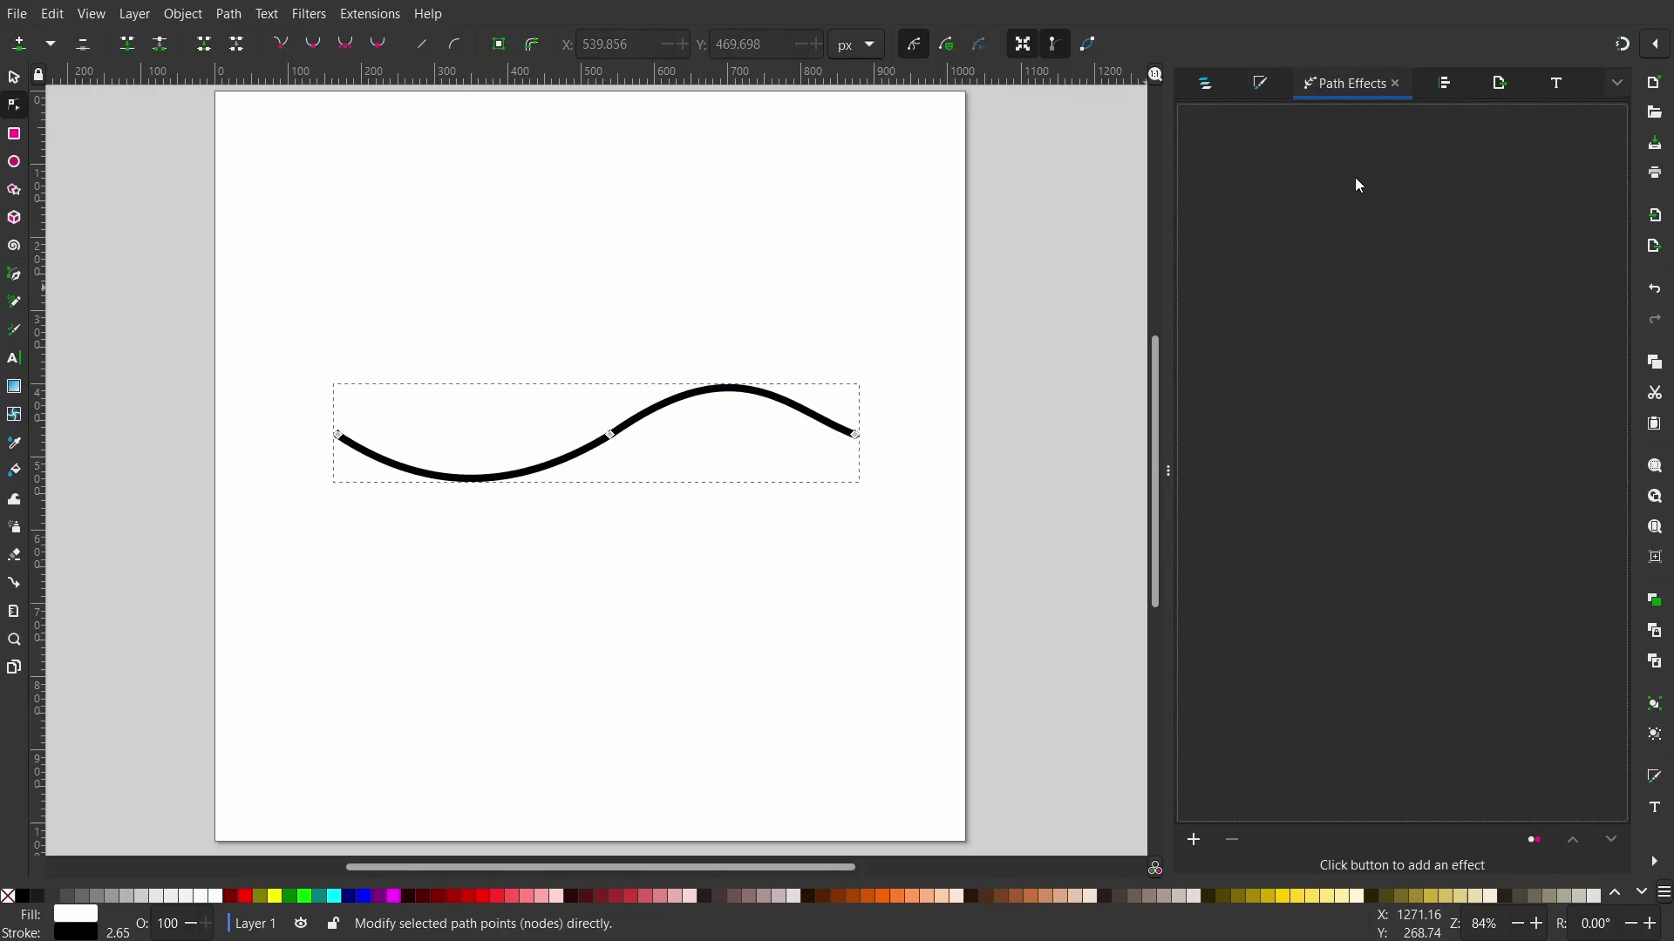
click(1193, 841)
click(284, 689)
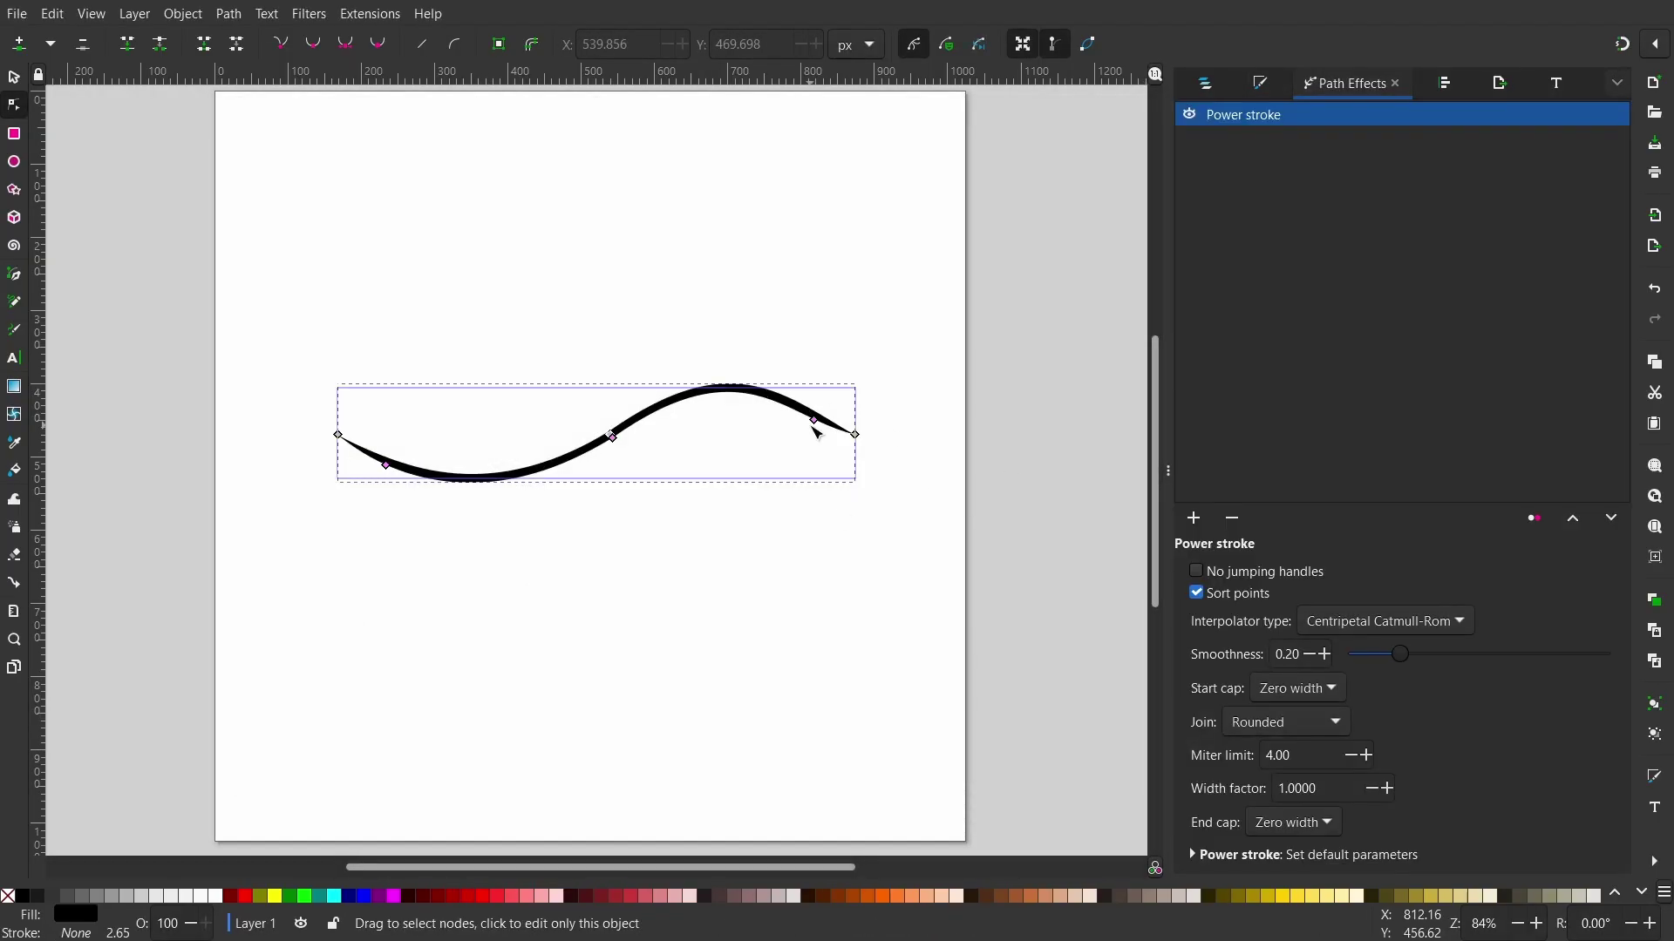
Thicken the stroke's middle into a tapered swoosh and select it with rotate/skew handles.
mouse_move(813, 424)
mouse_down()
mouse_move(616, 444)
mouse_move(628, 456)
mouse_move(655, 429)
mouse_up()
click(9, 77)
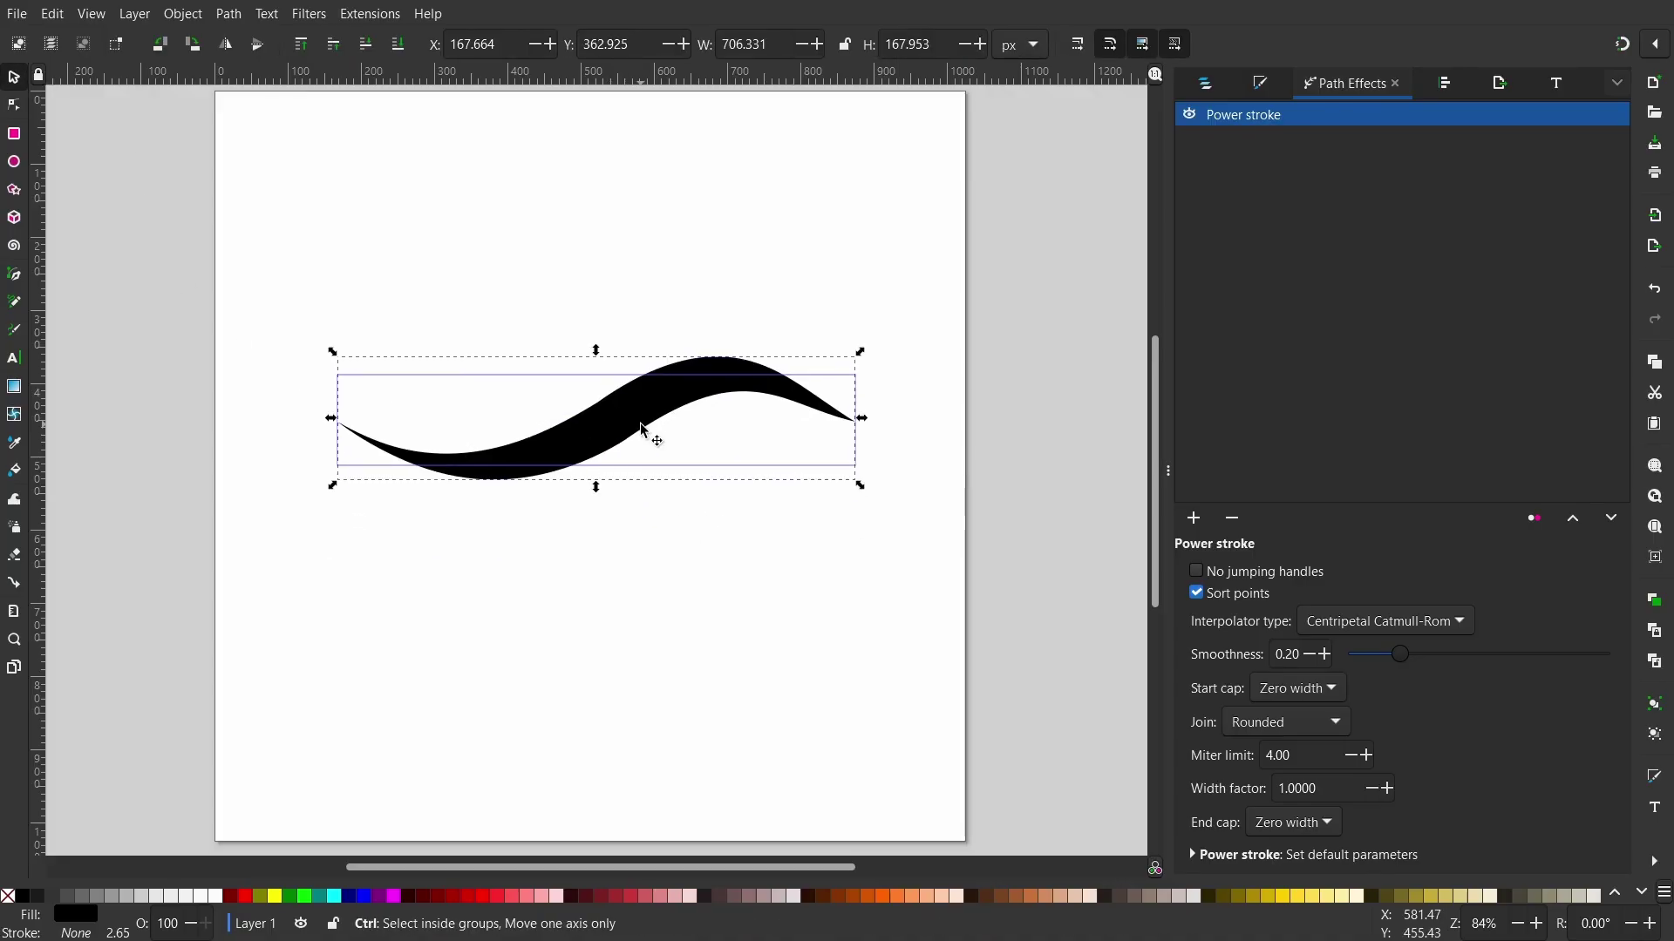
click(755, 421)
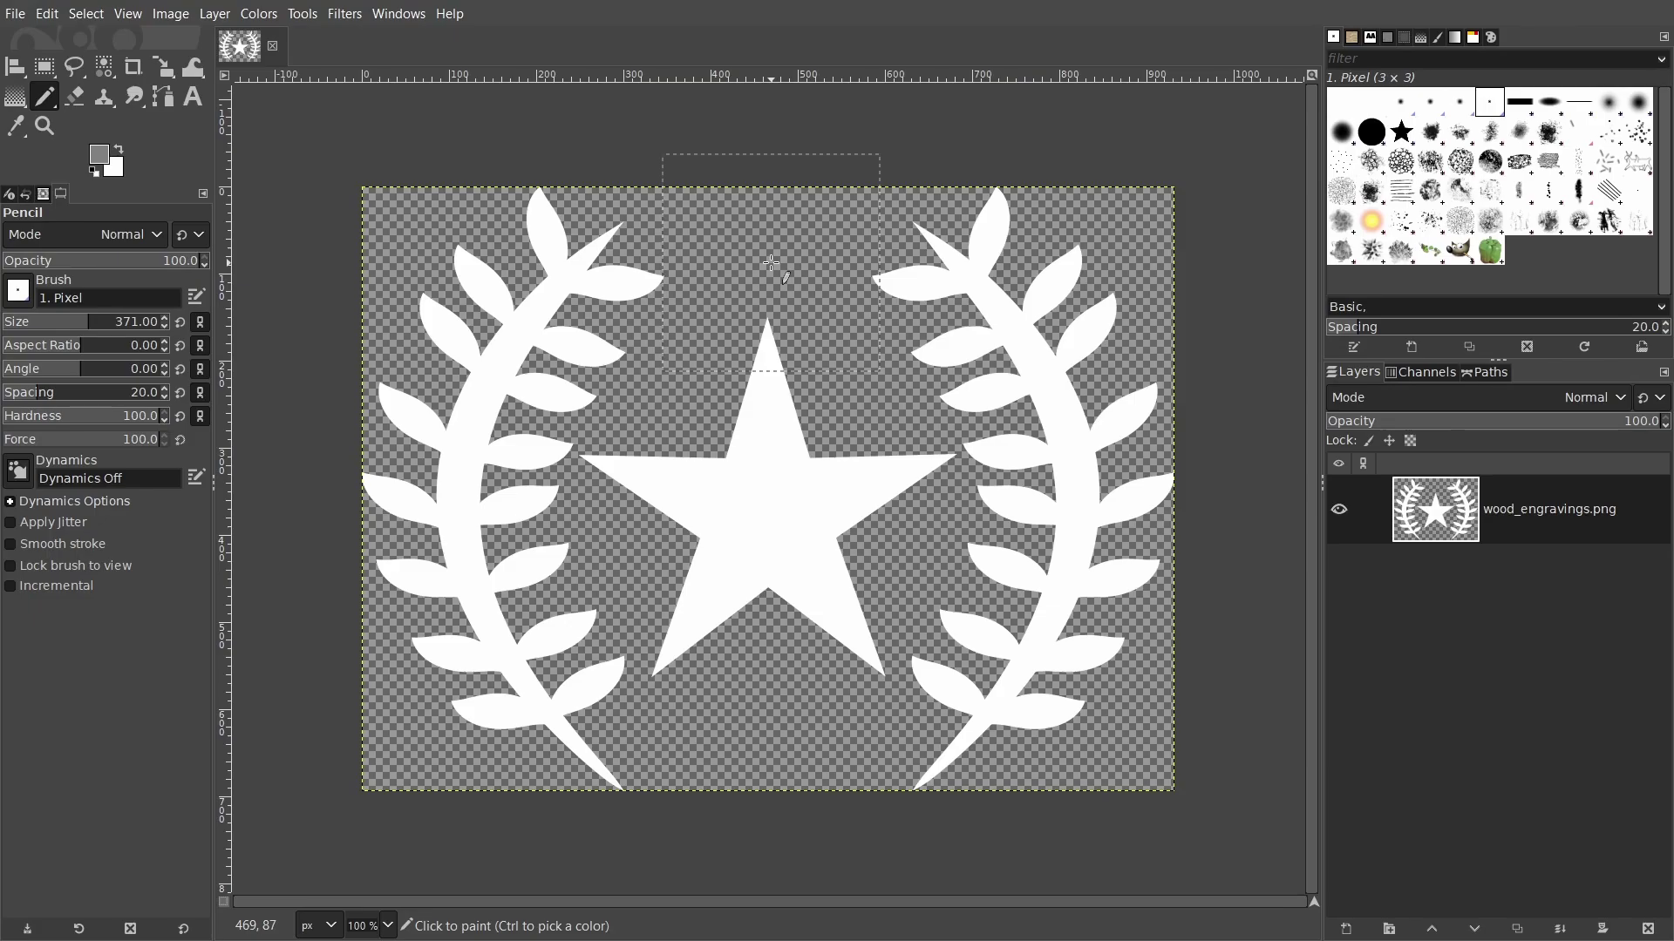
Select the white star-and-laurel pixels by colour, delete them, and swap foreground/background colours.
click(104, 66)
click(732, 496)
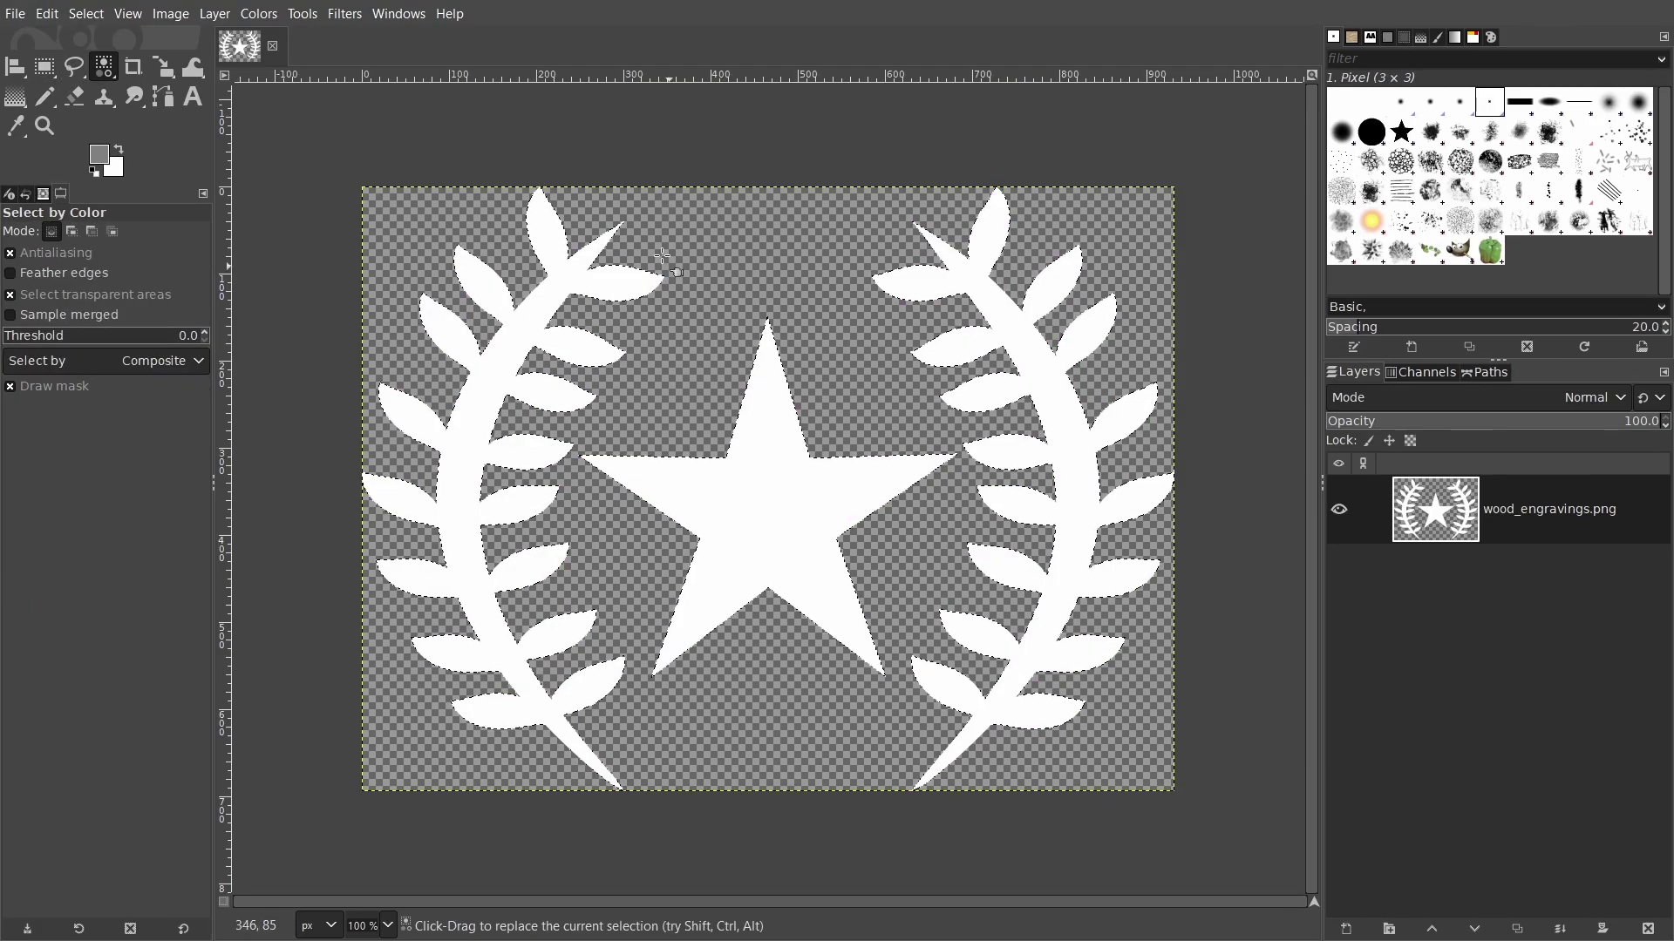
key(Delete)
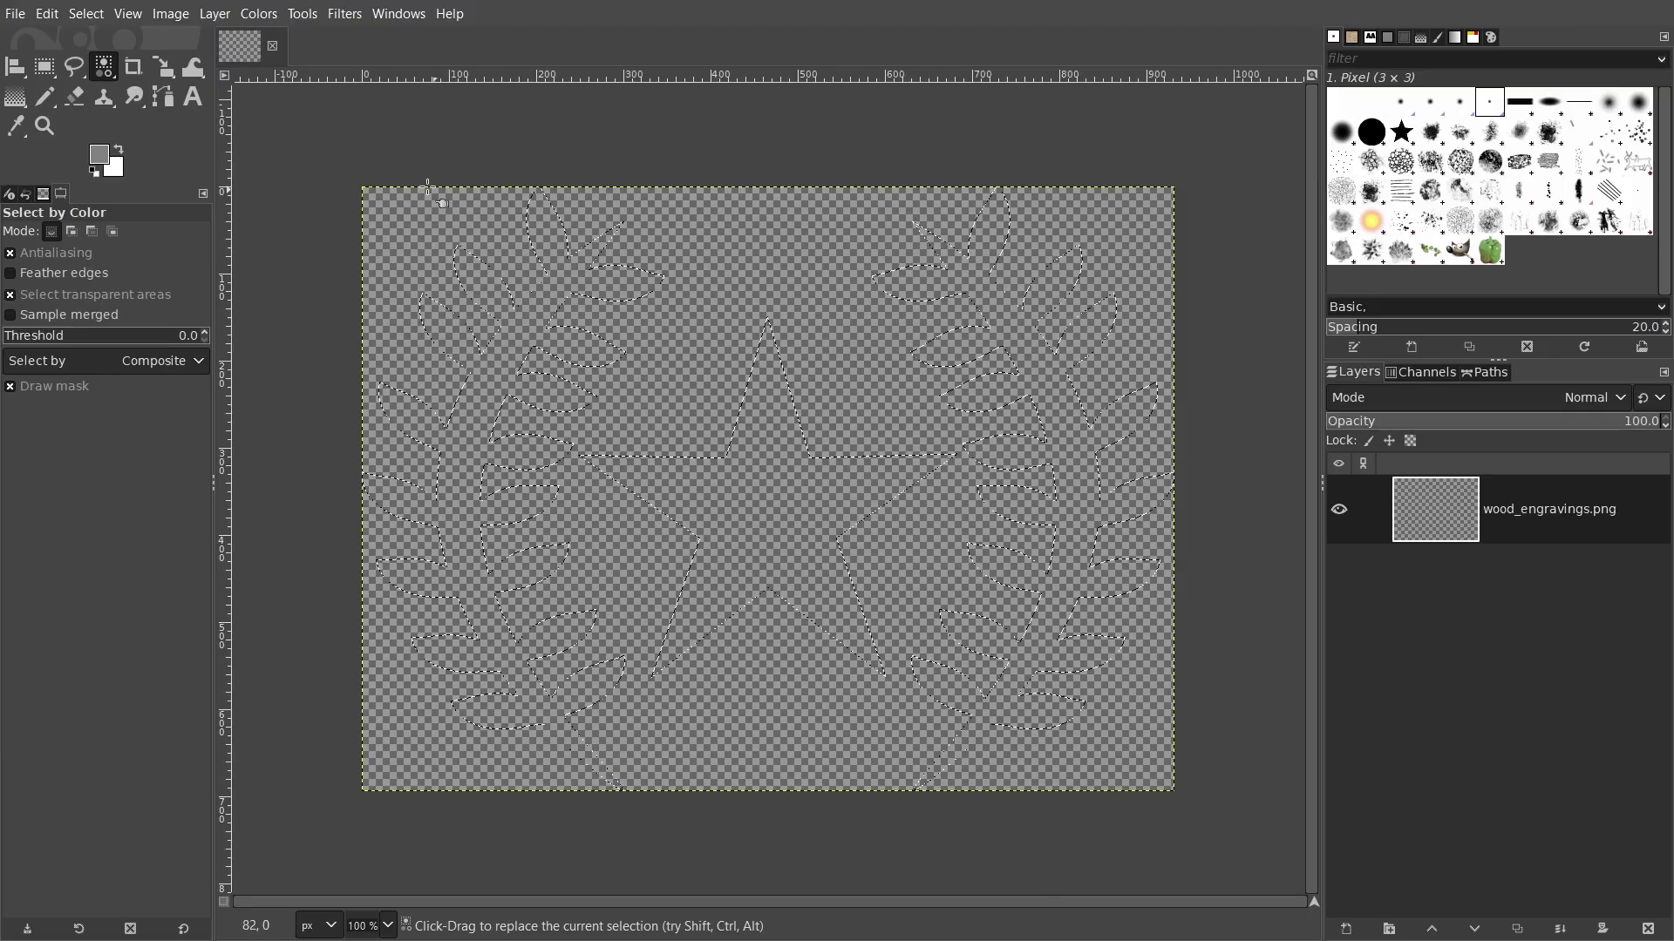
click(119, 150)
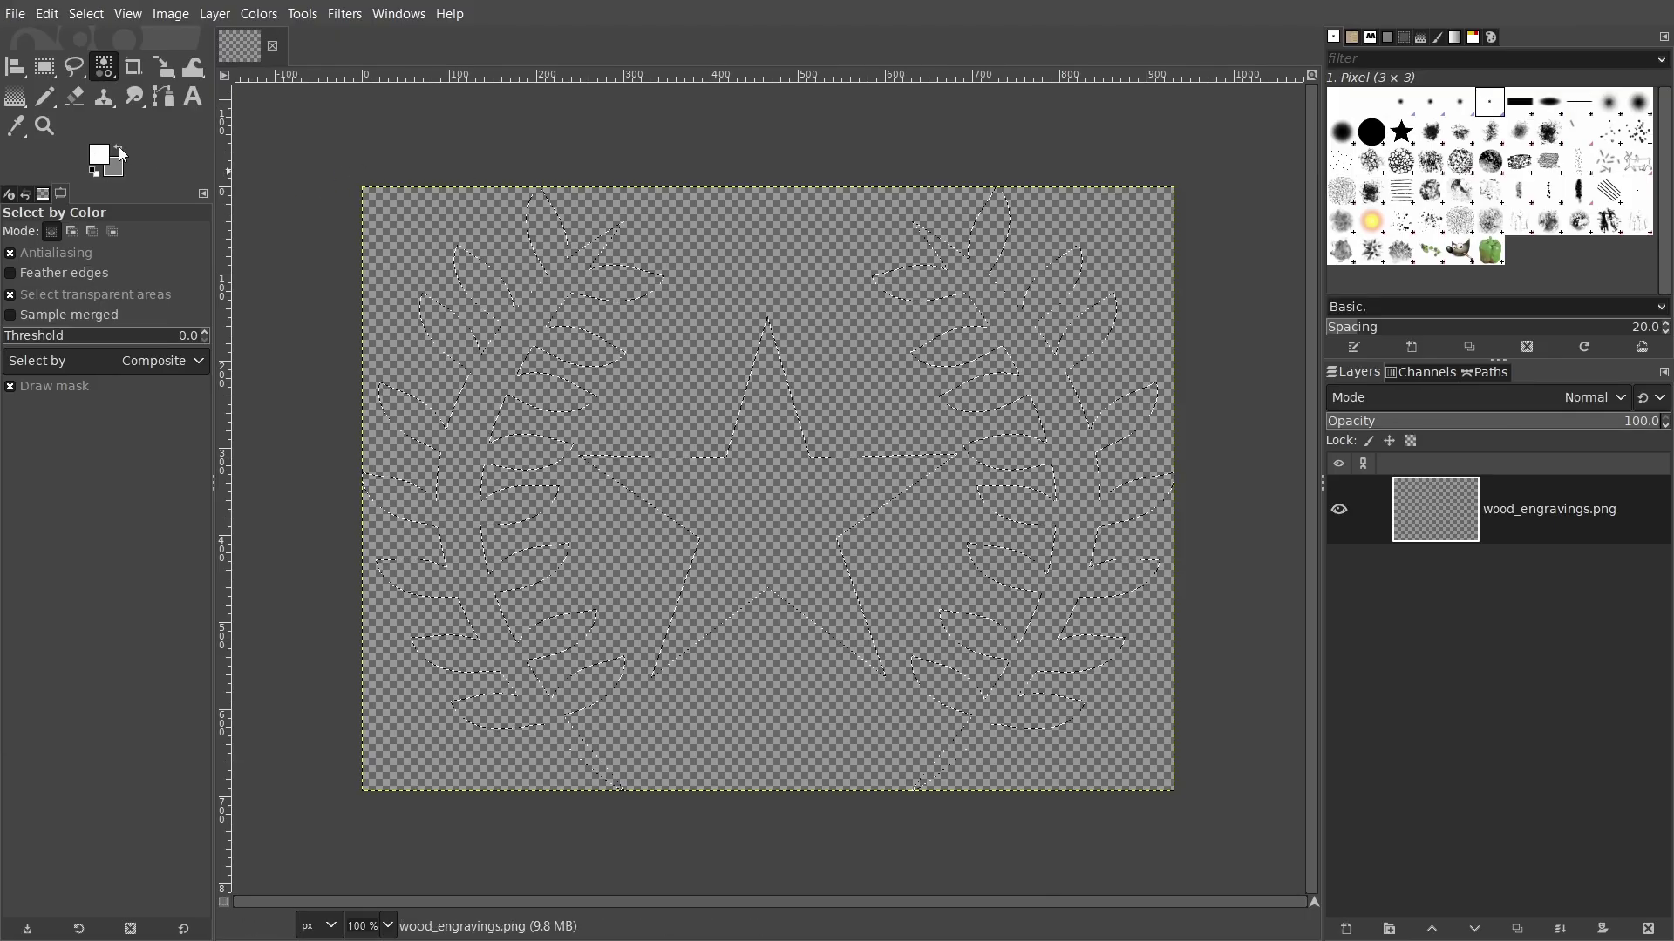
Set up a FG to Transparent gradient with the Shaped (angular) shape.
click(19, 99)
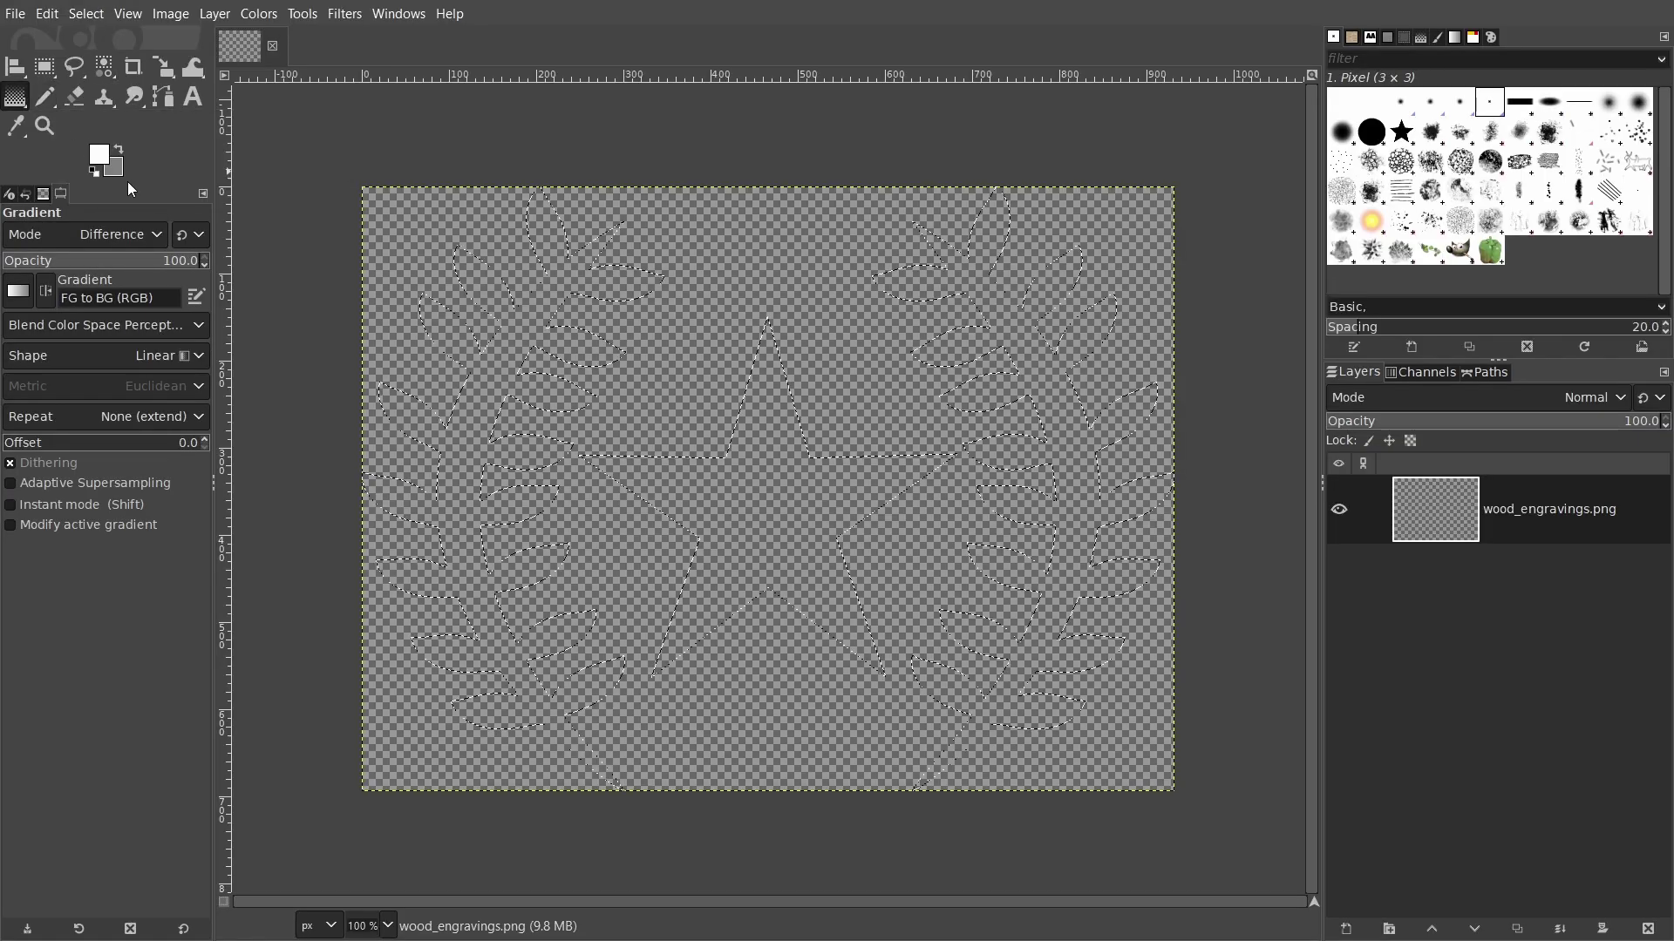
click(19, 293)
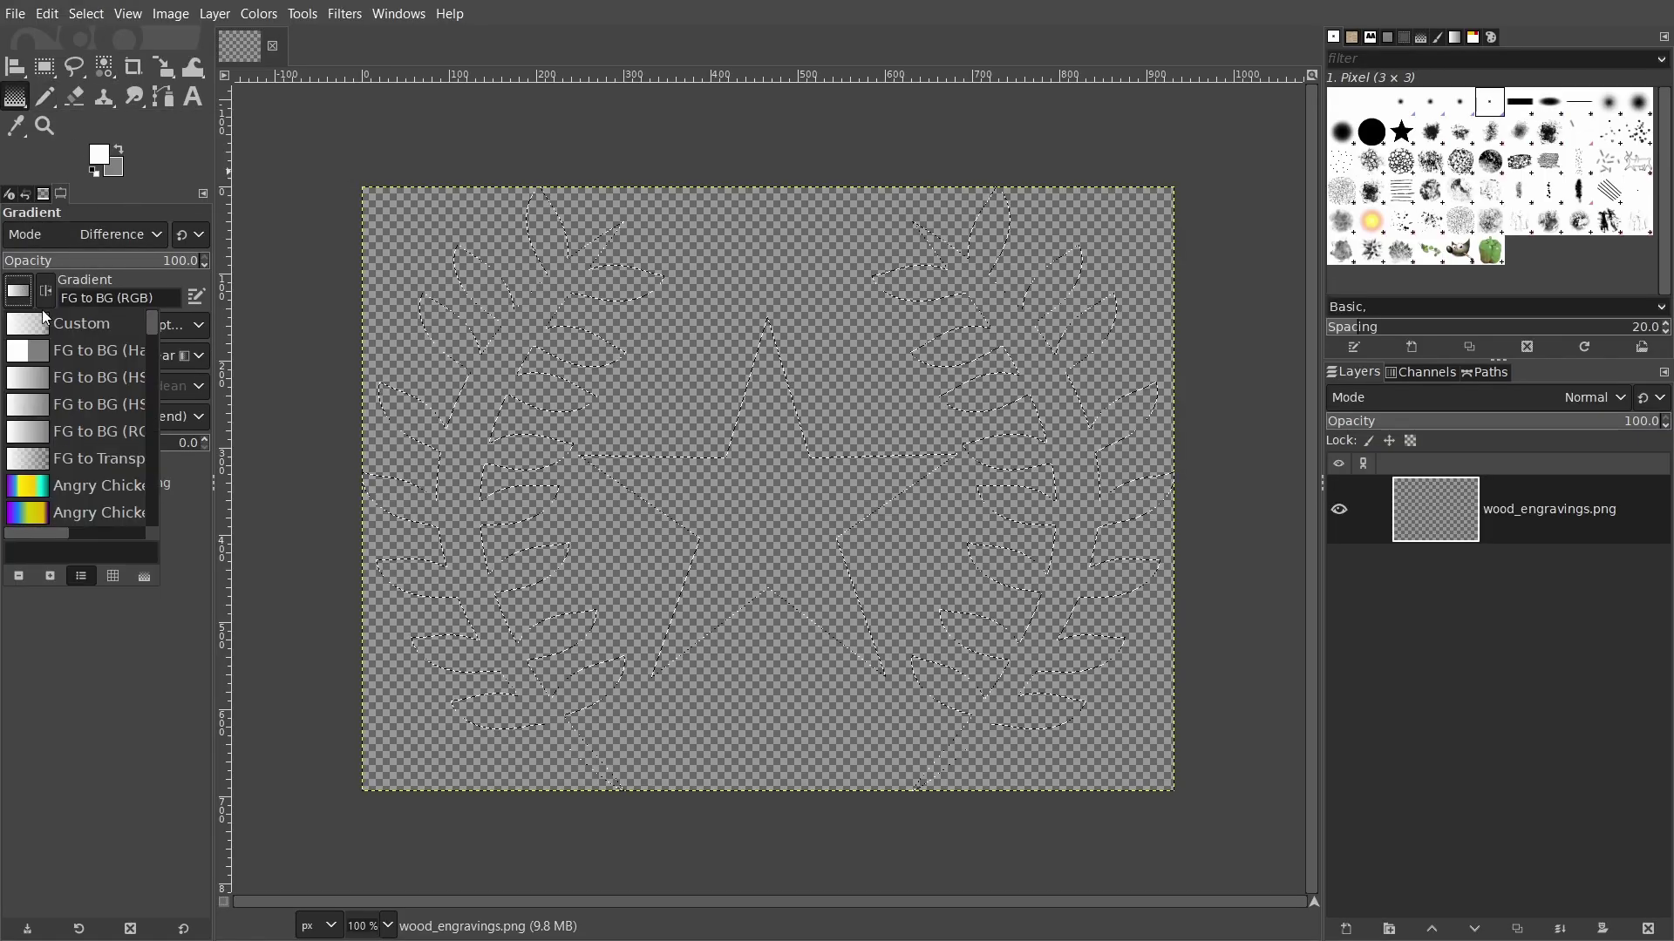
click(76, 458)
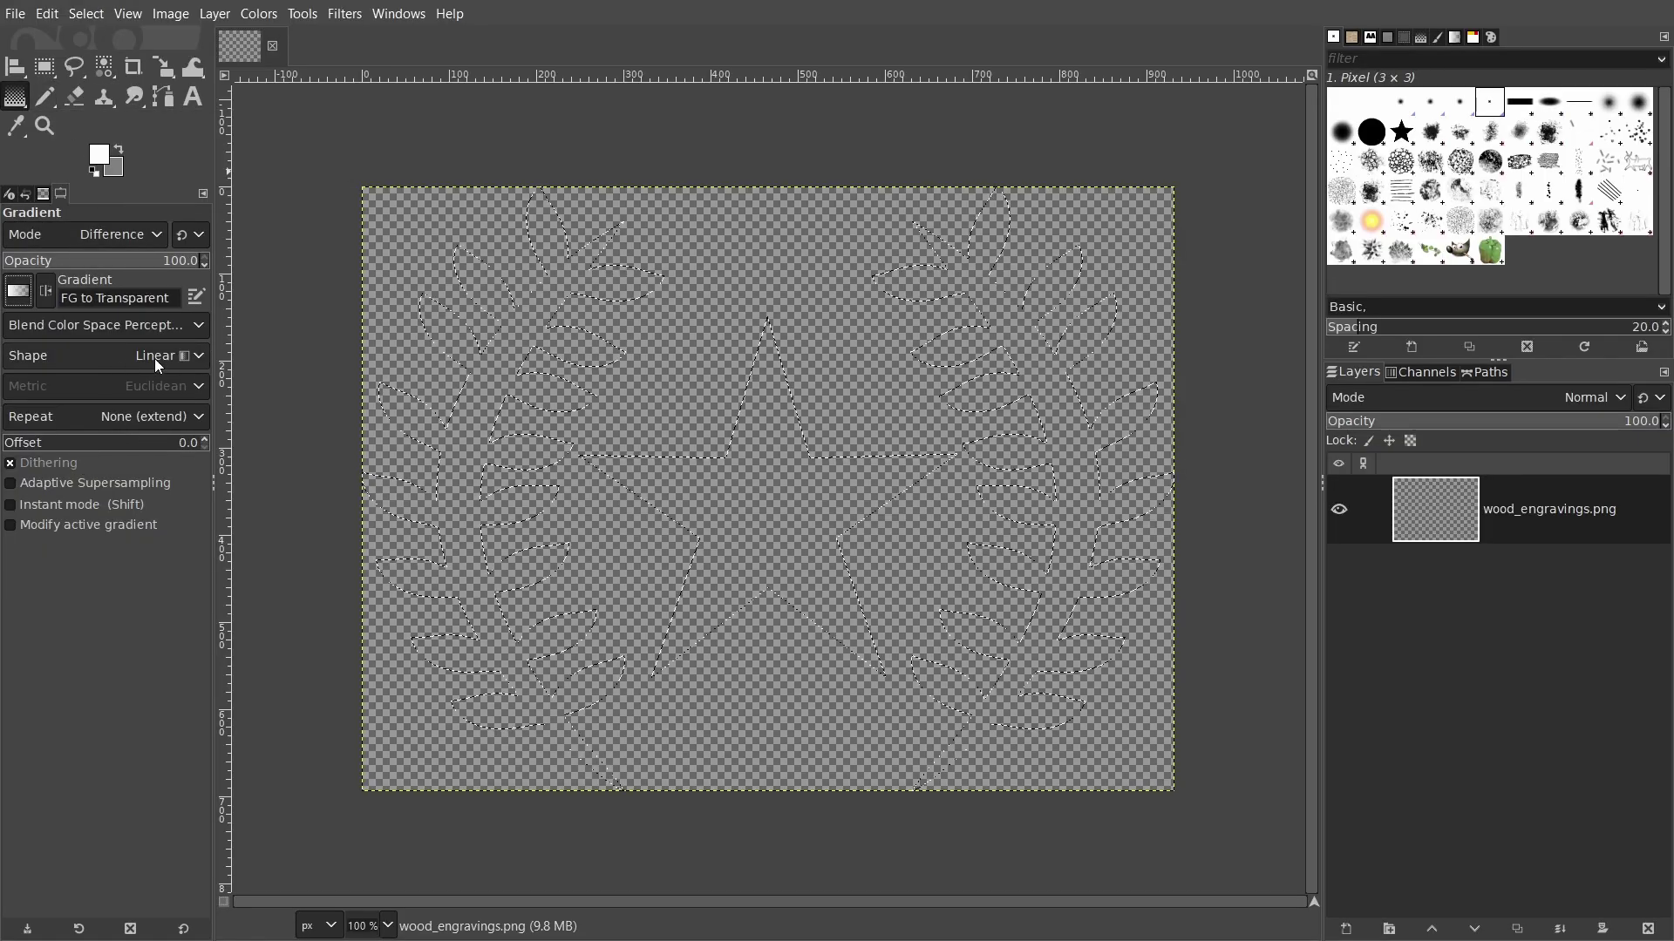
click(91, 358)
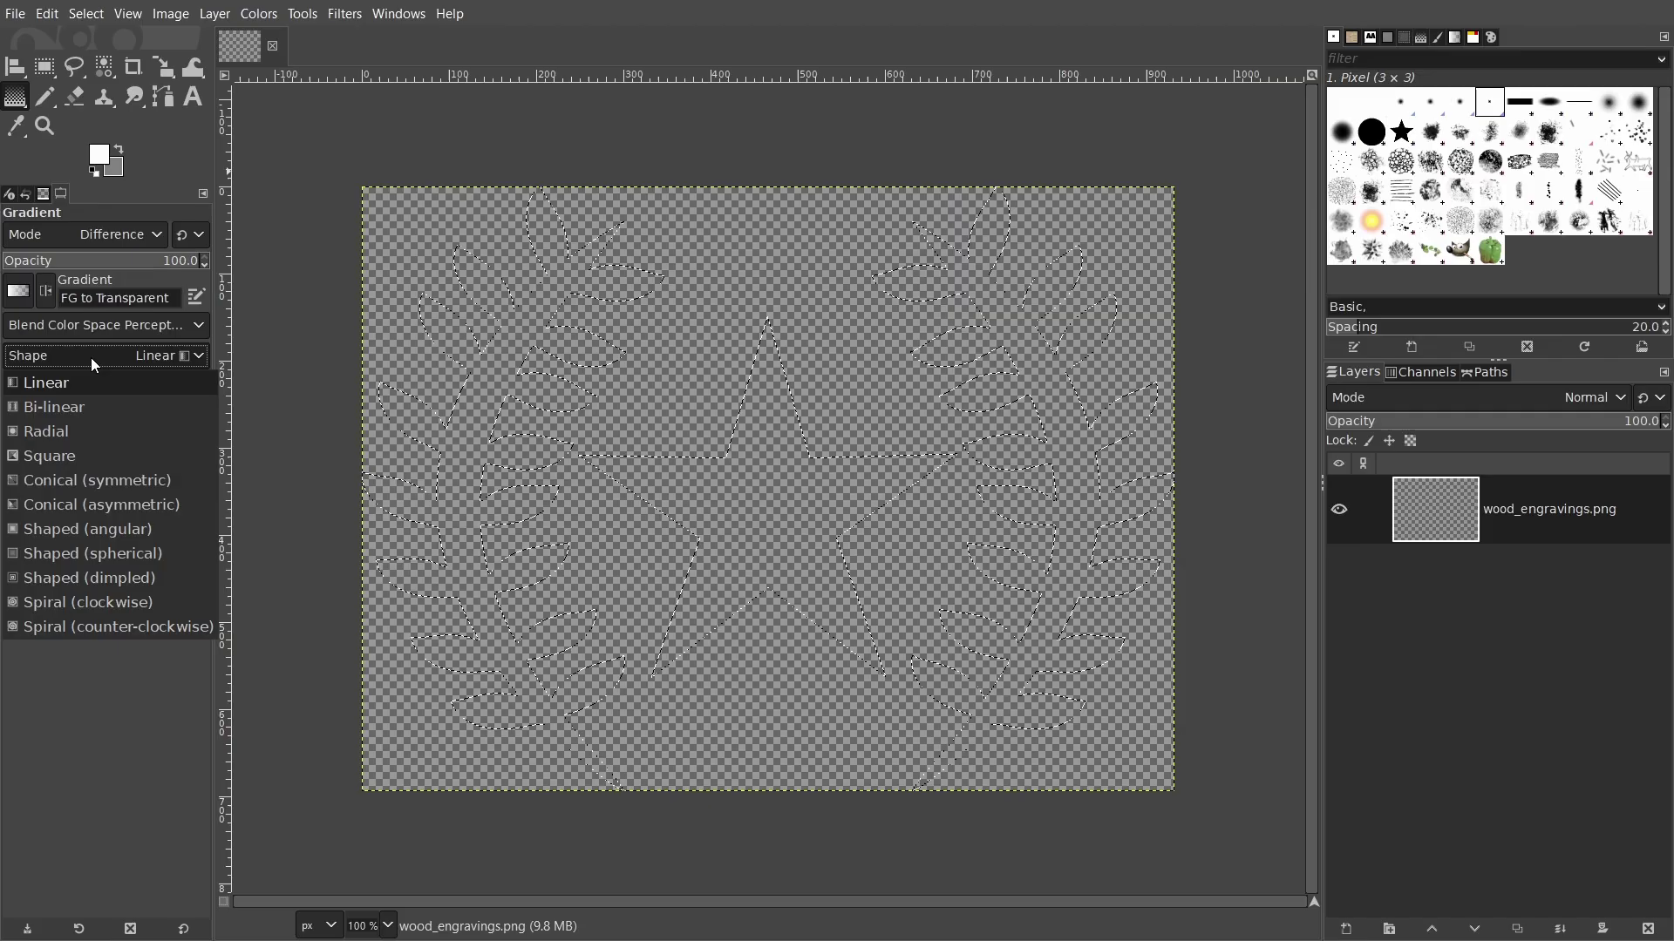
click(112, 528)
Fill the selection from the star centre outward and shift the gradient midpoint to 69.43.
drag(769, 523, 1003, 762)
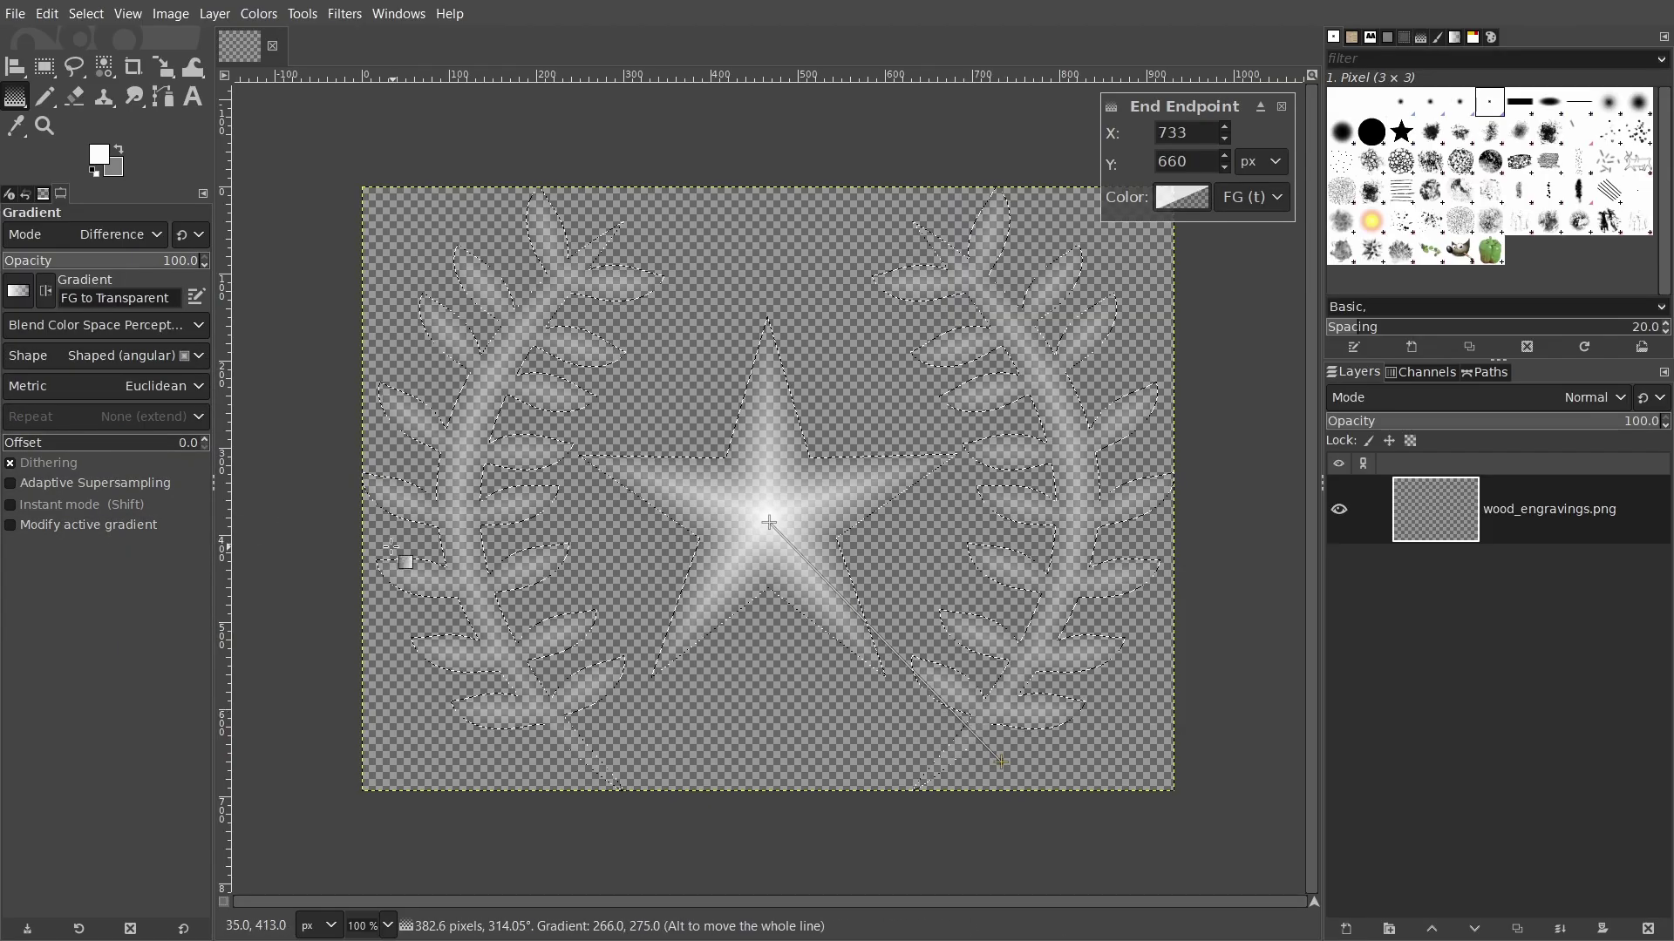
mouse_move(11, 446)
mouse_down()
mouse_move(196, 448)
mouse_move(5, 448)
mouse_up()
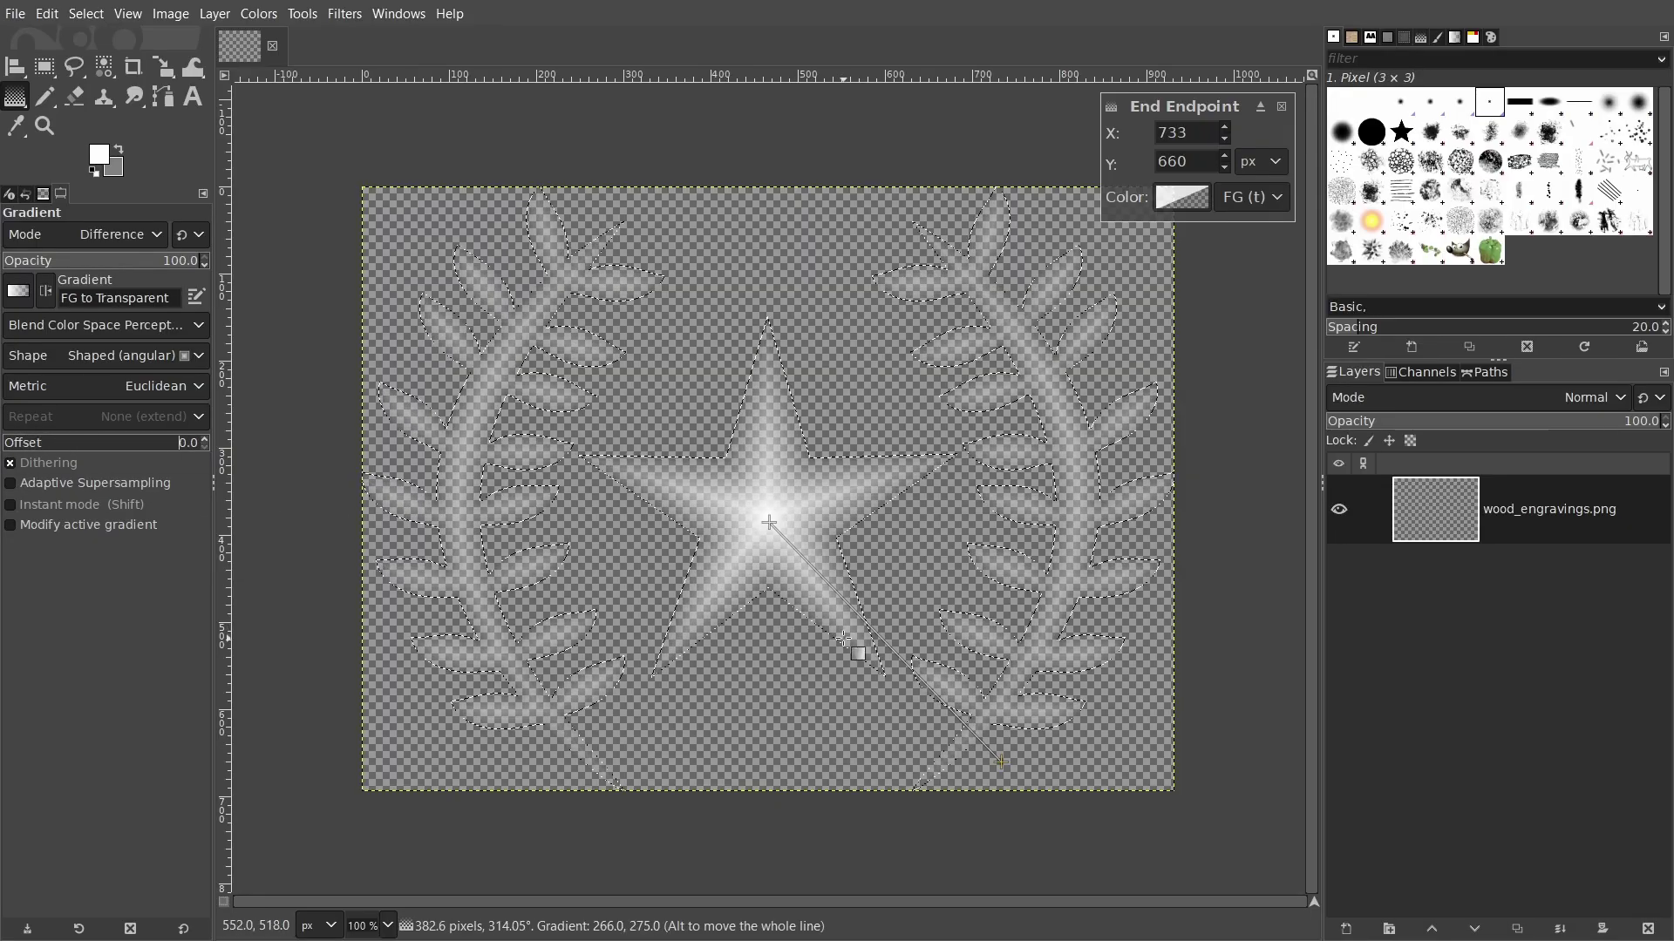
drag(843, 639, 940, 678)
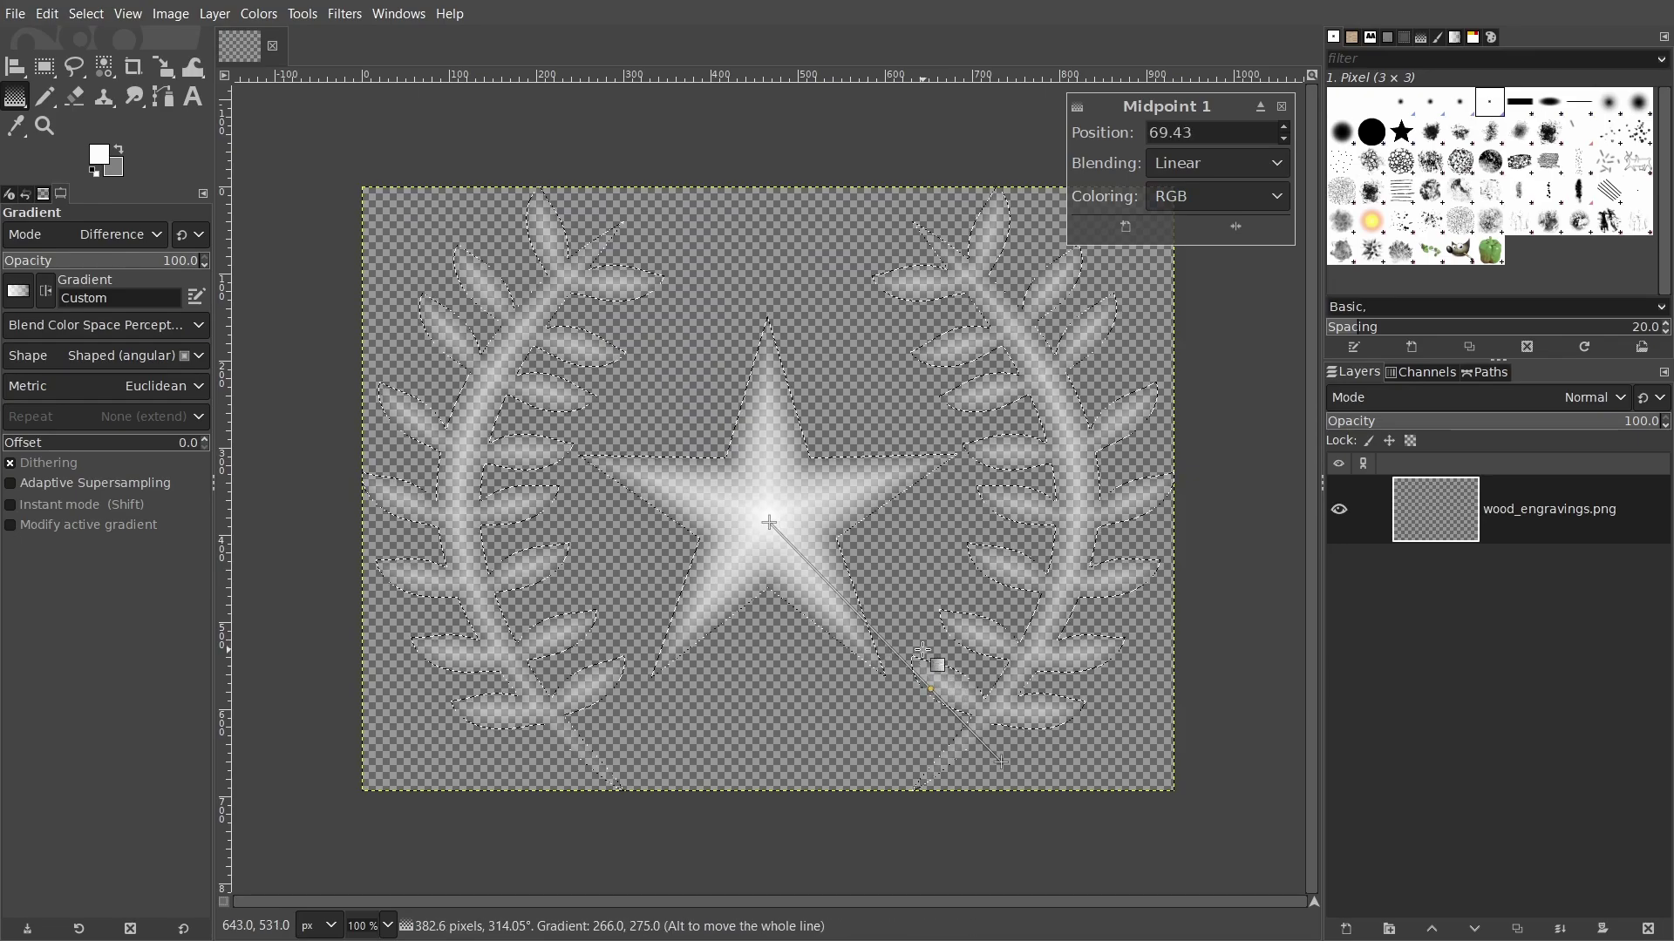
Commit the GIMP gradient, then set Blender's brush texture mapping to Stencil.
key(Return)
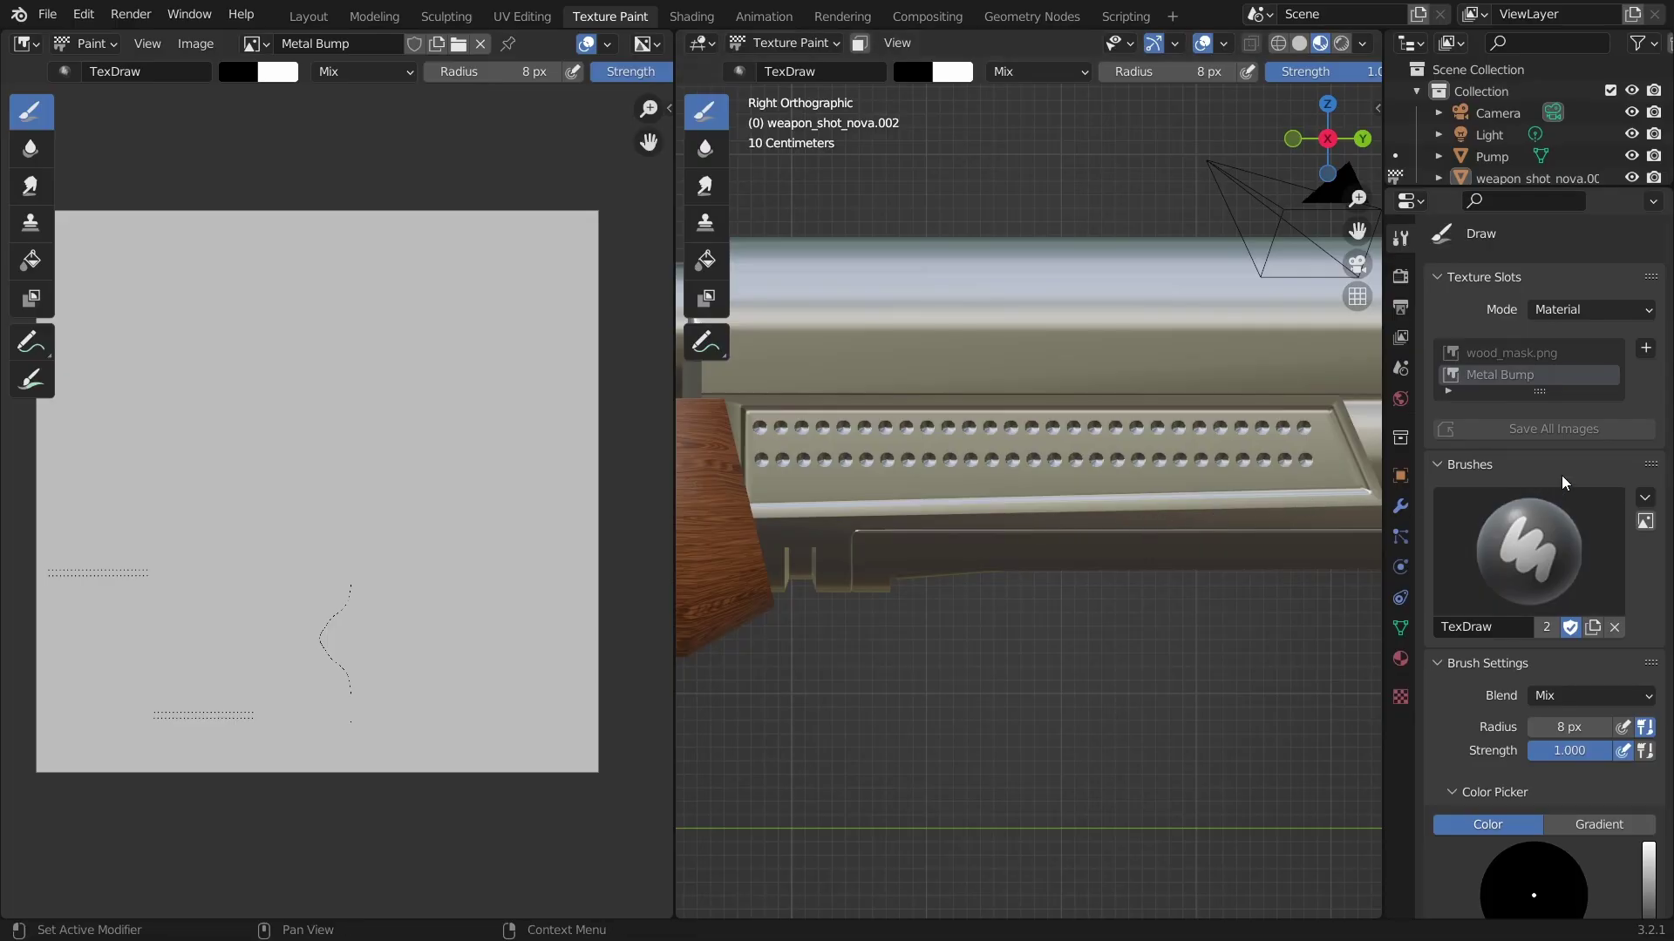
scroll(1575, 477, down, 10)
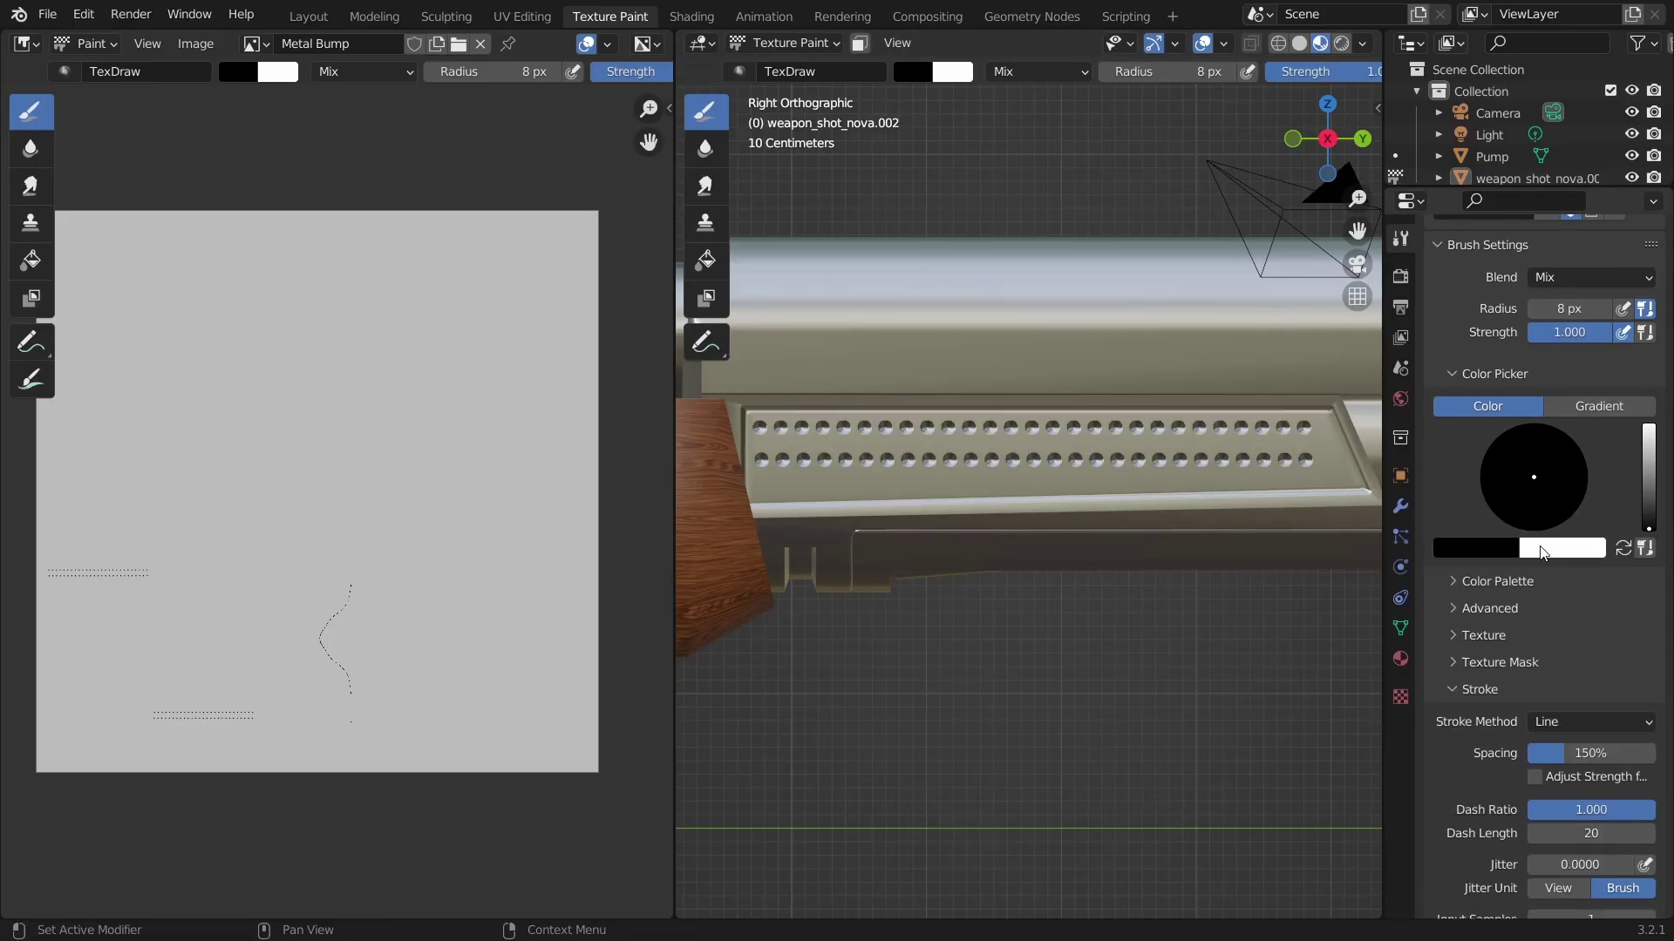
click(1484, 638)
scroll(1488, 649, down, 5)
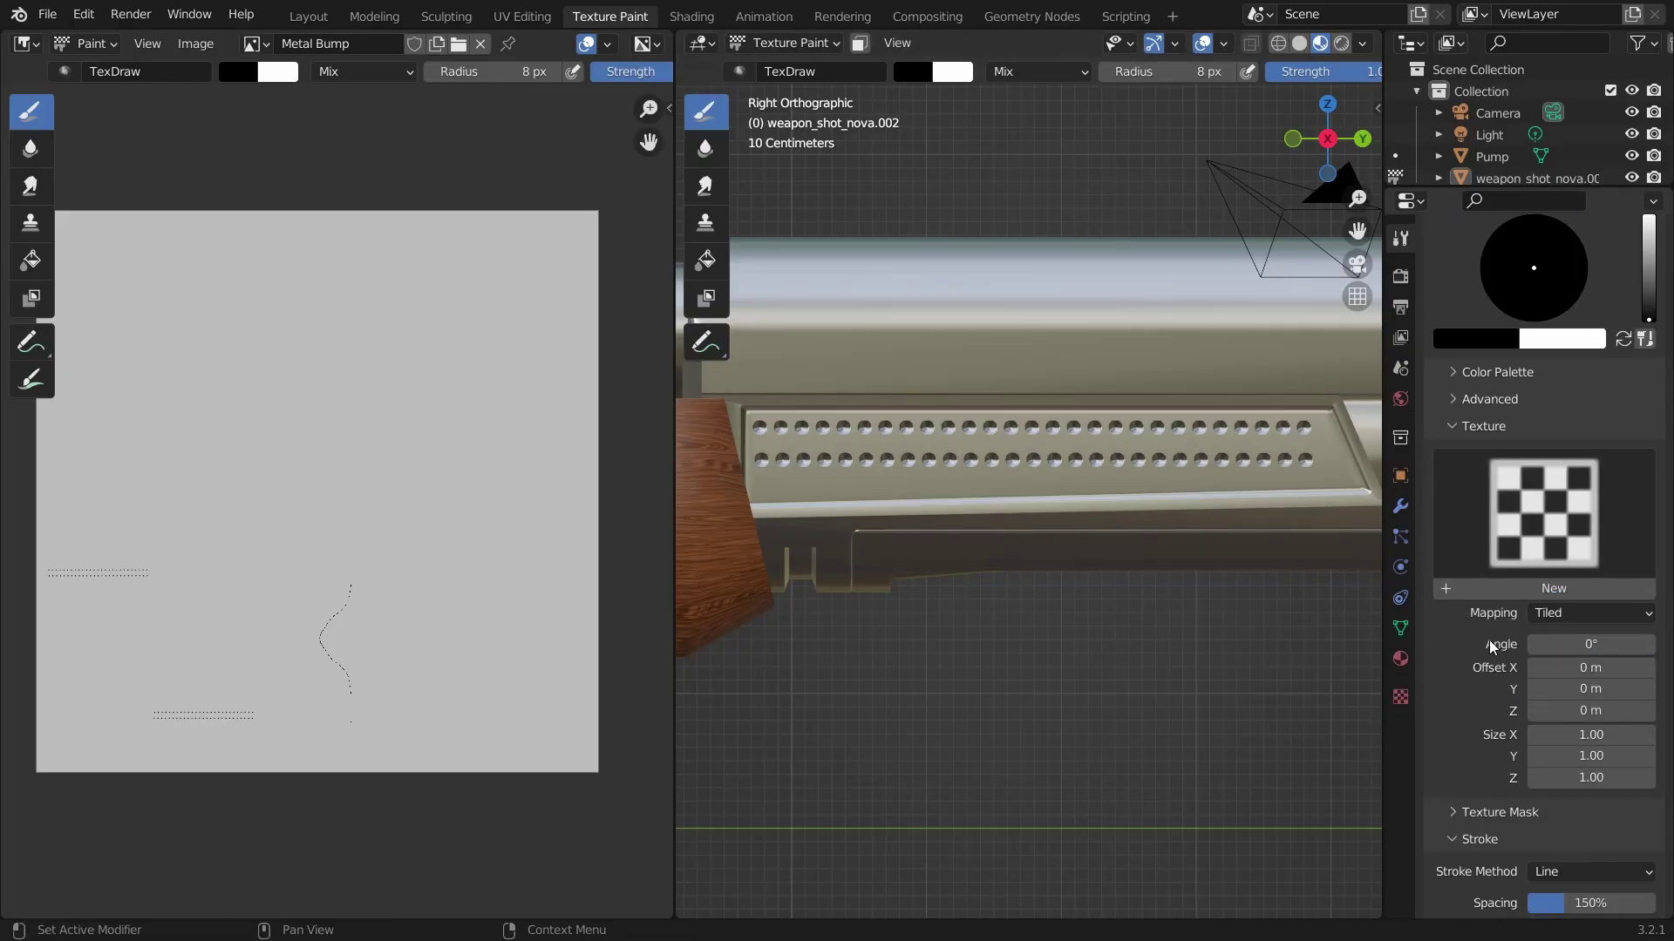
click(1551, 613)
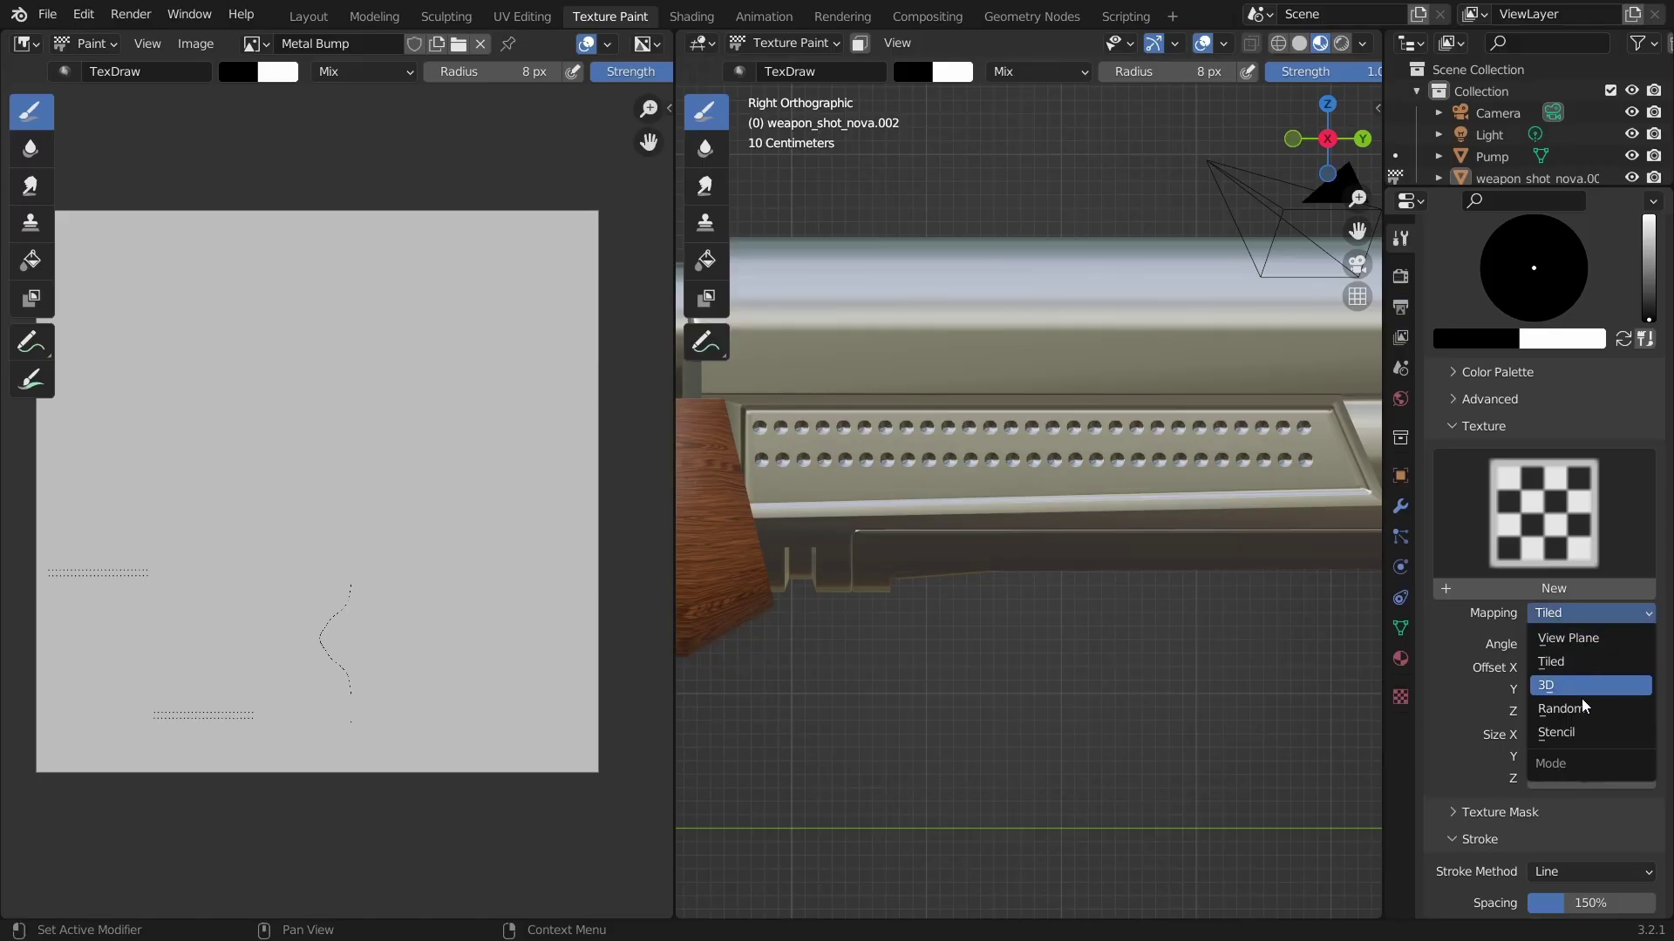
click(1583, 732)
Create a new brush texture named 'Wood Engraving' and show its texture settings.
click(1560, 589)
double_click(1536, 590)
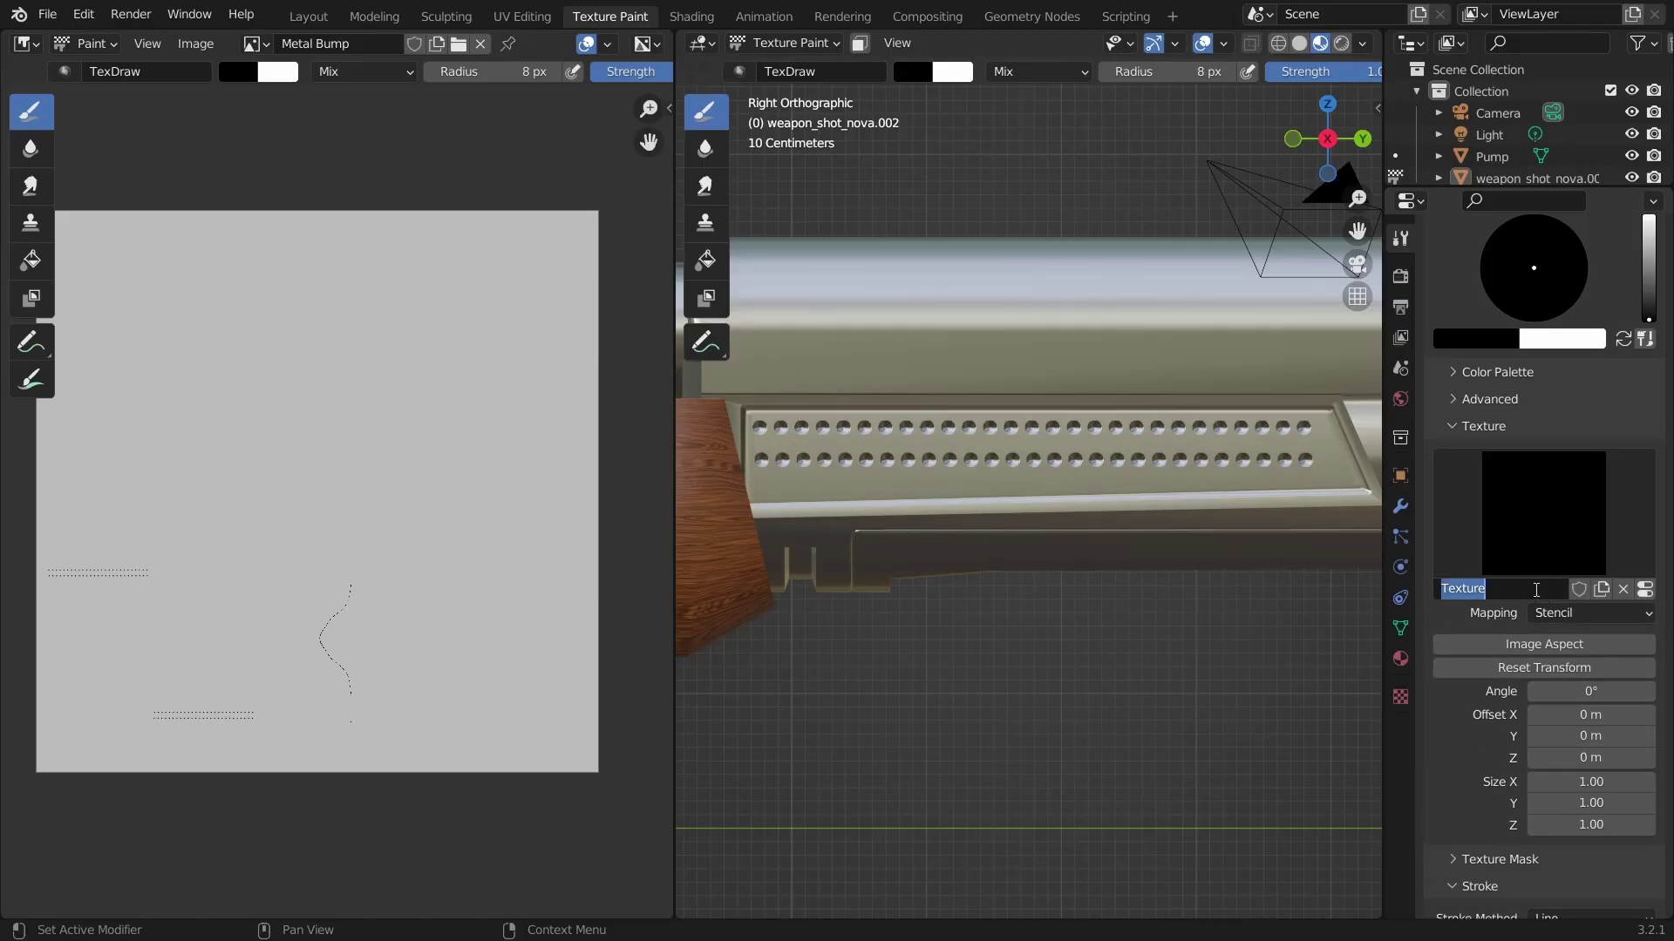
text(Wood Engrfa)
key(BackSpace)
key(BackSpace)
text(aving)
click(1645, 590)
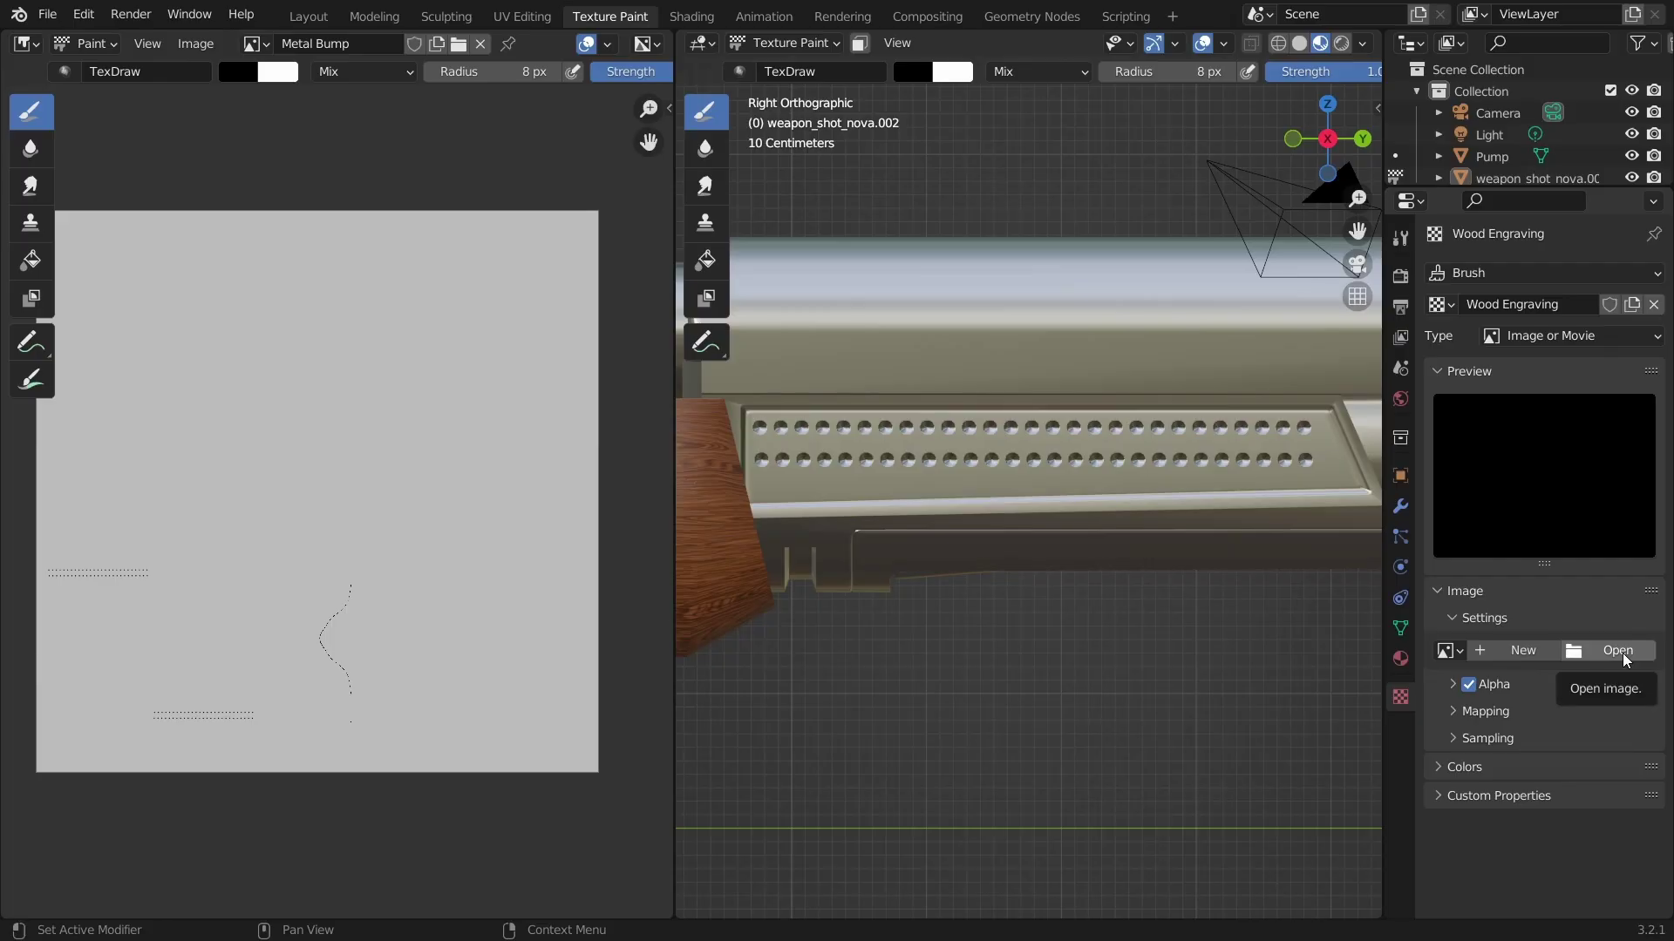
Load aux_files/wood_engravings_alpha.png into the Wood Engraving texture with Extension set to Clip.
click(1623, 652)
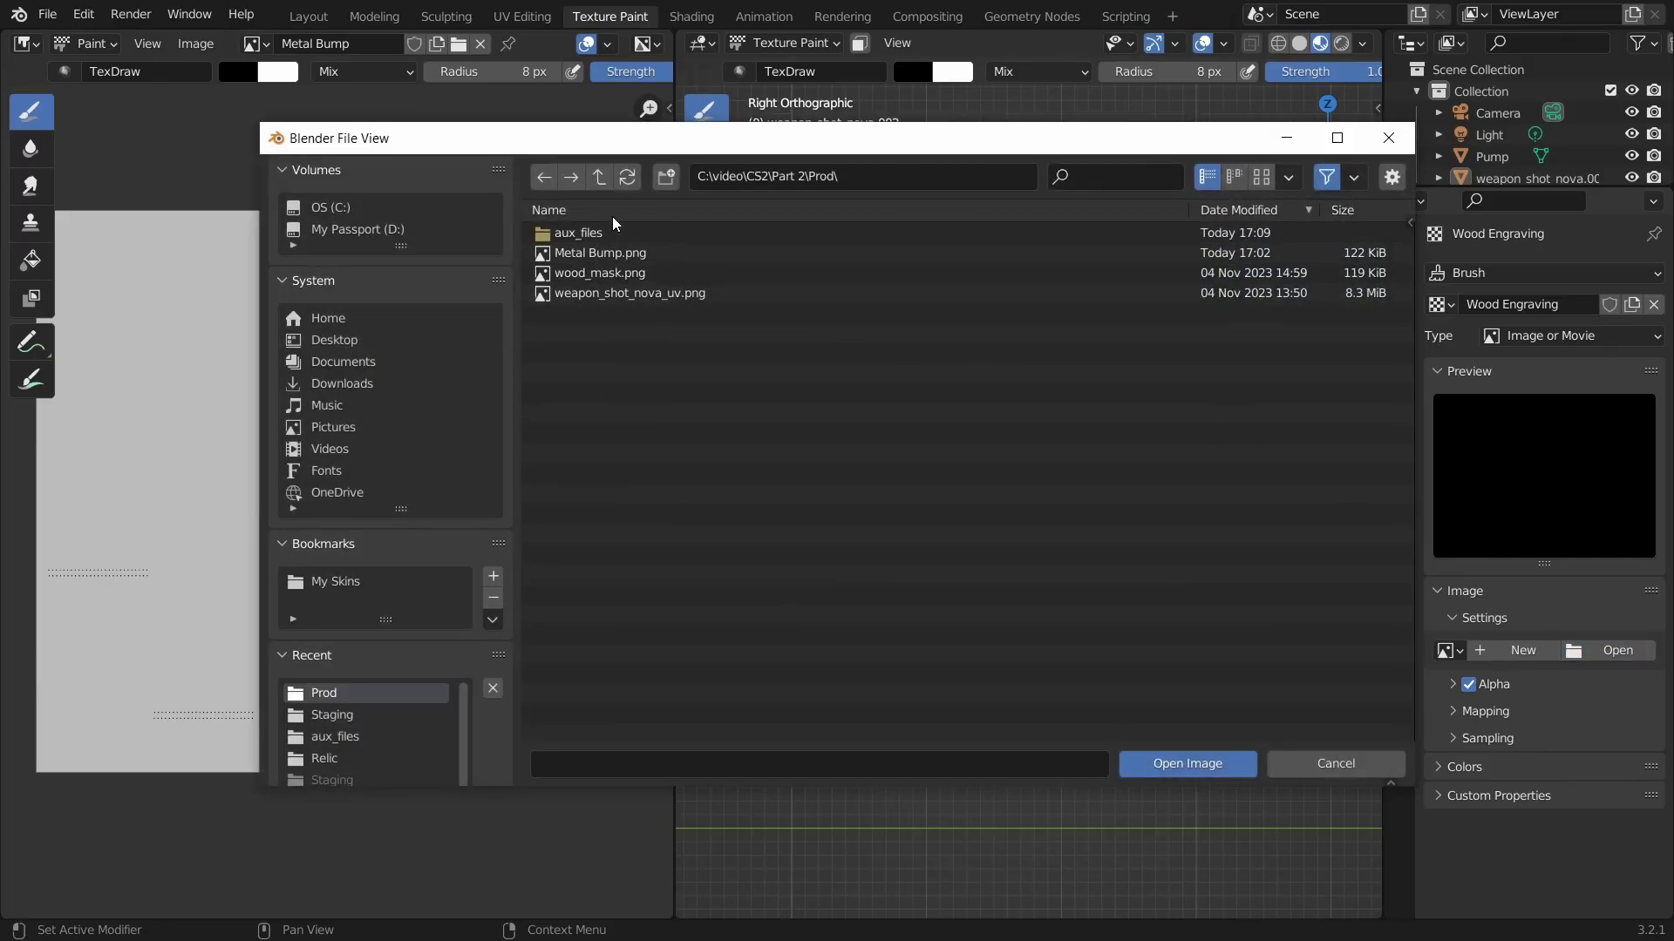
double_click(561, 234)
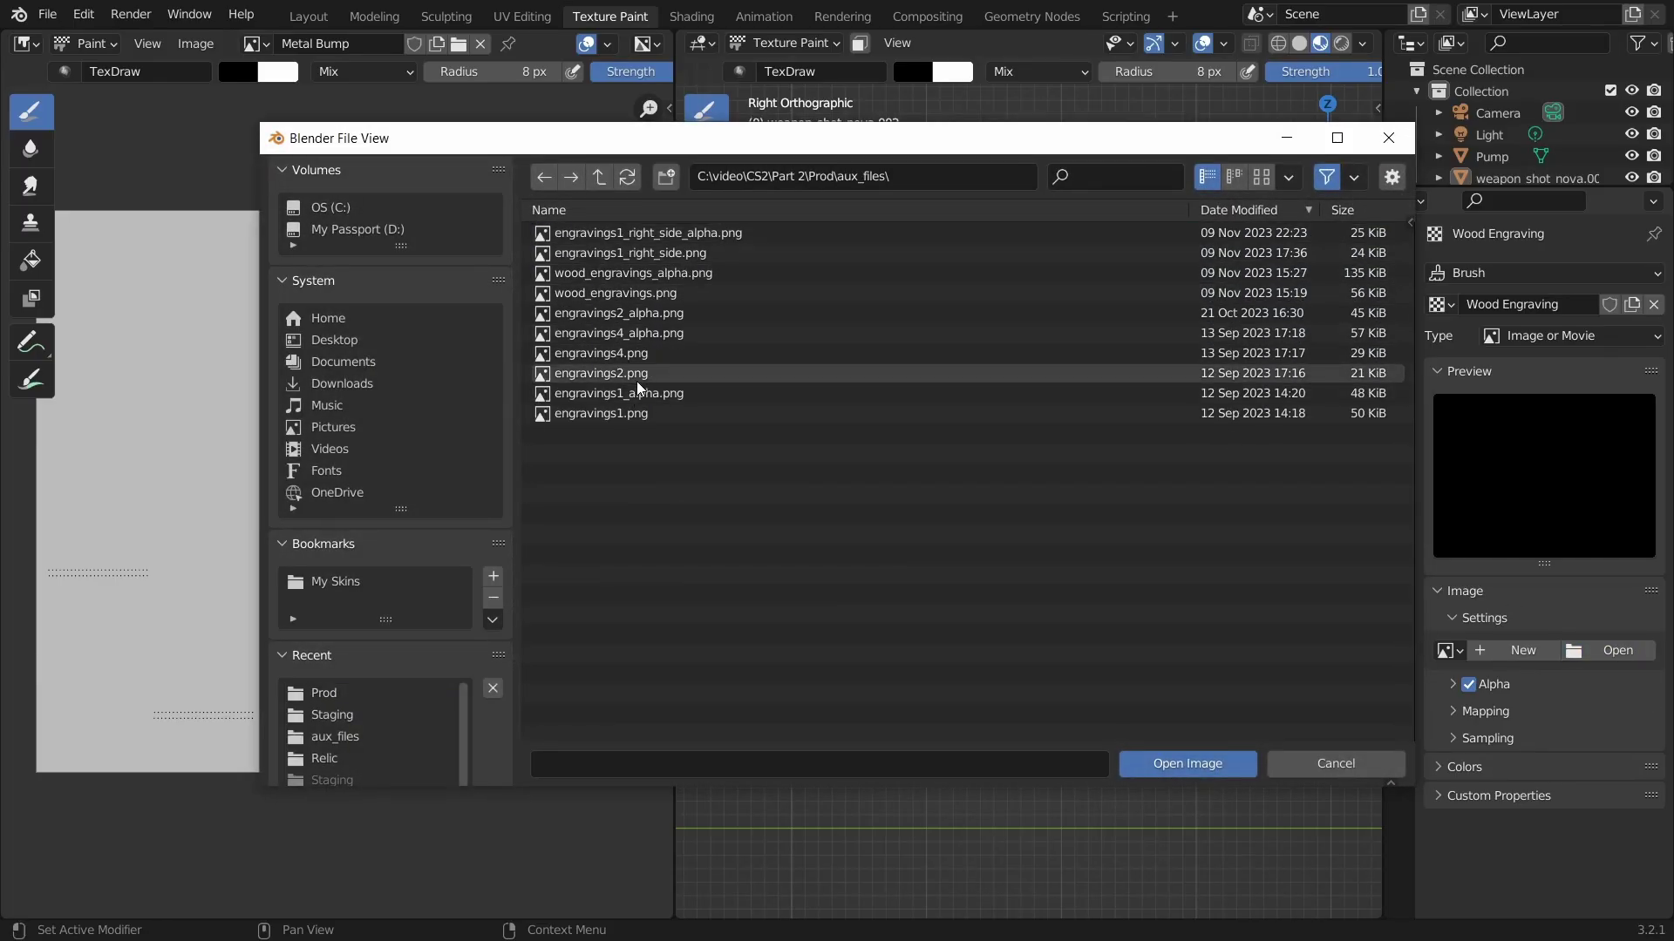
double_click(636, 273)
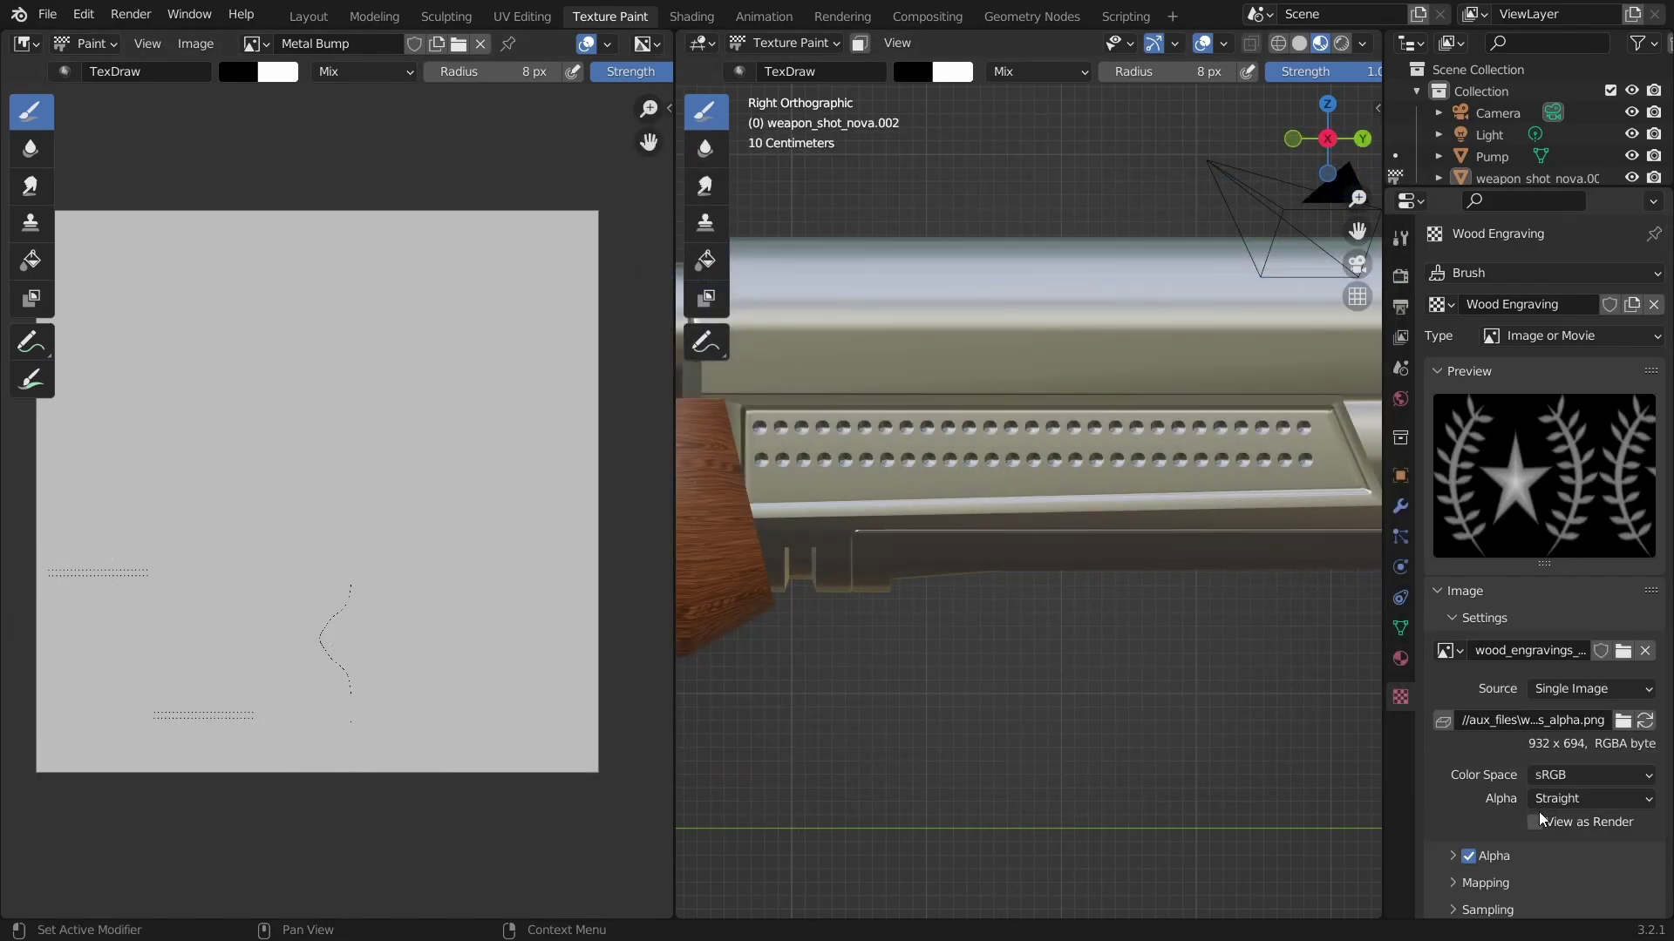
click(1486, 883)
scroll(1542, 828, down, 5)
click(1572, 751)
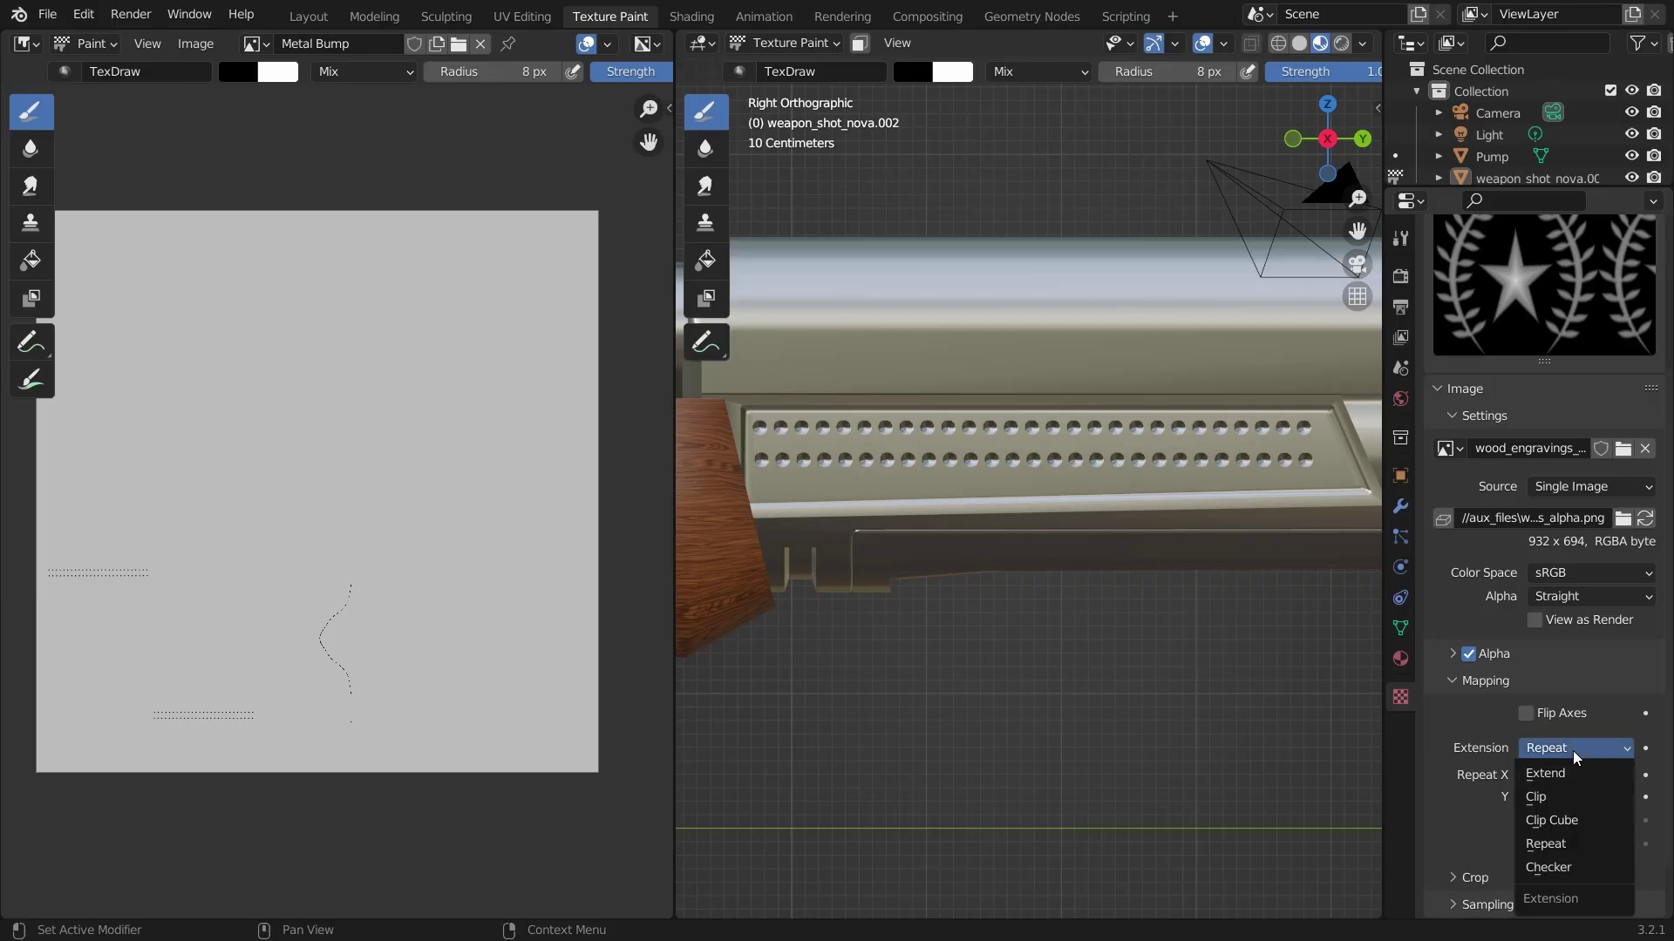
click(1574, 795)
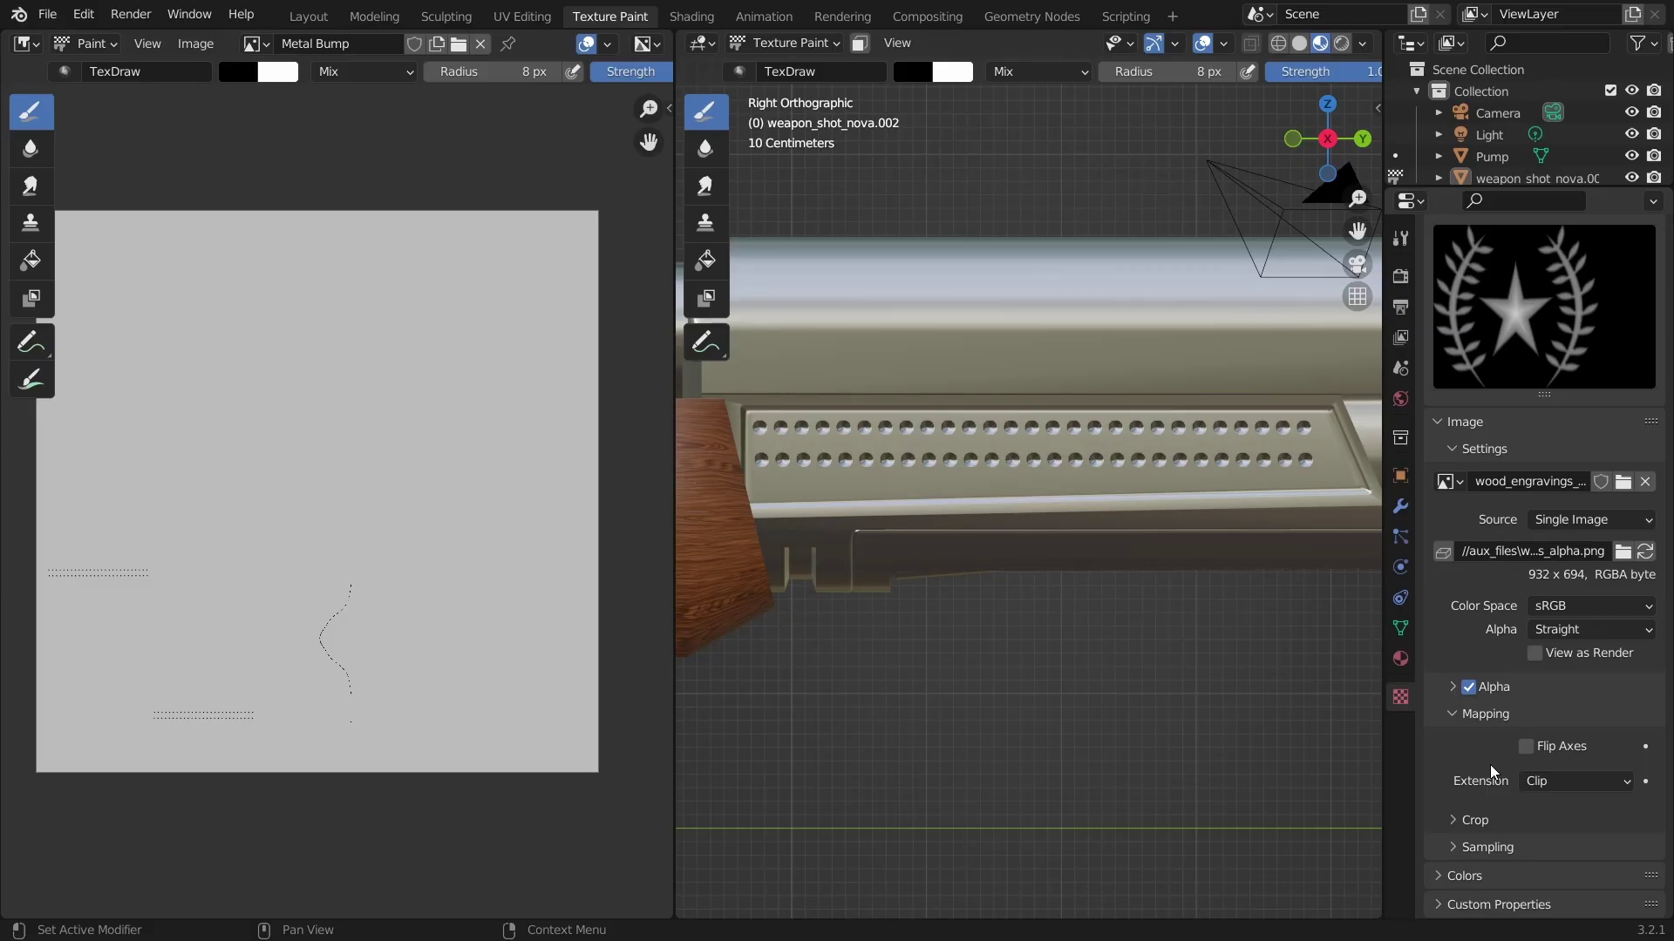
Back in the brush settings, frame the wooden stock and move the stencil over it.
scroll(1488, 765, up, 5)
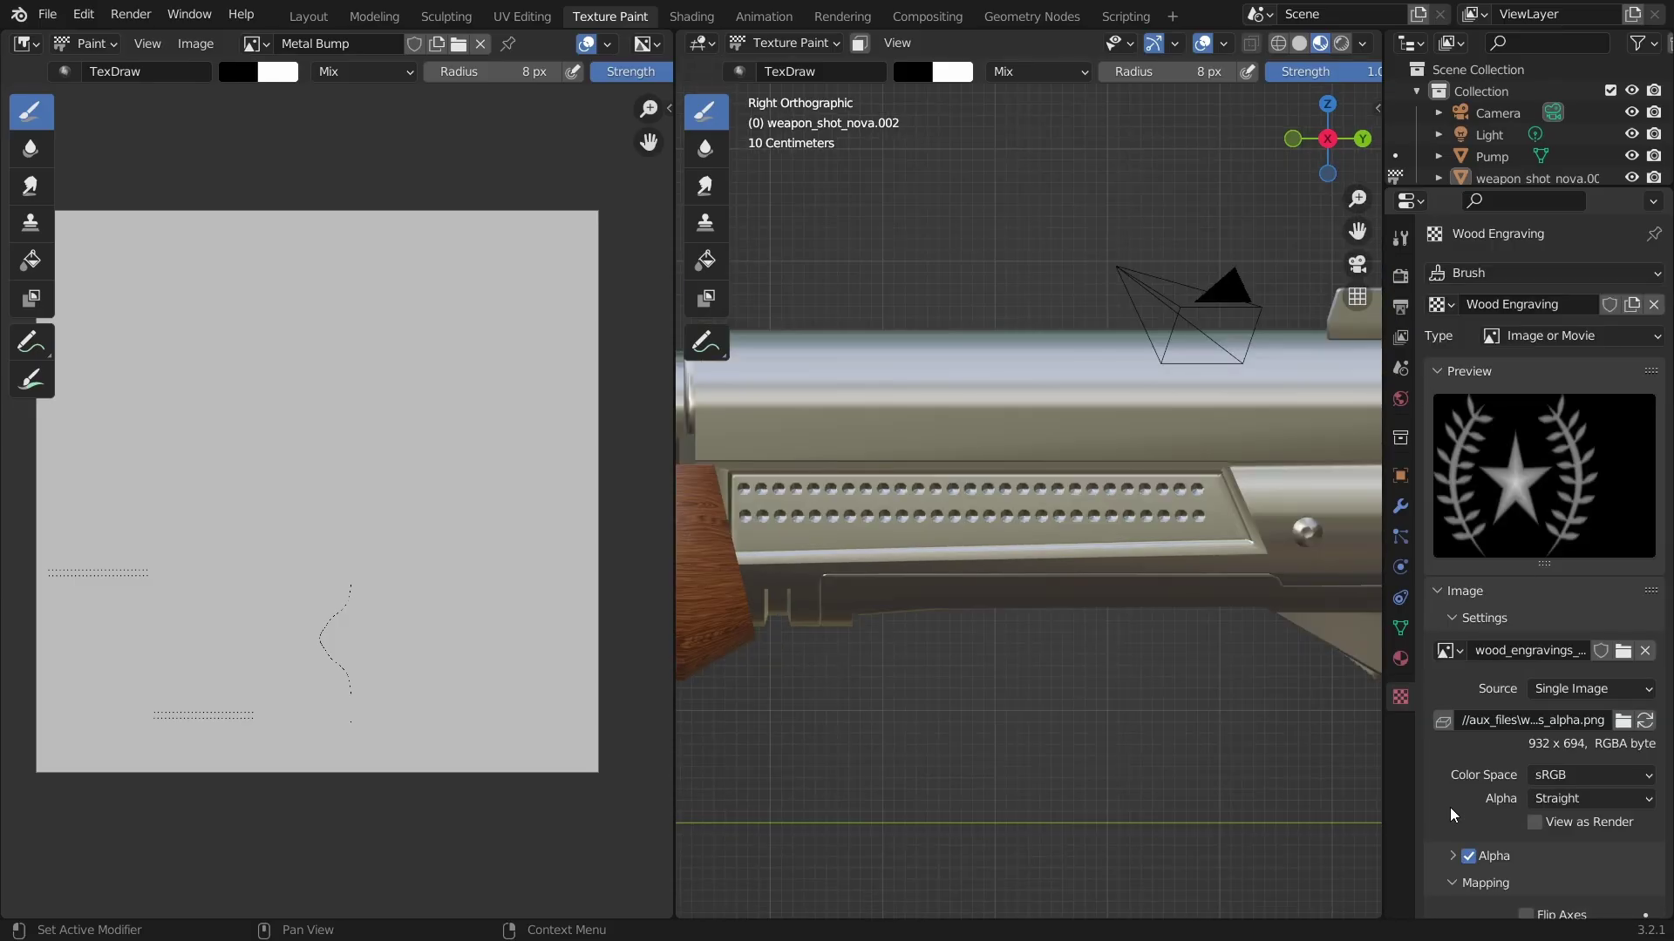
click(1400, 237)
mouse_move(1360, 523)
shift+middle_down()
mouse_move(1252, 574)
mouse_move(956, 495)
shift+middle_up()
scroll(1572, 668, down, 6)
scroll(1572, 668, down, 13)
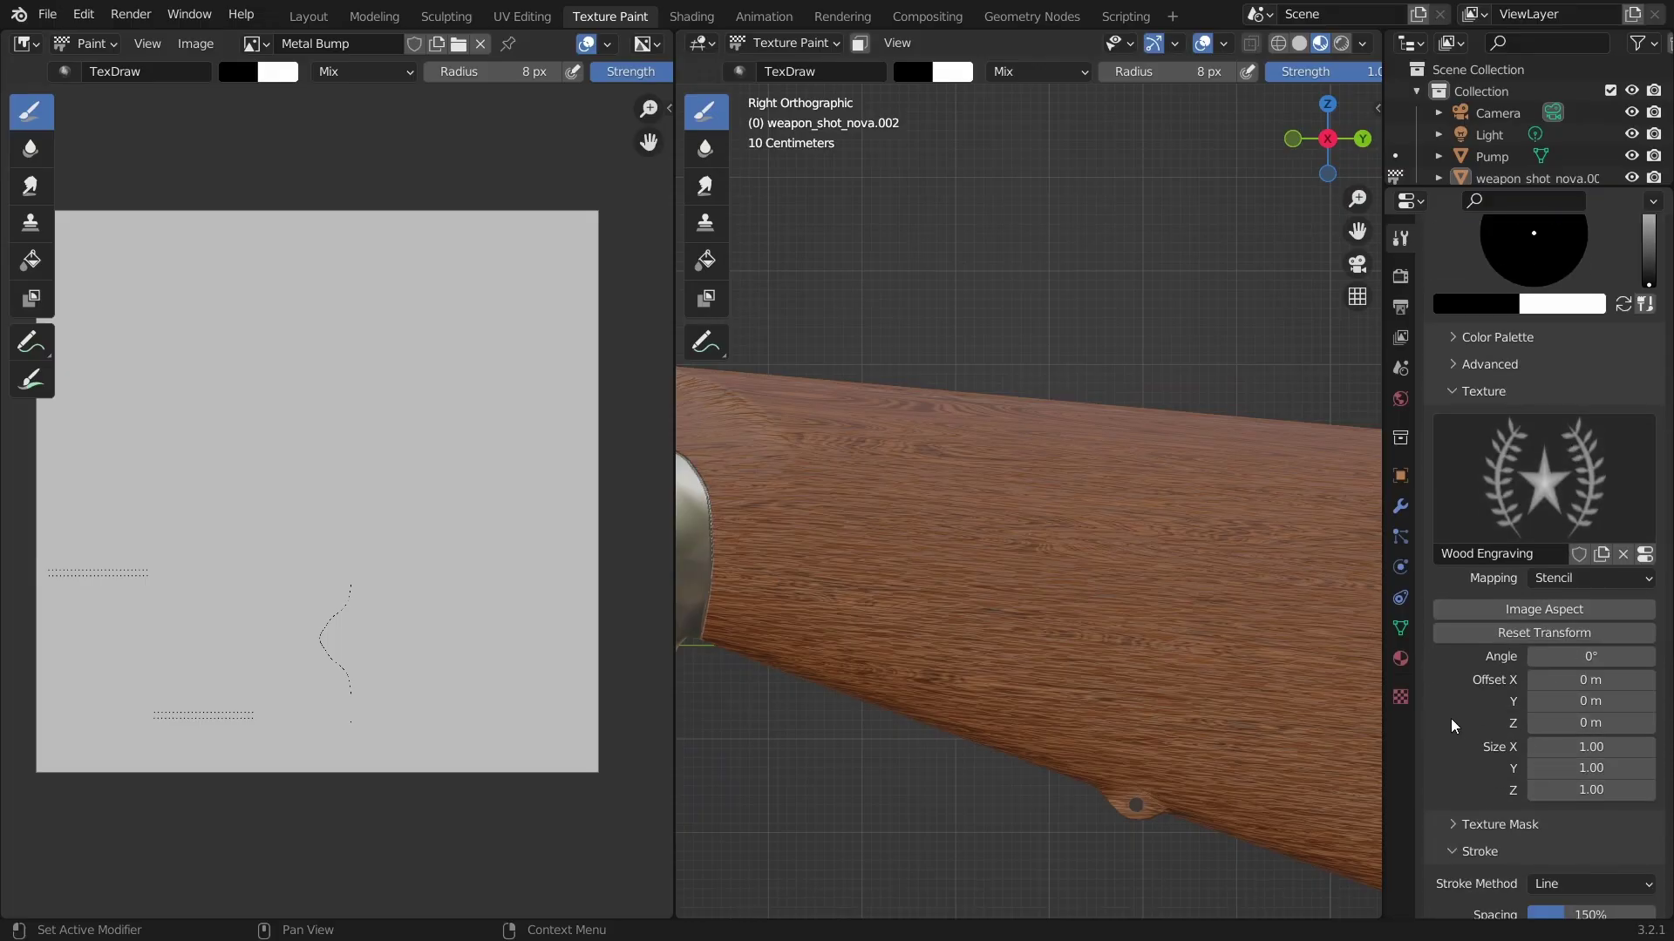
right_drag(1128, 635, 1247, 541)
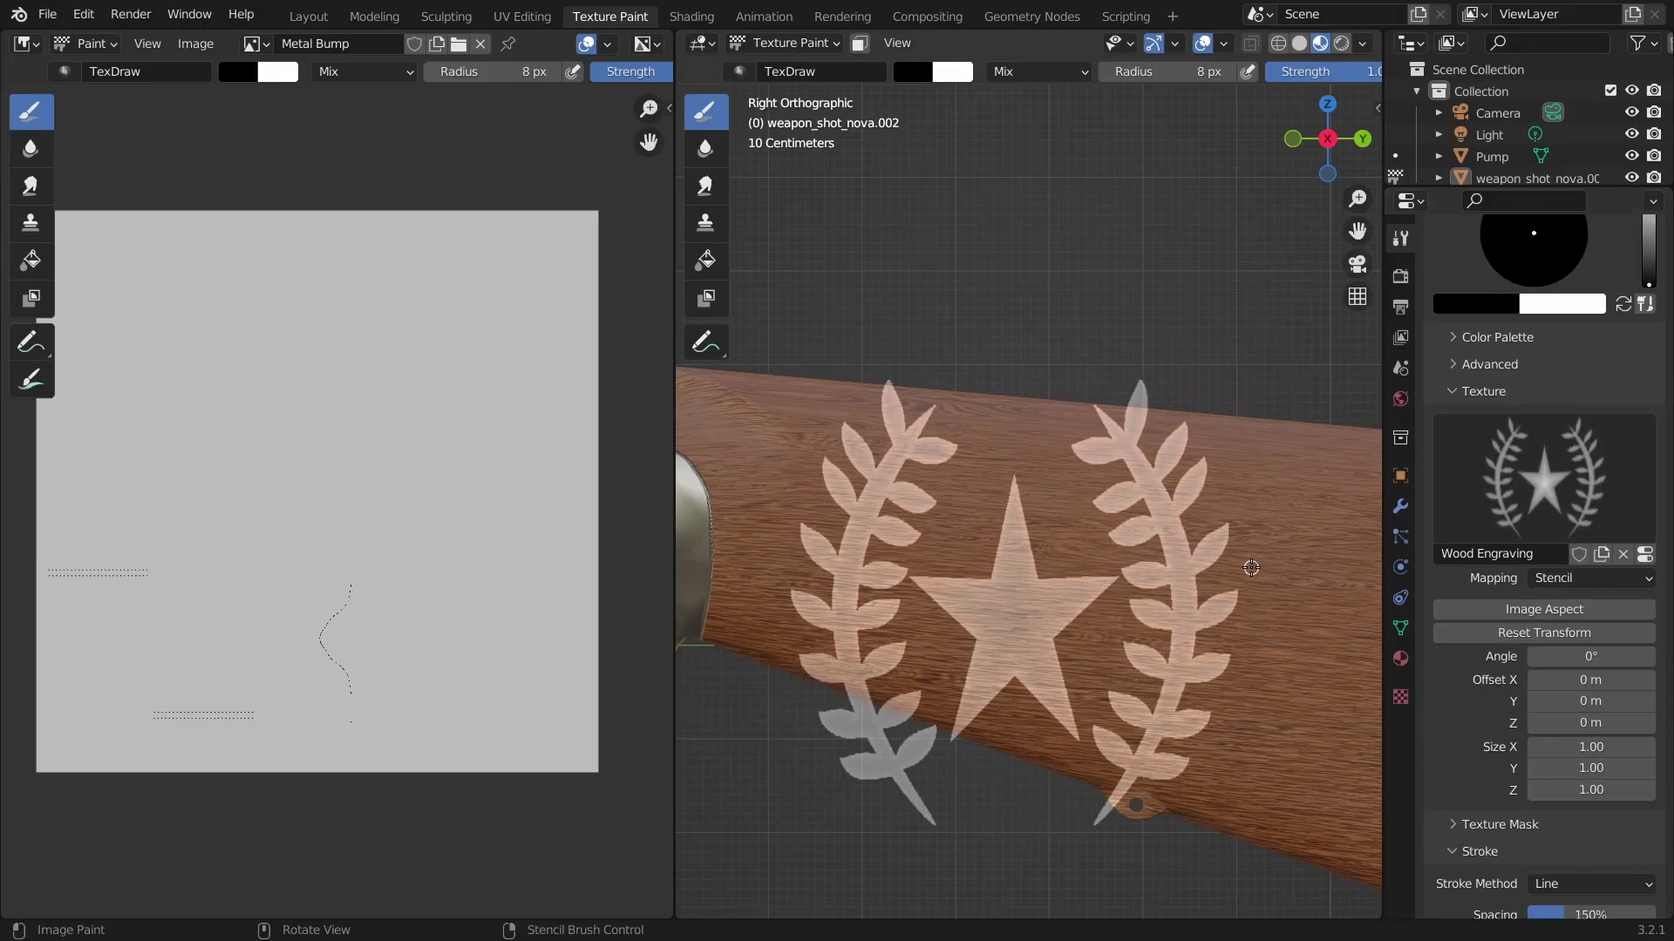
Set the stencil Size Y to 1.2 and nudge it into place on the stock.
click(1579, 771)
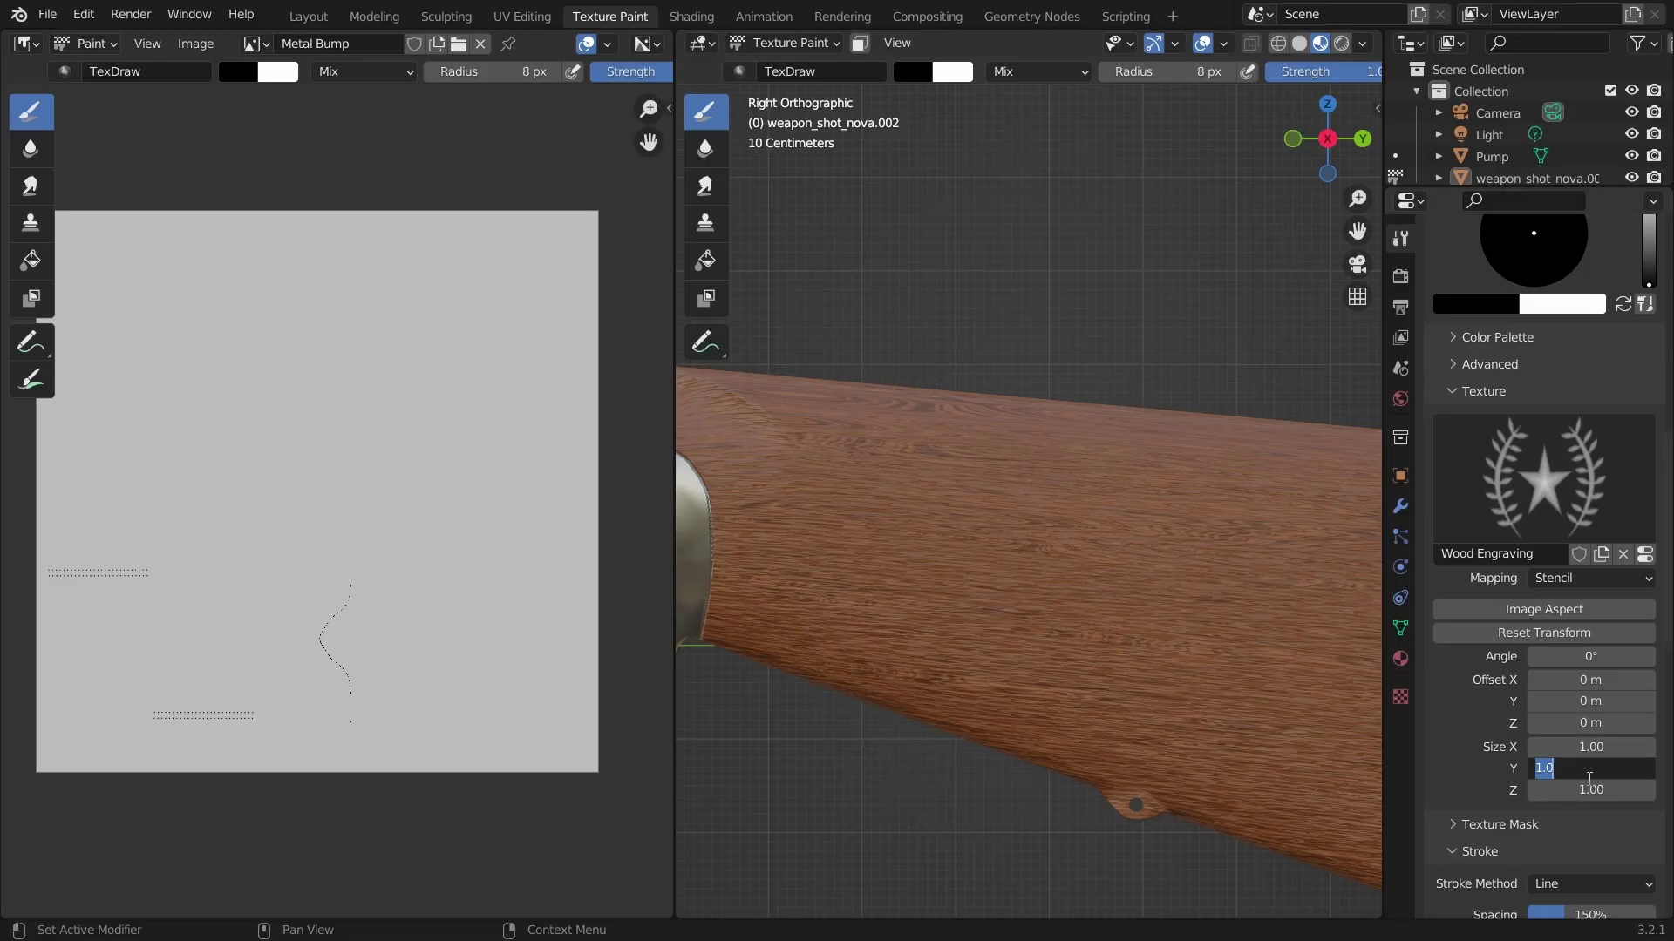
text(1.2)
key(Return)
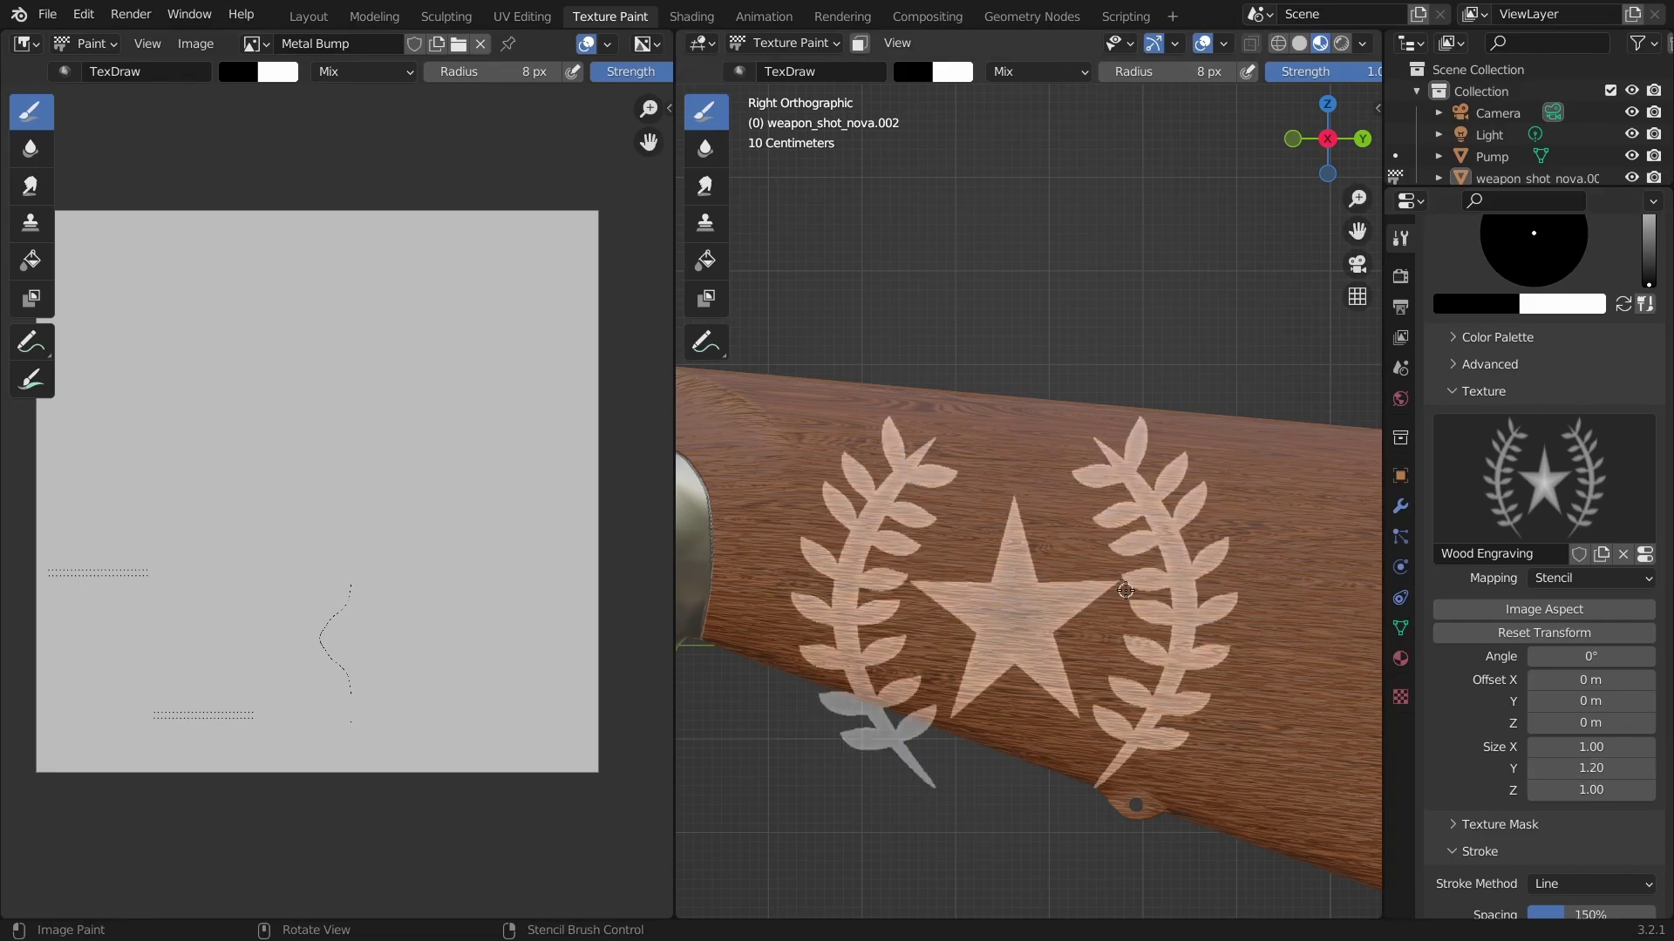
right_drag(1061, 592, 1136, 589)
scroll(1136, 588, down, 1)
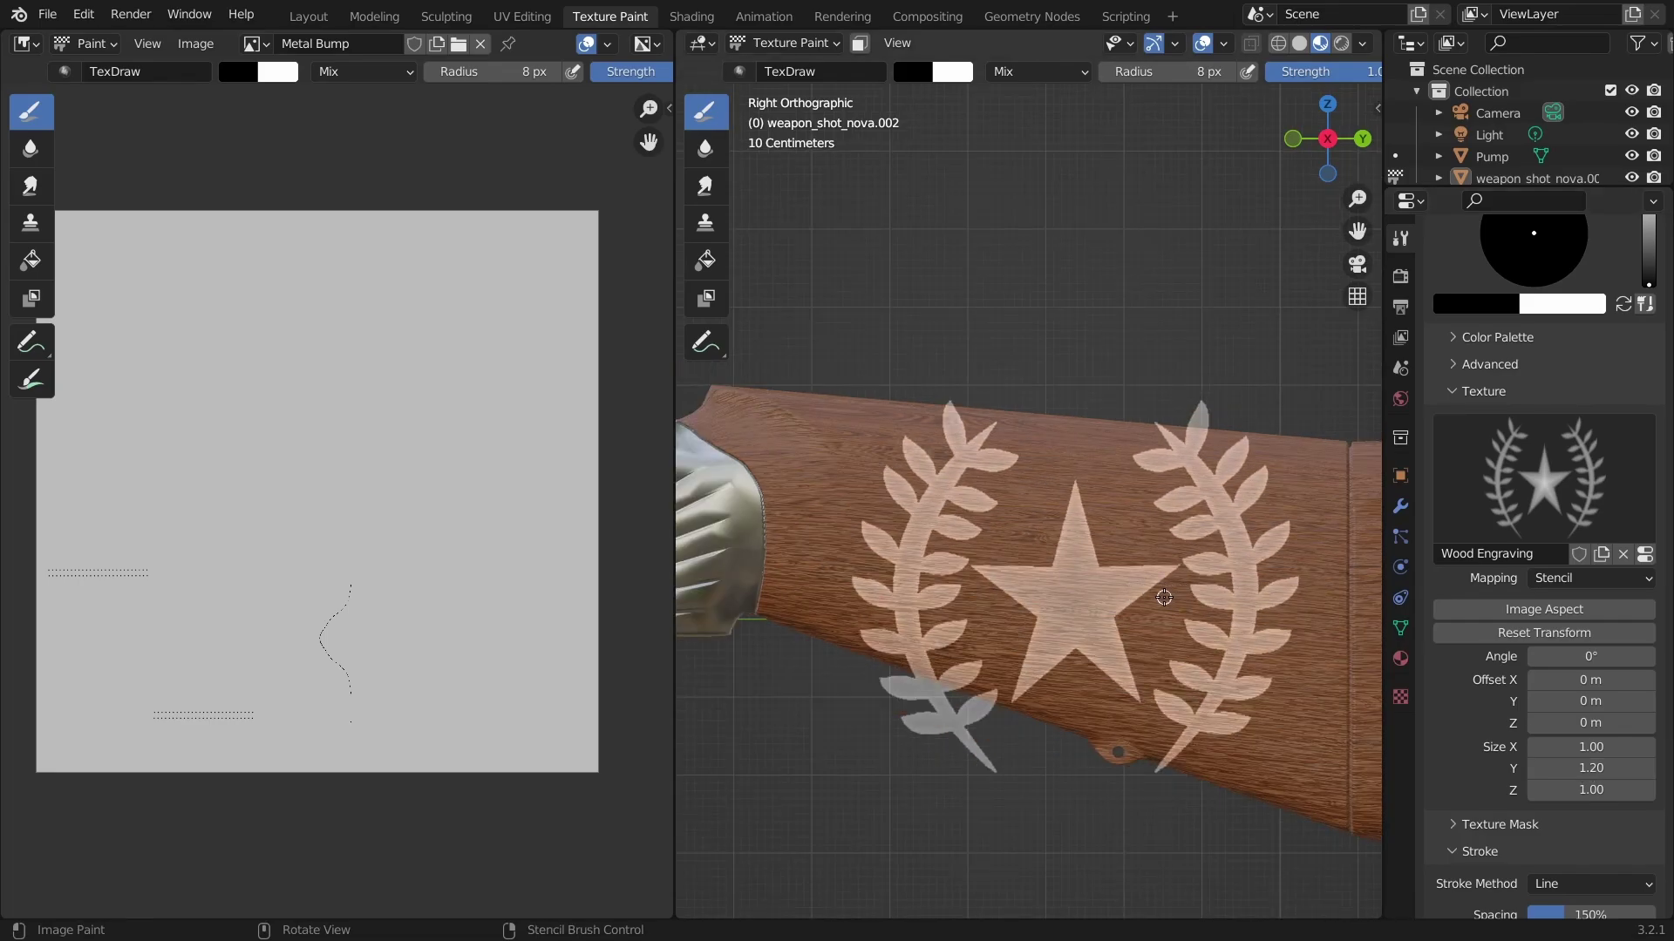
right_drag(1147, 593, 1192, 602)
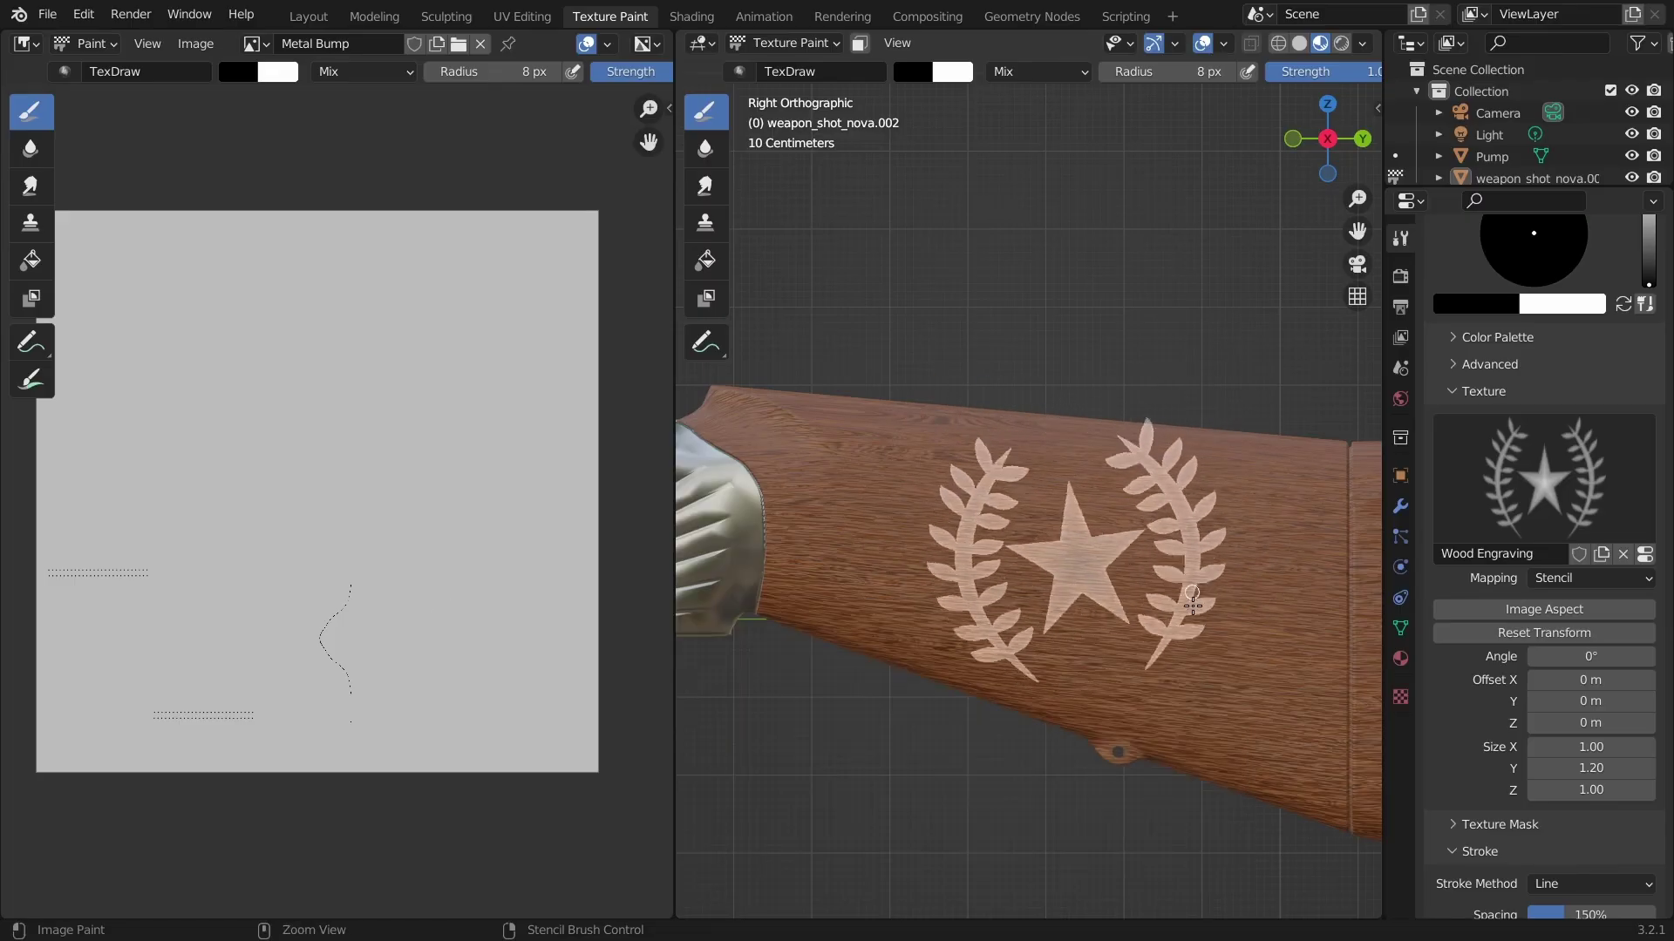
Reset the stencil angle to 0° and set a 72 px brush radius.
click(1591, 656)
text(0)
key(Return)
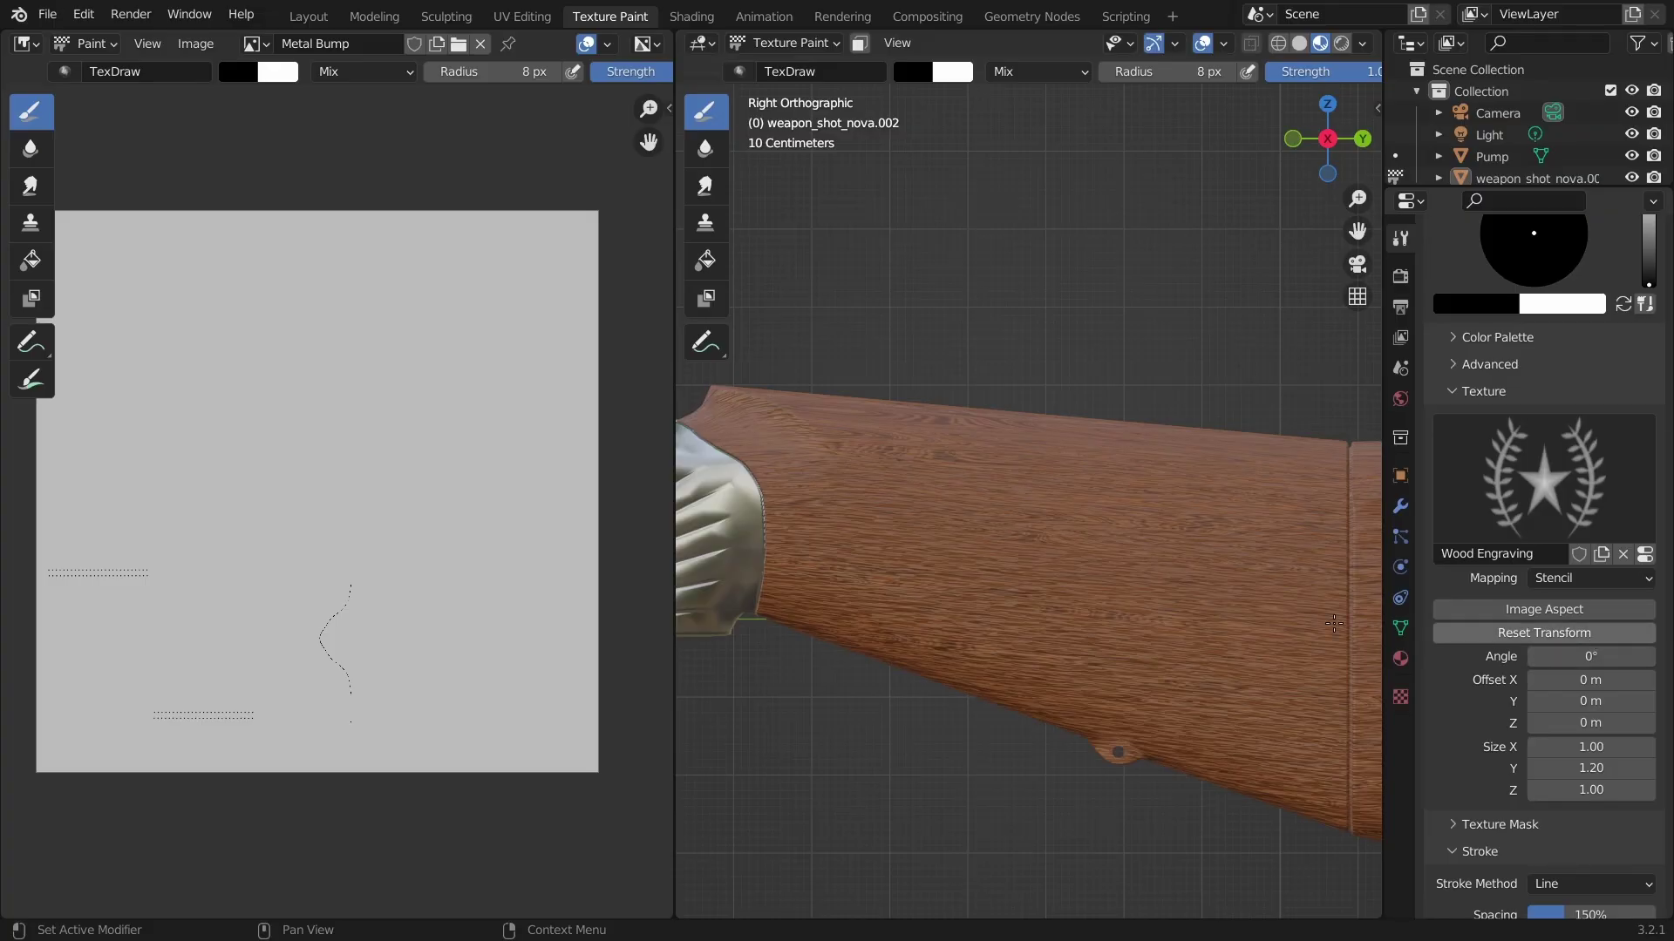
key(f)
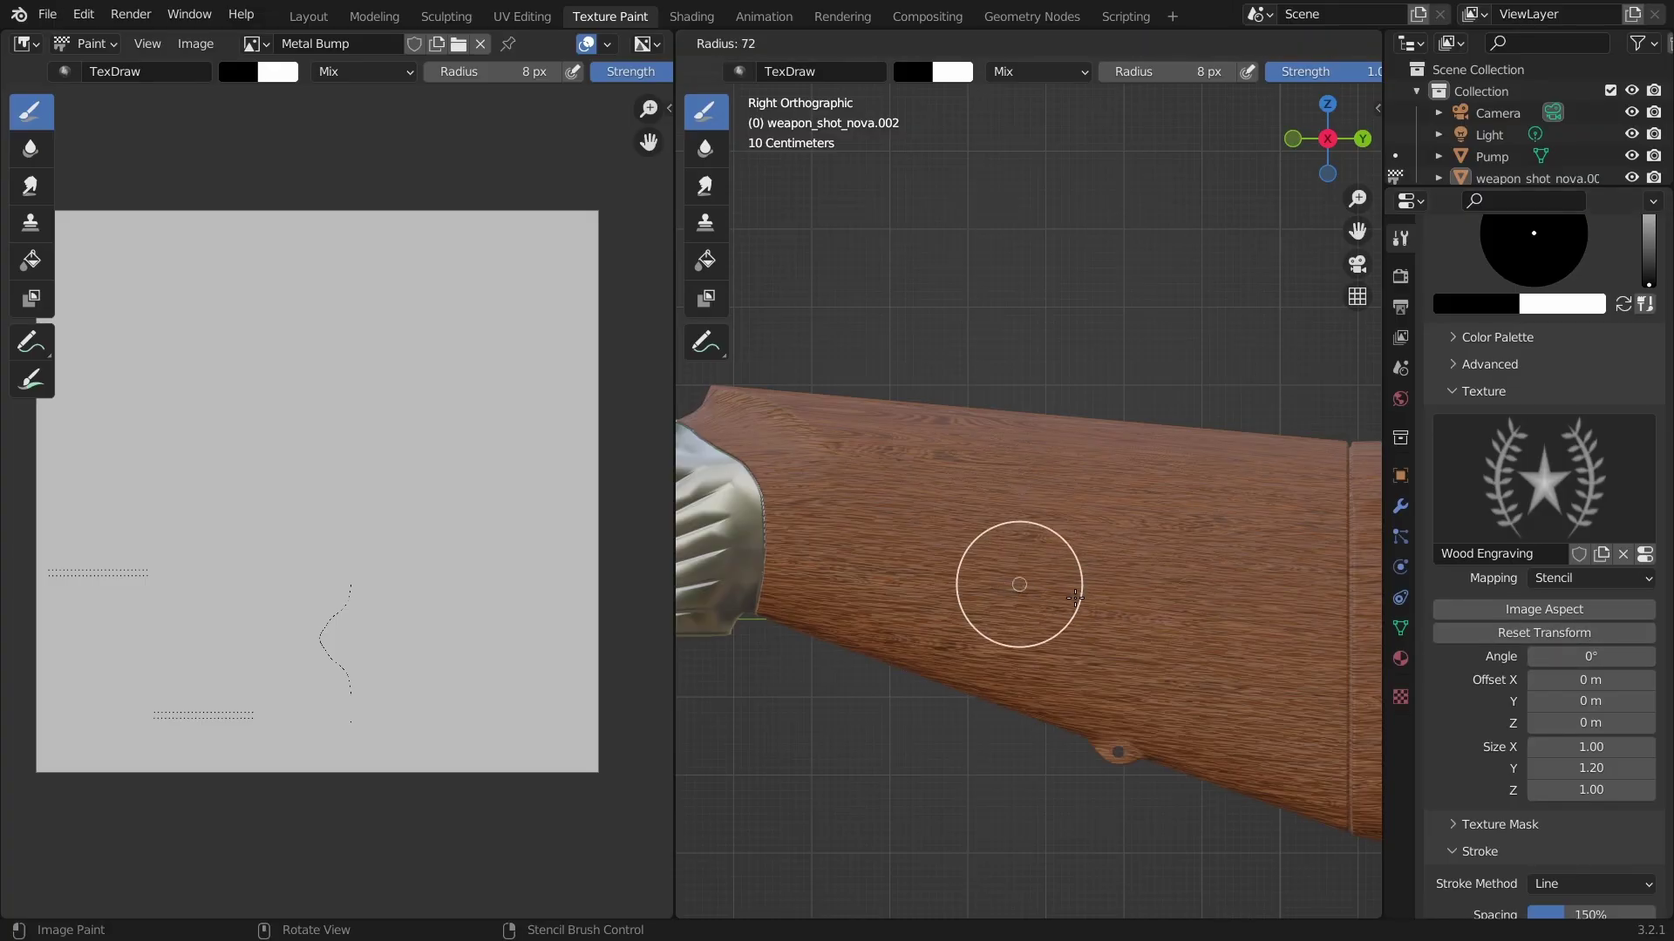
click(1080, 587)
Use the Space stroke method with 10% spacing and paint the emblem onto the stock.
scroll(1548, 723, down, 10)
click(1595, 537)
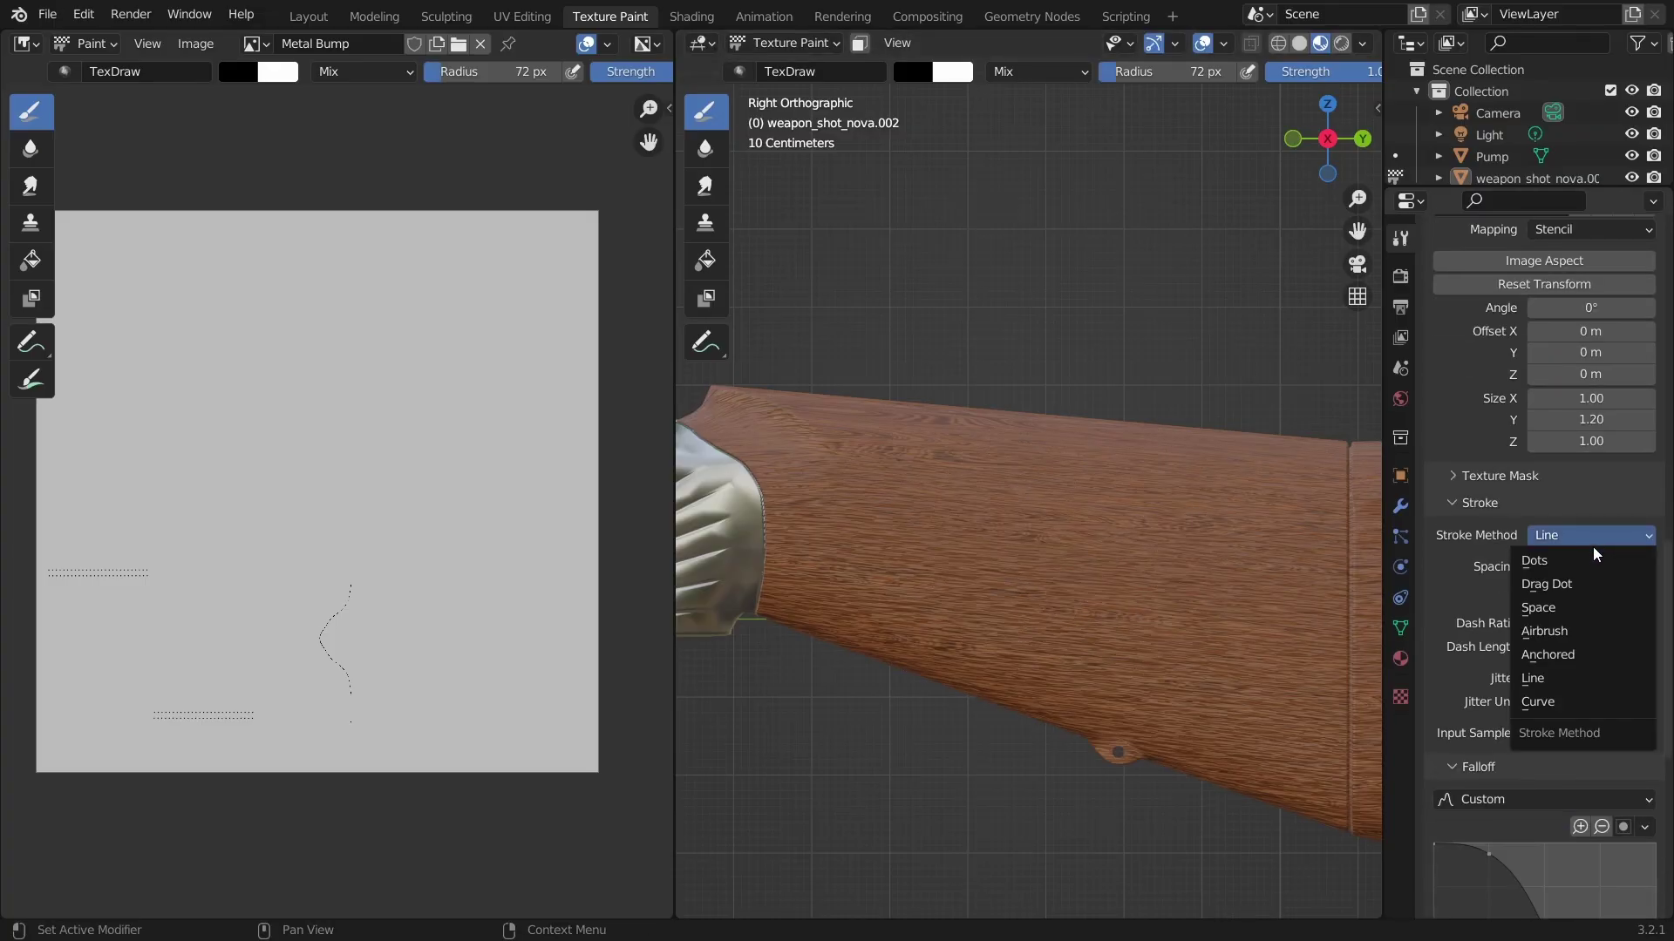
click(1585, 610)
click(1581, 567)
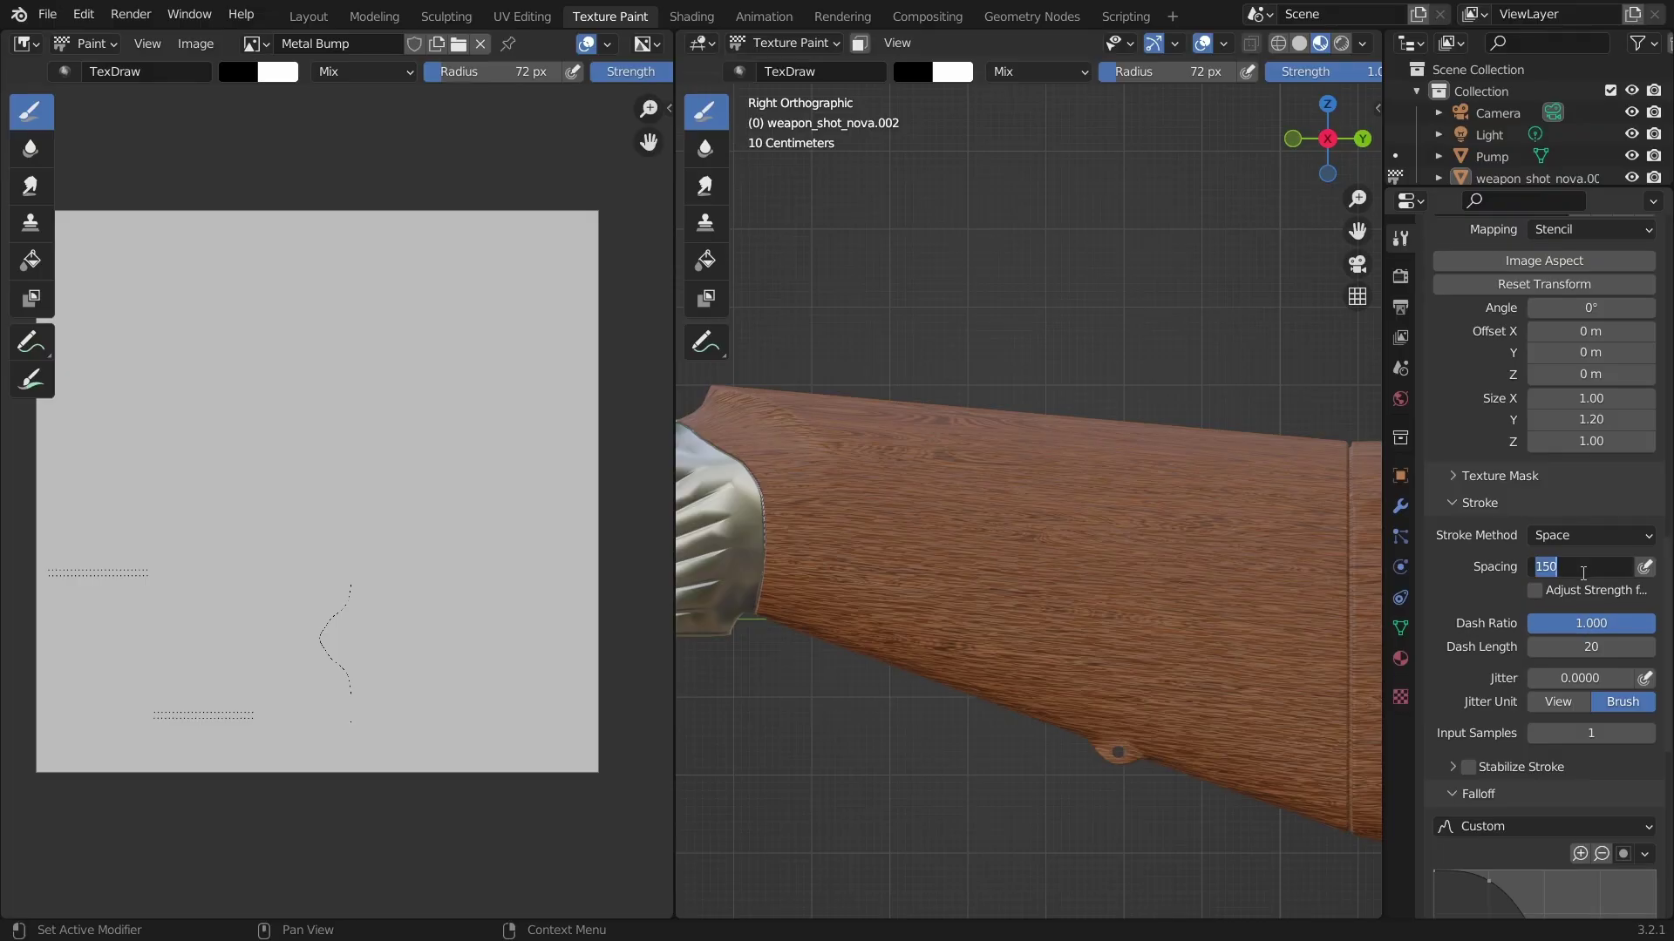
text(10)
key(Return)
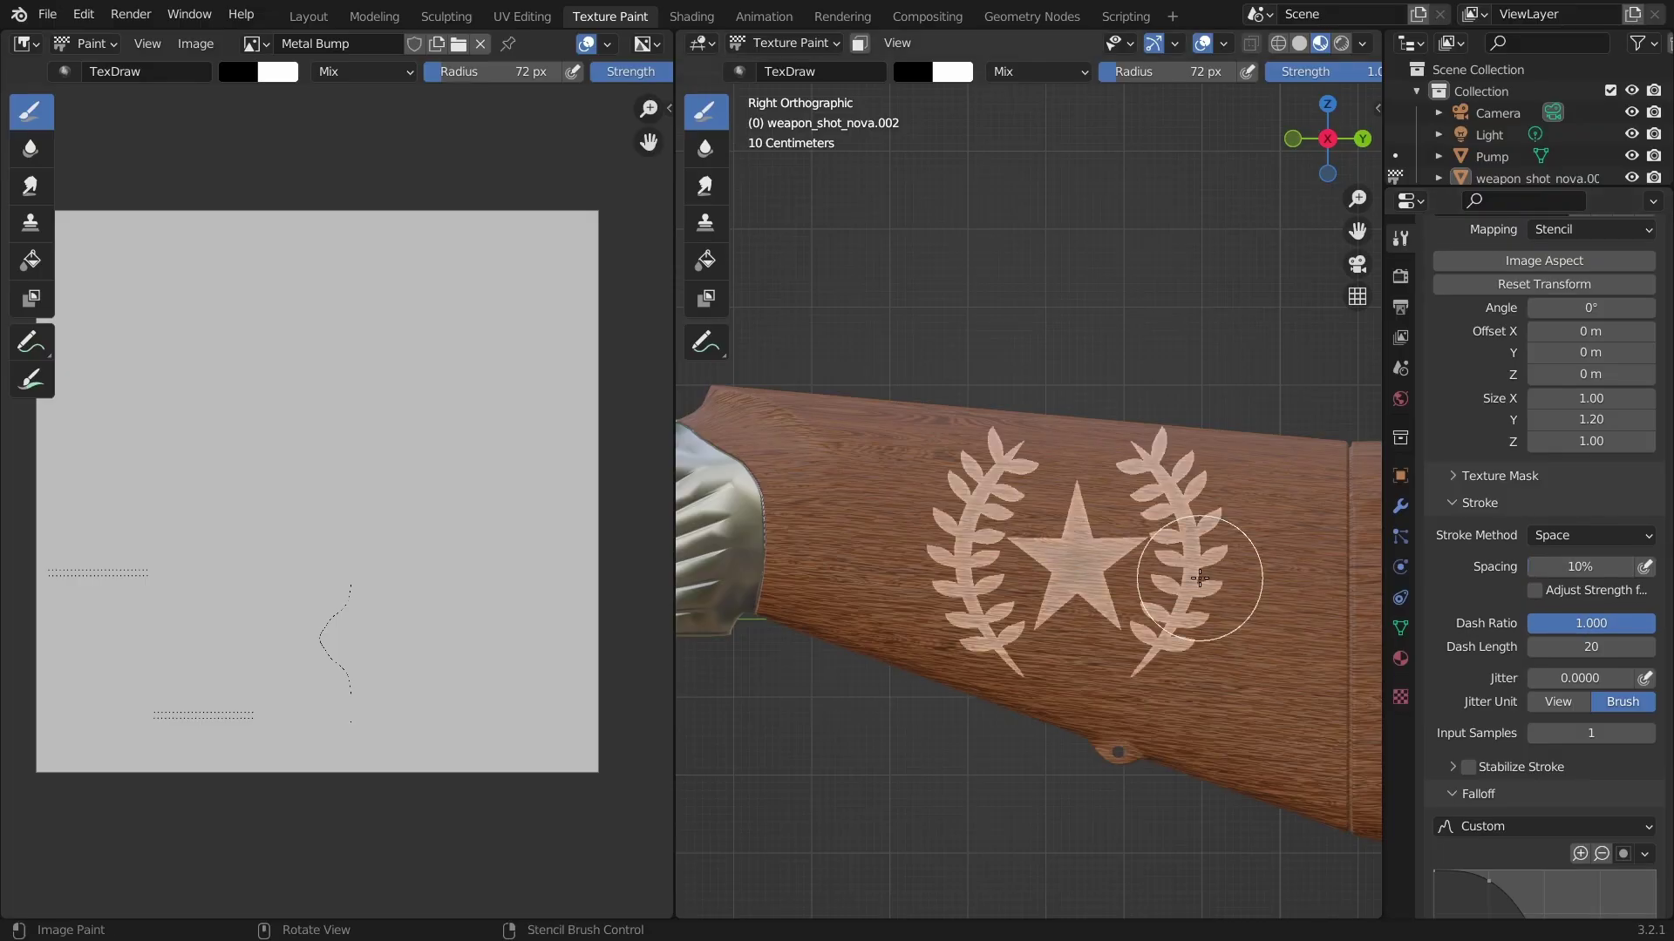
mouse_move(1220, 559)
mouse_down()
mouse_move(1183, 431)
mouse_move(1225, 658)
mouse_move(1166, 488)
mouse_move(1070, 669)
mouse_move(1072, 433)
mouse_move(1051, 704)
mouse_move(1057, 489)
mouse_move(1011, 484)
mouse_up()
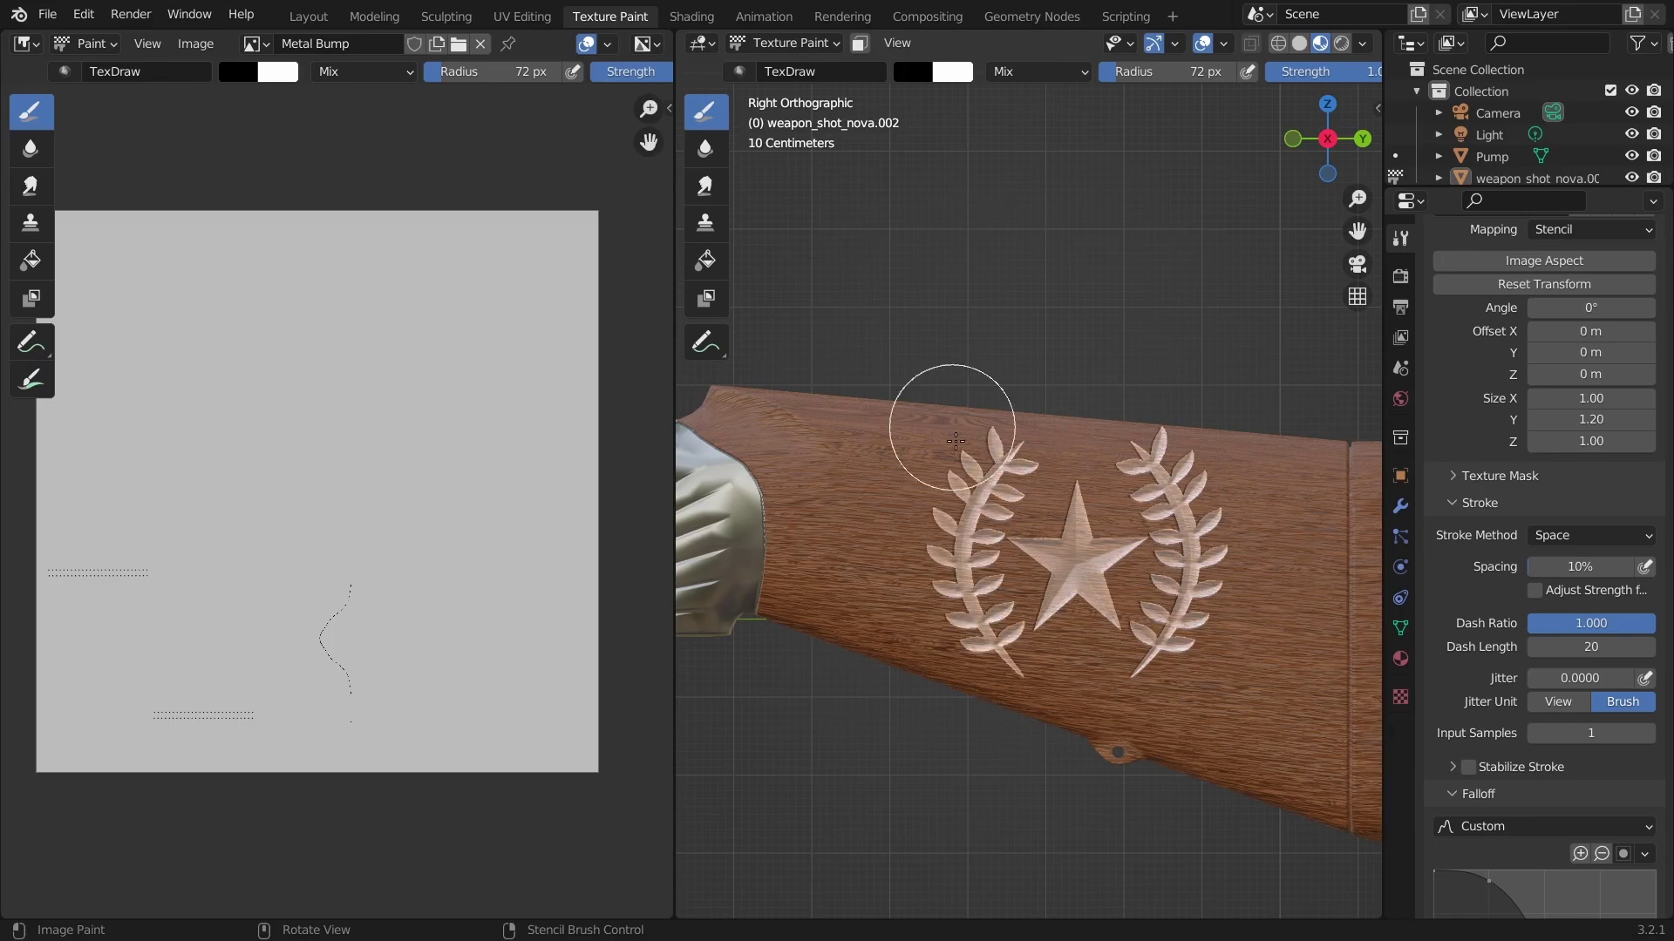
mouse_move(1038, 602)
mouse_down()
mouse_move(991, 448)
mouse_move(968, 695)
mouse_move(985, 663)
mouse_up()
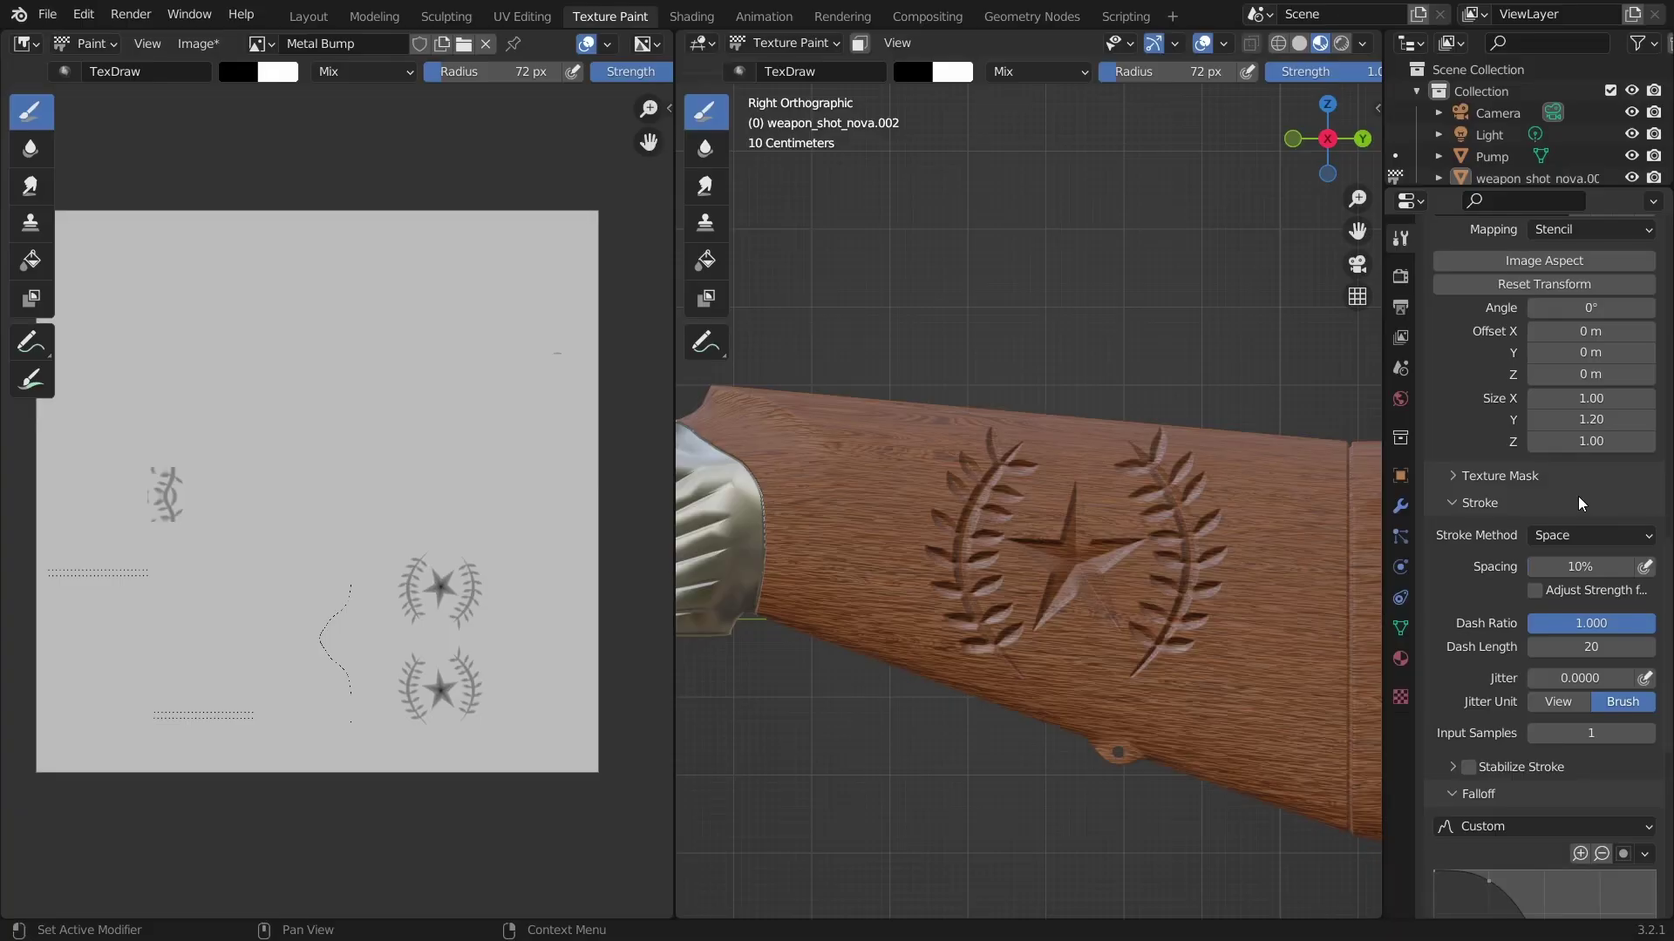
Restrict painting to visible, front-facing surfaces only.
scroll(1580, 503, down, 12)
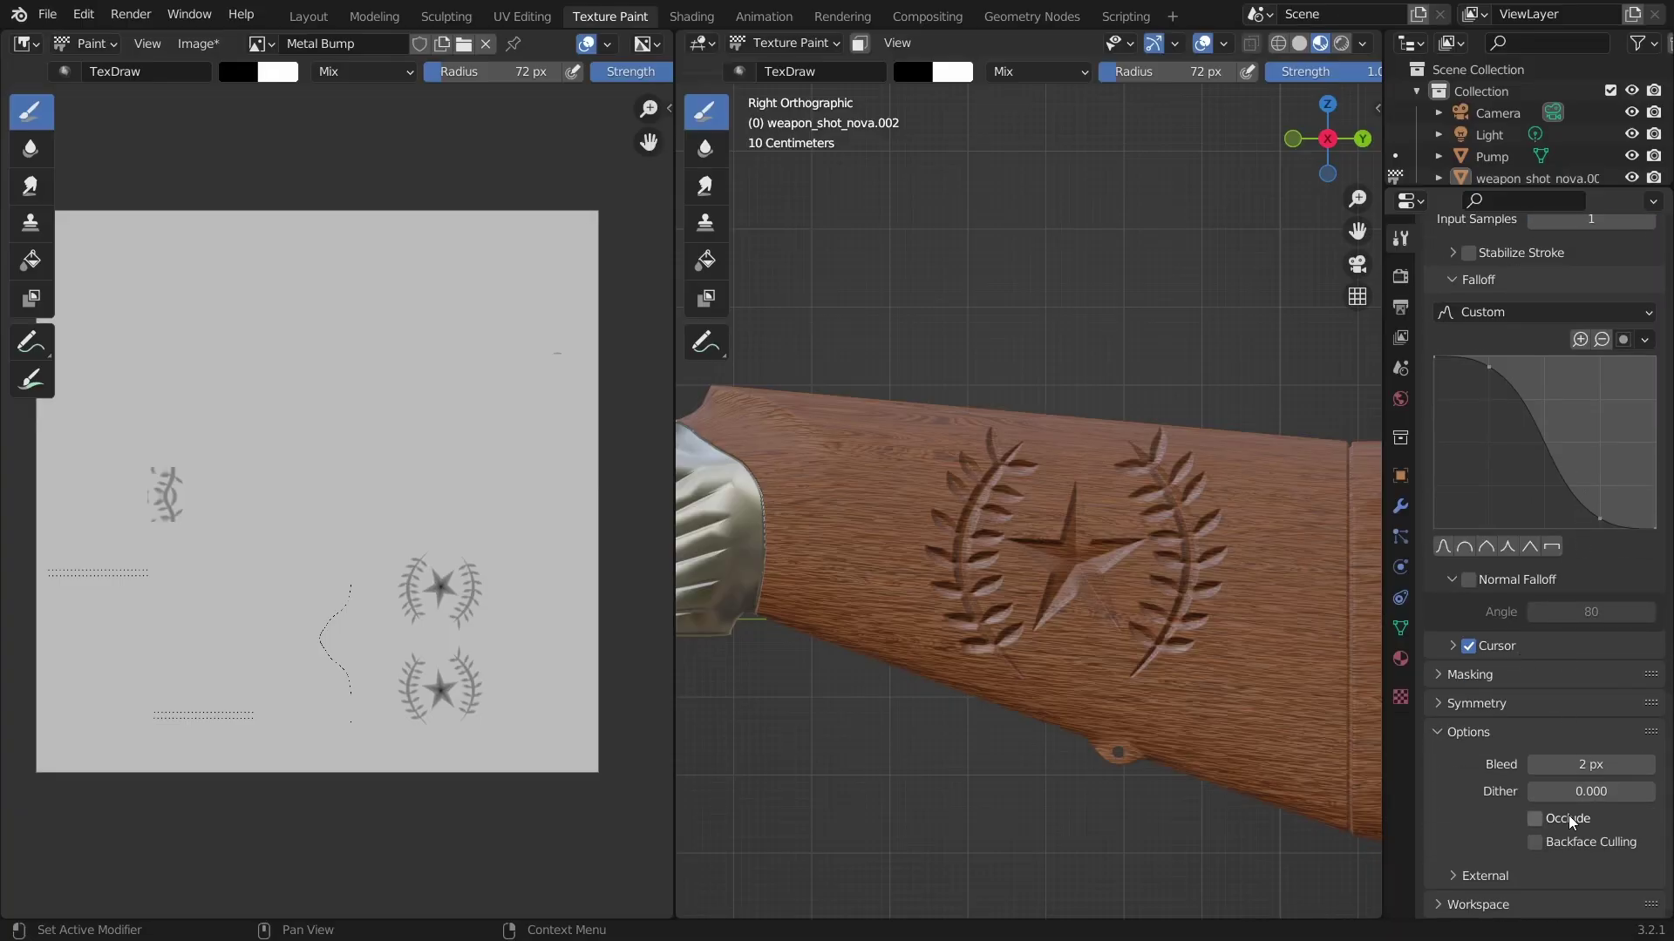
click(1569, 819)
click(1537, 844)
Create a new brush texture named 'metal engraving' and show its settings.
scroll(1542, 850, up, 15)
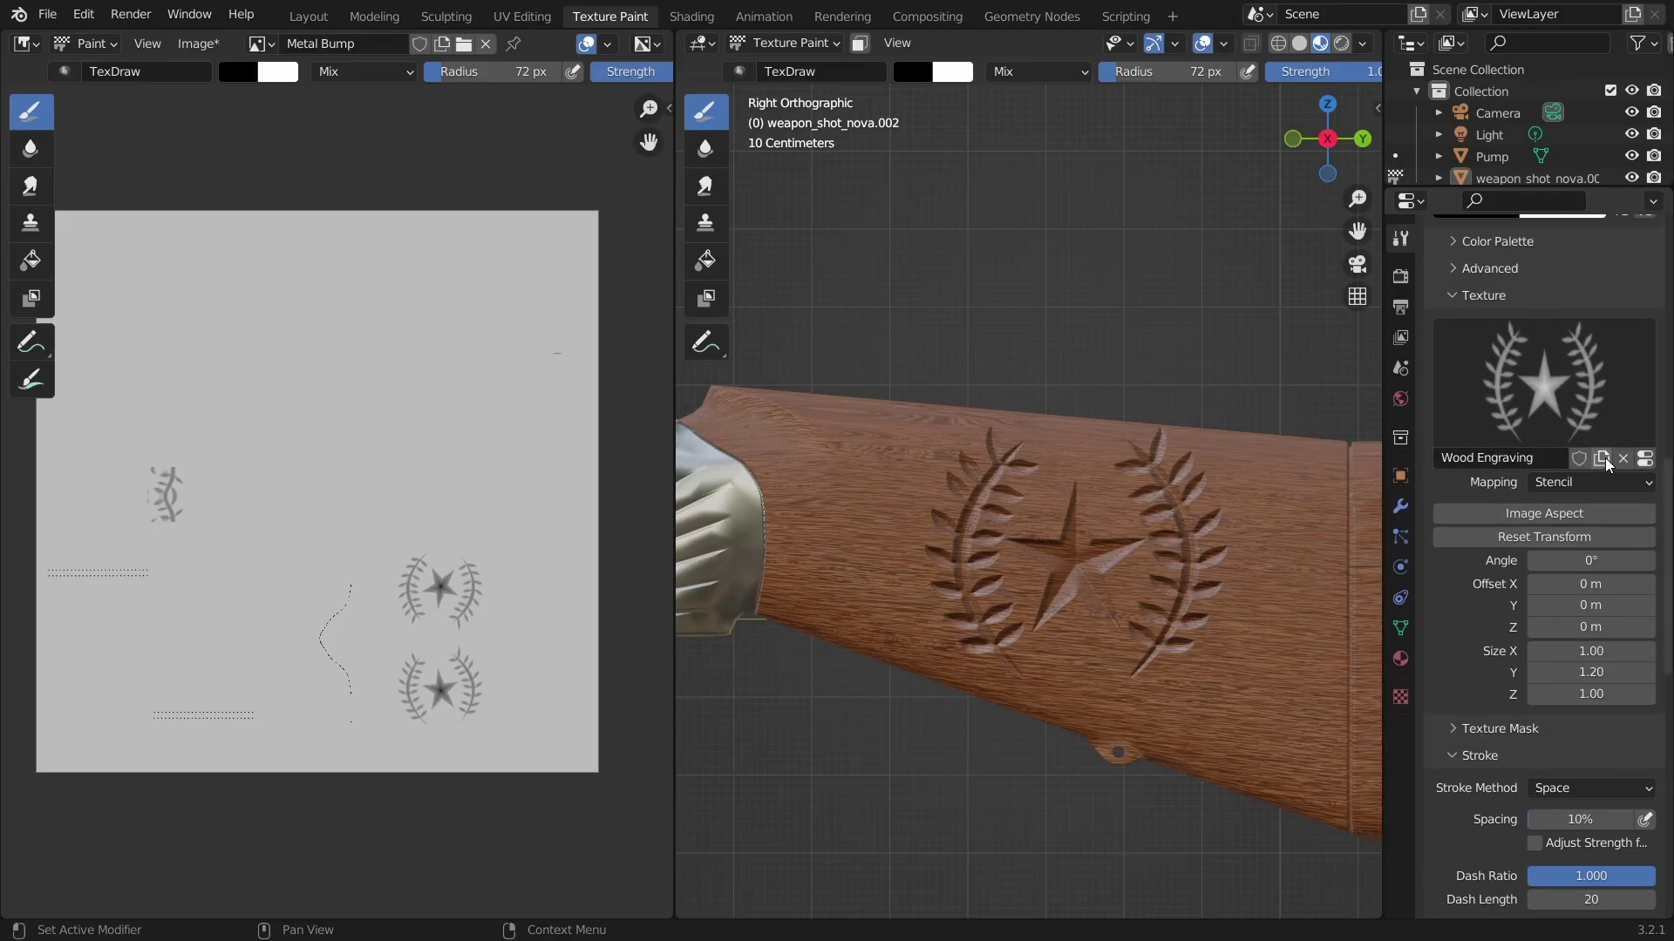
click(1604, 458)
double_click(1557, 458)
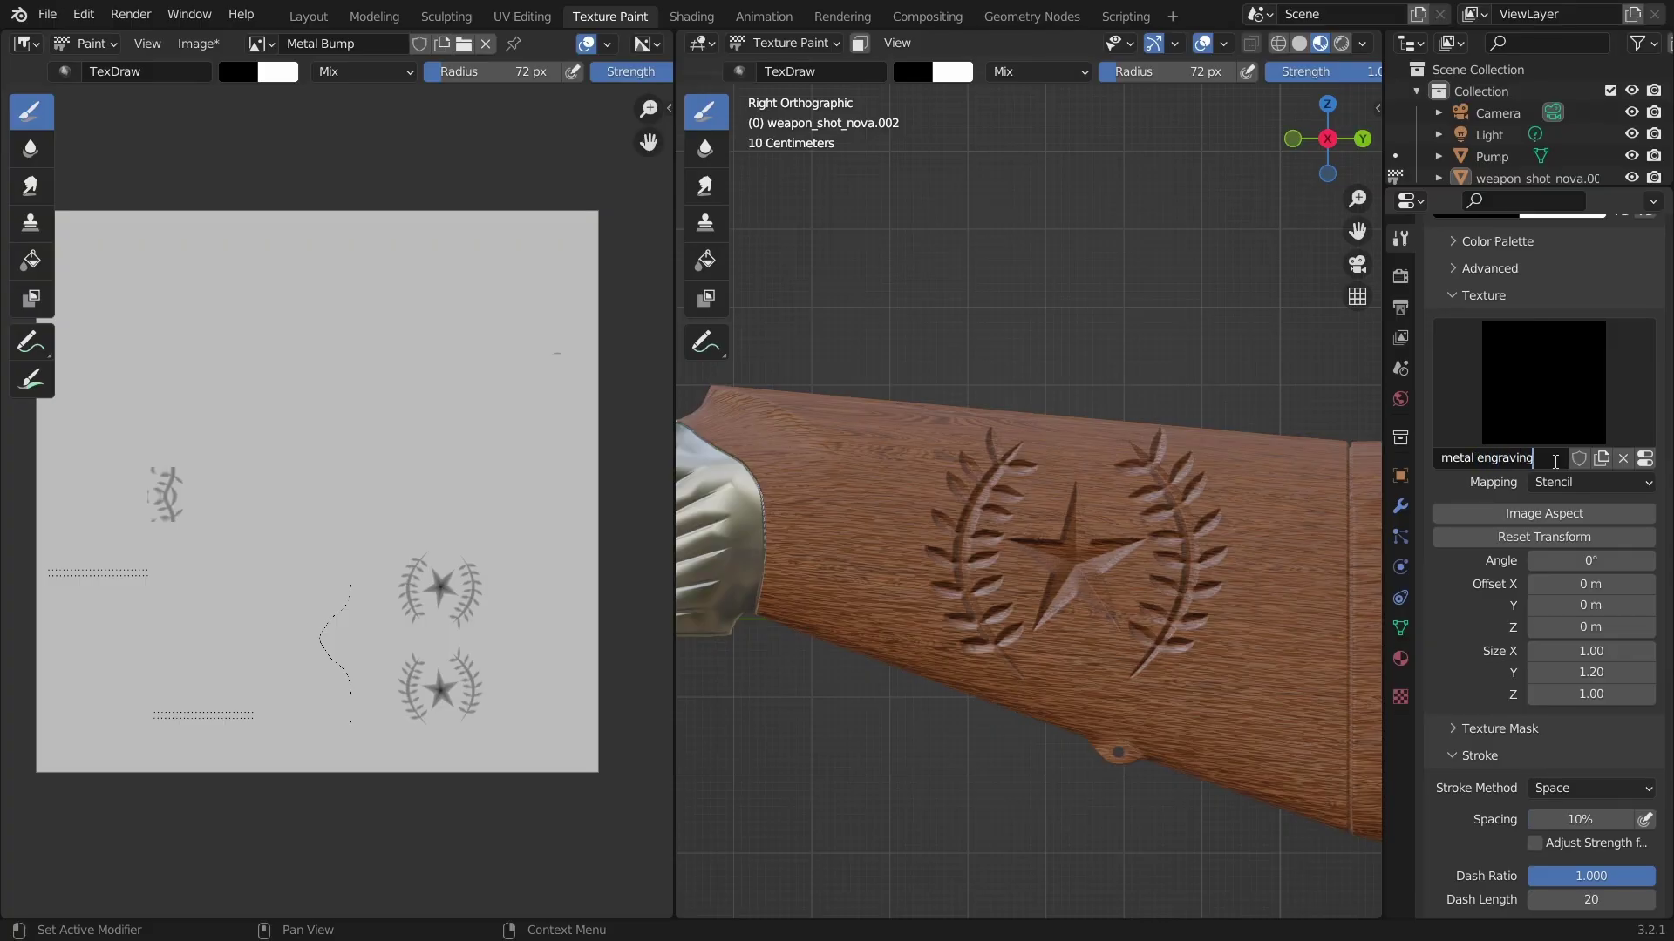
click(1644, 458)
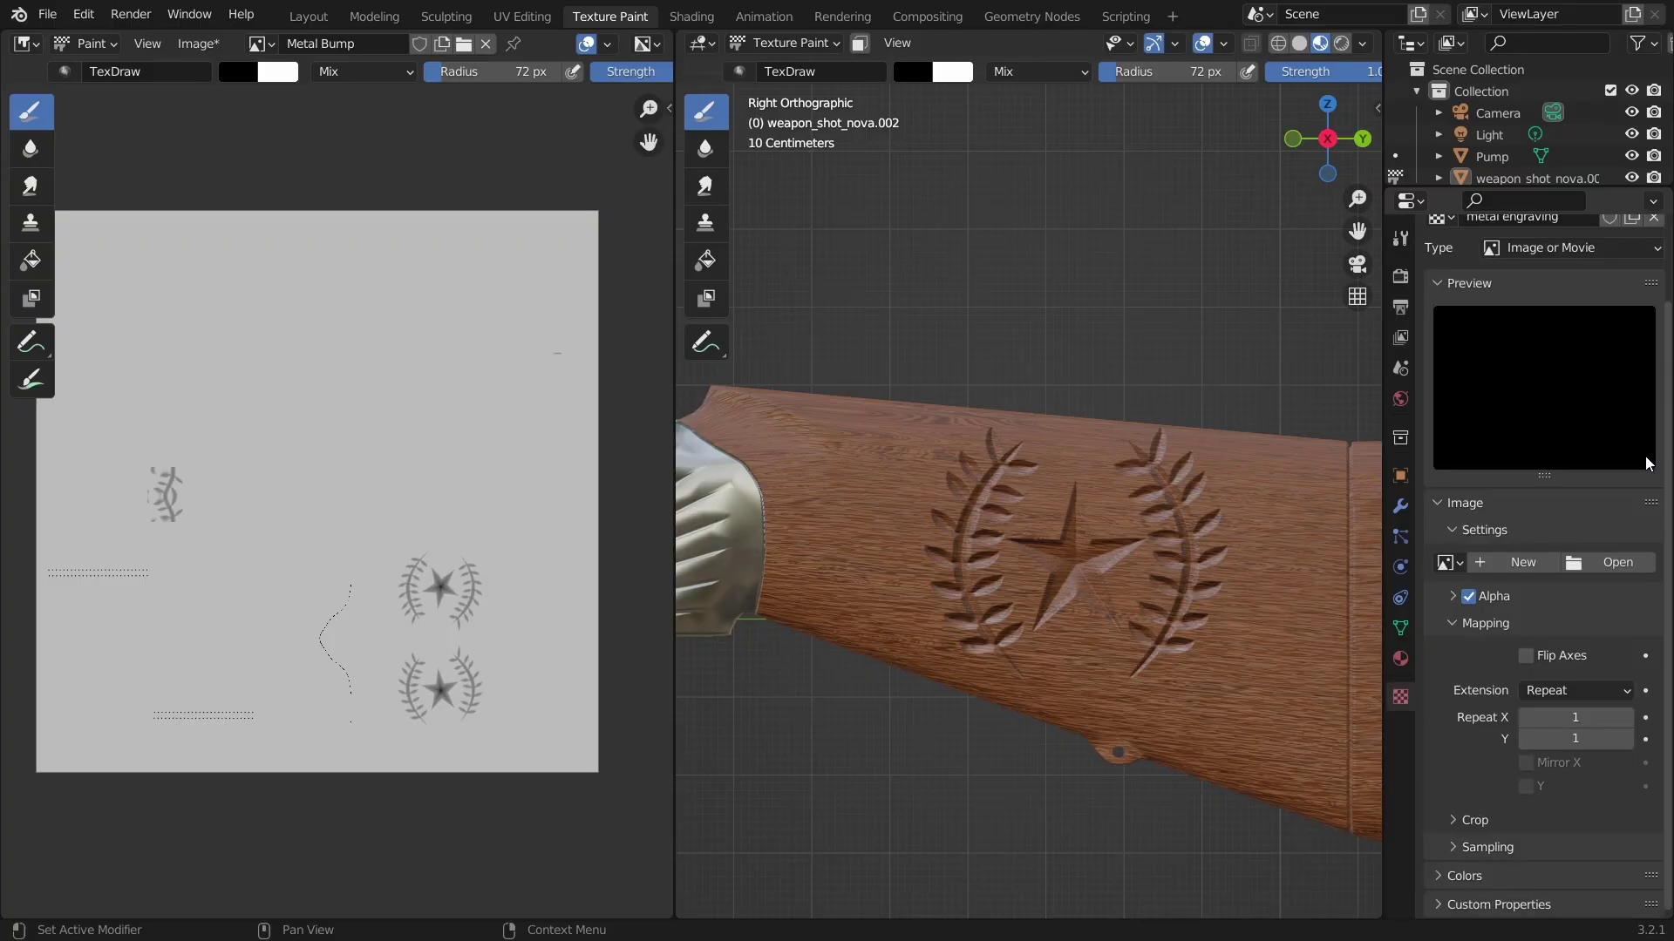
Load metal_engraving_alpha.png into the texture with Extension set to Clip.
click(1632, 563)
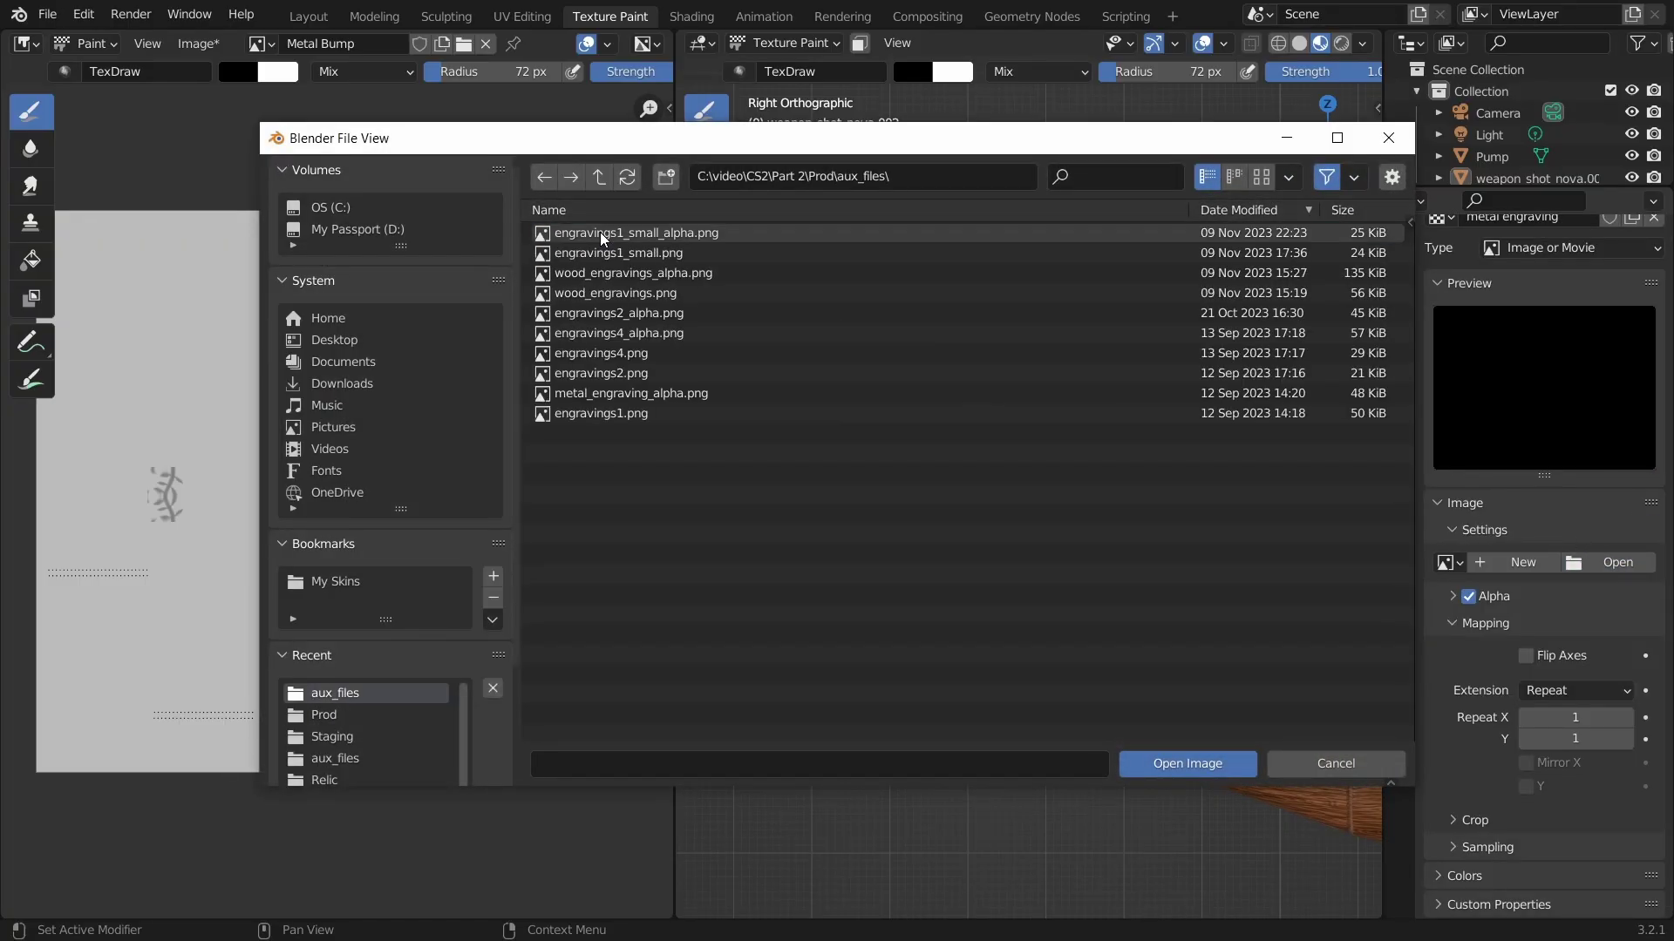
double_click(650, 395)
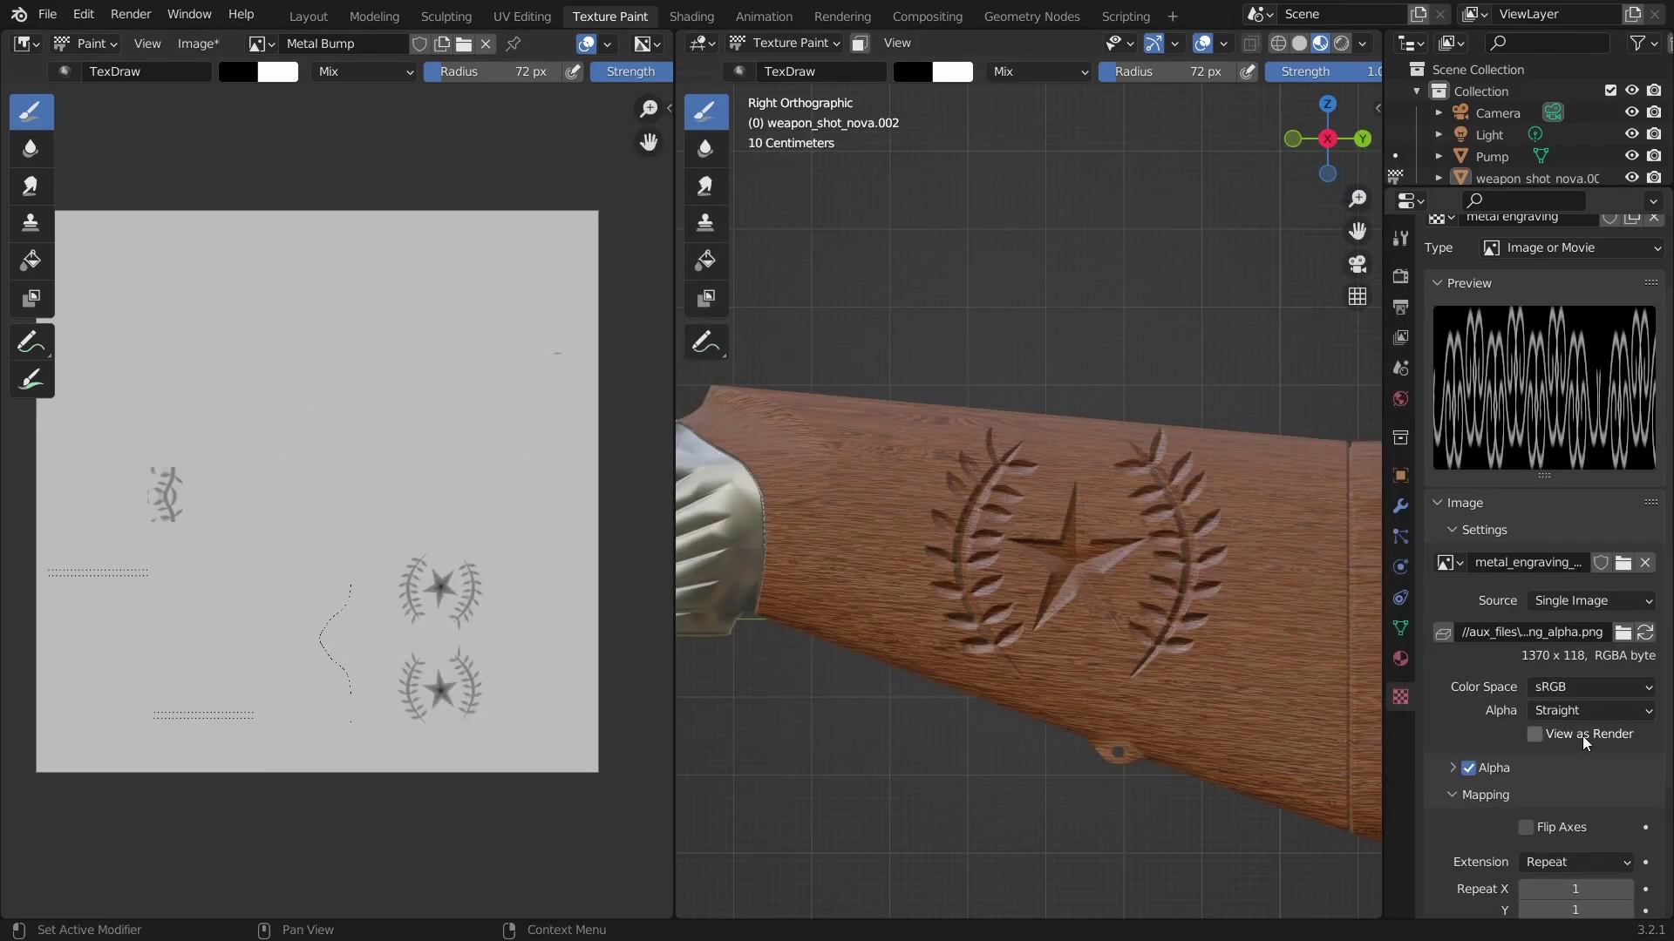
click(1599, 859)
click(1592, 818)
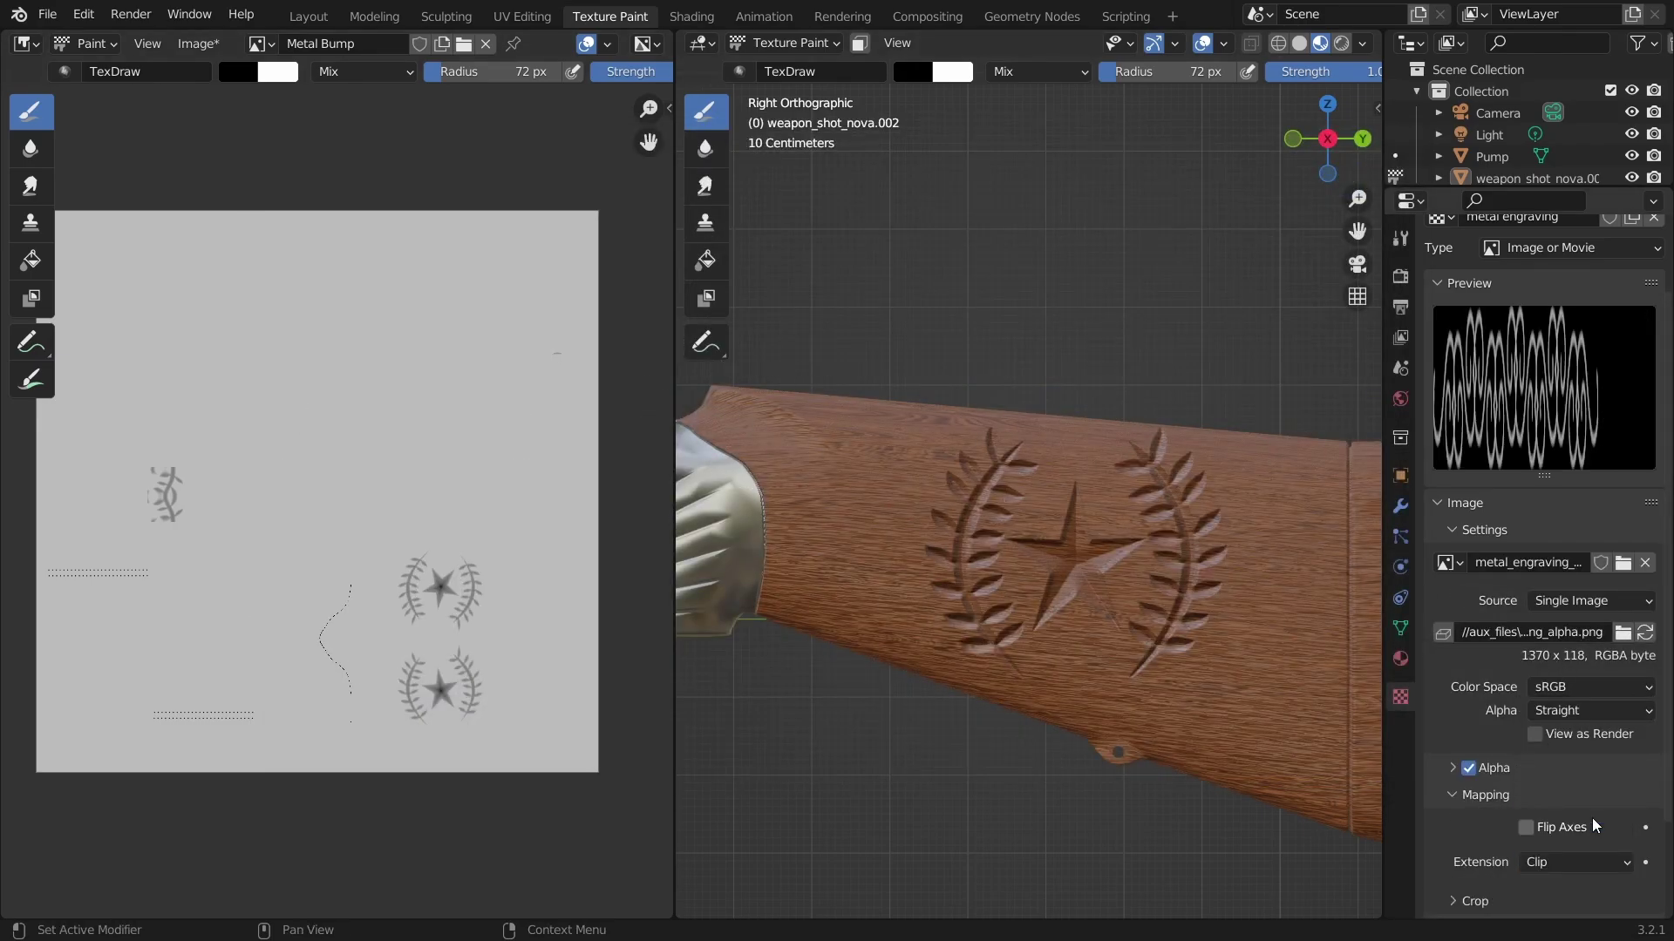
click(1400, 238)
Frame the metal receiver and set the stencil Size Y to 20.
scroll(1482, 632, down, 10)
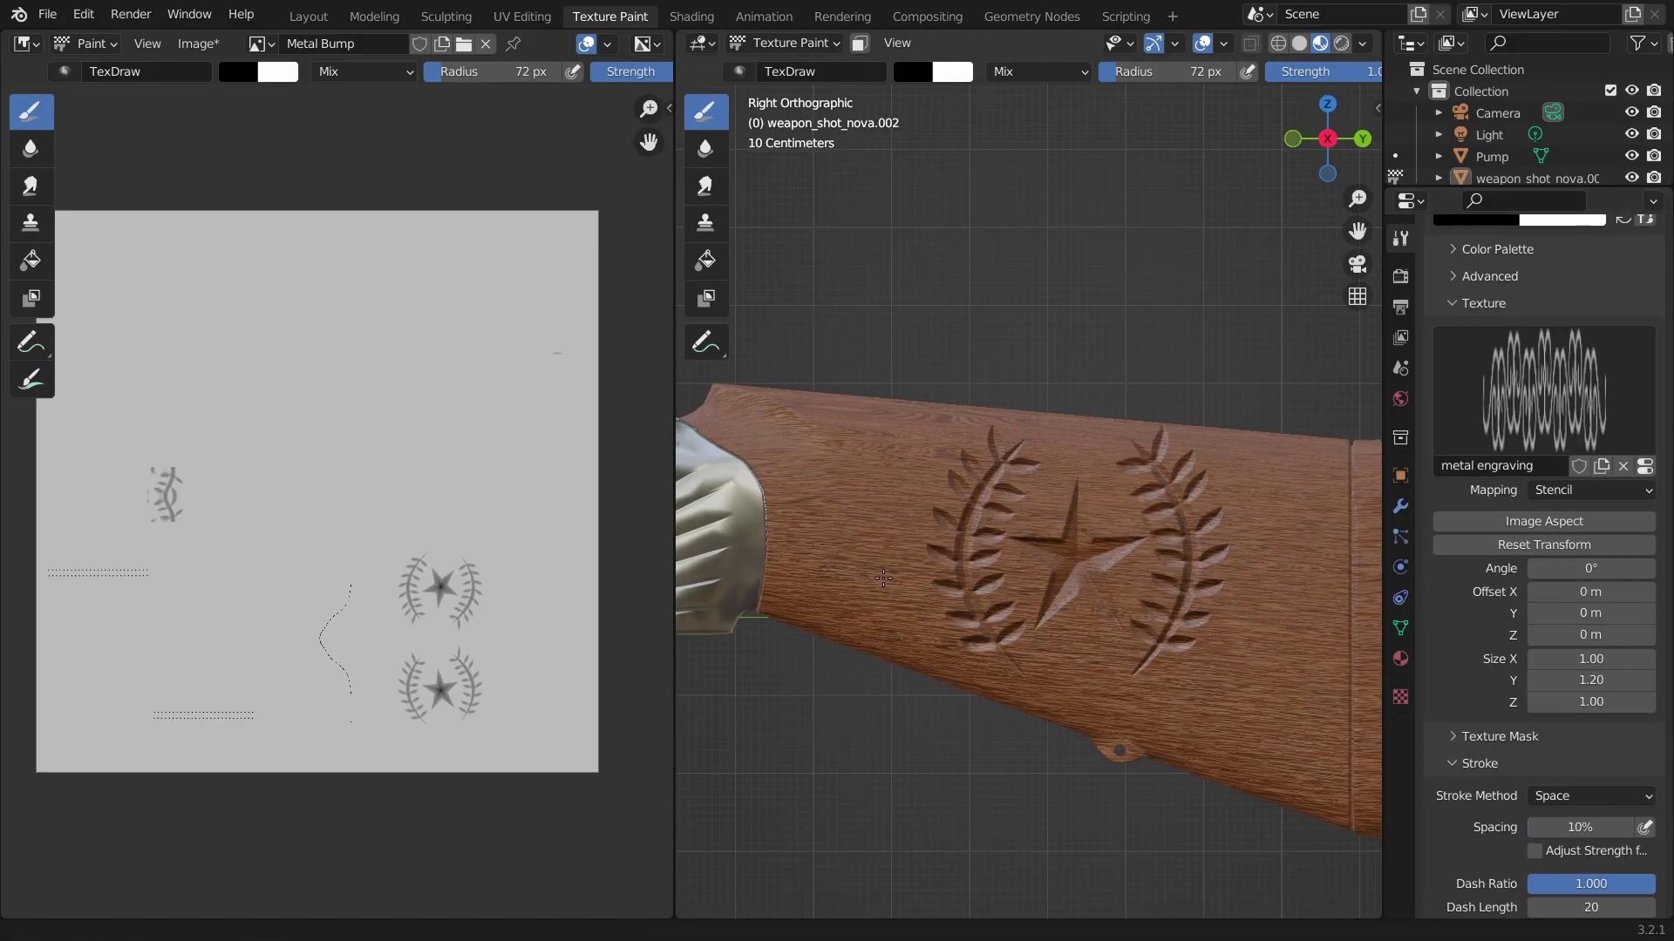
shift+middle_drag(872, 571, 1229, 571)
shift+middle_drag(907, 540, 1261, 543)
shift+middle_drag(1024, 515, 1255, 523)
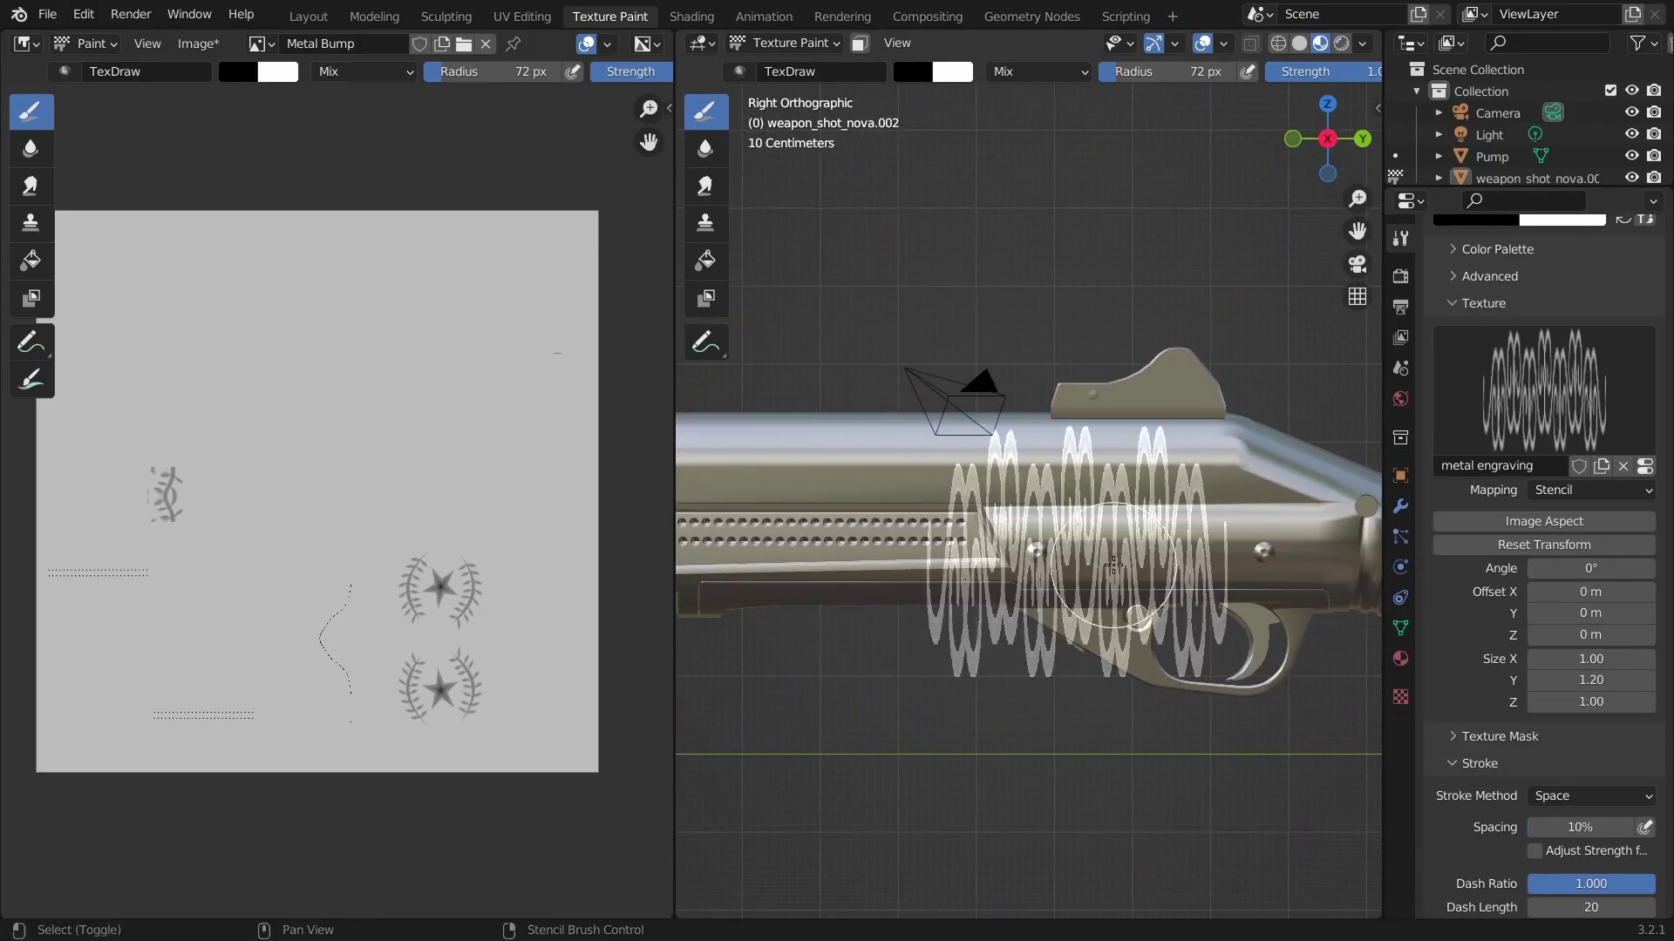
shift+middle_drag(1080, 524, 1156, 550)
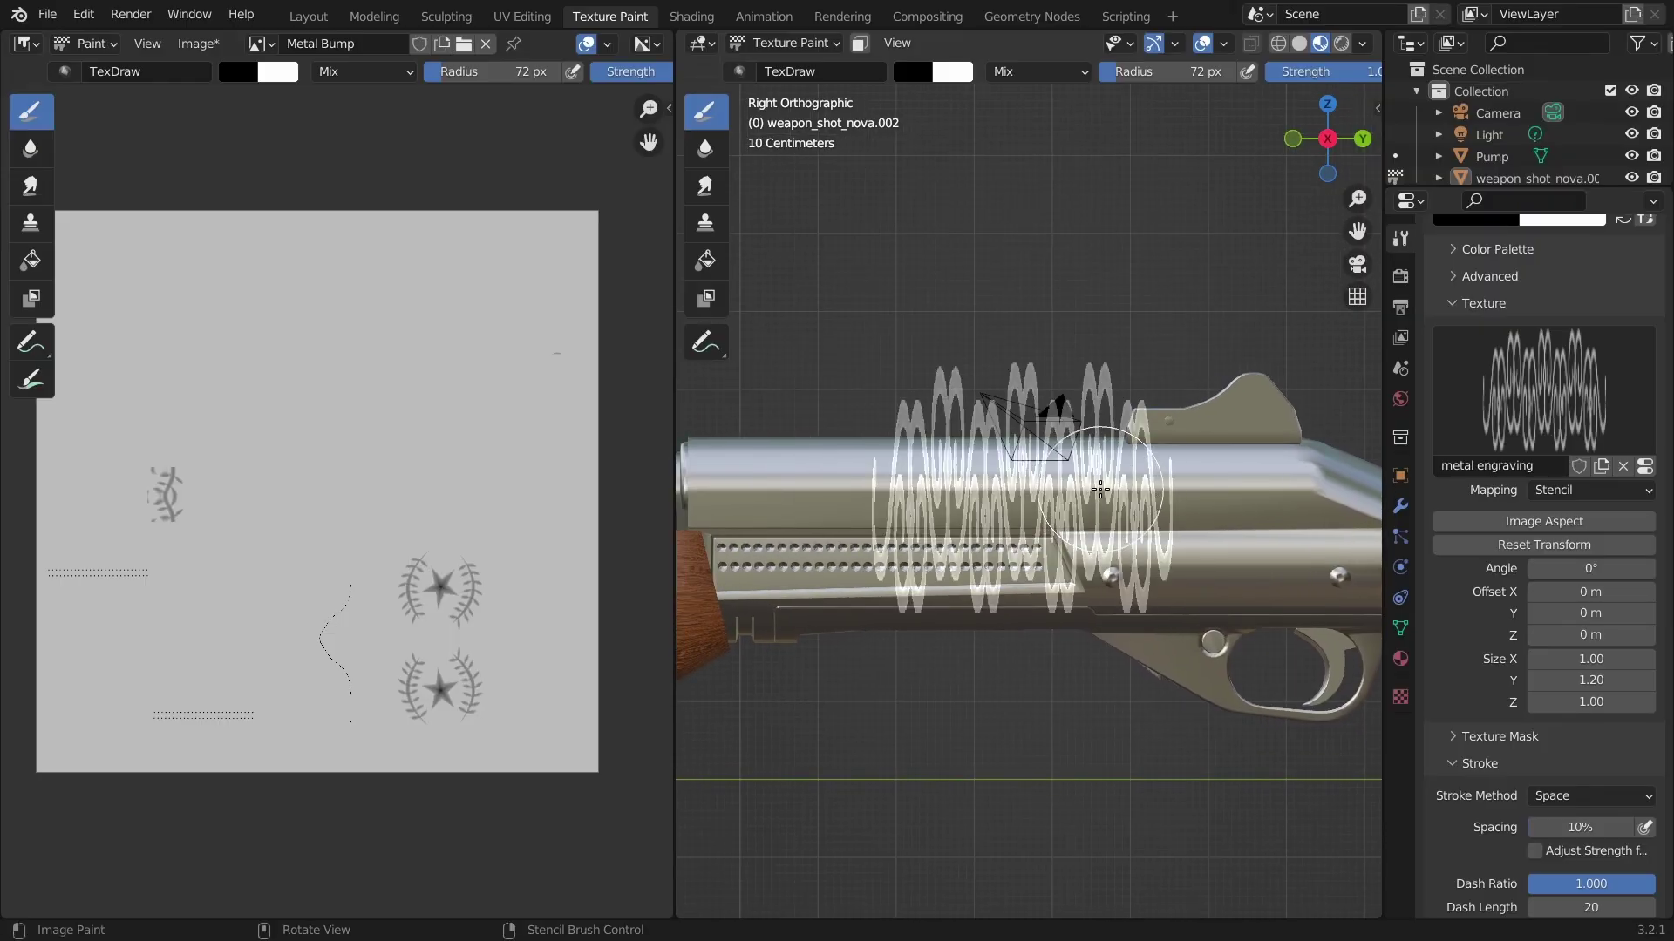
scroll(1101, 489, down, 1)
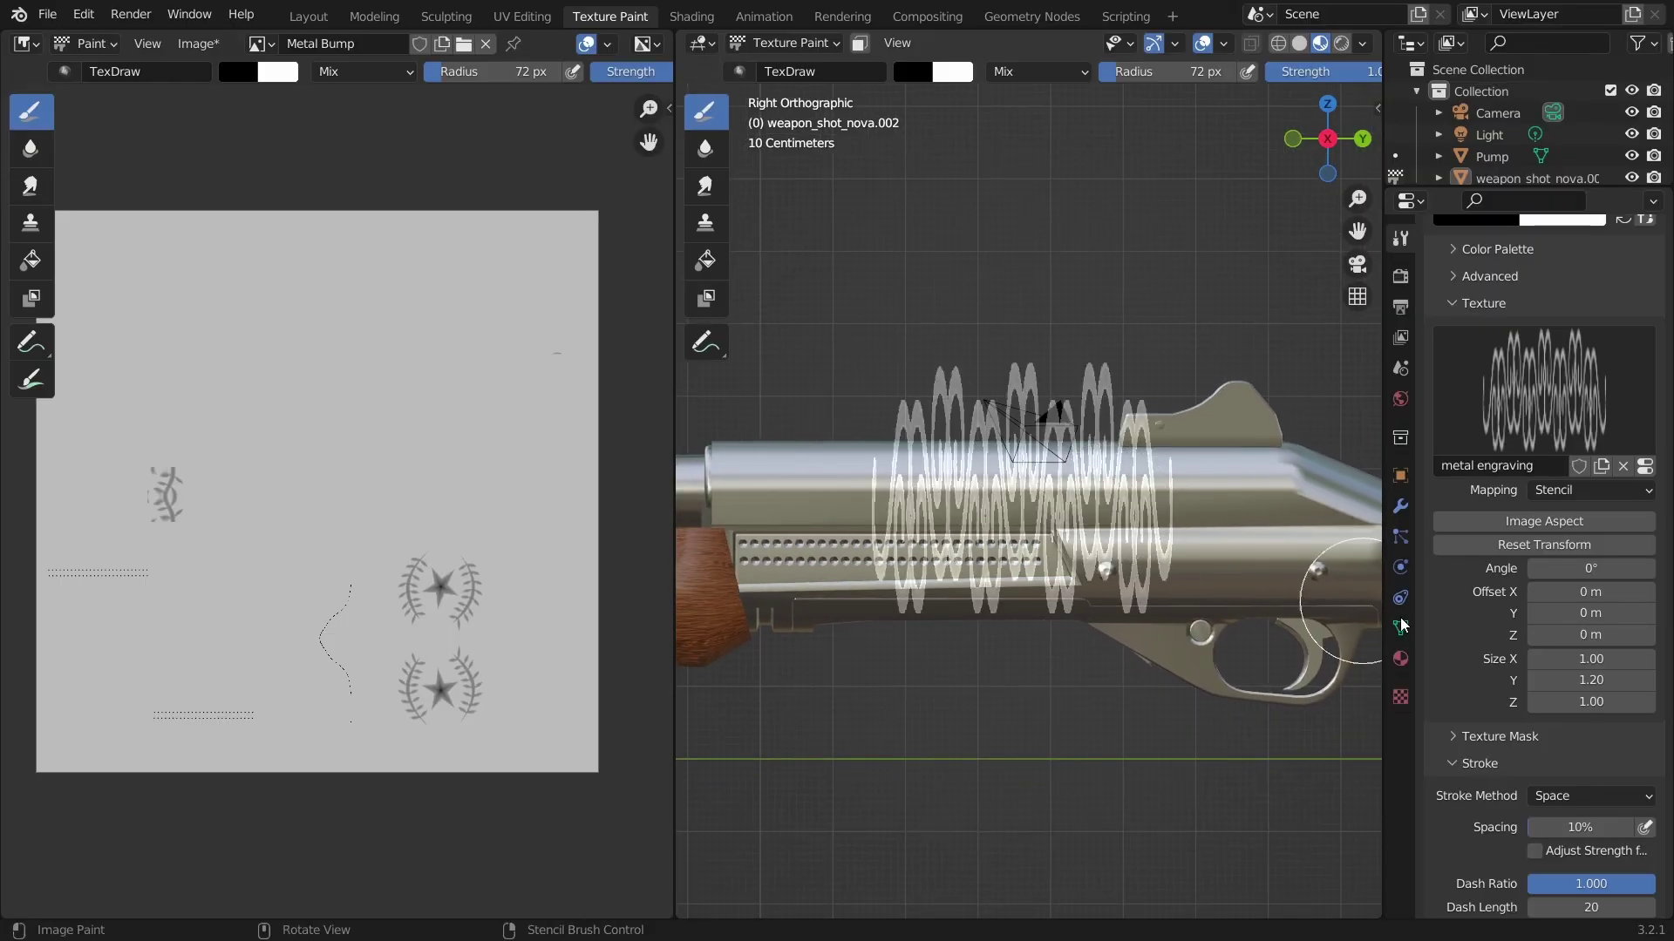
click(1601, 680)
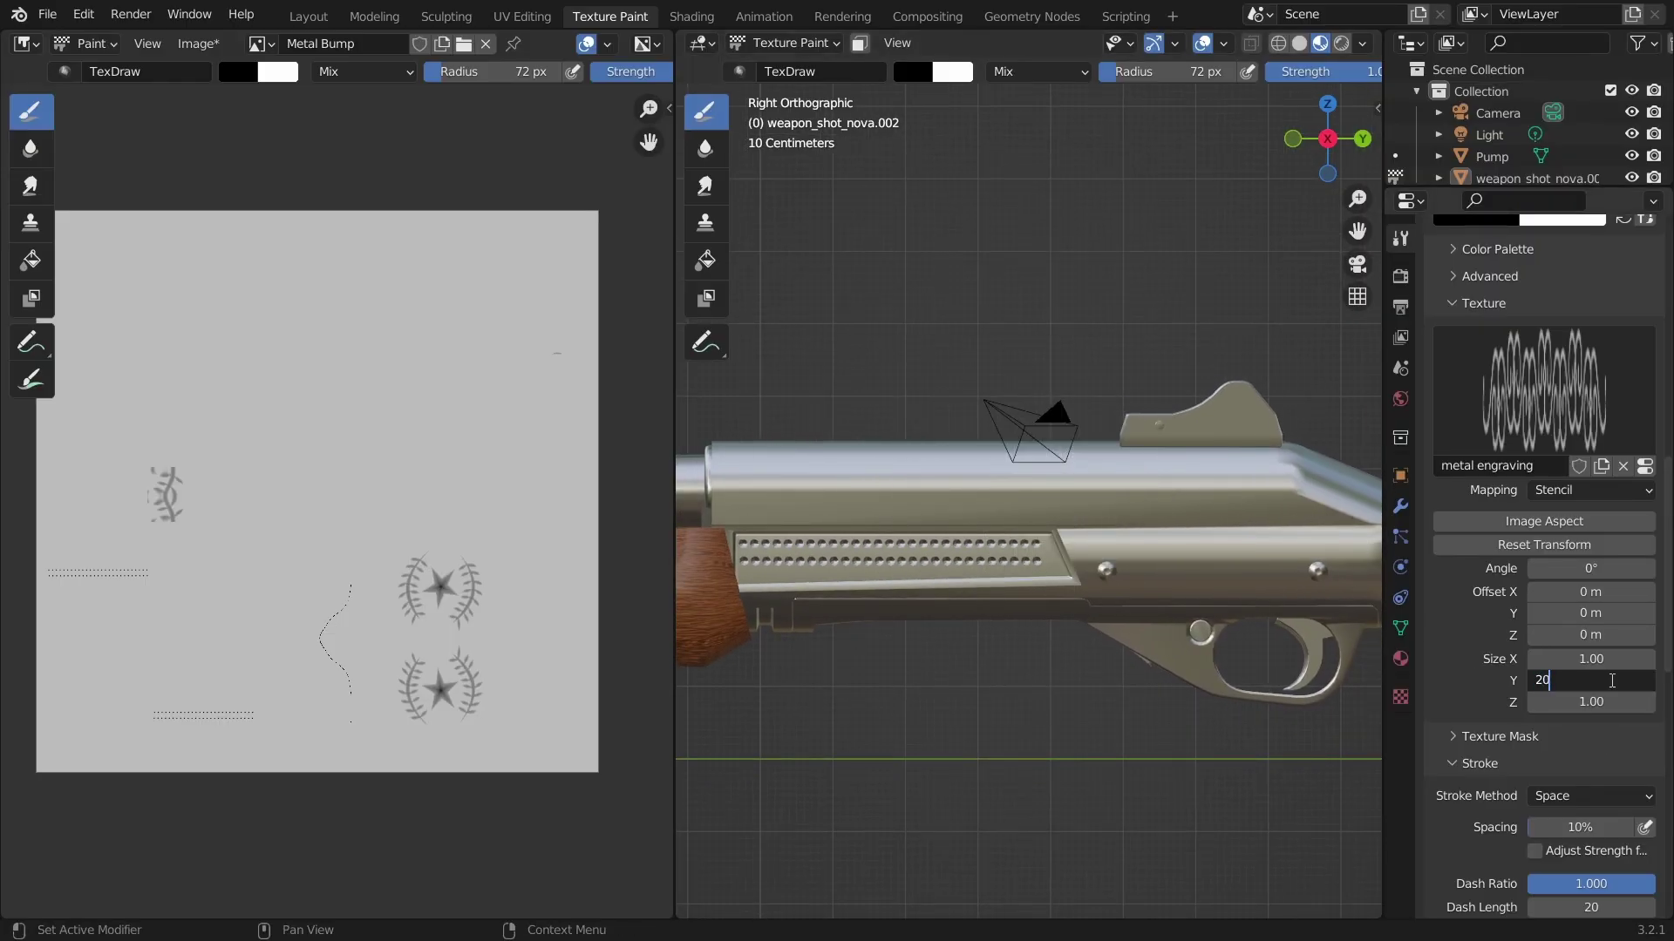
text(20)
key(Return)
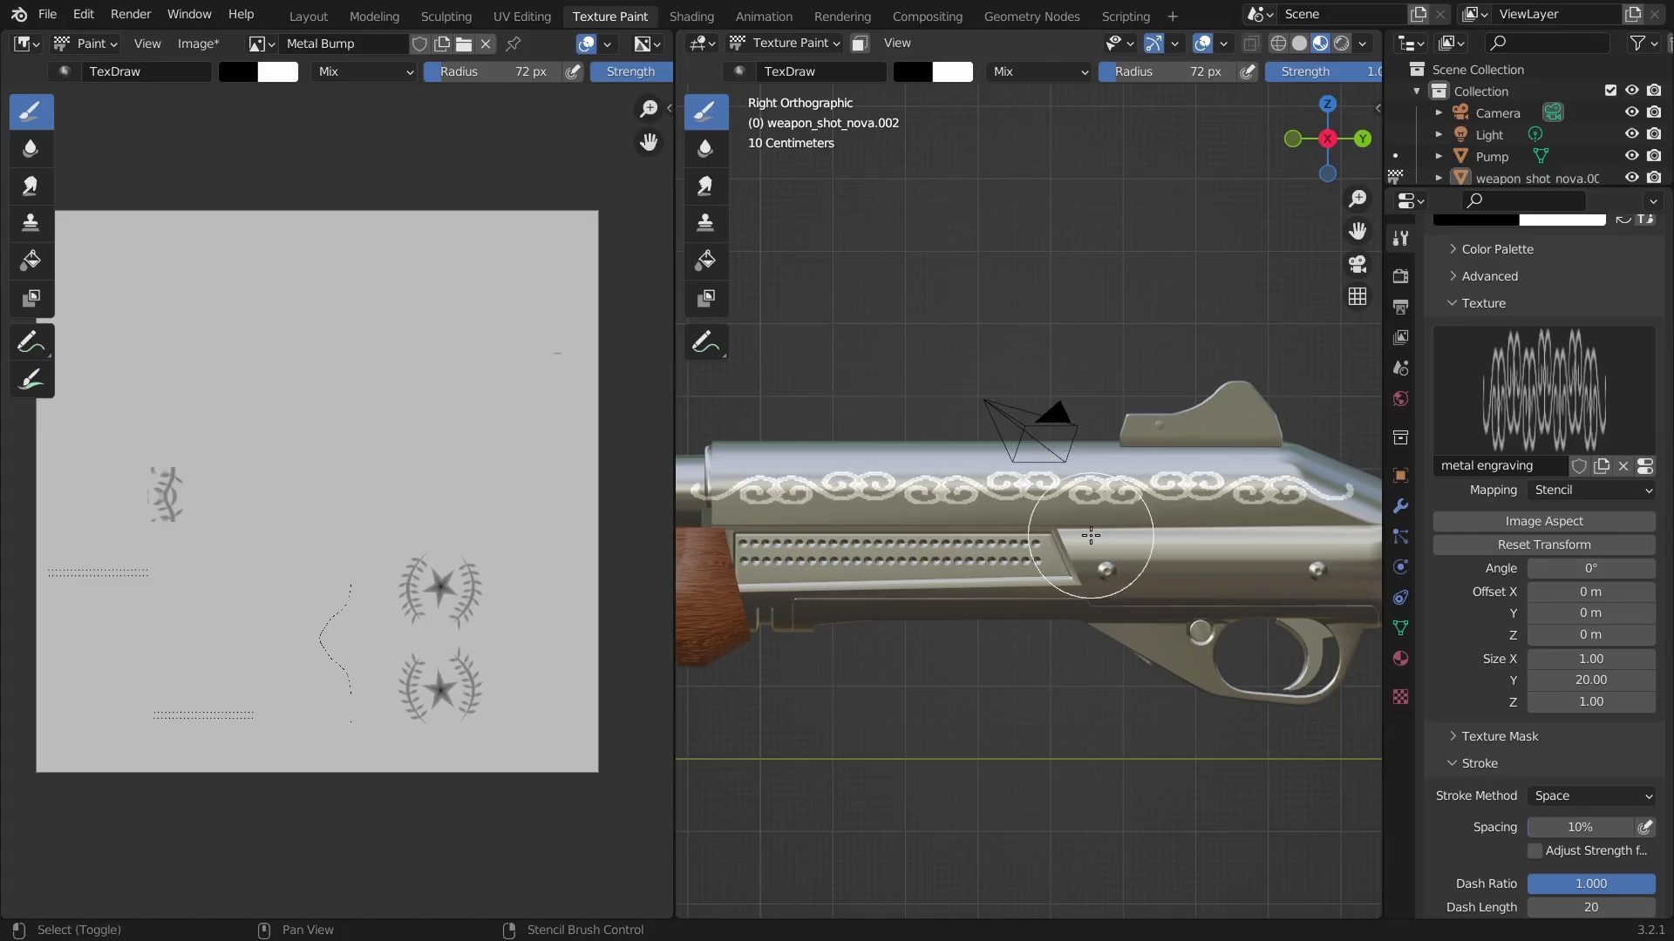
Paint the scrollwork band along the receiver and check both sides of the gun.
mouse_move(1091, 536)
right_down()
mouse_move(1057, 544)
mouse_move(1070, 549)
right_up()
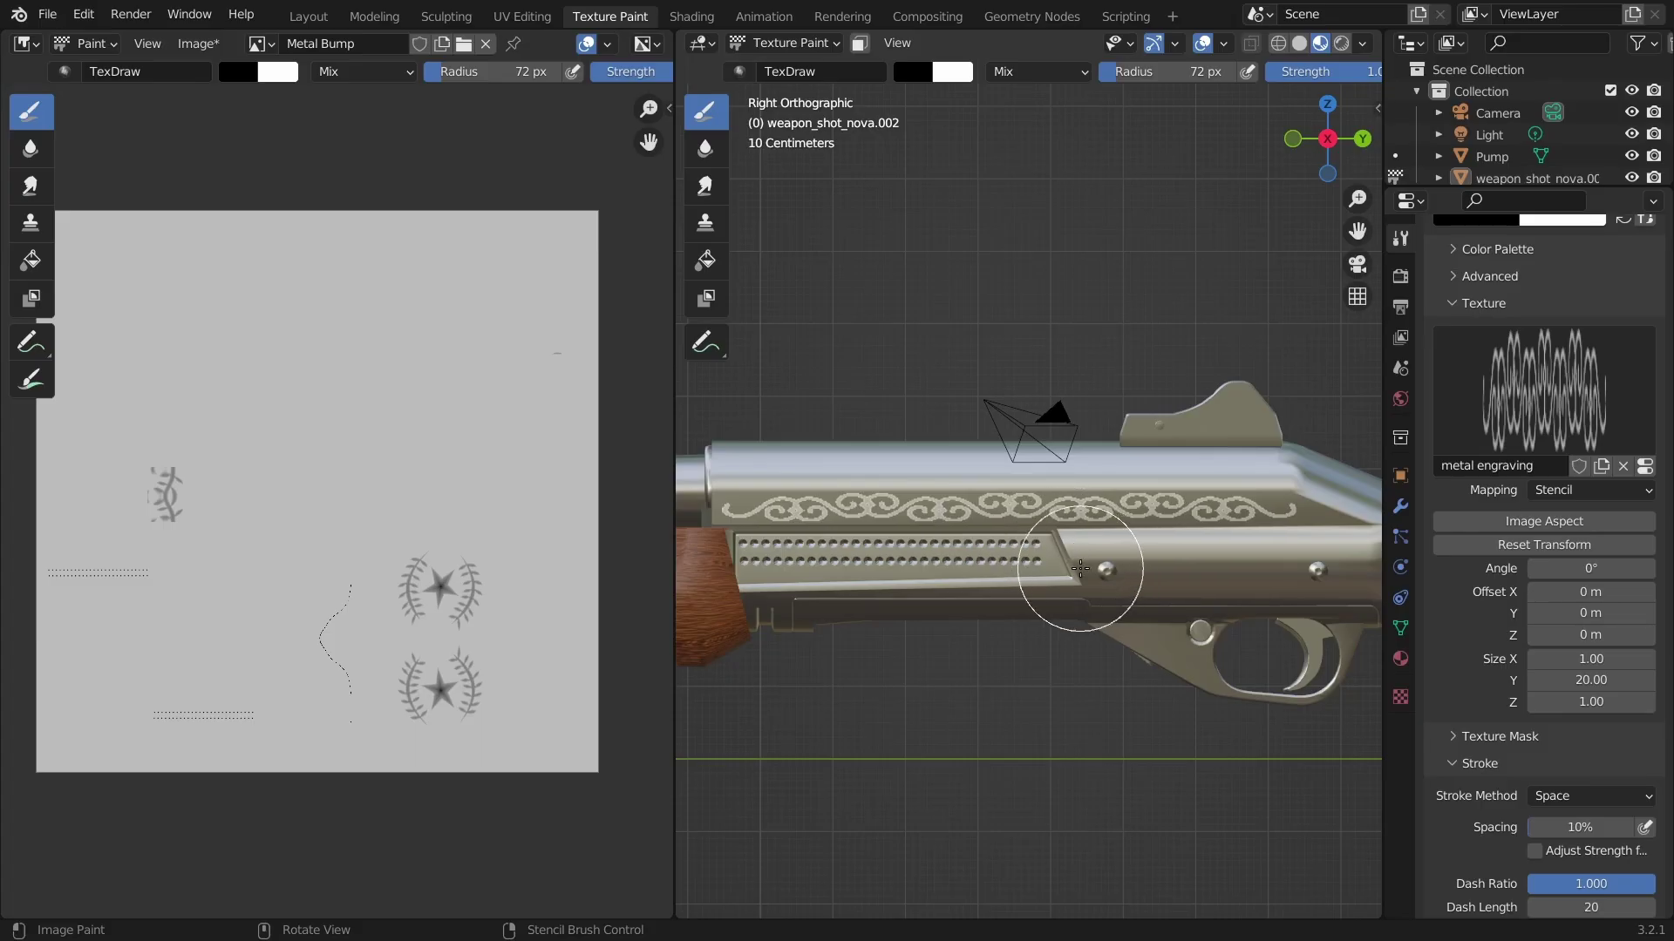
mouse_move(1288, 507)
mouse_down()
mouse_move(1204, 537)
mouse_move(1254, 487)
mouse_move(1001, 551)
mouse_move(1248, 501)
mouse_move(670, 522)
mouse_move(765, 501)
mouse_move(814, 463)
mouse_move(740, 512)
mouse_up()
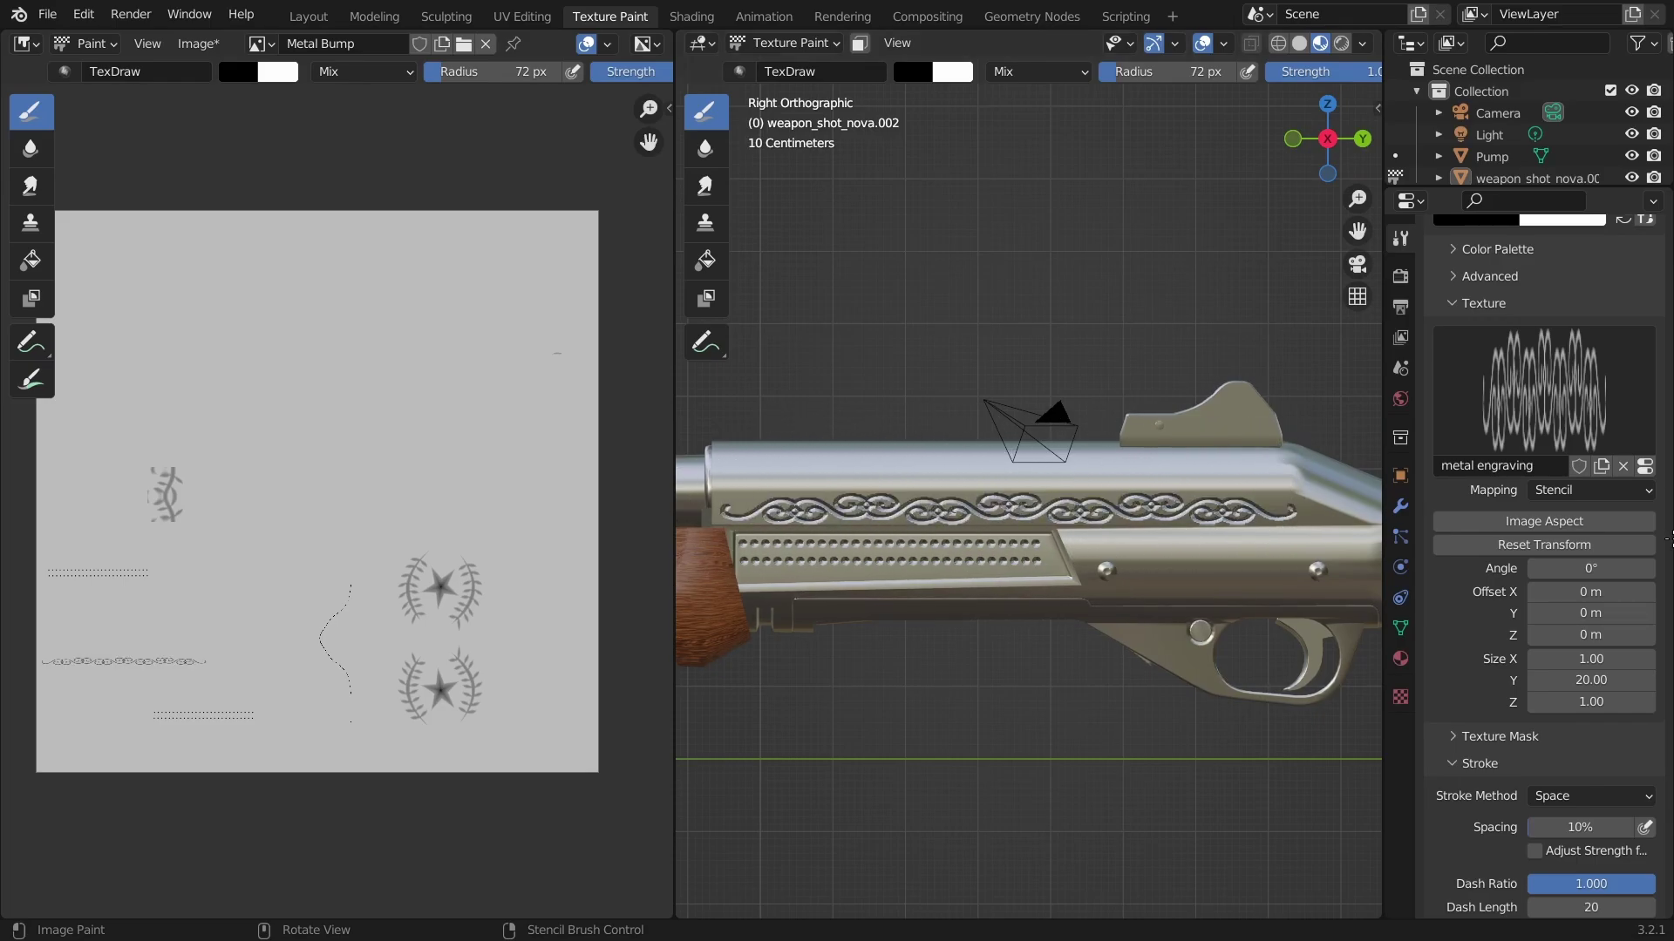
click(1326, 140)
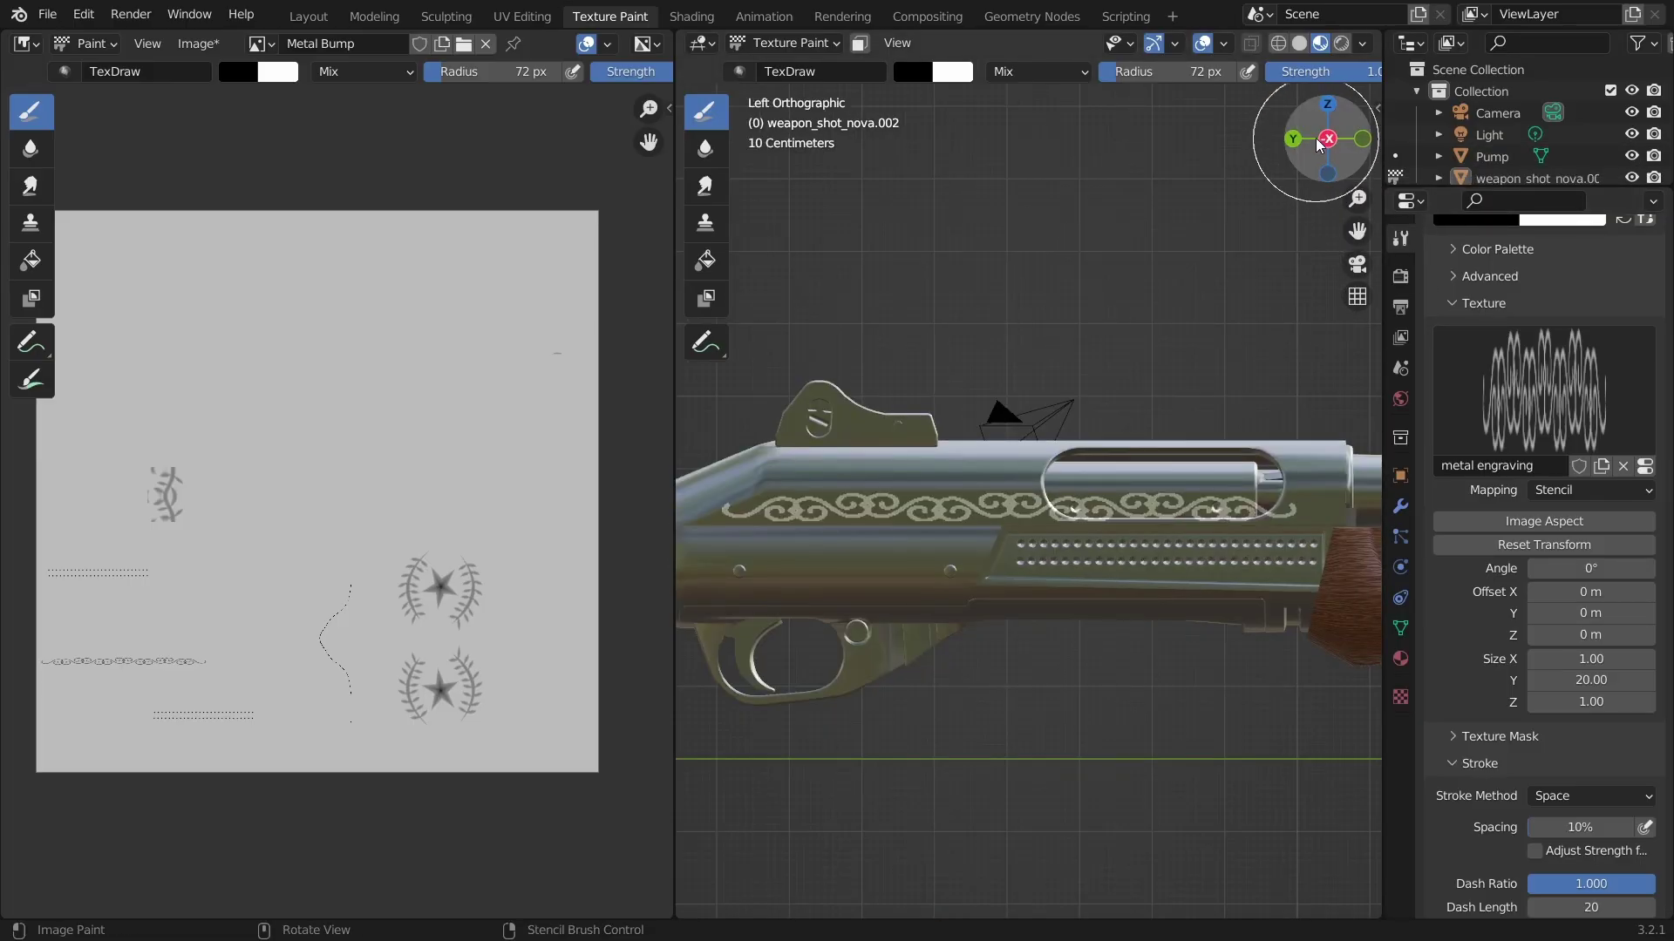
click(1326, 141)
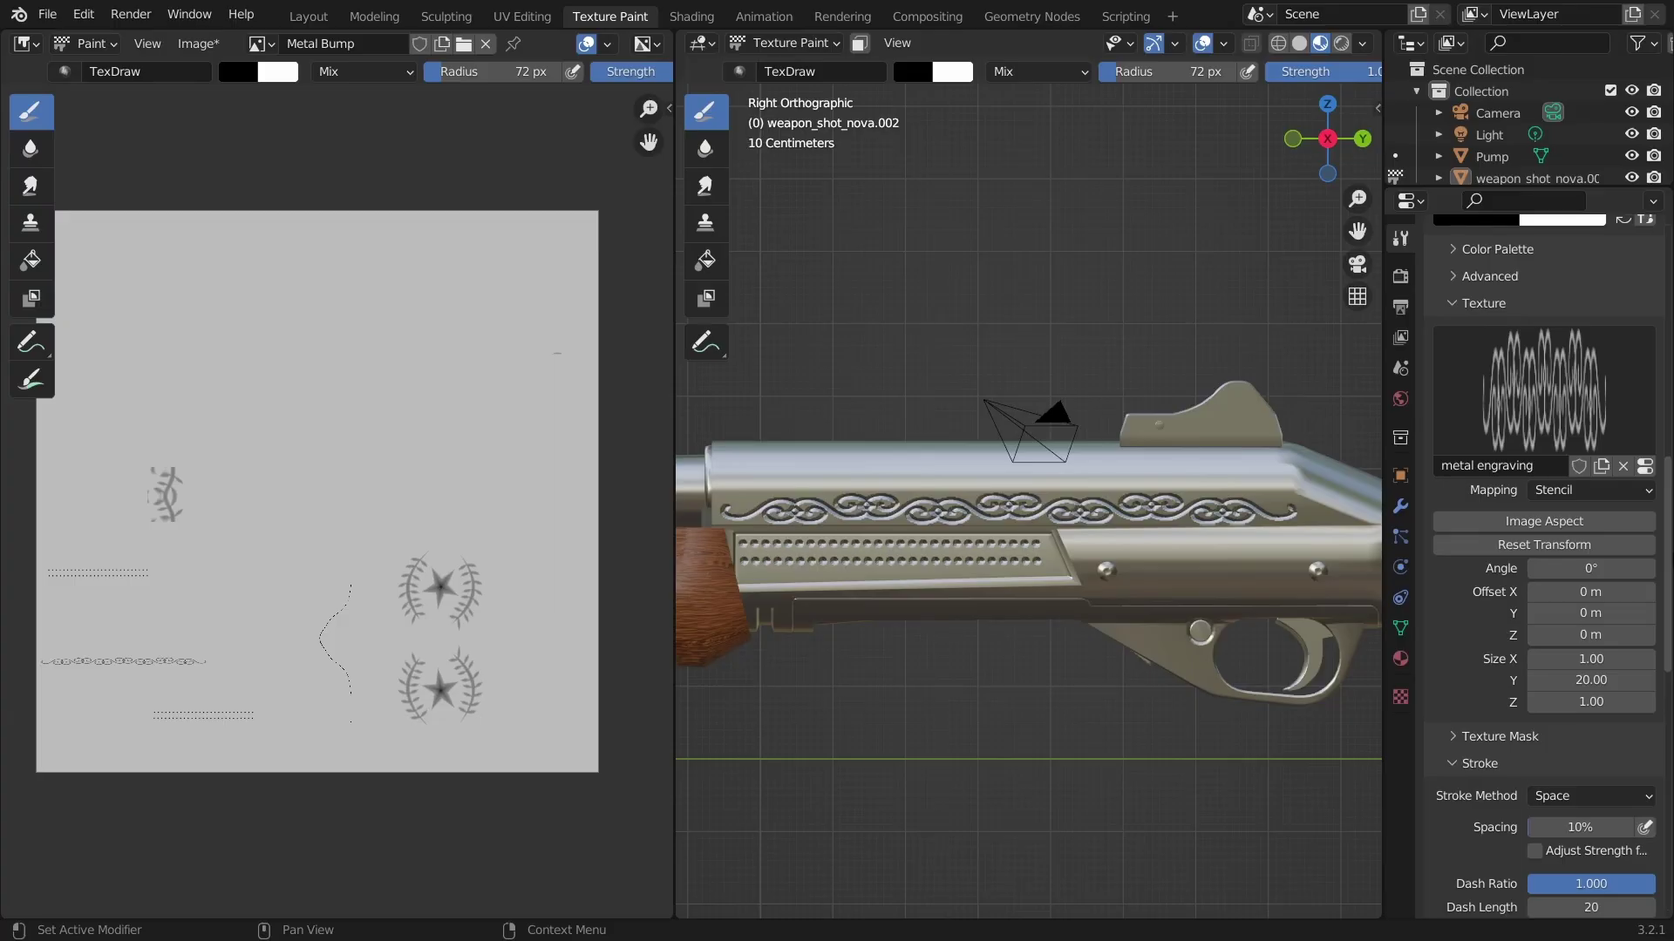
Create a new brush texture named 'metal engraving small' and show its settings.
click(1602, 467)
double_click(1521, 465)
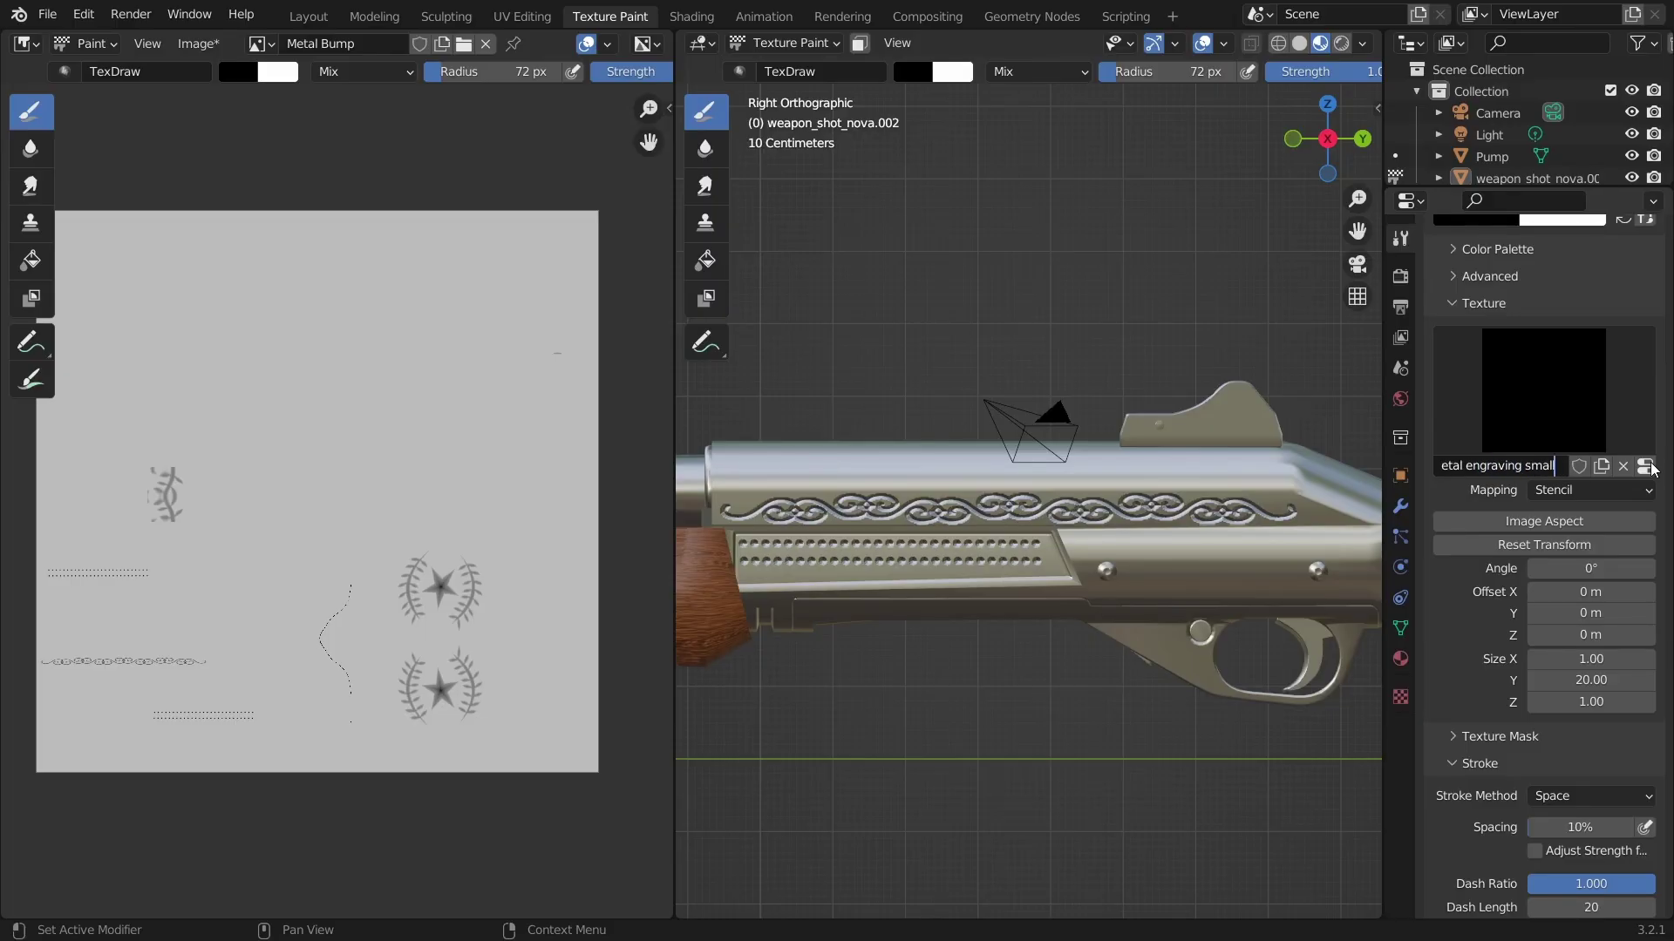
text(metal engraving small)
click(1648, 469)
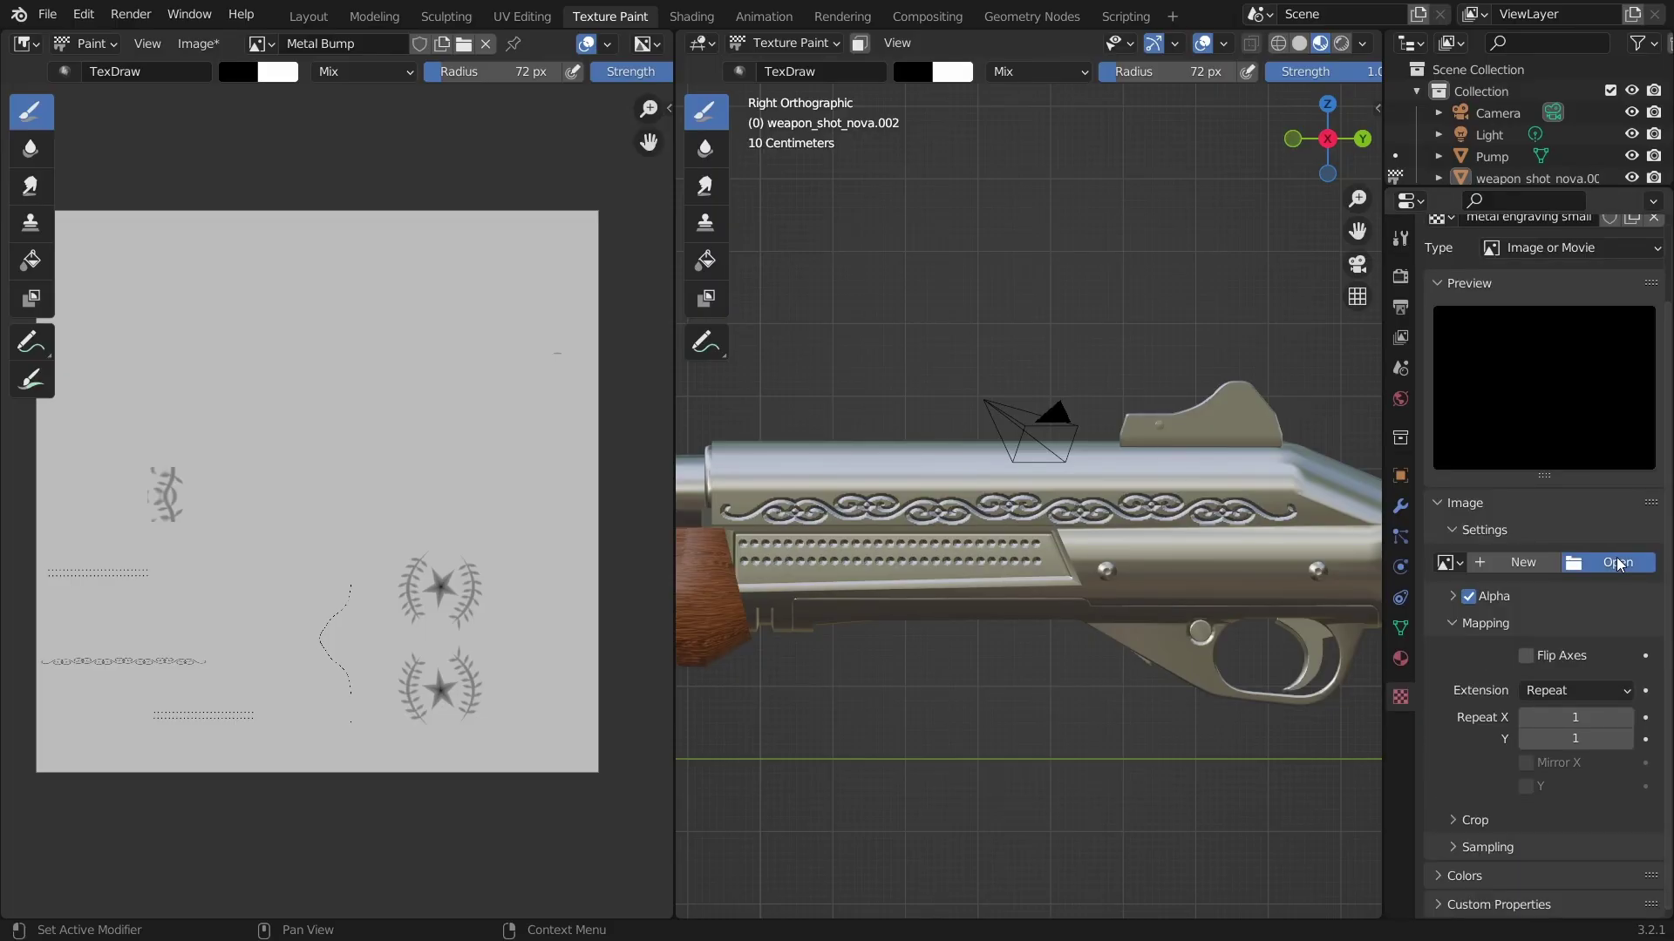
Load aux_files/engravings1_small_alpha.png into the texture with Extension set to Clip.
click(1618, 565)
click(620, 238)
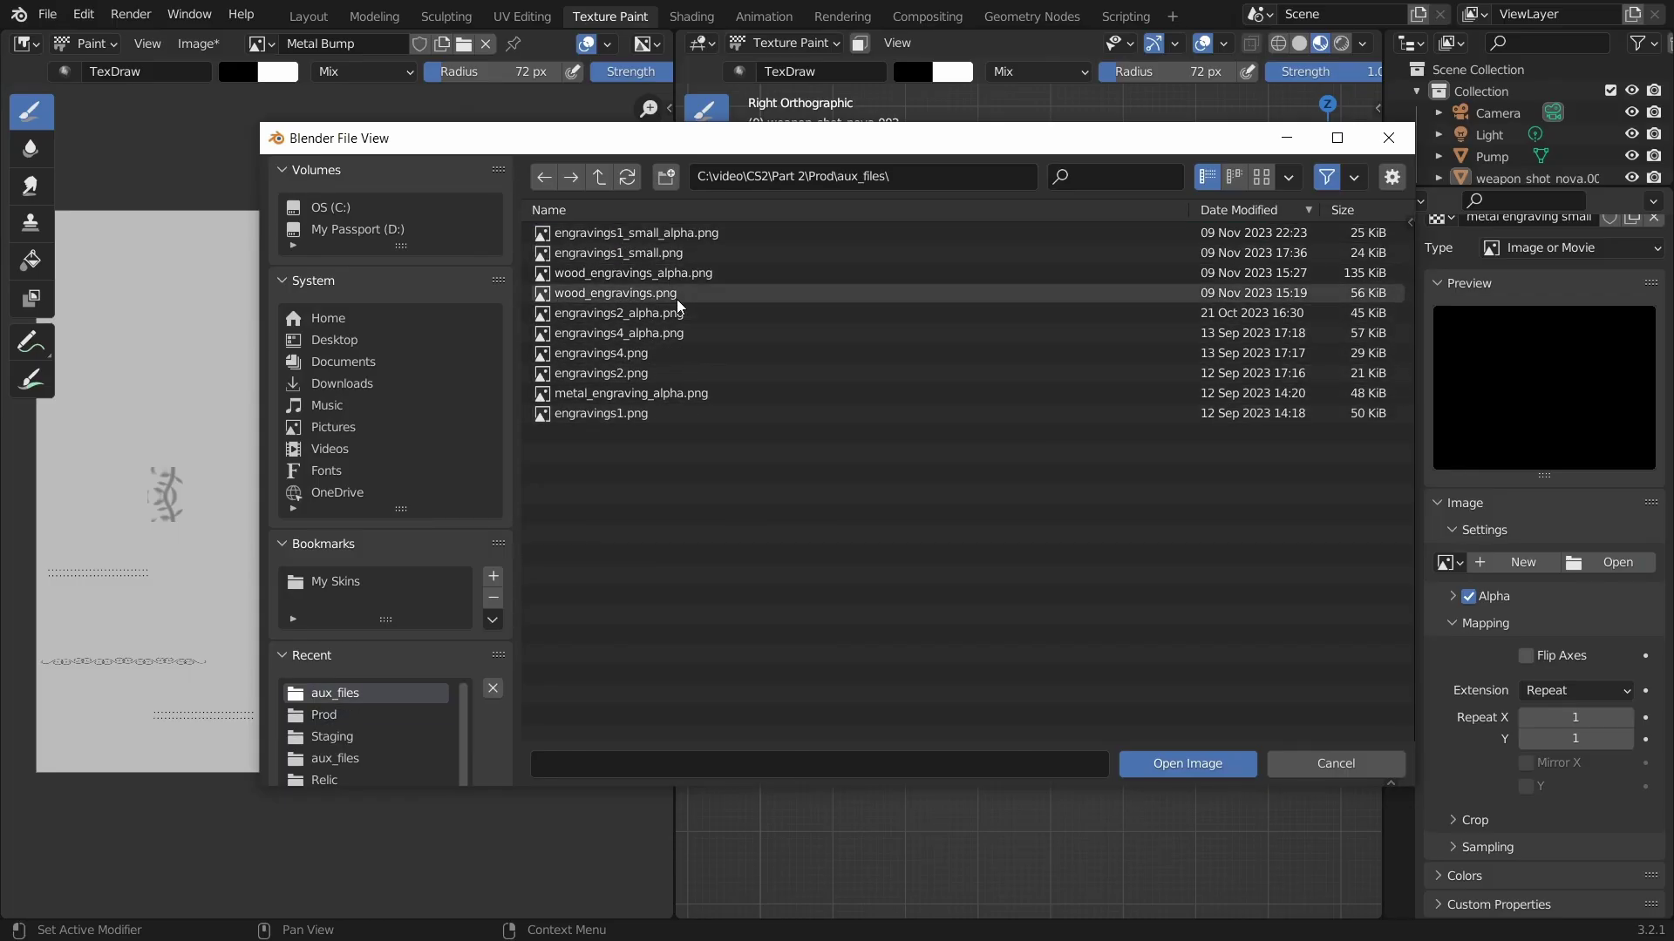
double_click(702, 236)
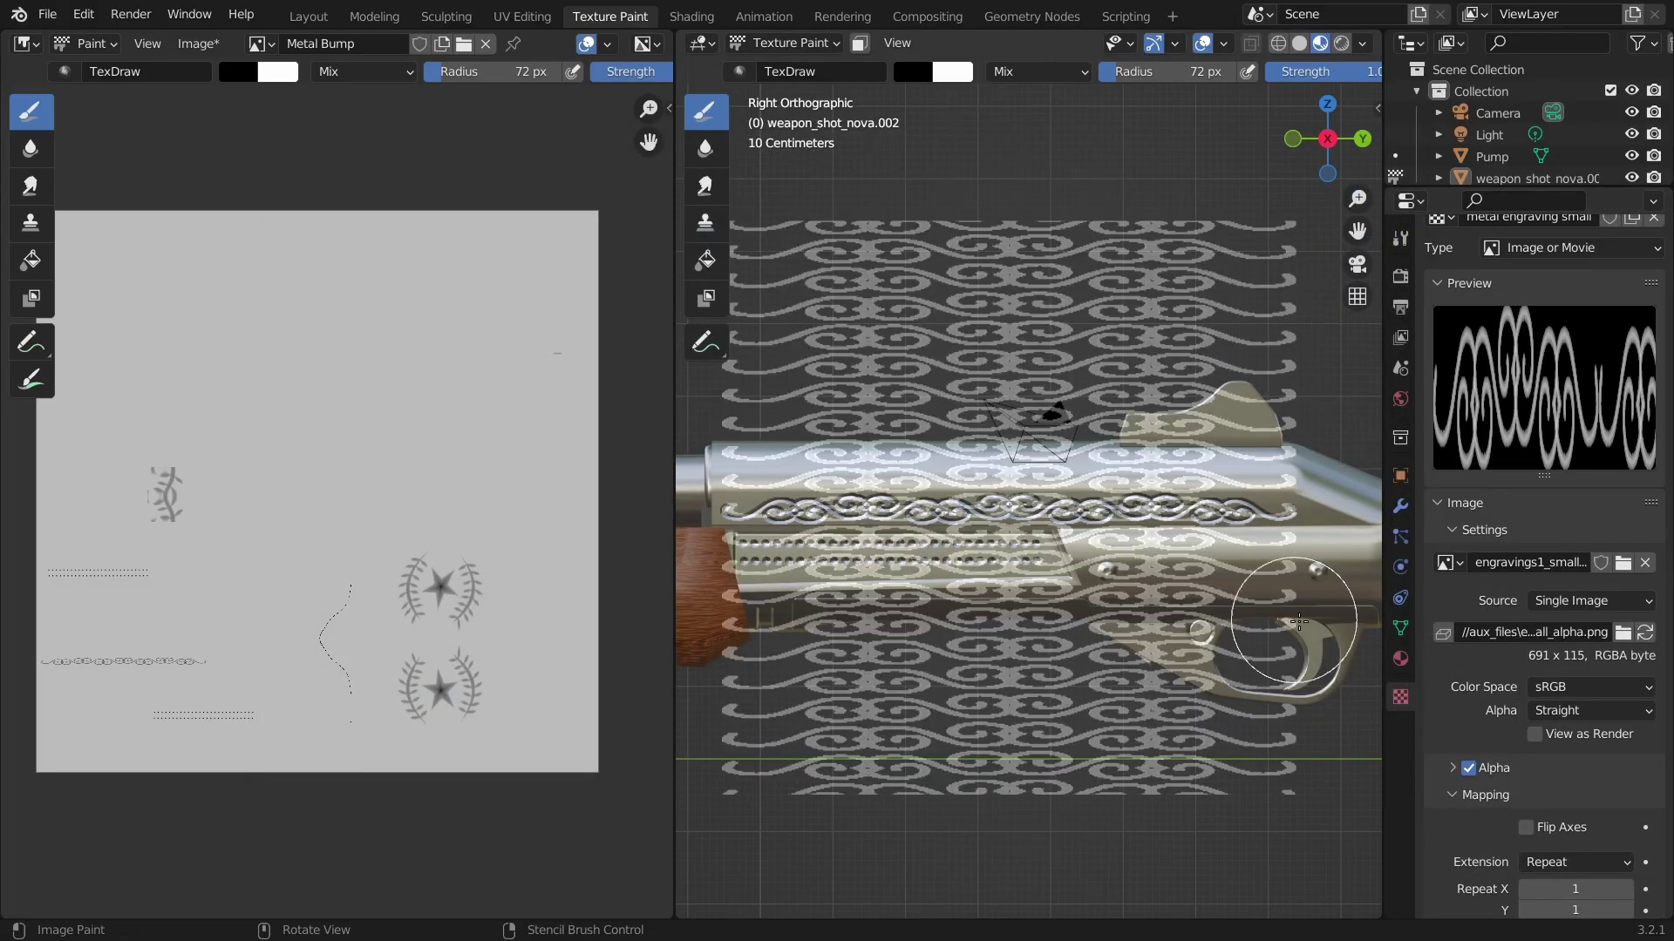
click(1564, 861)
click(1557, 816)
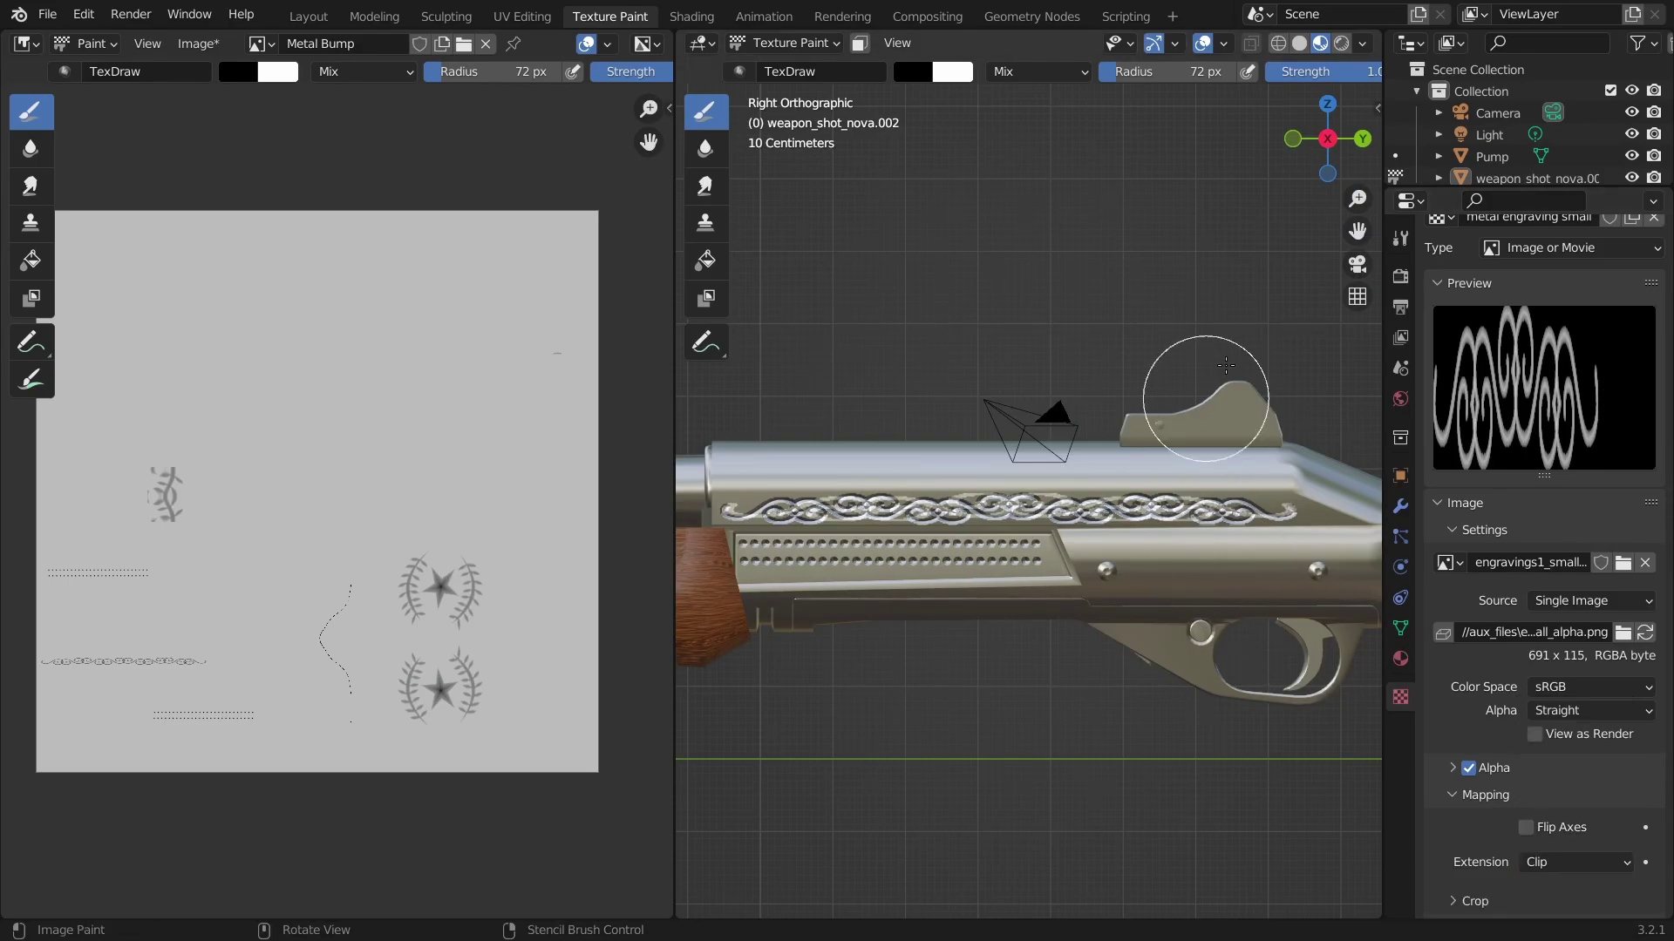
From the left view, set stencil Size Y to 10 and paint the engraving across the receiver.
click(1328, 138)
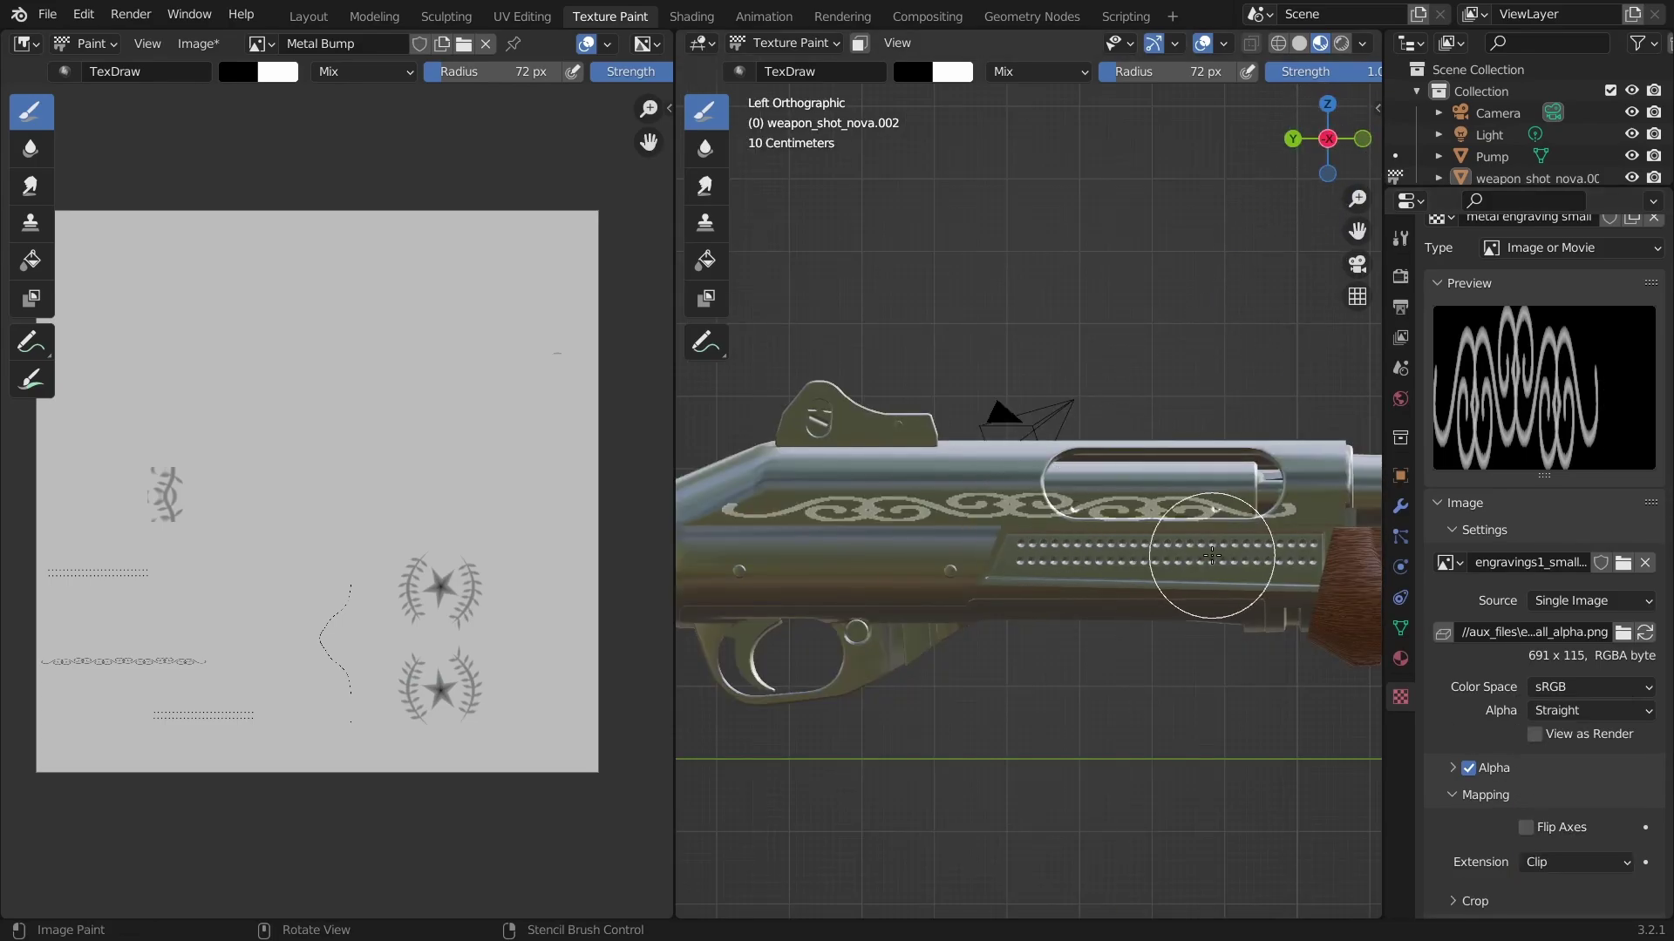
click(1400, 238)
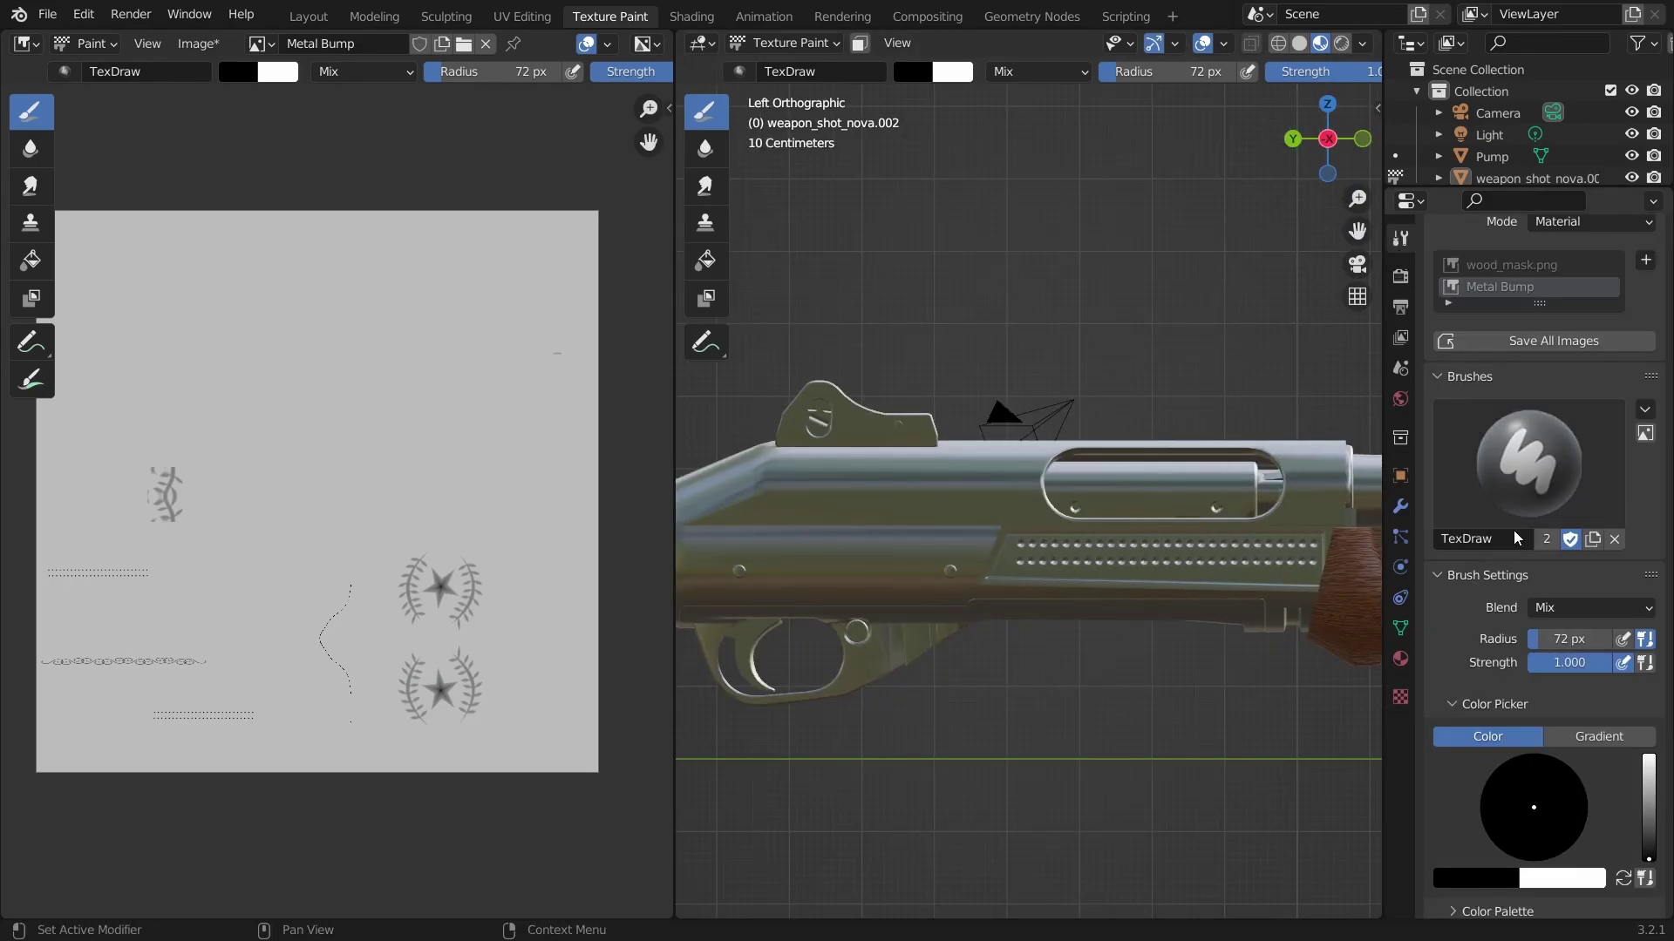
scroll(1473, 662, down, 15)
double_click(1619, 751)
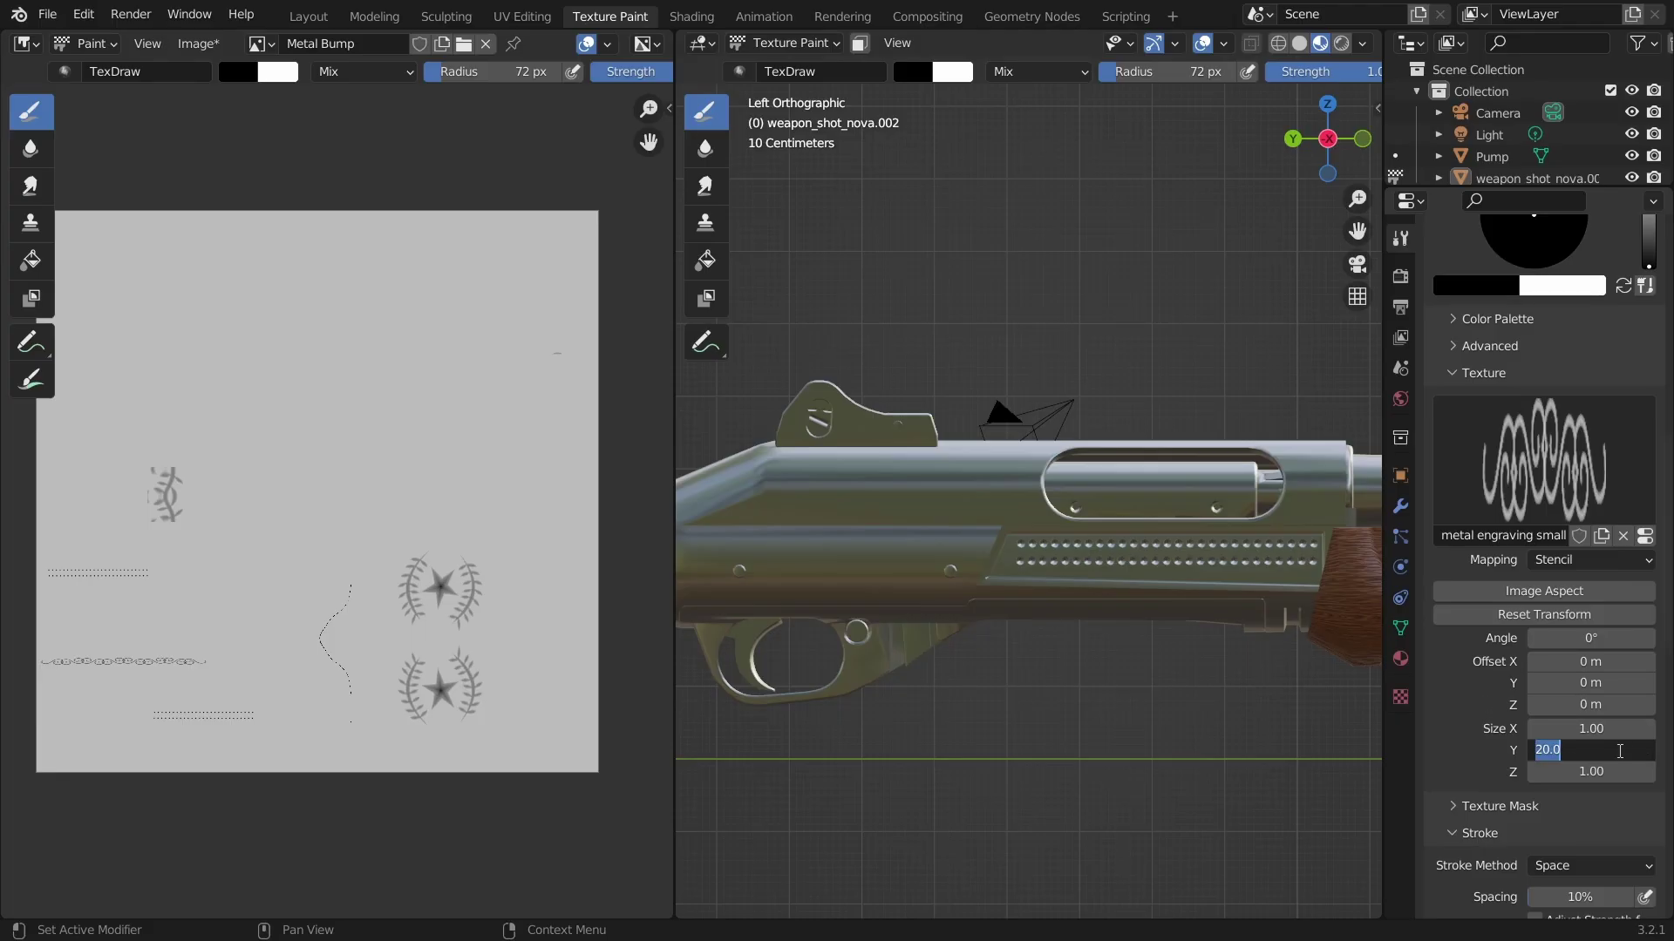
text(10)
key(Return)
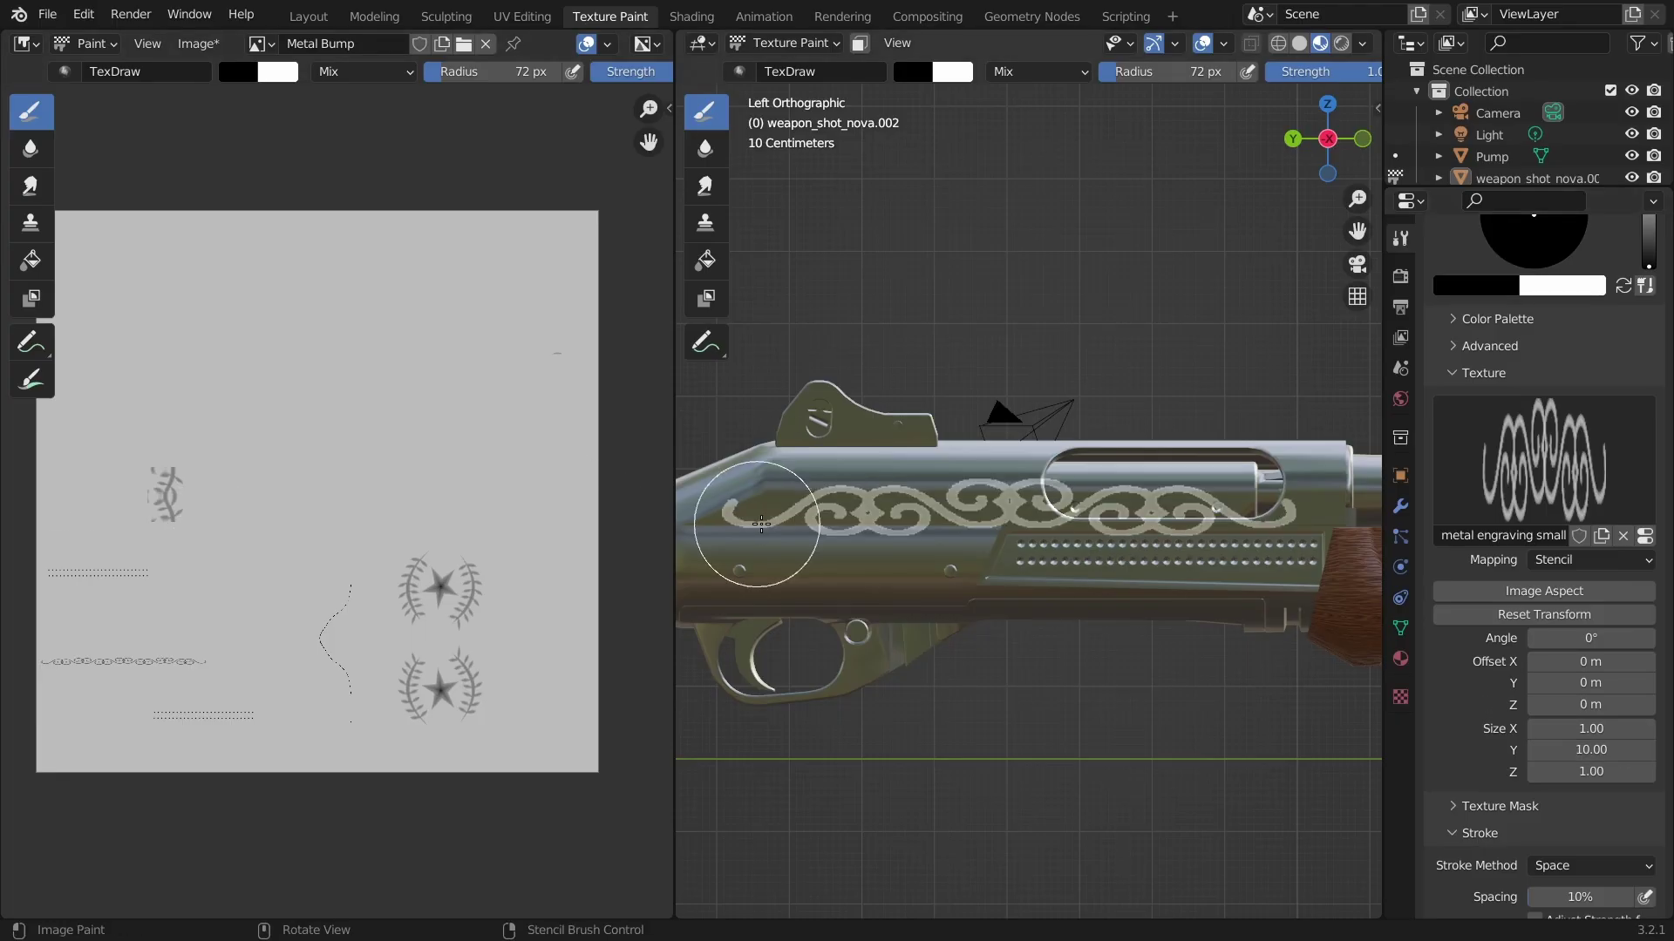
drag(1046, 525, 924, 521)
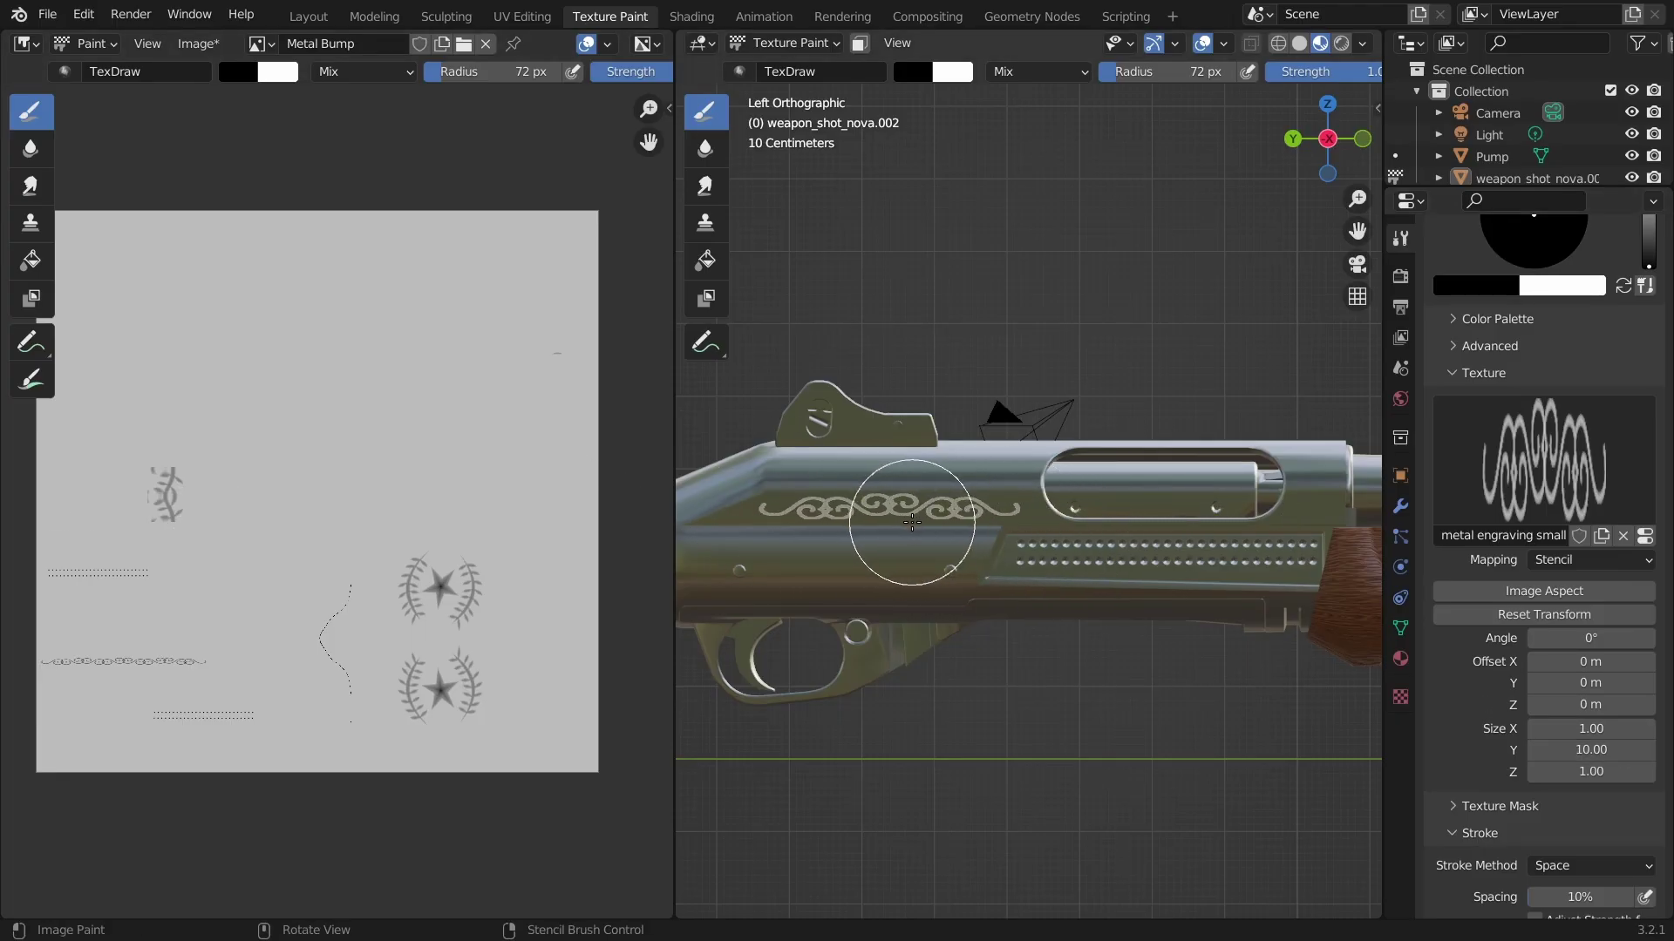
shift+right_drag(924, 521, 920, 525)
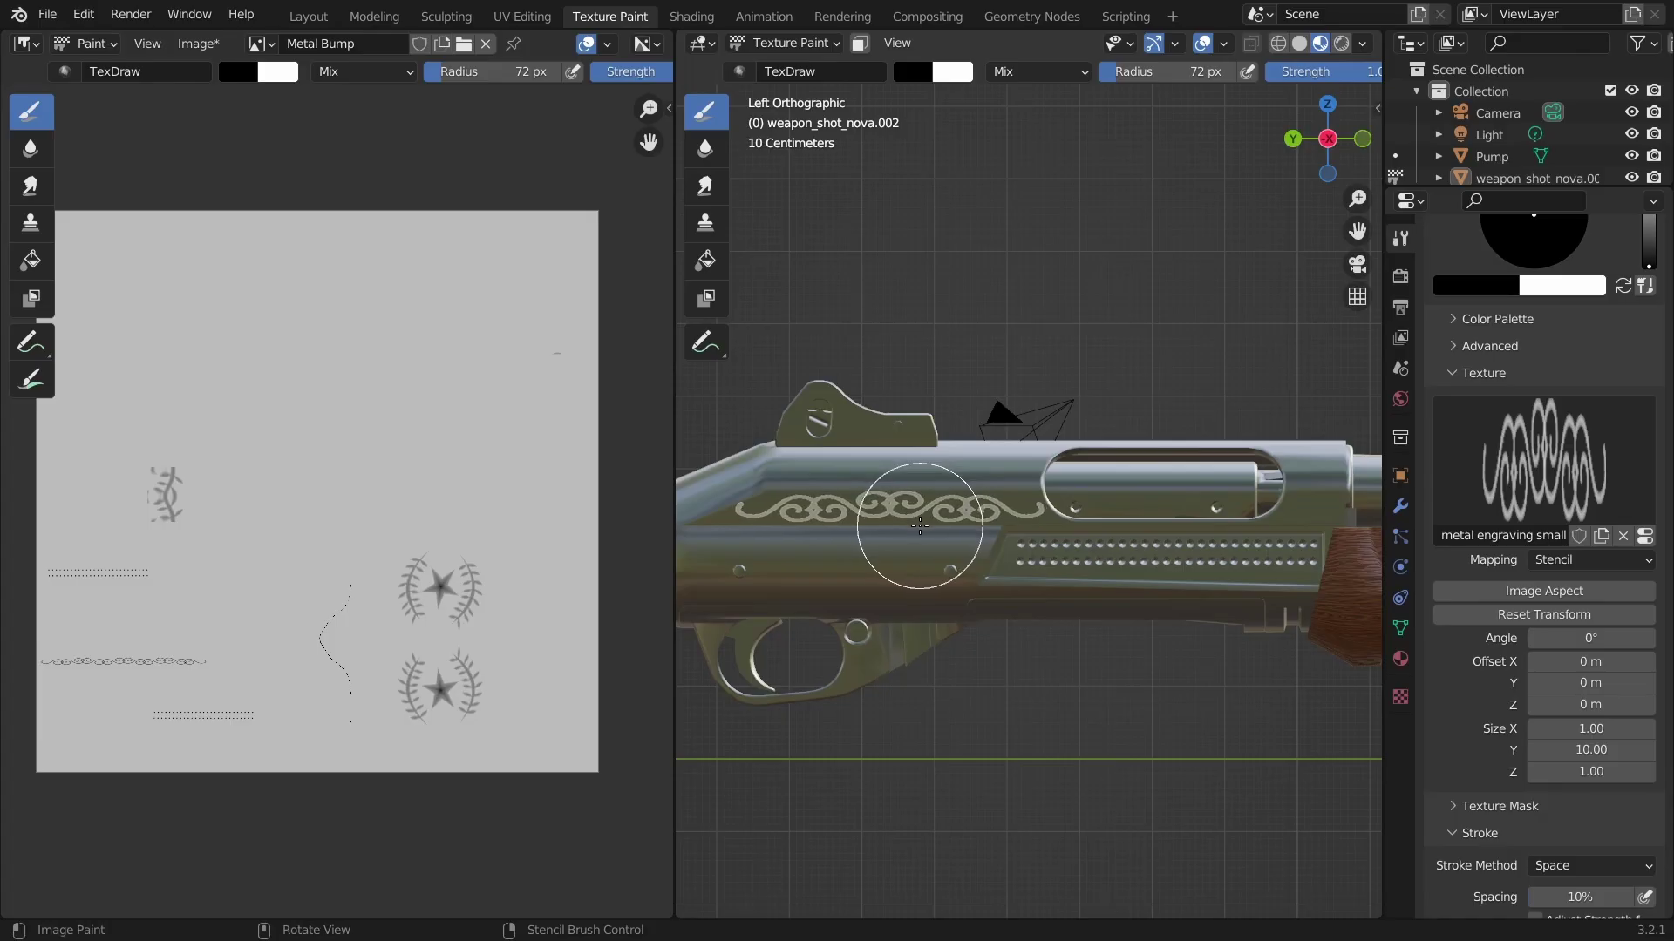
mouse_move(920, 526)
mouse_down()
mouse_move(1084, 523)
mouse_move(723, 504)
mouse_up()
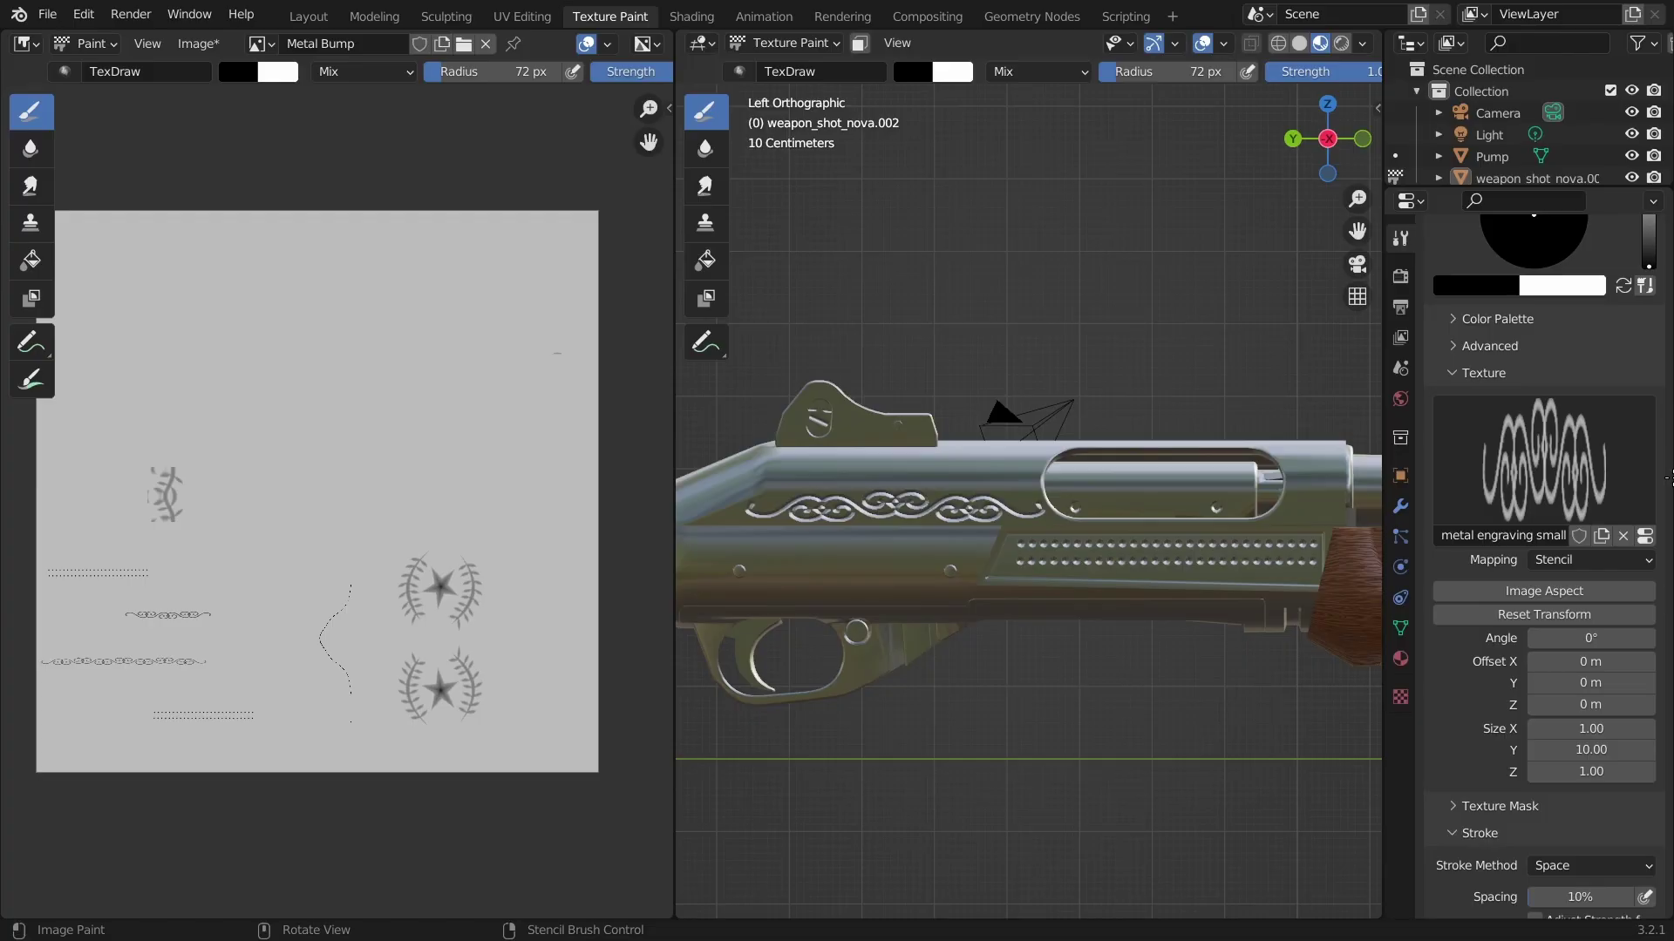
Inspect the engraved shotgun, then save the bump image as Metal Bump.png via Image > Save.
click(1328, 140)
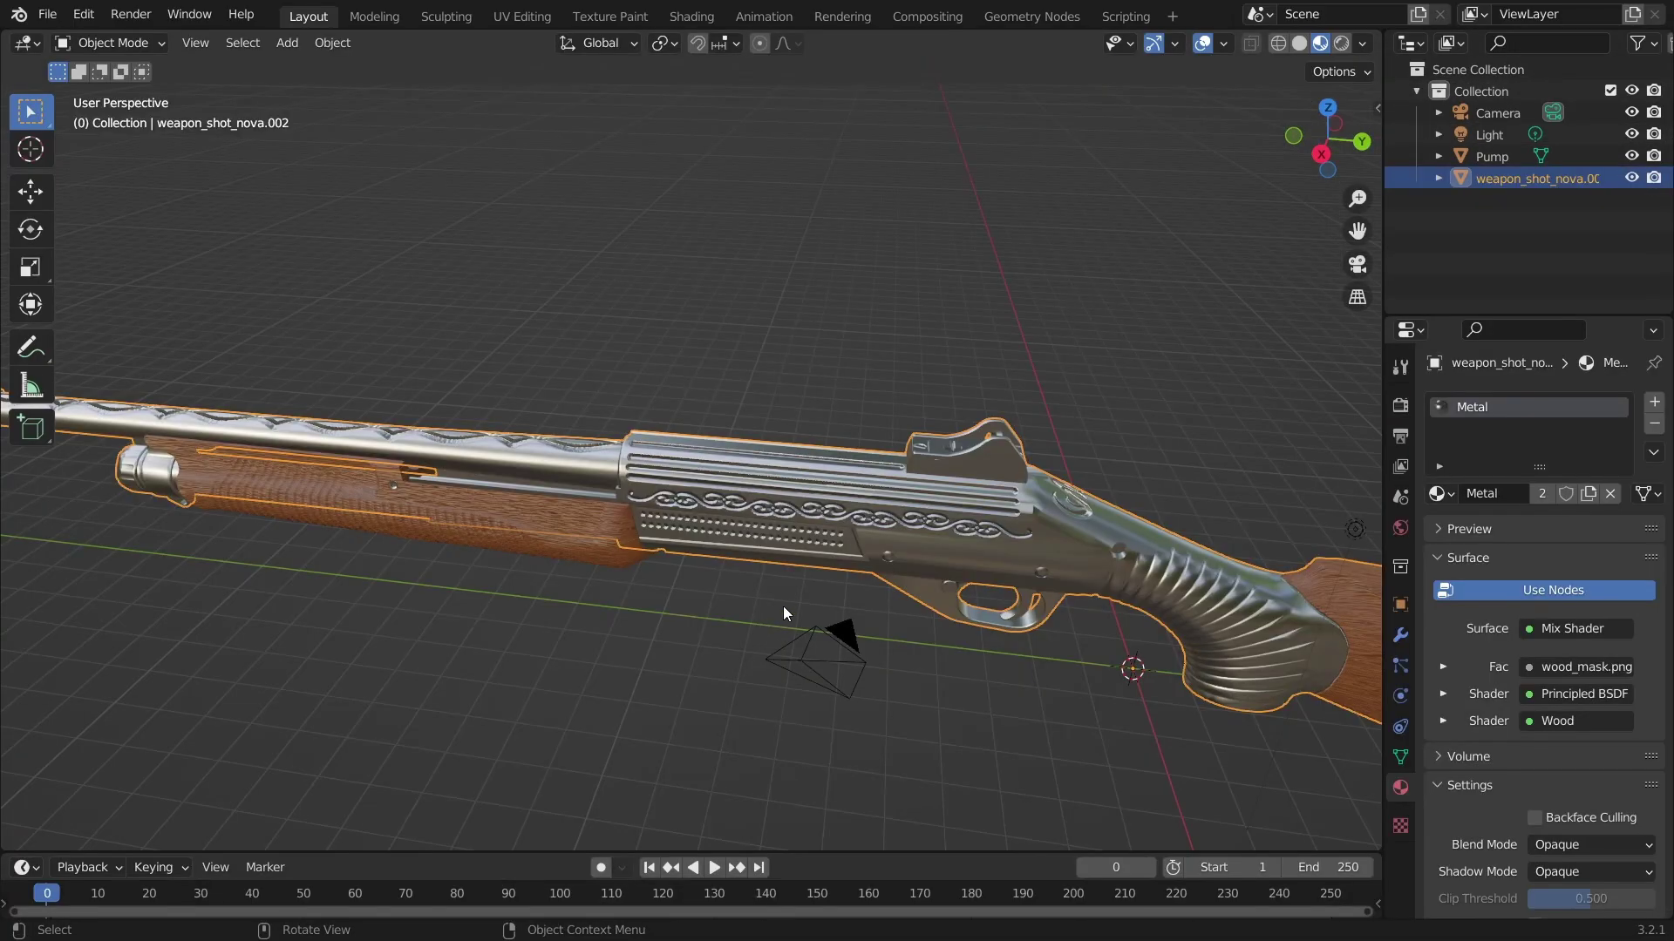
middle_drag(782, 605, 720, 530)
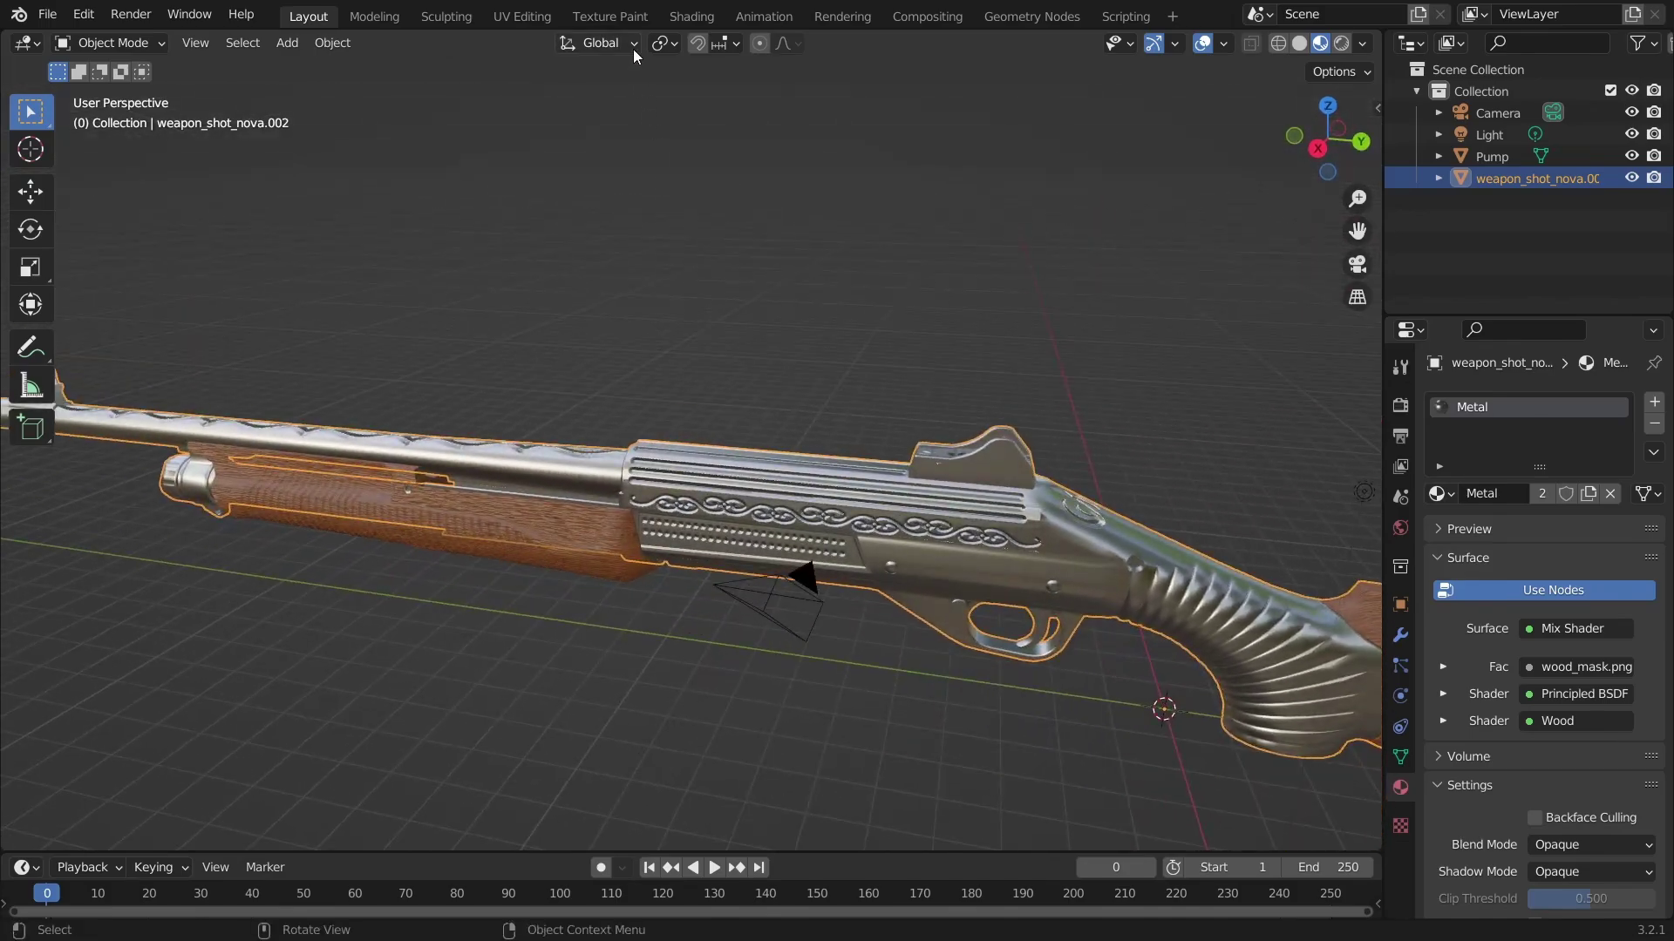
click(624, 19)
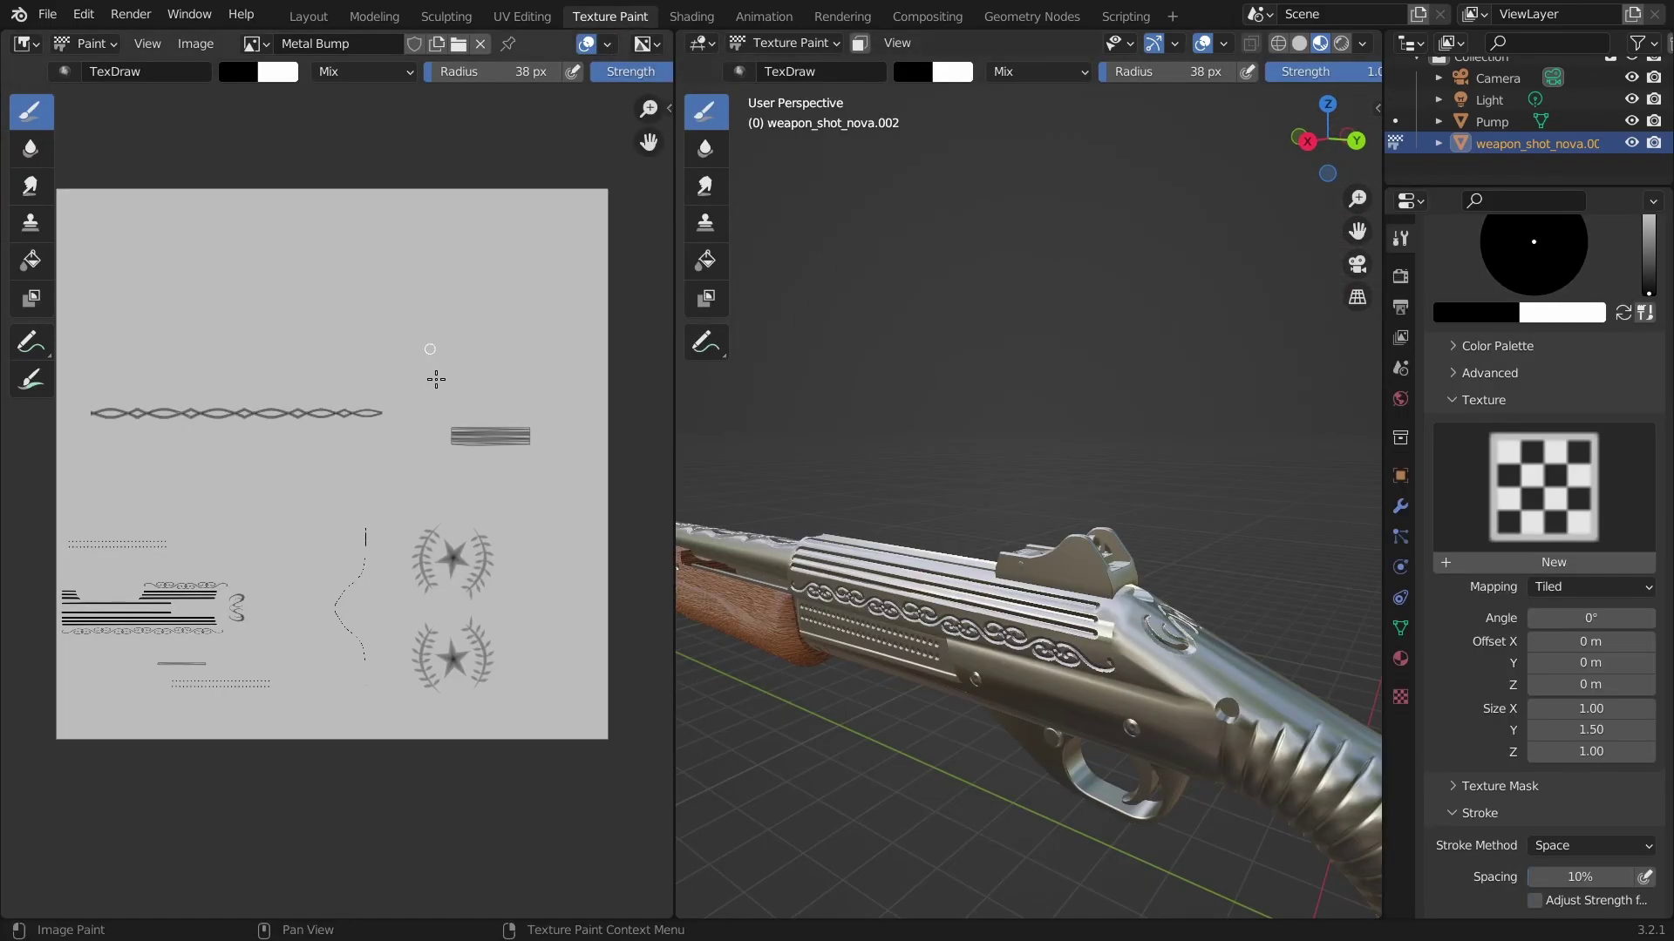
click(214, 50)
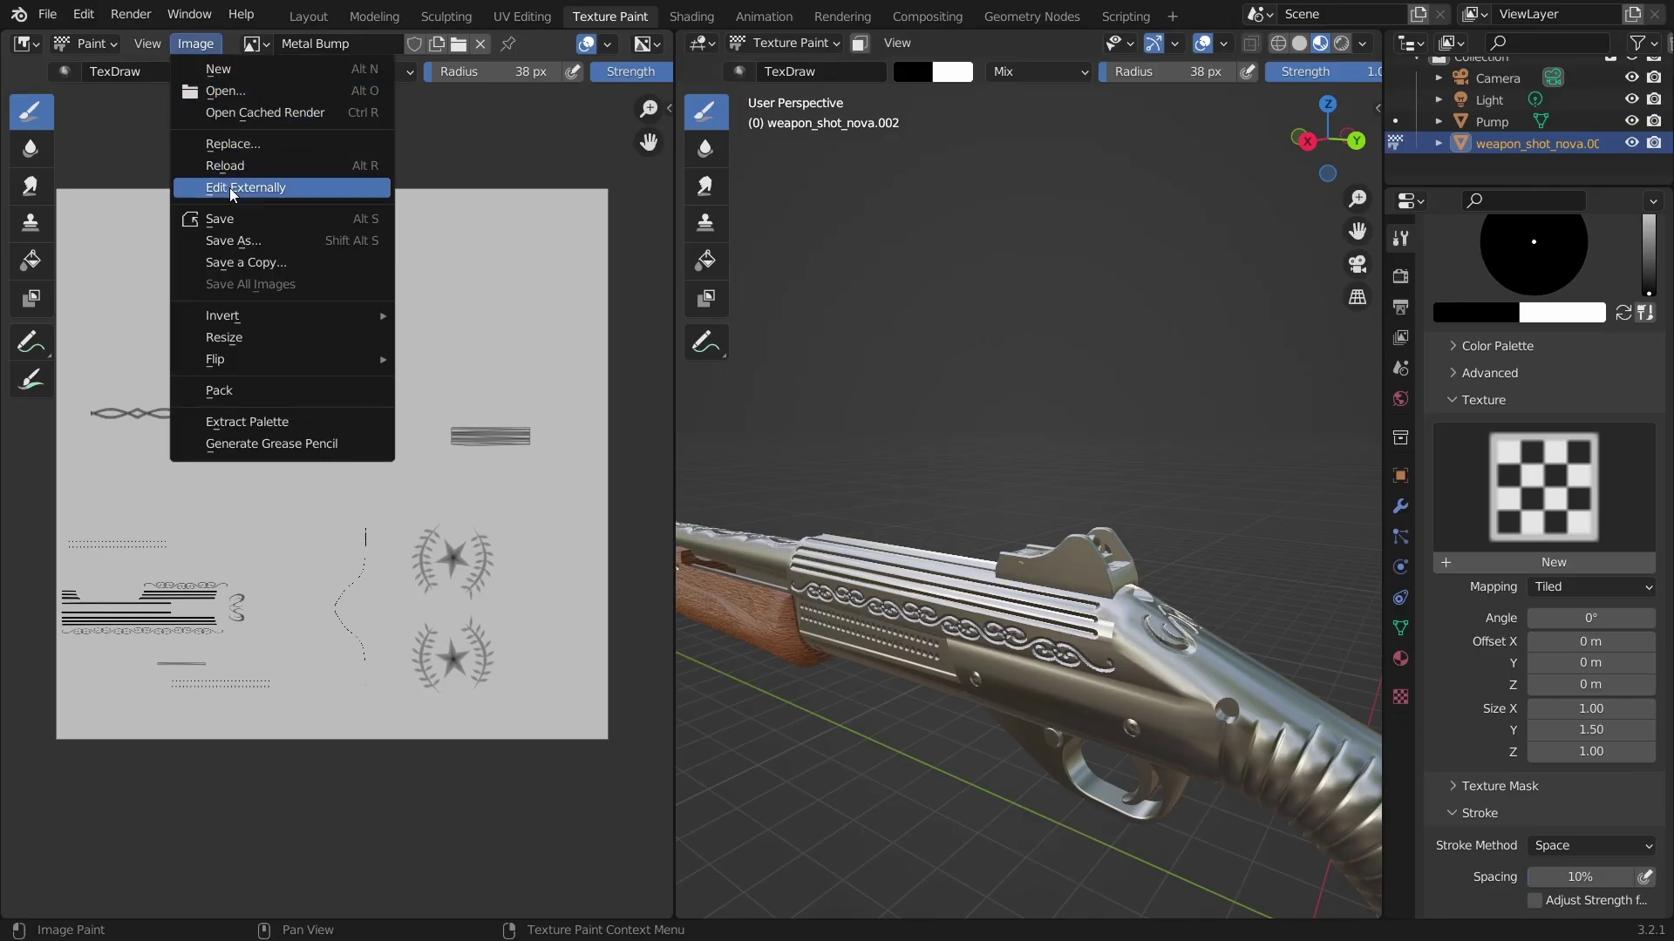
click(253, 218)
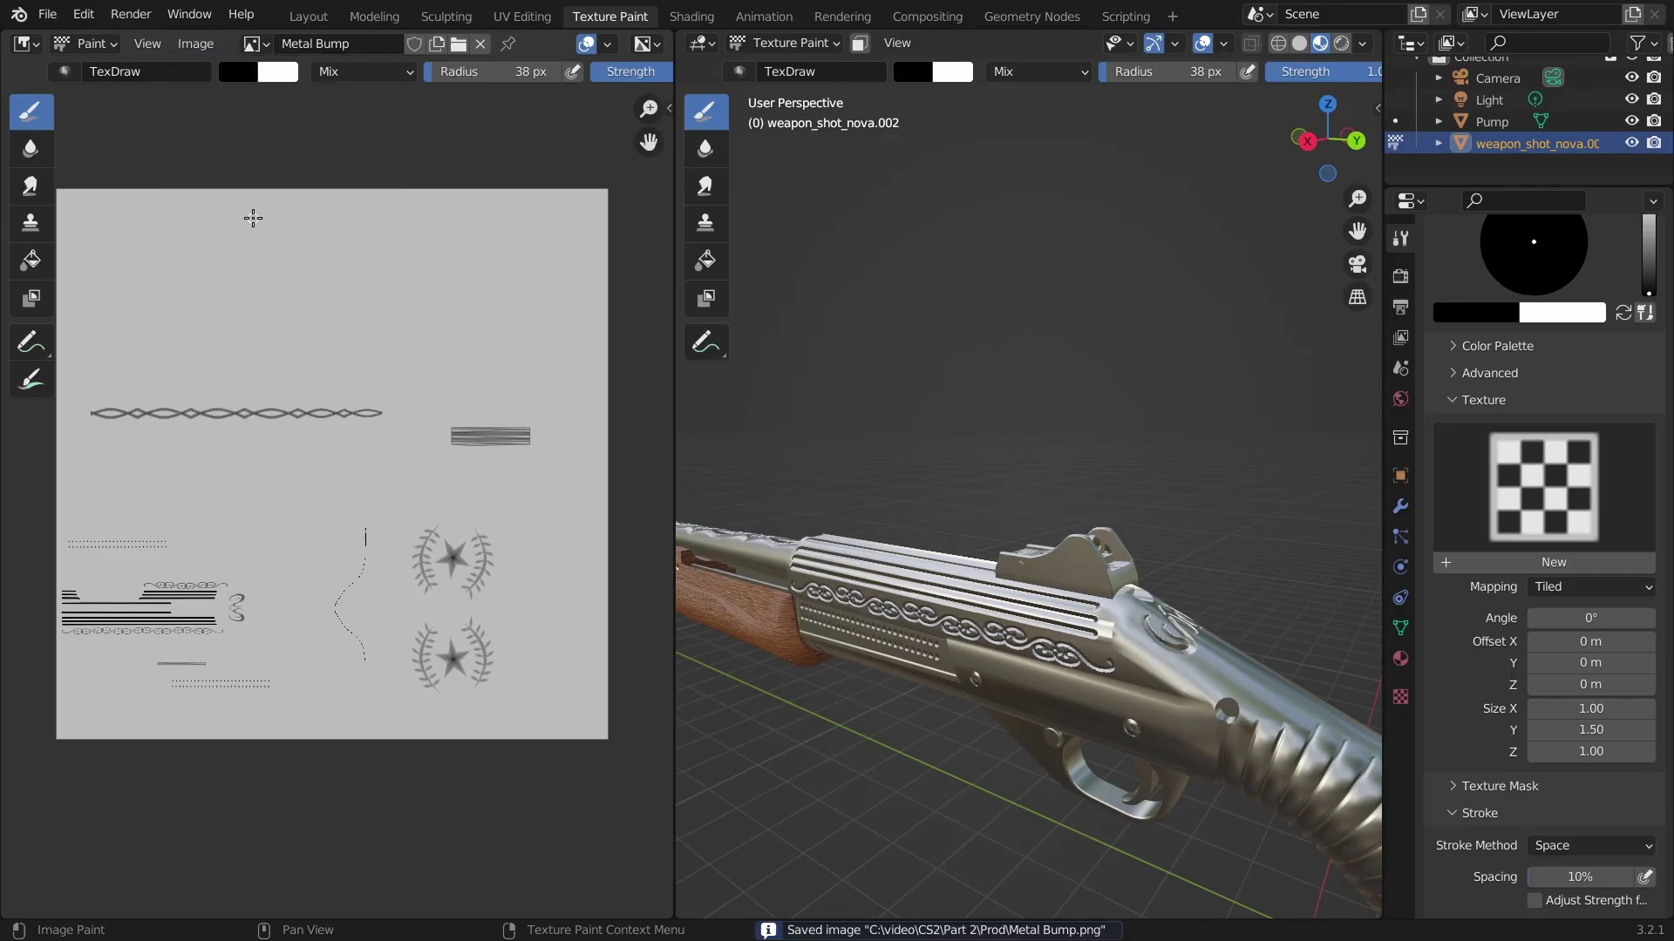